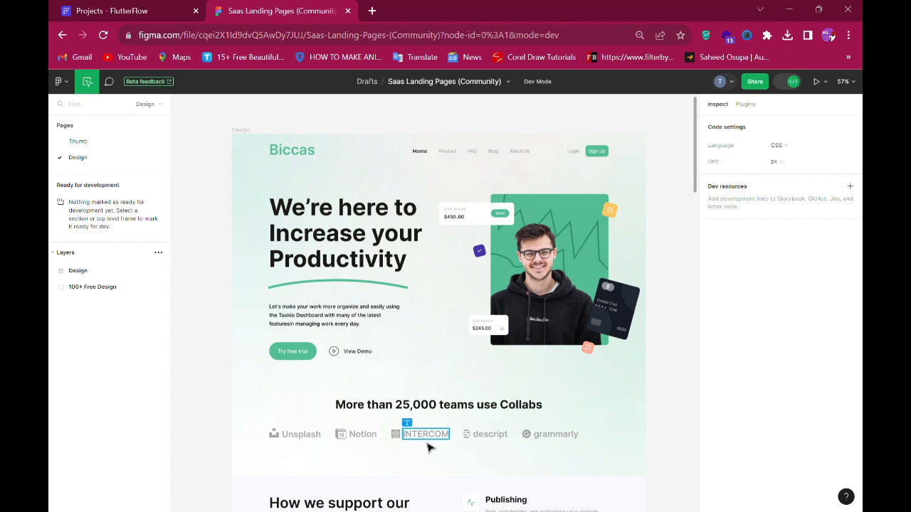
- Browse the Thumb and Design pages of the Saas Landing Pages file, scrolling through the landing page design
{"action": "left_click", "coordinate": [362, 390]}
{"action": "left_click", "coordinate": [153, 105]}
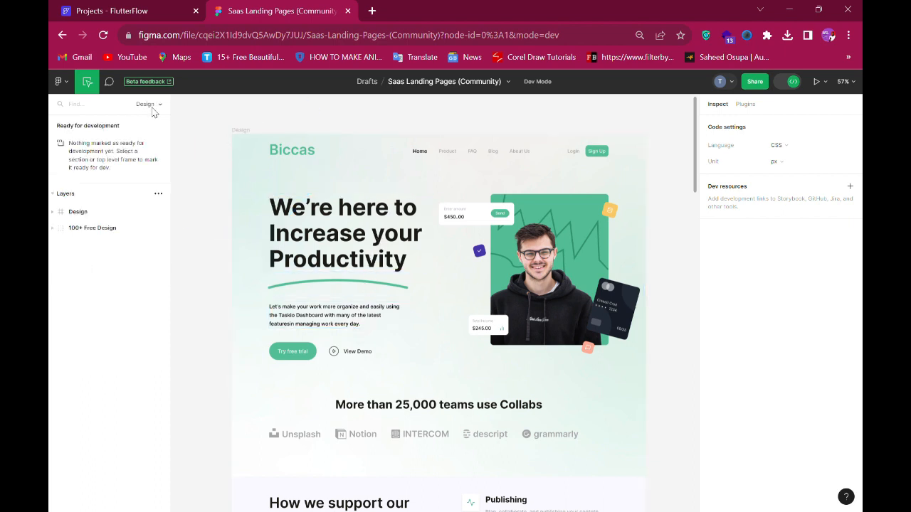
{"action": "left_click", "coordinate": [152, 105]}
{"action": "left_click", "coordinate": [95, 143]}
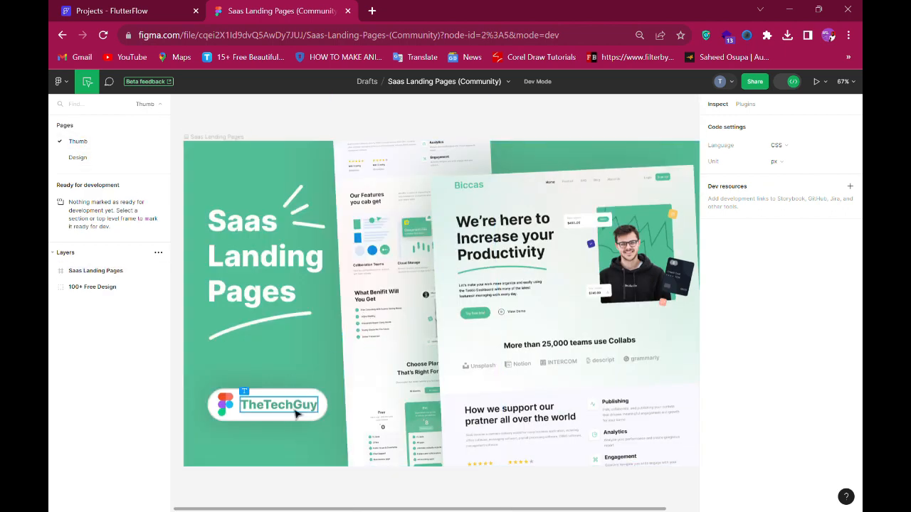
{"action": "left_click", "coordinate": [70, 162]}
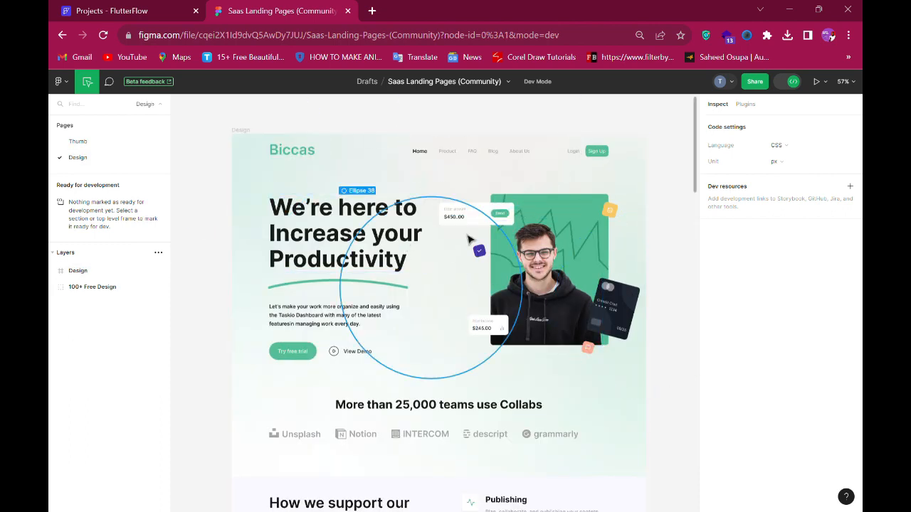
{"action": "scroll", "coordinate": [470, 242], "scroll_direction": "down", "scroll_amount": 10}
{"action": "scroll", "coordinate": [473, 241], "scroll_direction": "down", "scroll_amount": 6}
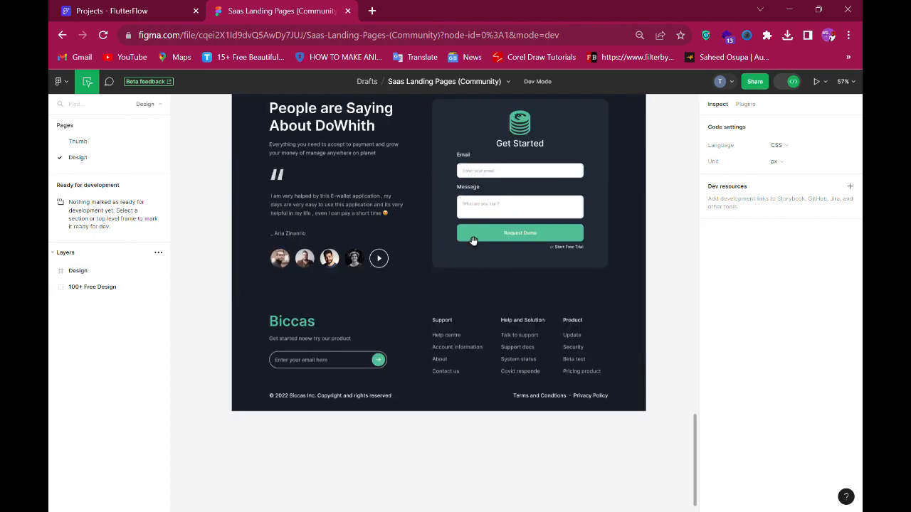
{"action": "scroll", "coordinate": [473, 242], "scroll_direction": "up", "scroll_amount": 9}
{"action": "scroll", "coordinate": [473, 242], "scroll_direction": "up", "scroll_amount": 10}
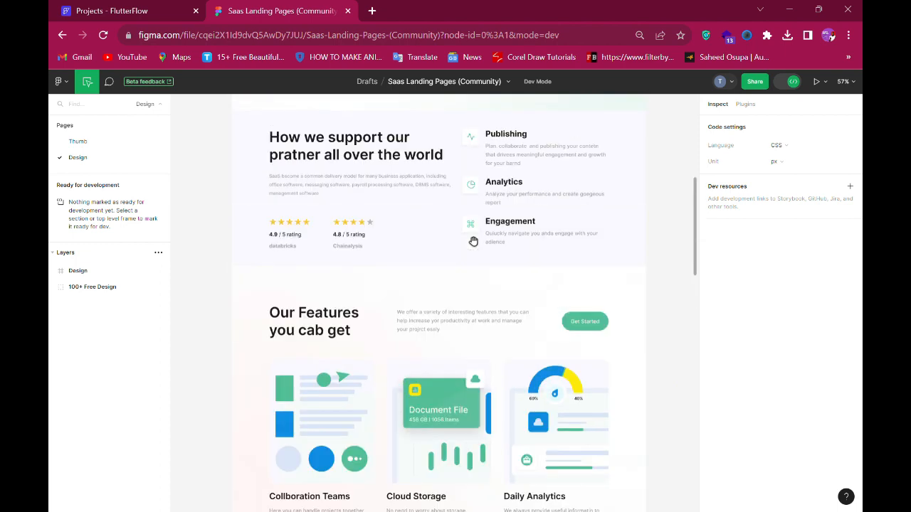
- Switch to FlutterFlow and look through the existing projects on the dashboard
{"action": "left_click", "coordinate": [140, 11]}
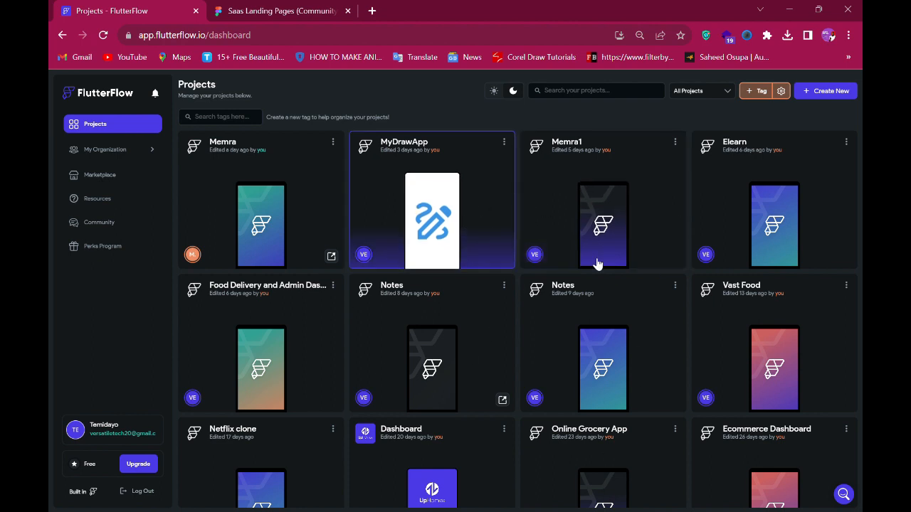
{"action": "scroll", "coordinate": [559, 258], "scroll_direction": "down", "scroll_amount": 5}
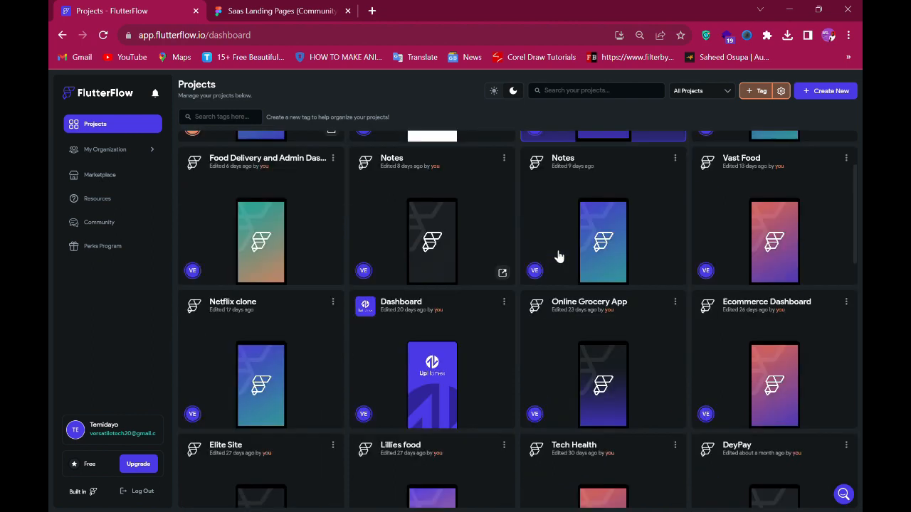
{"action": "scroll", "coordinate": [559, 258], "scroll_direction": "down", "scroll_amount": 12}
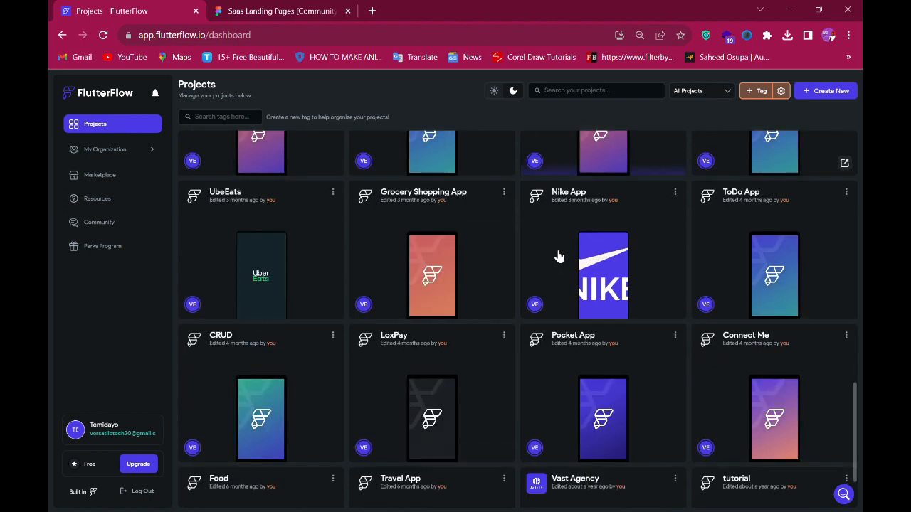
{"action": "scroll", "coordinate": [558, 256], "scroll_direction": "up", "scroll_amount": 2}
{"action": "scroll", "coordinate": [558, 256], "scroll_direction": "up", "scroll_amount": 10}
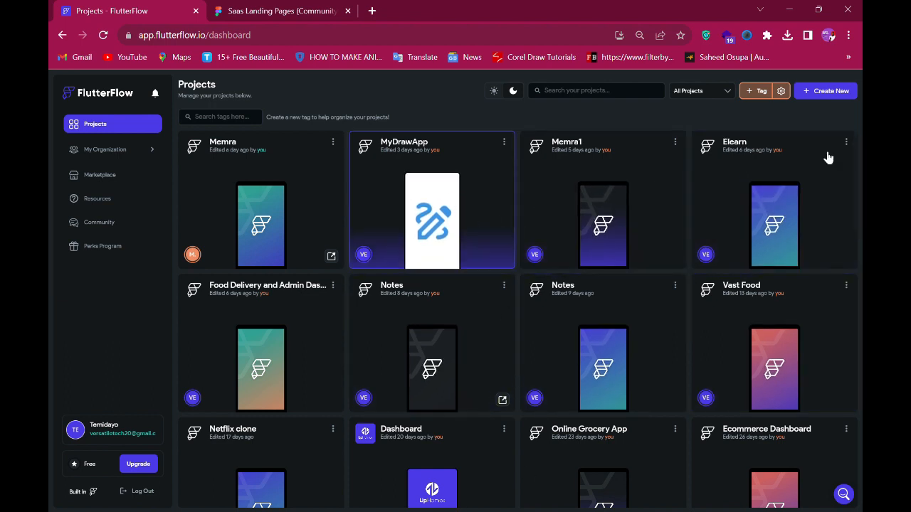
- Create a new blank project named Biccas and skip the welcome tour
{"action": "left_click", "coordinate": [817, 93]}
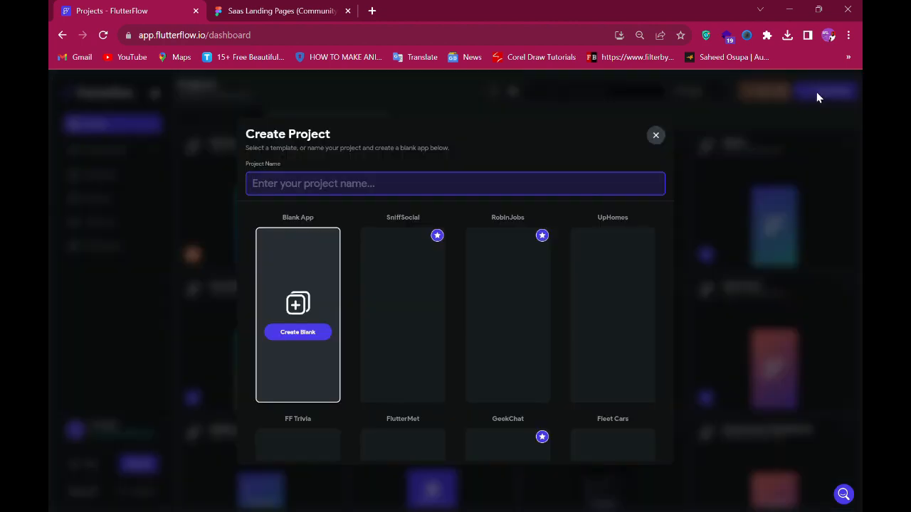
{"action": "left_click", "coordinate": [254, 5]}
{"action": "type", "text": "Biccas"}
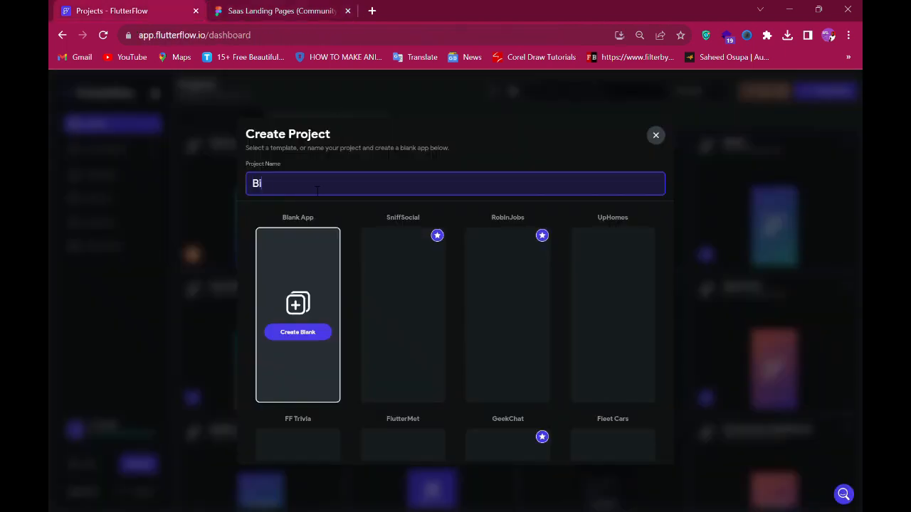
{"action": "left_click", "coordinate": [292, 335]}
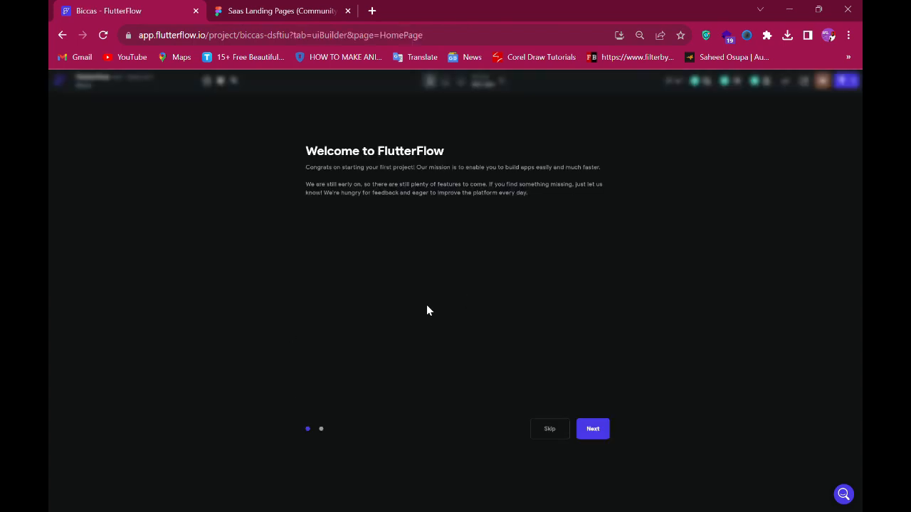
{"action": "left_click", "coordinate": [550, 434]}
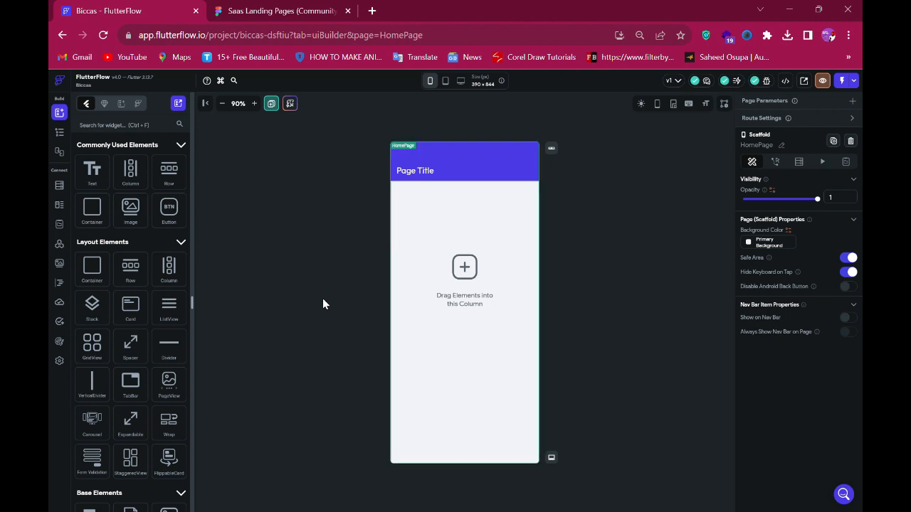
- Select the Design frame in the Figma file to check its dimensions, comparing it with the FlutterFlow page
{"action": "left_click", "coordinate": [264, 9]}
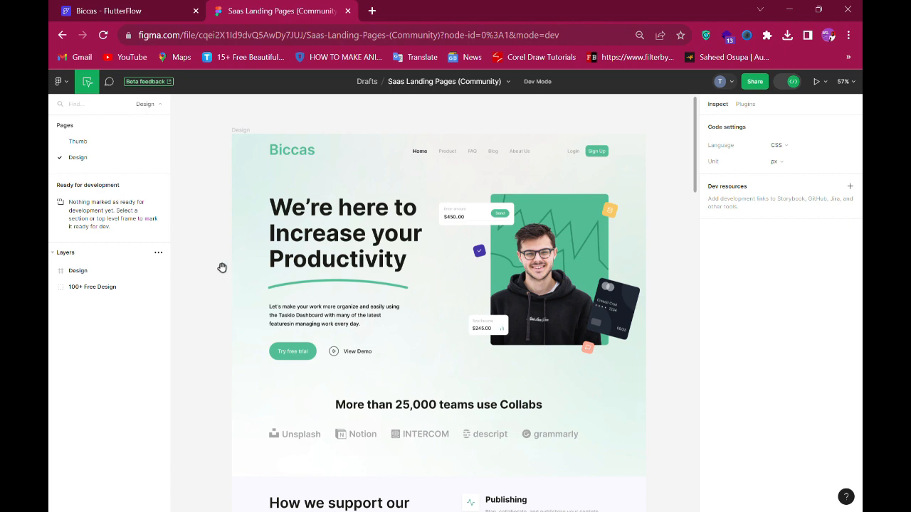
{"action": "left_click", "coordinate": [243, 139]}
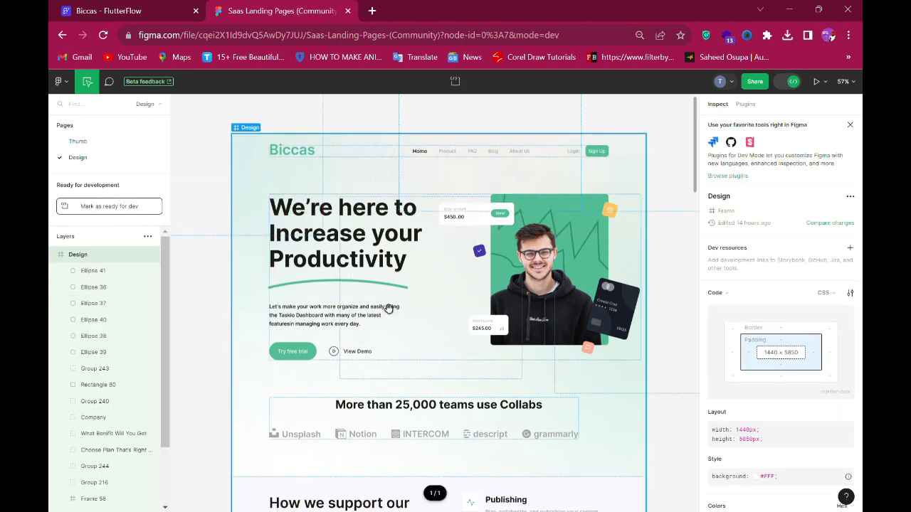
{"action": "key", "text": "space"}
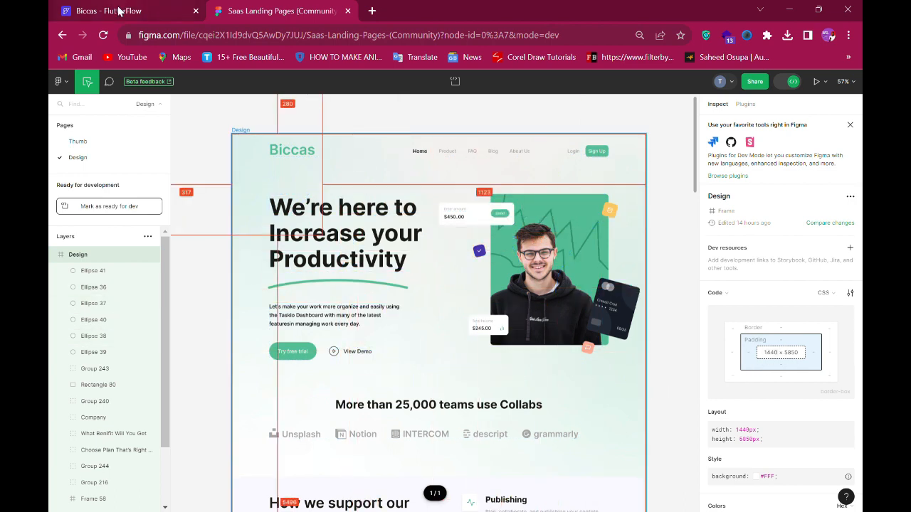
{"action": "key", "text": "ctrl+Tab"}
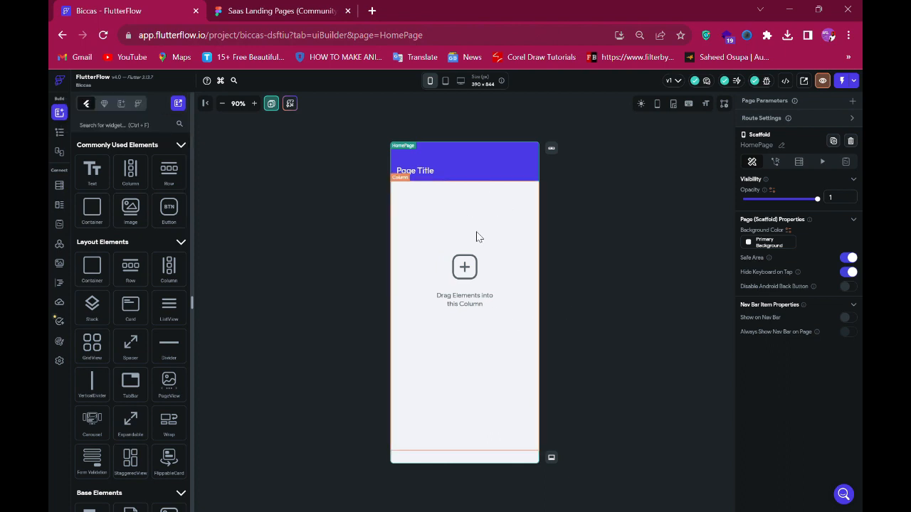
{"action": "left_click", "coordinate": [270, 21]}
{"action": "key", "text": "ctrl+Tab"}
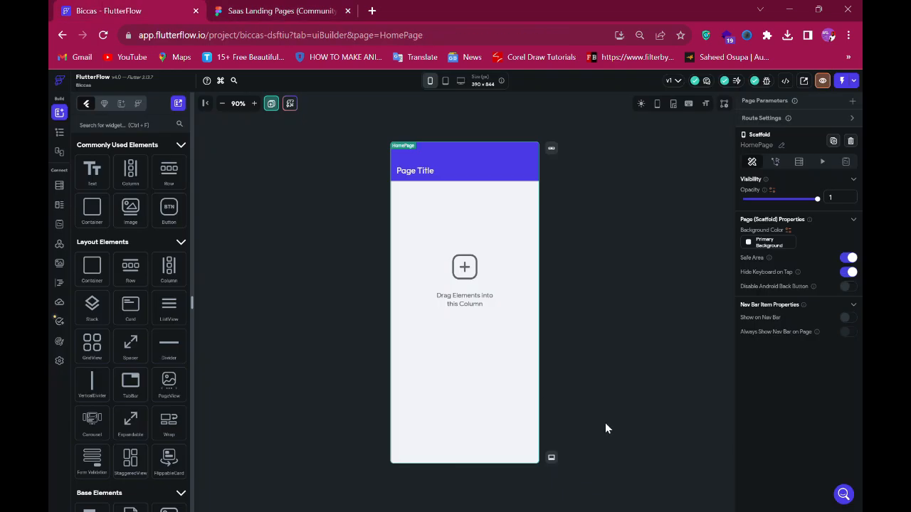
- Switch the canvas preview to the 1440 × 900 desktop size and set the zoom to 80%
{"action": "left_click", "coordinate": [461, 83]}
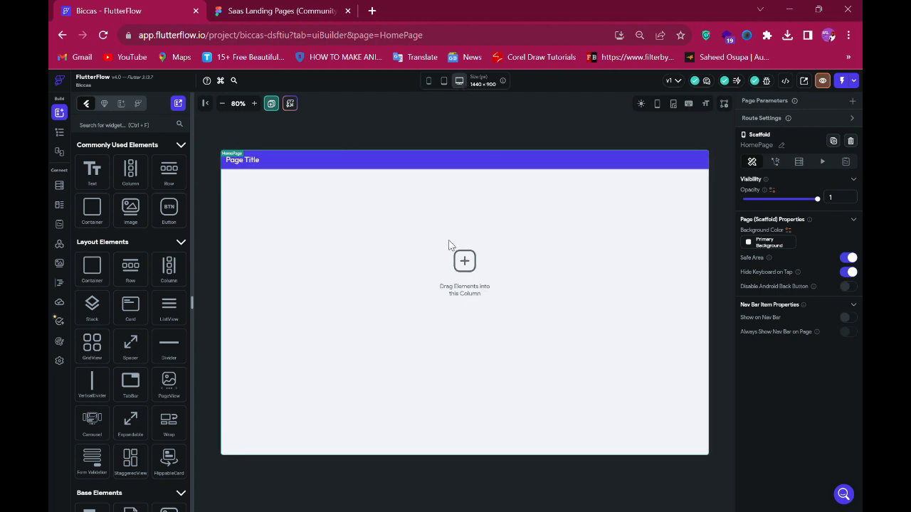
{"action": "left_click", "coordinate": [254, 104]}
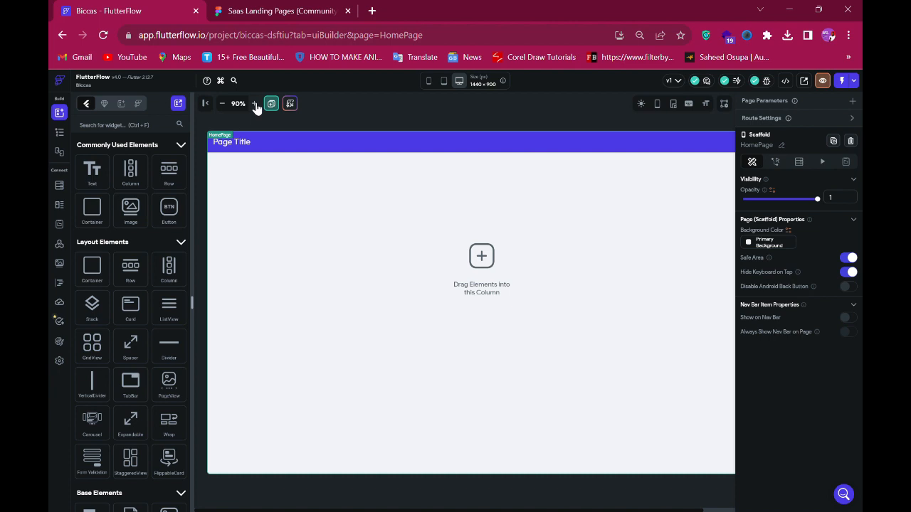
{"action": "left_click", "coordinate": [254, 104]}
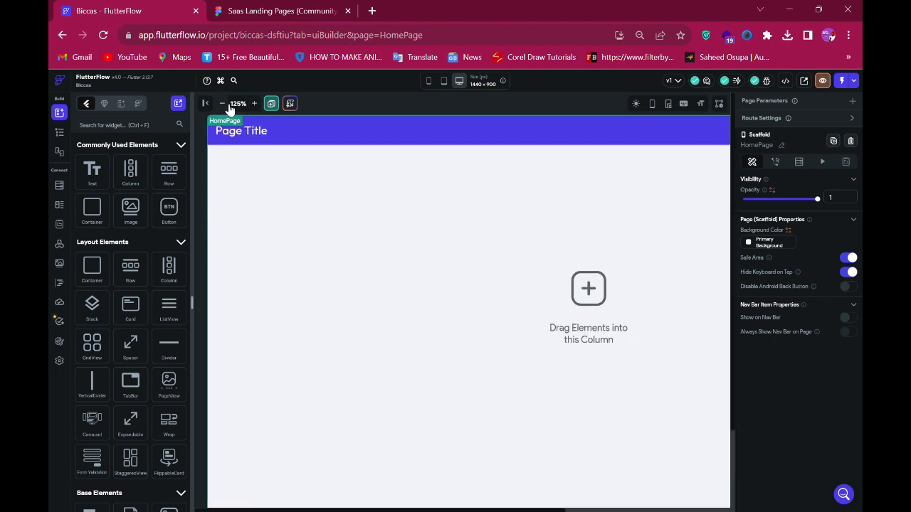
{"action": "left_click", "coordinate": [222, 104]}
{"action": "left_click", "coordinate": [222, 104]}
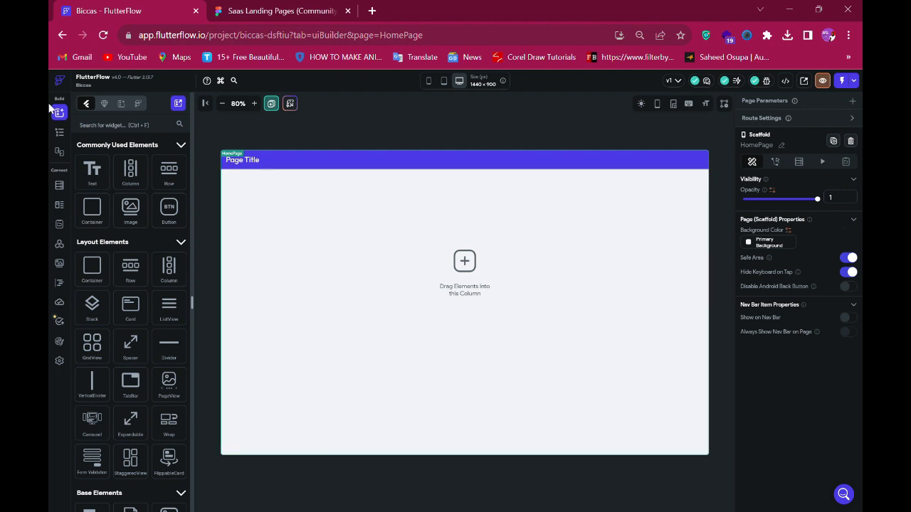
- Open the widget tree and delete the HomePage's AppBar
{"action": "left_click", "coordinate": [65, 135]}
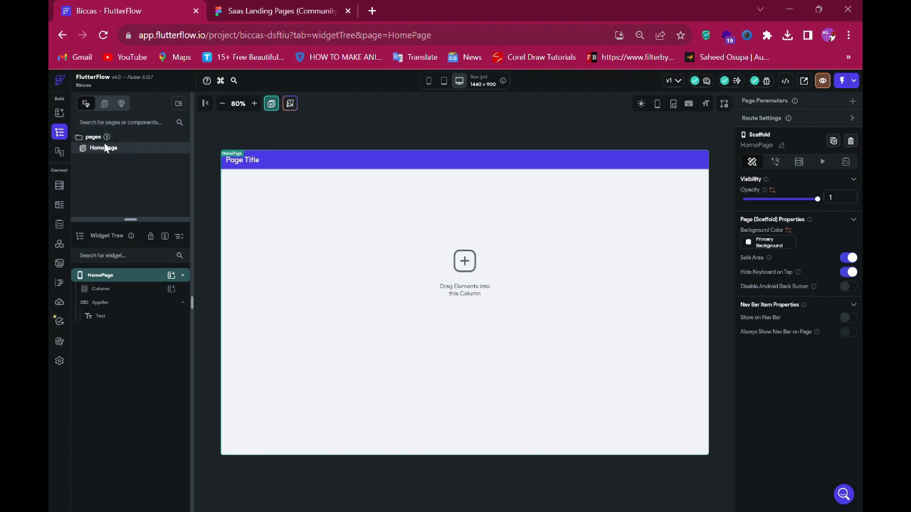
{"action": "left_click", "coordinate": [364, 164]}
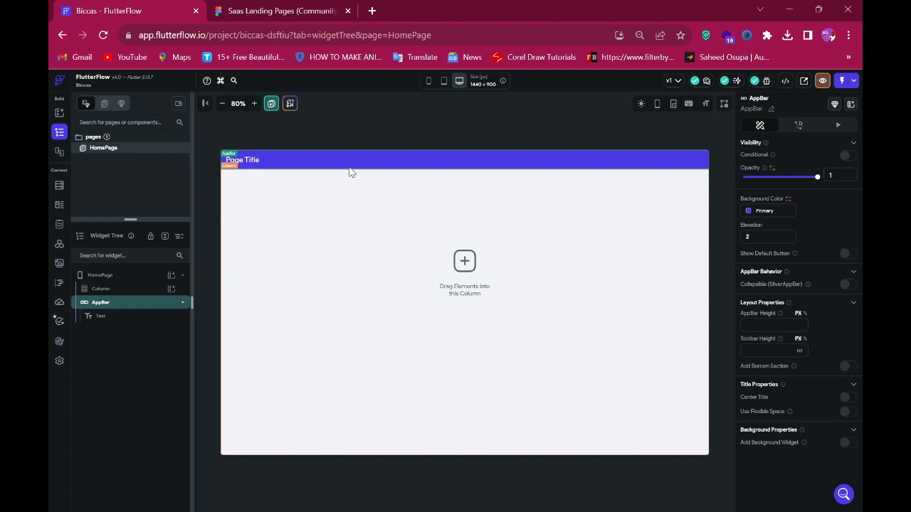
{"action": "key", "text": "Delete"}
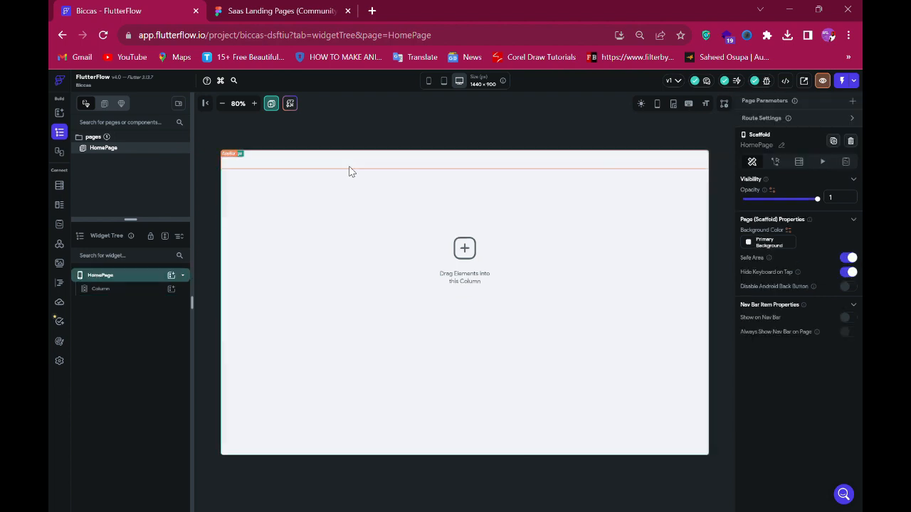
- Scroll through the full Figma landing page design to review its sections
{"action": "left_click", "coordinate": [254, 11]}
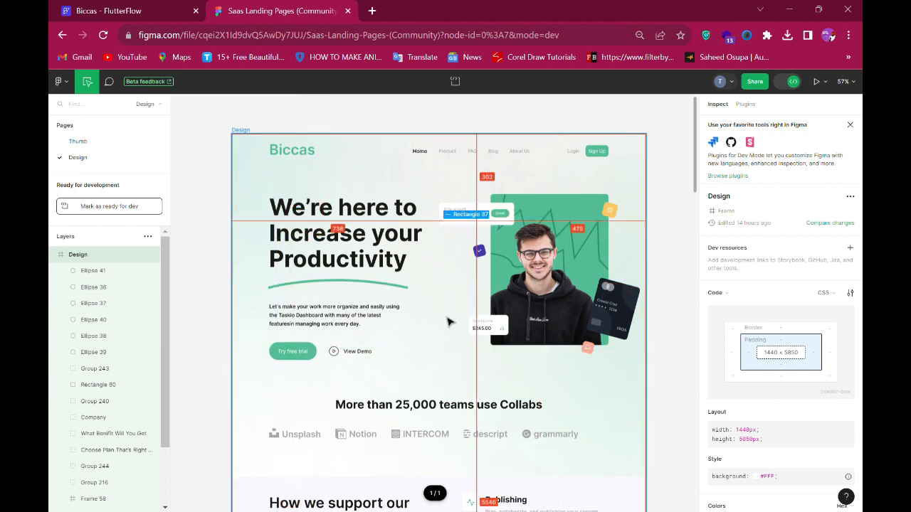
{"action": "scroll", "coordinate": [378, 333], "scroll_direction": "down", "scroll_amount": 3}
{"action": "scroll", "coordinate": [377, 334], "scroll_direction": "down", "scroll_amount": 10}
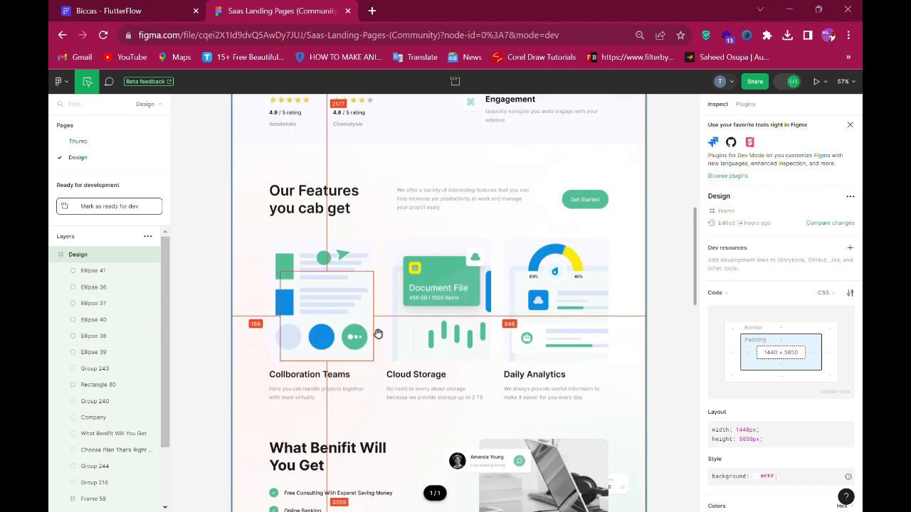
{"action": "scroll", "coordinate": [377, 333], "scroll_direction": "up", "scroll_amount": 3}
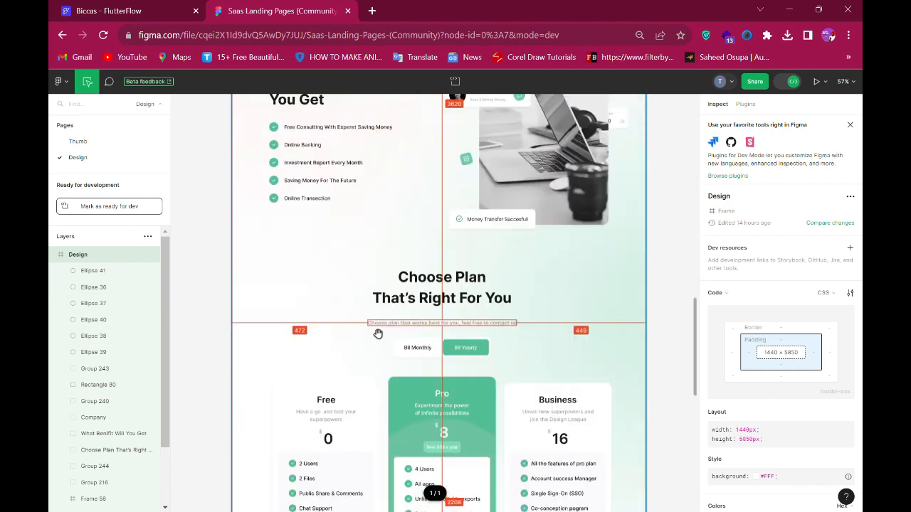
{"action": "scroll", "coordinate": [507, 316], "scroll_direction": "down", "scroll_amount": 3}
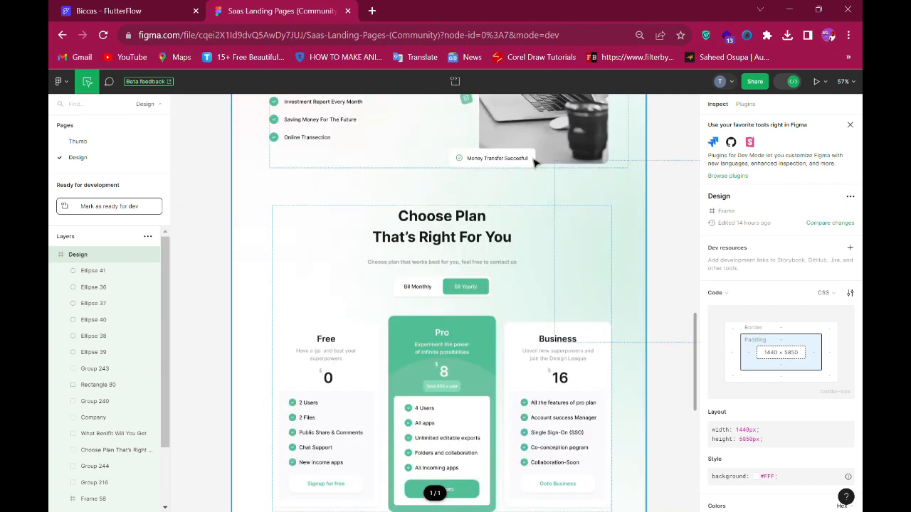
{"action": "scroll", "coordinate": [503, 384], "scroll_direction": "down", "scroll_amount": 5}
{"action": "scroll", "coordinate": [491, 382], "scroll_direction": "up", "scroll_amount": 10}
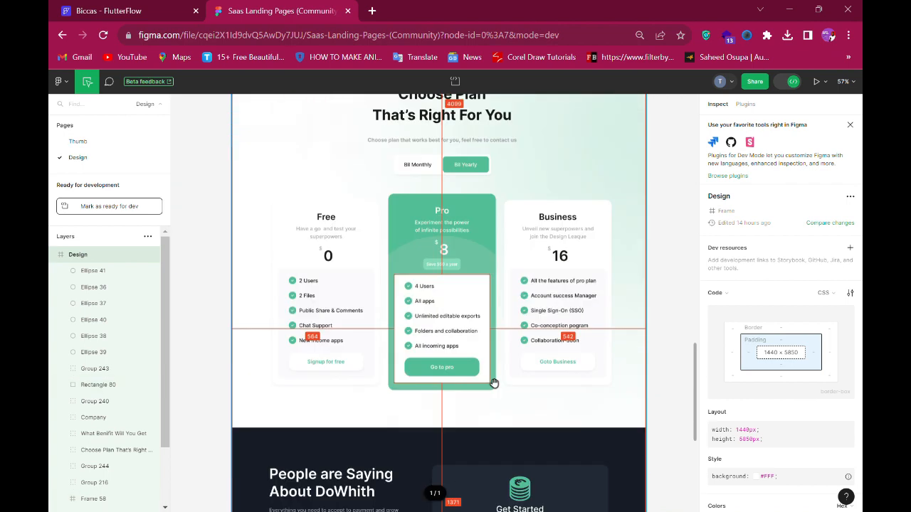
{"action": "scroll", "coordinate": [492, 382], "scroll_direction": "up", "scroll_amount": 5}
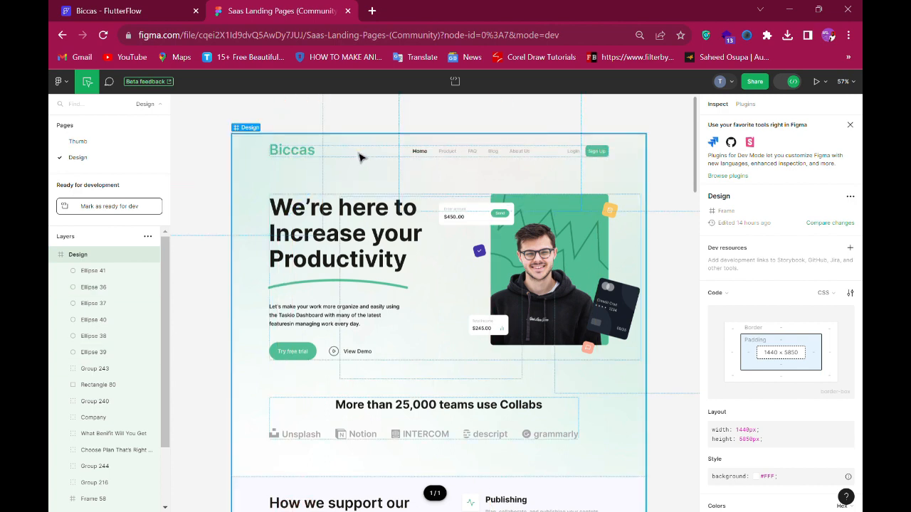
{"action": "left_click", "coordinate": [298, 150]}
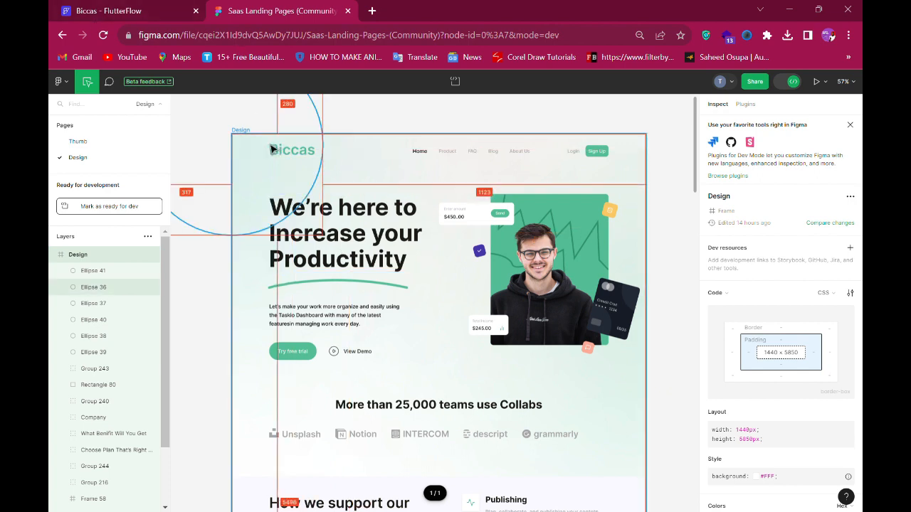
- Wrap the HomePage's Column in a Container
{"action": "left_click", "coordinate": [126, 10]}
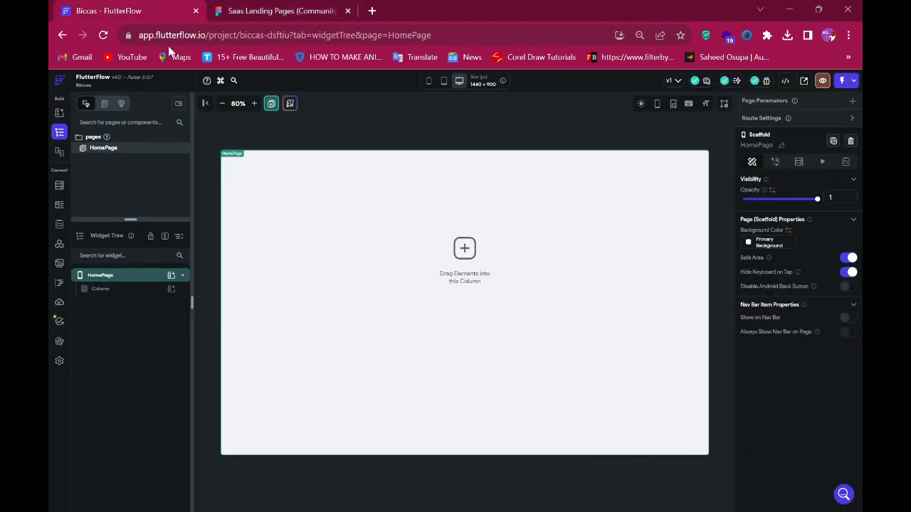
{"action": "left_click", "coordinate": [116, 292]}
{"action": "left_click", "coordinate": [235, 10]}
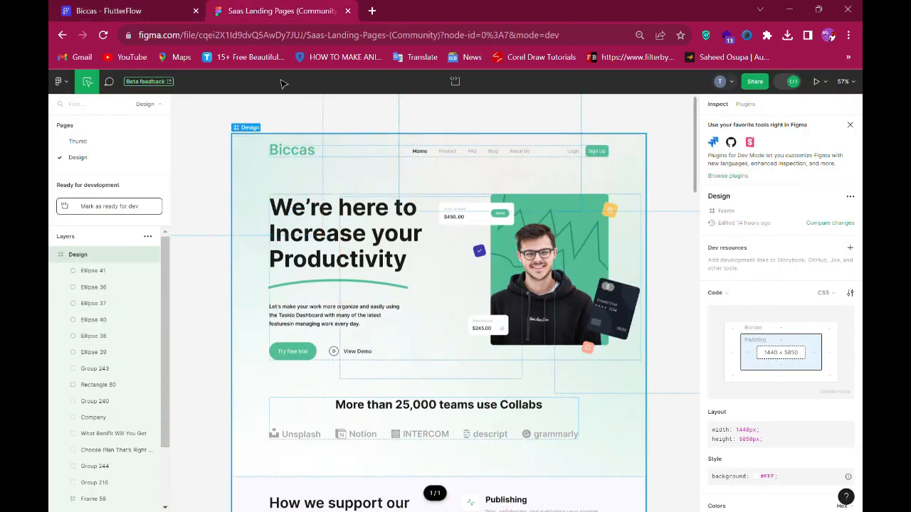
{"action": "left_click", "coordinate": [126, 9]}
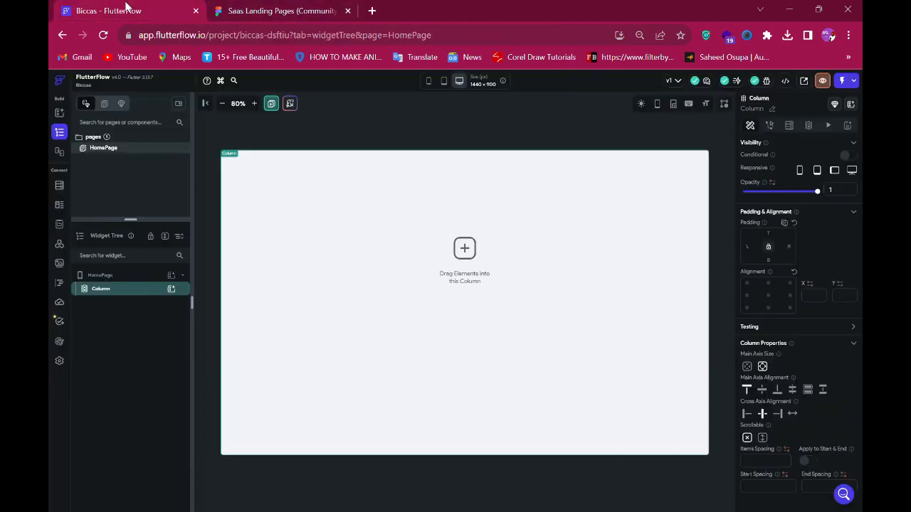
{"action": "right_click", "coordinate": [123, 292]}
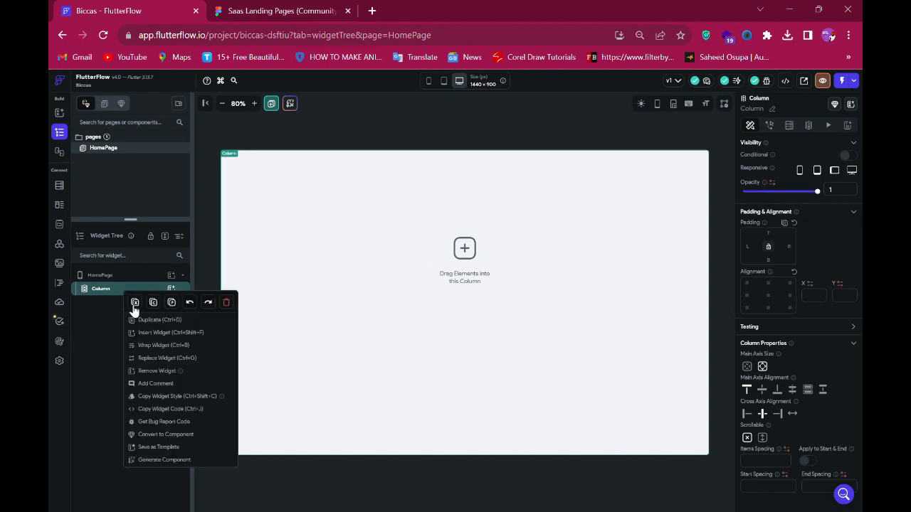
{"action": "left_click", "coordinate": [148, 347]}
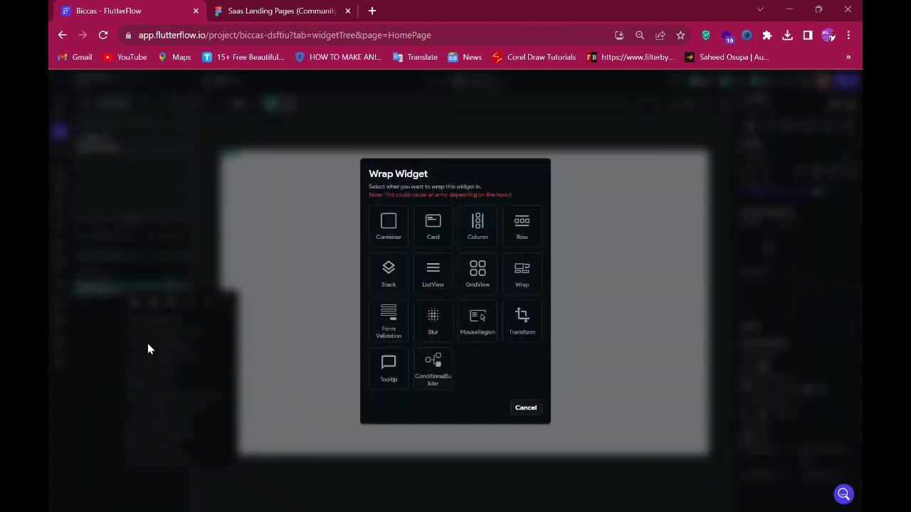
{"action": "left_click", "coordinate": [402, 232]}
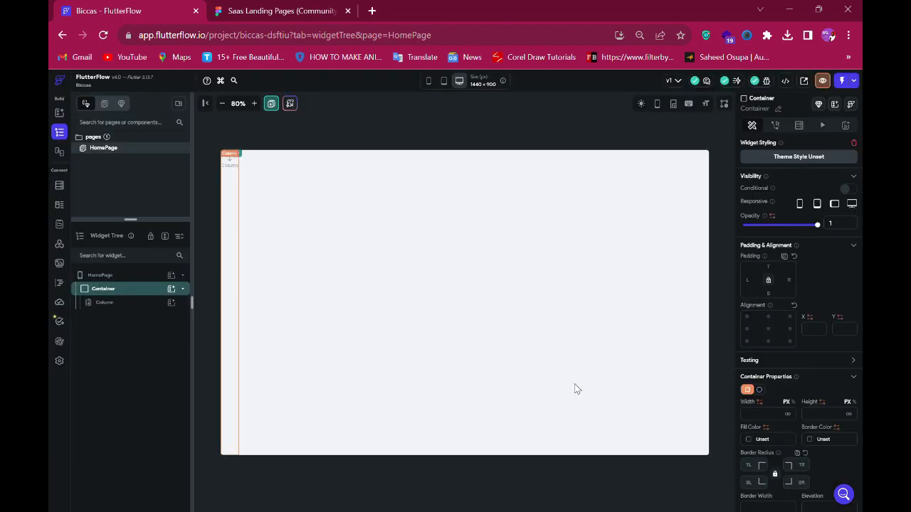
- Set the Container's width and height to inf and its fill color to Secondary Background
{"action": "left_click", "coordinate": [787, 414]}
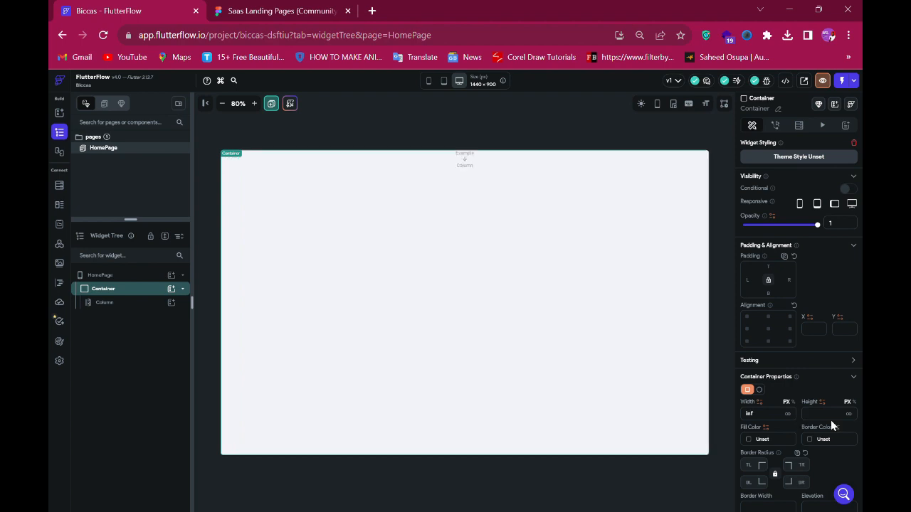
{"action": "left_click", "coordinate": [849, 415]}
{"action": "scroll", "coordinate": [809, 413], "scroll_direction": "down", "scroll_amount": 2}
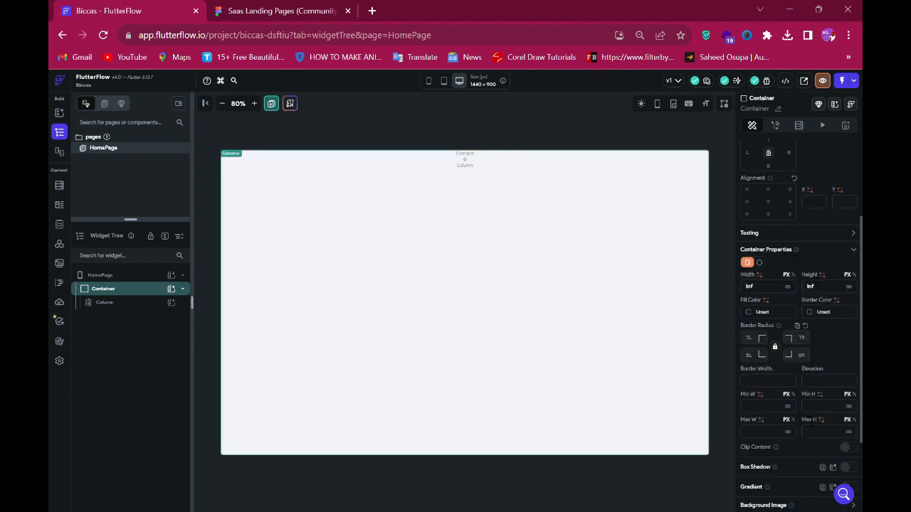
{"action": "scroll", "coordinate": [806, 421], "scroll_direction": "down", "scroll_amount": 2}
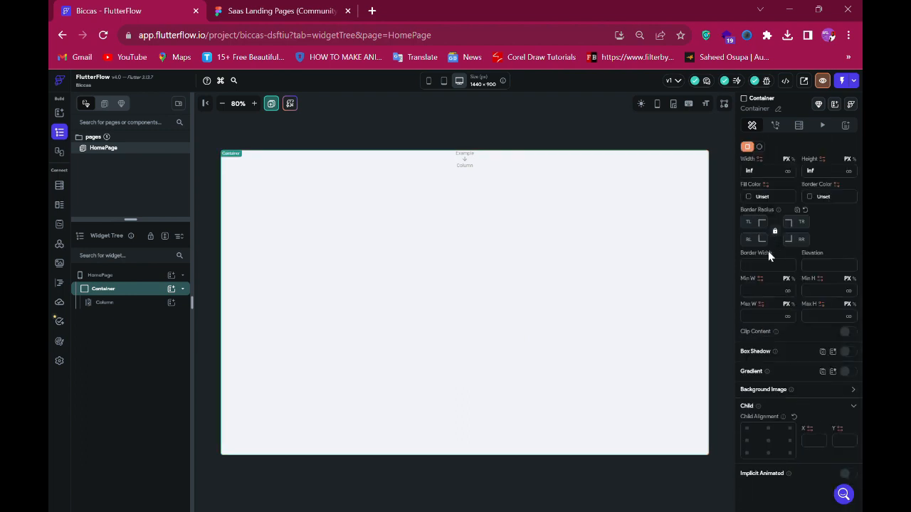
{"action": "scroll", "coordinate": [767, 250], "scroll_direction": "up", "scroll_amount": 3}
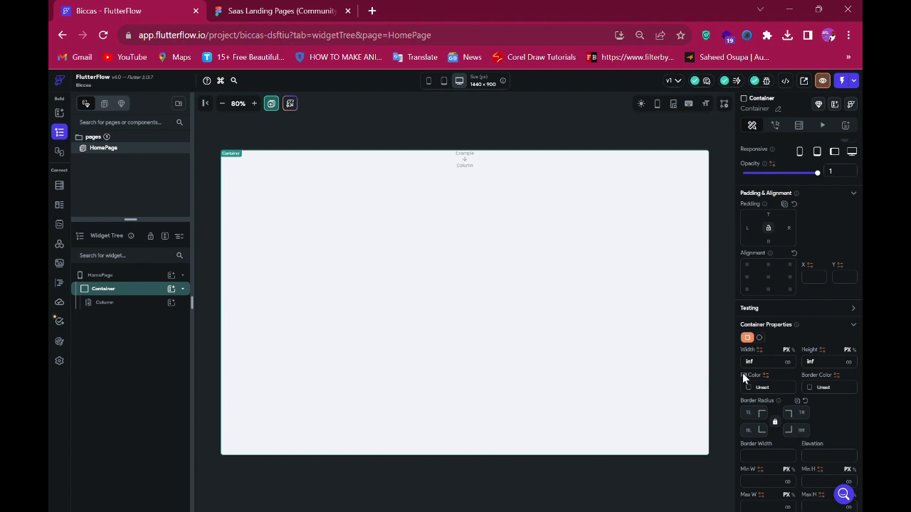
{"action": "left_click", "coordinate": [752, 390]}
{"action": "left_click", "coordinate": [553, 313]}
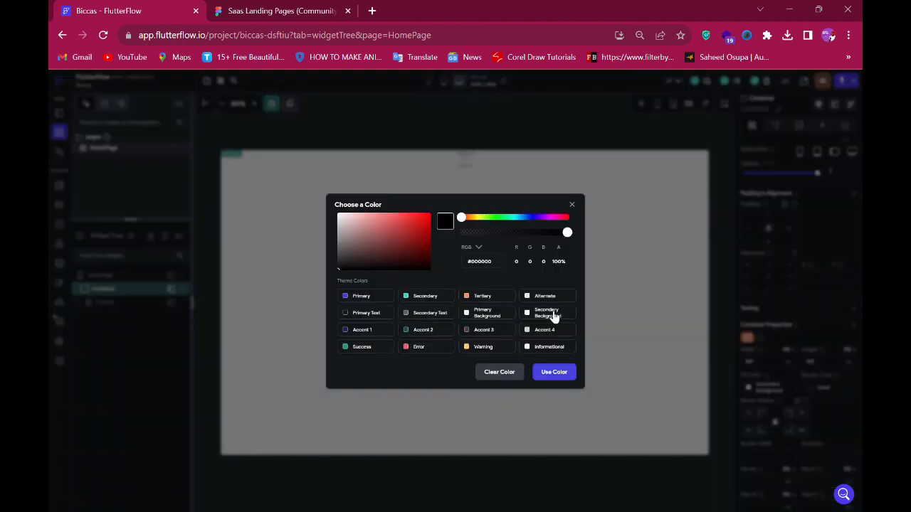
{"action": "scroll", "coordinate": [816, 415], "scroll_direction": "down", "scroll_amount": 3}
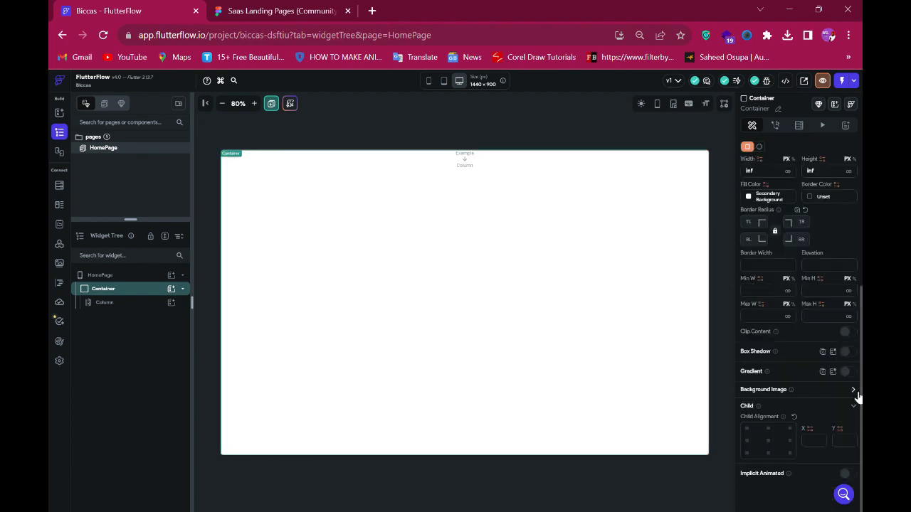
- Enable a background image on the Container and set its image type to Asset
{"action": "left_click", "coordinate": [854, 390]}
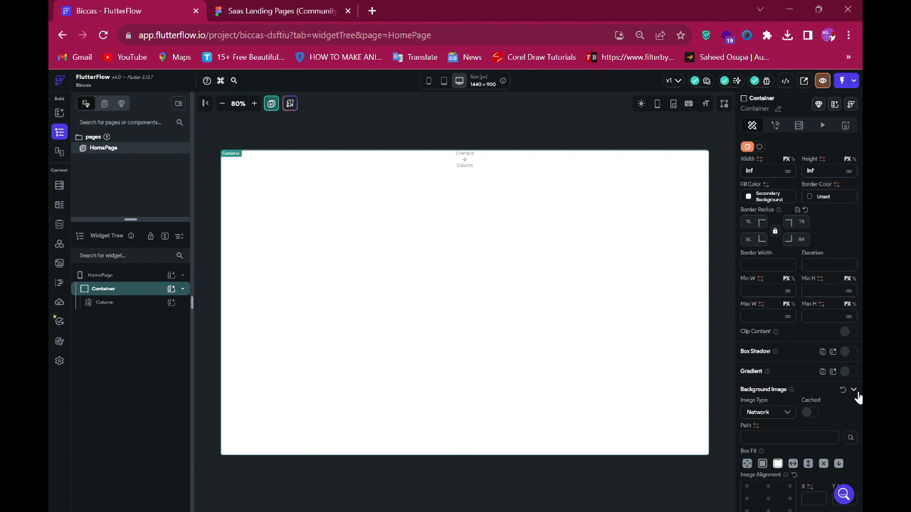
{"action": "left_click", "coordinate": [767, 411]}
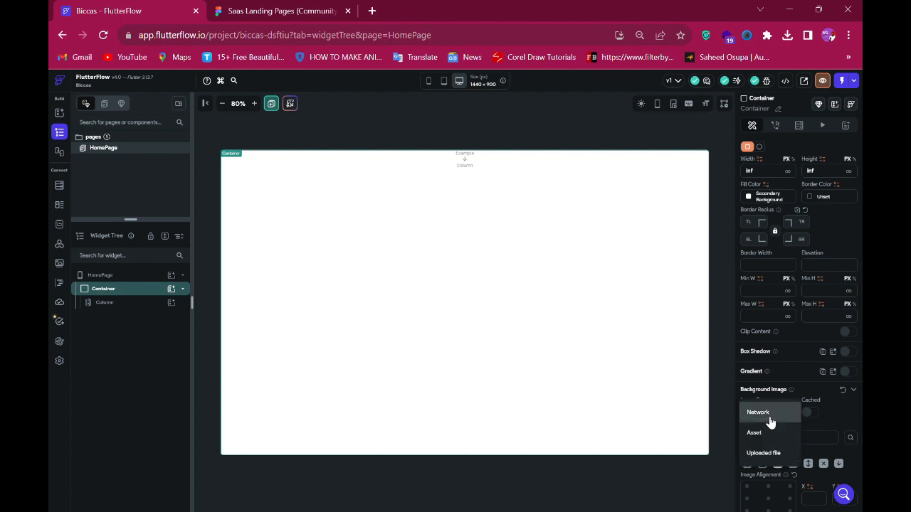
{"action": "left_click", "coordinate": [766, 436]}
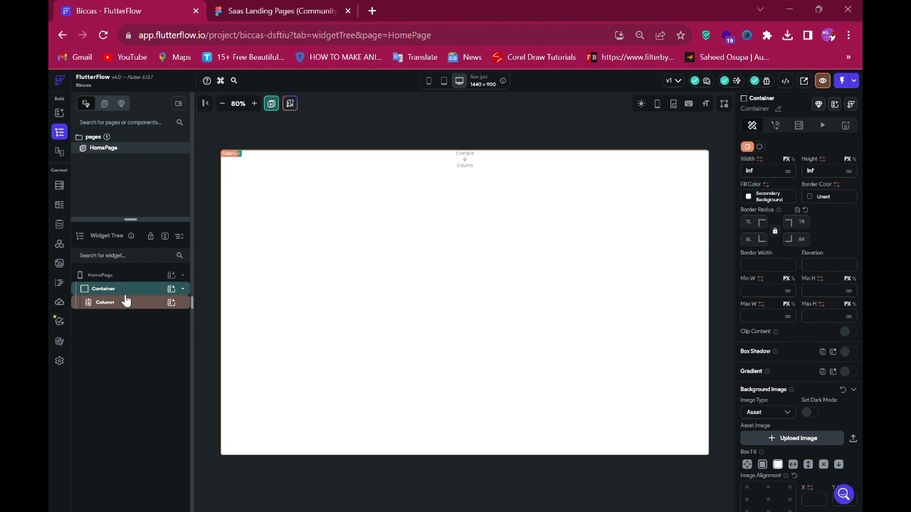
- Upload the design's image files to the project's media assets and return to the widget tree
{"action": "left_click", "coordinate": [60, 265]}
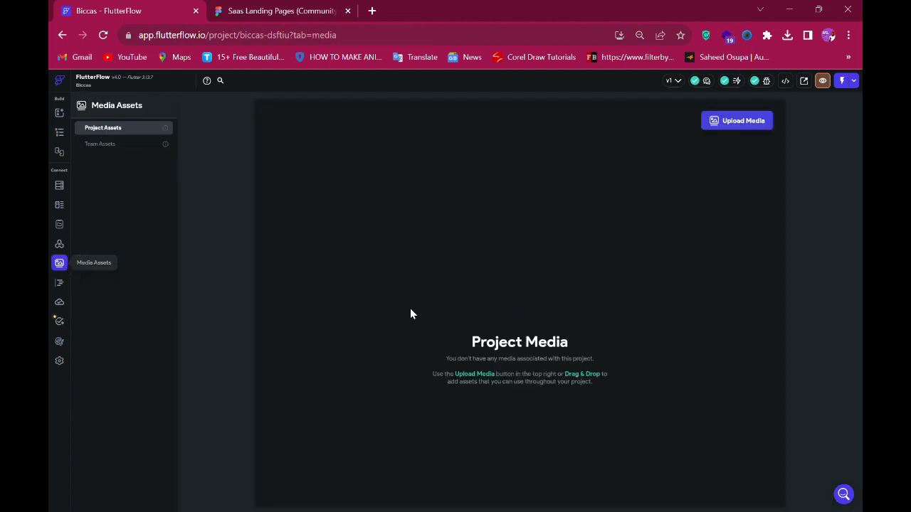
{"action": "left_click", "coordinate": [747, 128]}
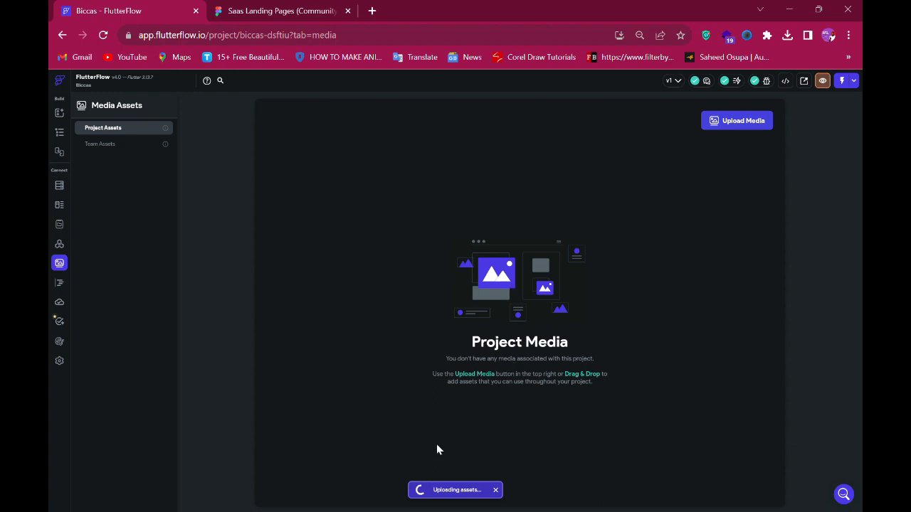
{"action": "left_click", "coordinate": [60, 135]}
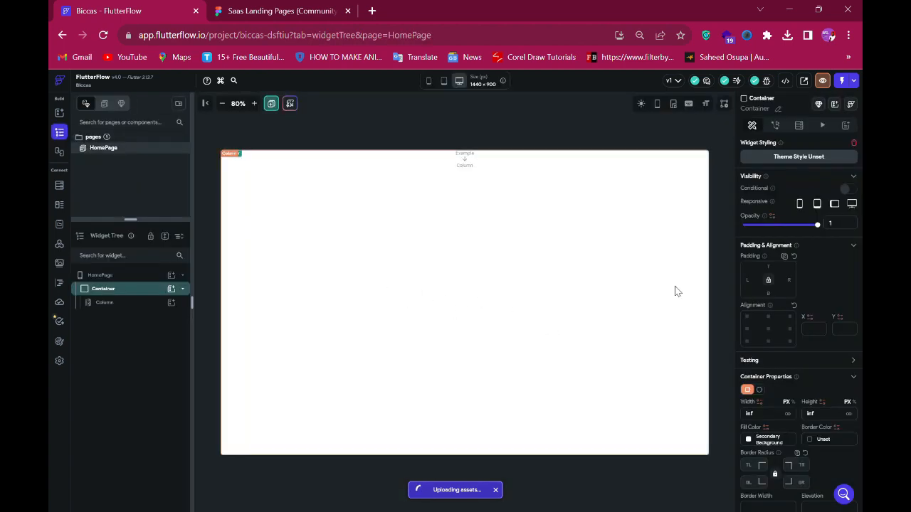
{"action": "scroll", "coordinate": [799, 388], "scroll_direction": "down", "scroll_amount": 5}
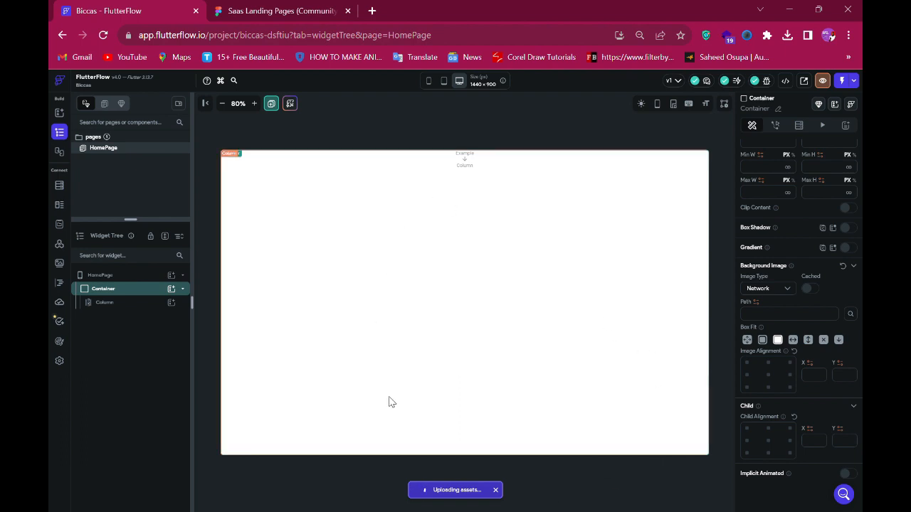
{"action": "left_click", "coordinate": [499, 495]}
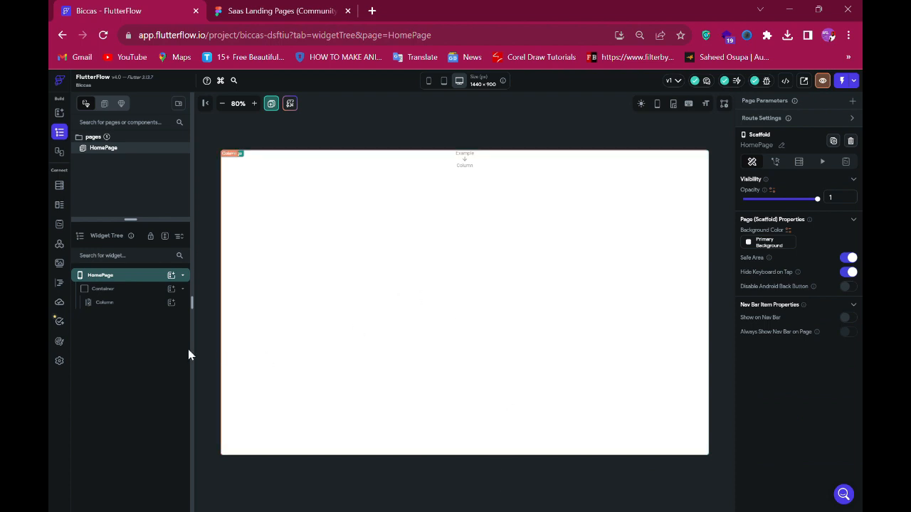
- Set the Container's background image to the asset Group_1939.png and choose its box fit
{"action": "left_click", "coordinate": [99, 291]}
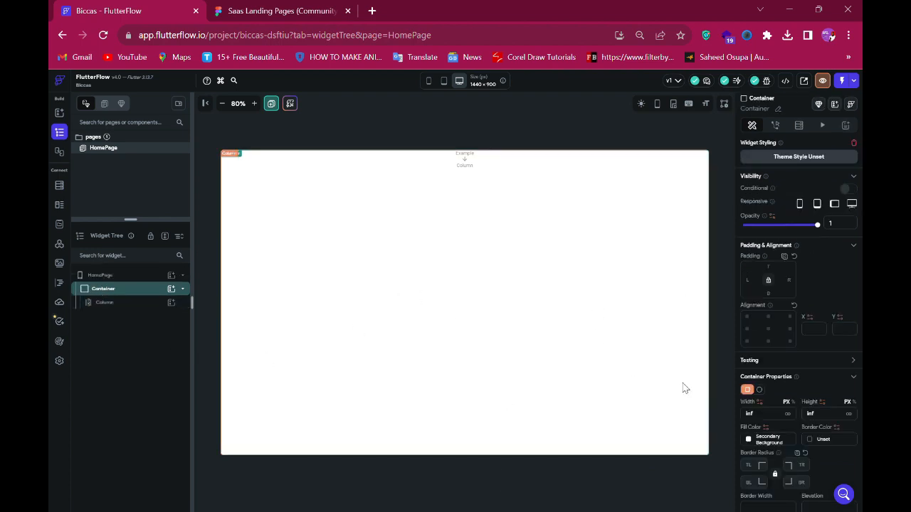
{"action": "scroll", "coordinate": [815, 383], "scroll_direction": "down", "scroll_amount": 1}
{"action": "scroll", "coordinate": [815, 382], "scroll_direction": "down", "scroll_amount": 2}
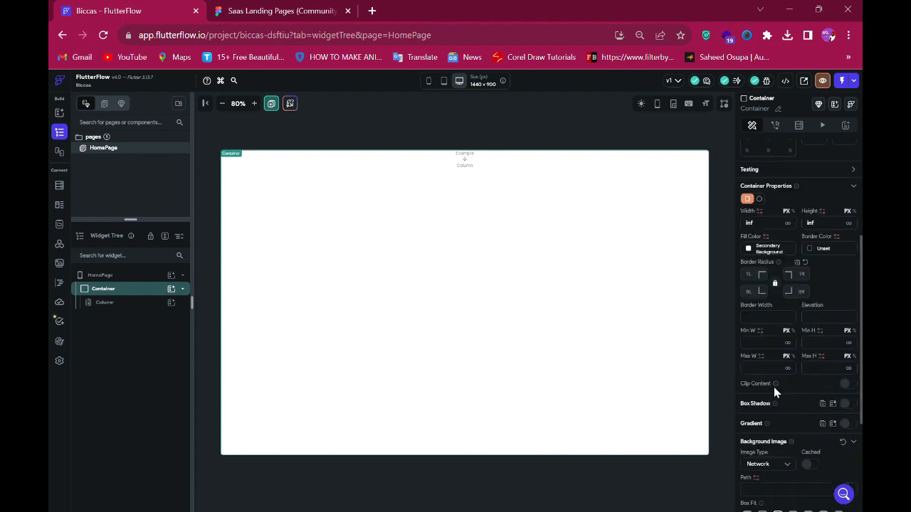
{"action": "left_click", "coordinate": [770, 467]}
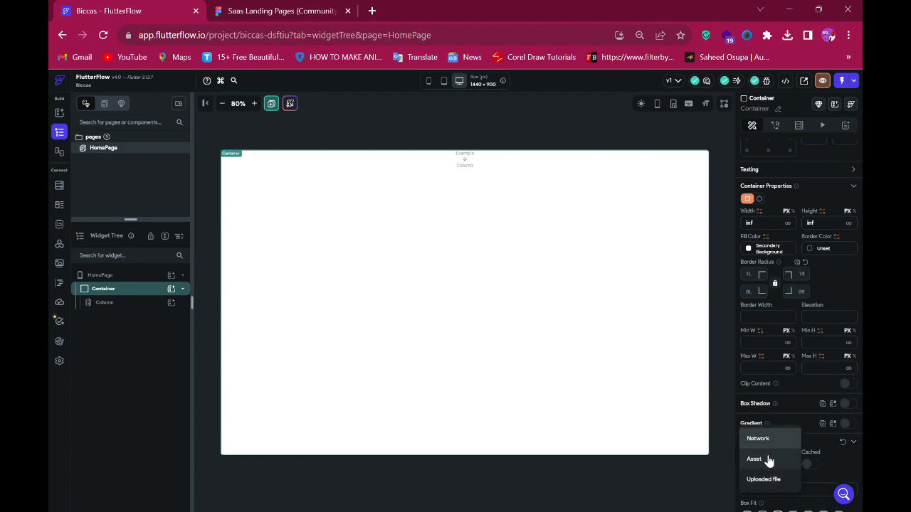
{"action": "left_click", "coordinate": [769, 459]}
{"action": "scroll", "coordinate": [768, 443], "scroll_direction": "down", "scroll_amount": 3}
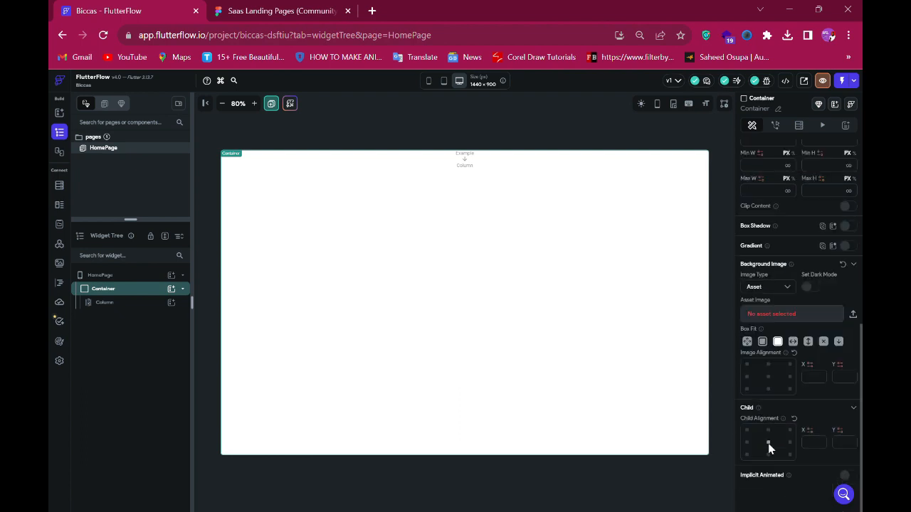
{"action": "left_click", "coordinate": [782, 317]}
{"action": "scroll", "coordinate": [804, 166], "scroll_direction": "down", "scroll_amount": 3}
{"action": "scroll", "coordinate": [754, 169], "scroll_direction": "up", "scroll_amount": 3}
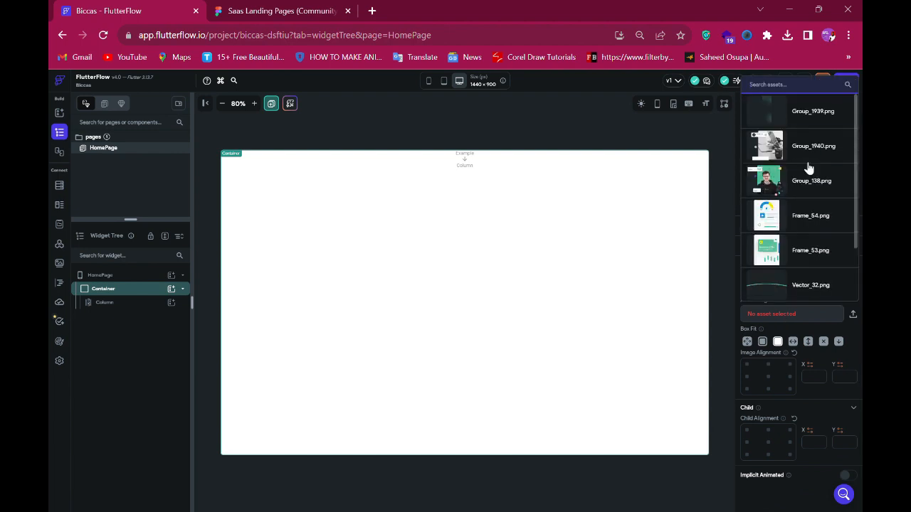
{"action": "left_click", "coordinate": [770, 116]}
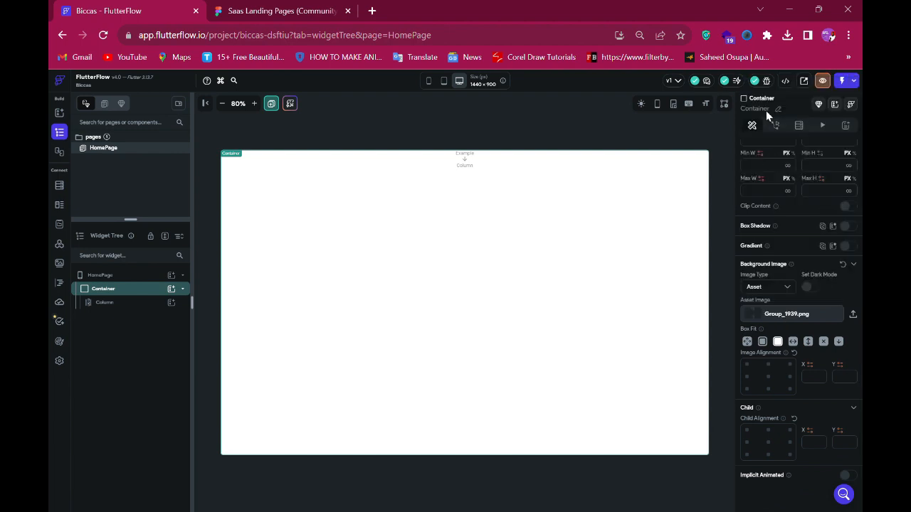
{"action": "left_click", "coordinate": [777, 341]}
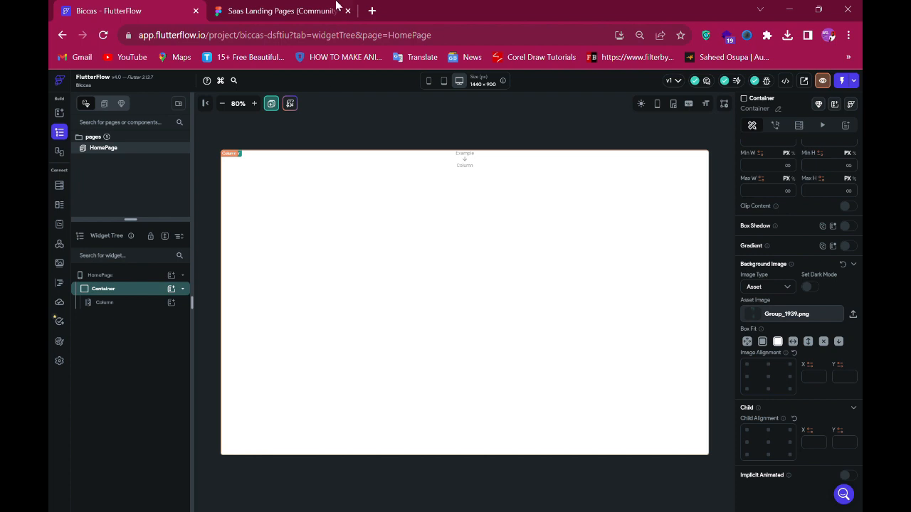
- Add a Row as a child of the Column
{"action": "left_click", "coordinate": [280, 11]}
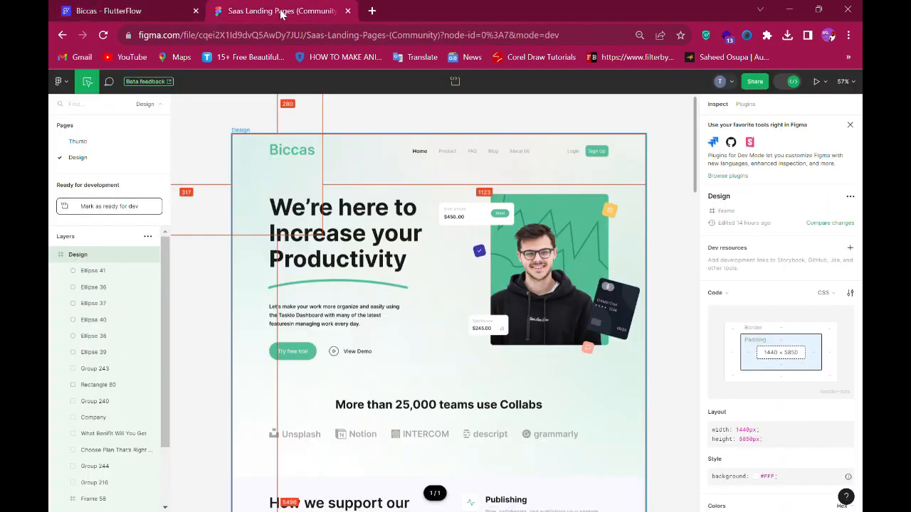
{"action": "left_click", "coordinate": [137, 17]}
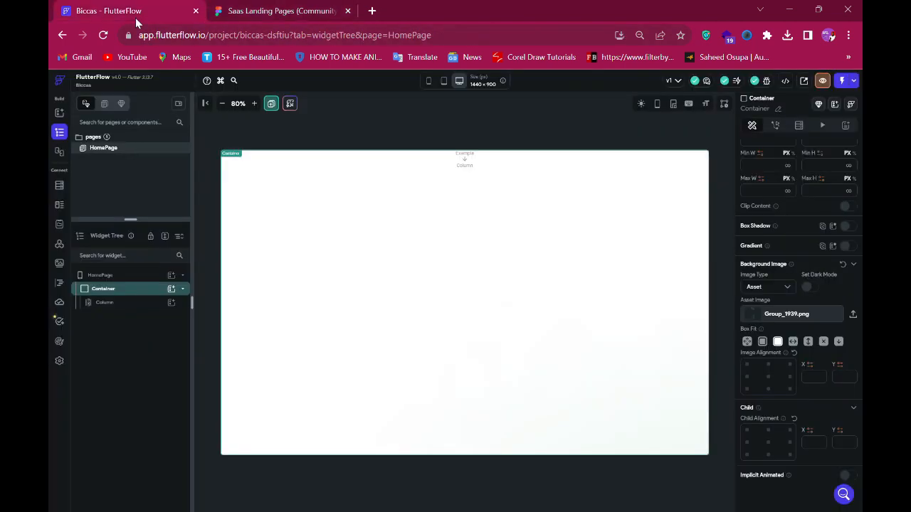
{"action": "left_click", "coordinate": [174, 310]}
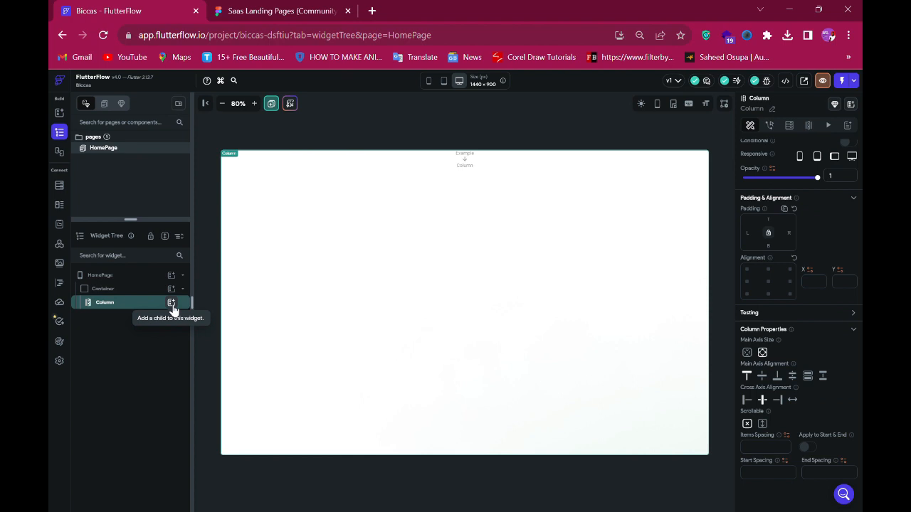
{"action": "left_click", "coordinate": [170, 304]}
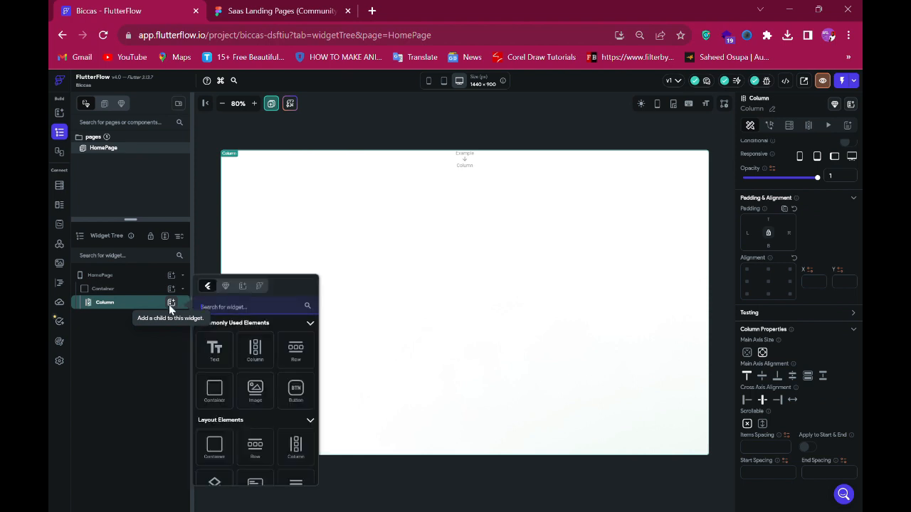
{"action": "left_click", "coordinate": [296, 357]}
- Inspect the Biccas logo text's size and typography in the Figma design
{"action": "left_click", "coordinate": [274, 11]}
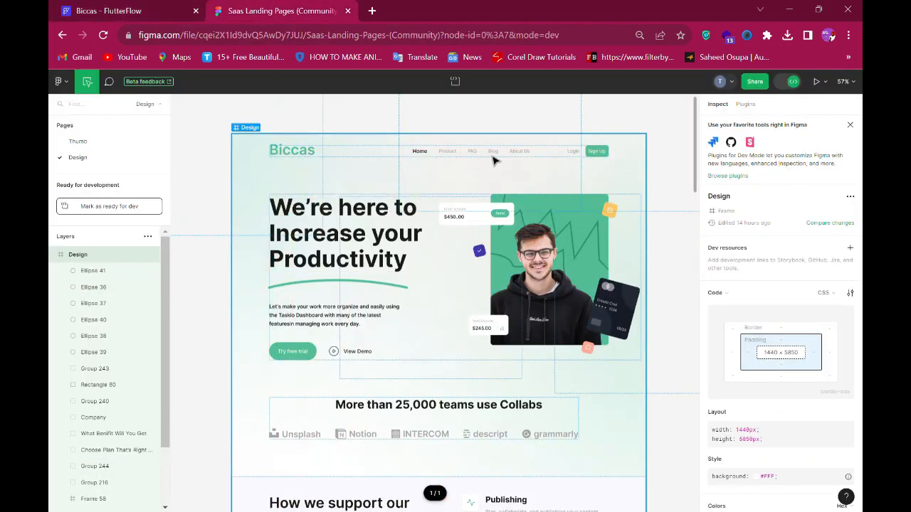
{"action": "left_click", "coordinate": [295, 154]}
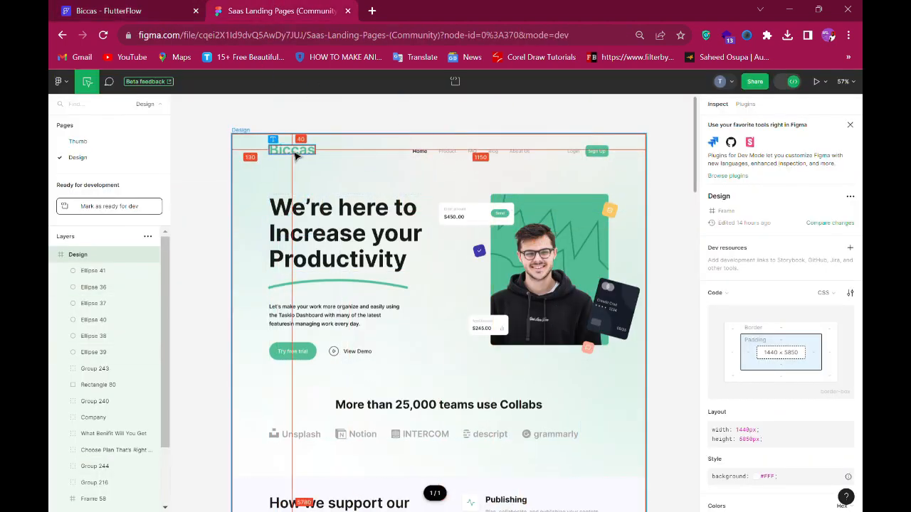
{"action": "left_click", "coordinate": [296, 156]}
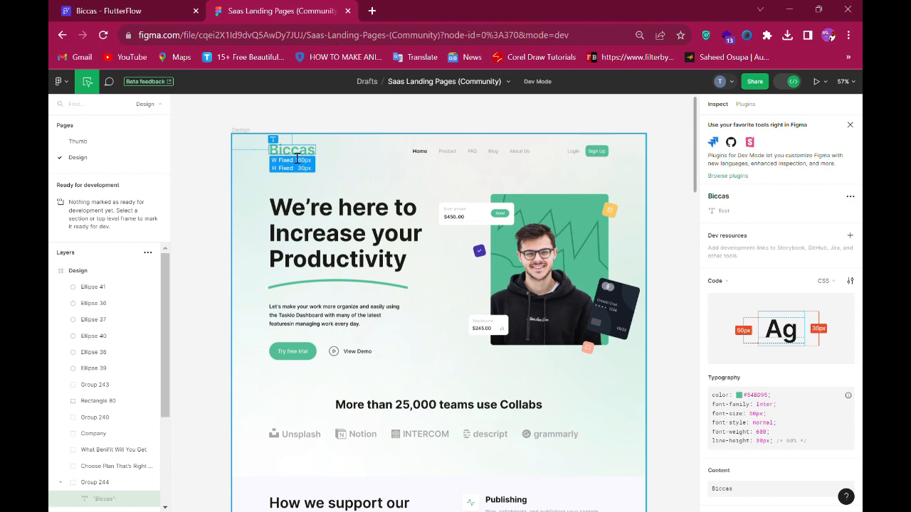
{"action": "left_click", "coordinate": [147, 5]}
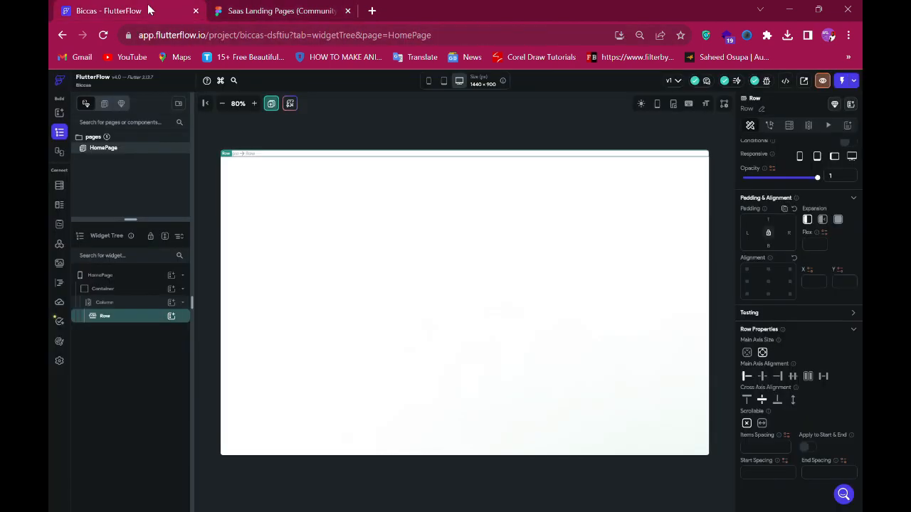
- Add an Image widget inside the Row and size it 160 px wide by 30 px high
{"action": "left_click", "coordinate": [173, 317]}
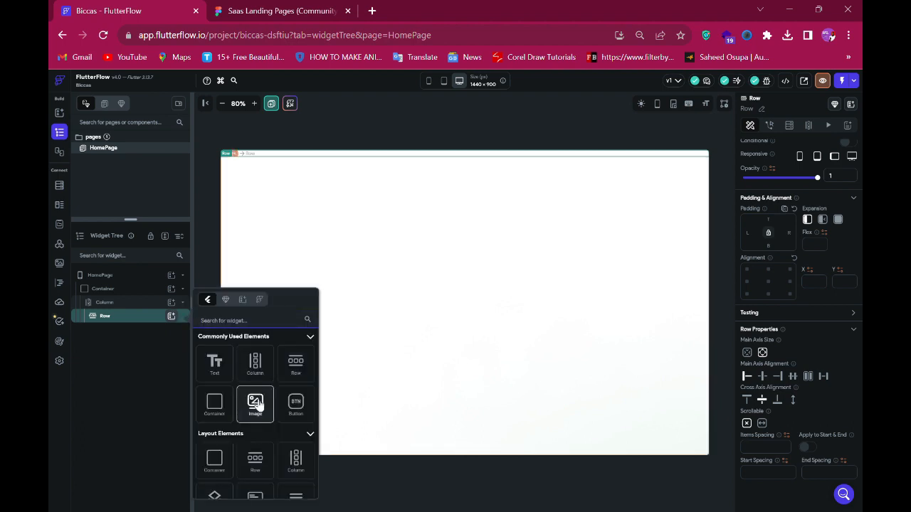
{"action": "left_click", "coordinate": [255, 404]}
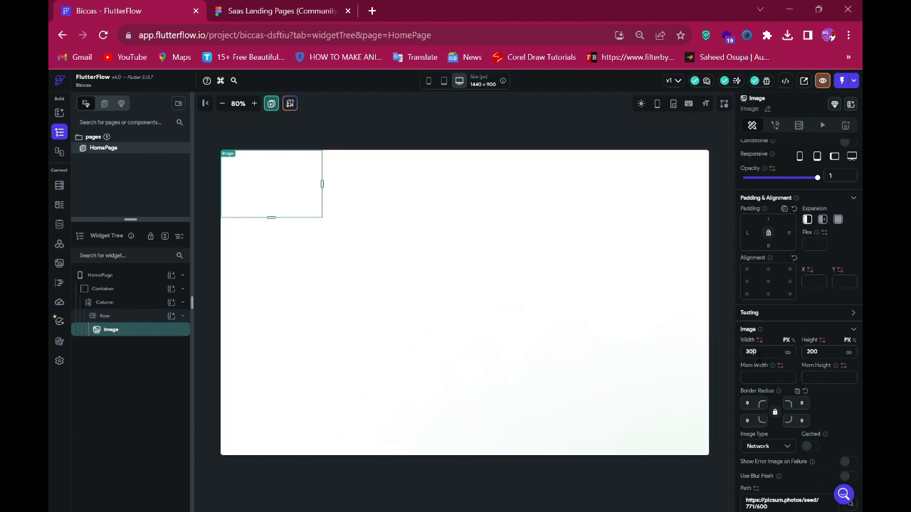
{"action": "double_click", "coordinate": [752, 351]}
{"action": "type", "text": "160"}
{"action": "key", "text": "Return"}
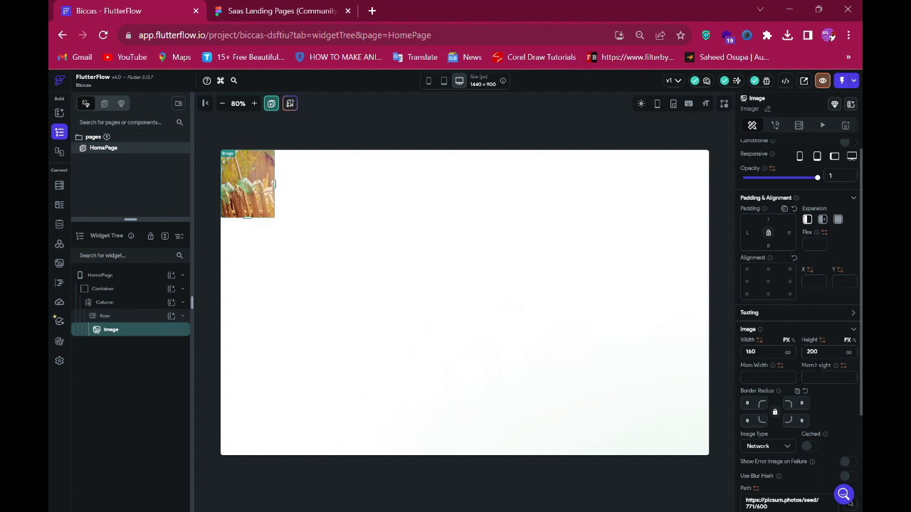
{"action": "key", "text": "Tab"}
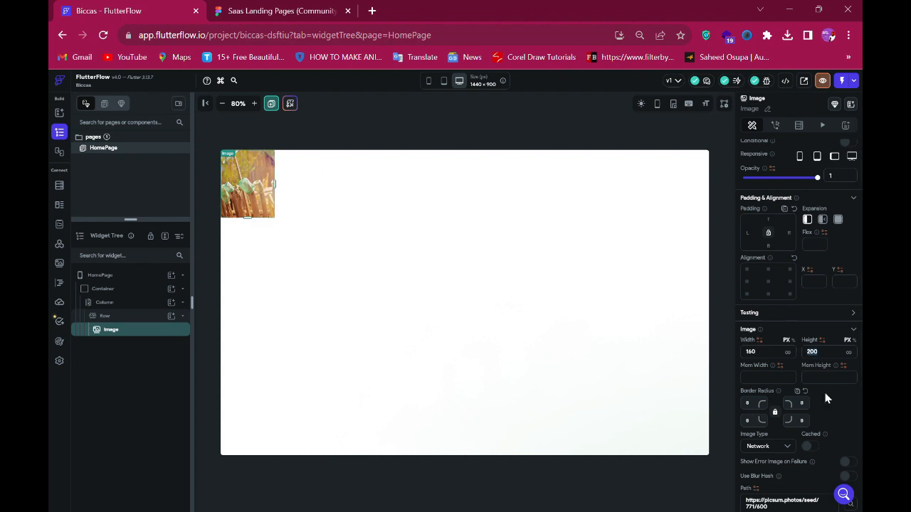
{"action": "type", "text": "30"}
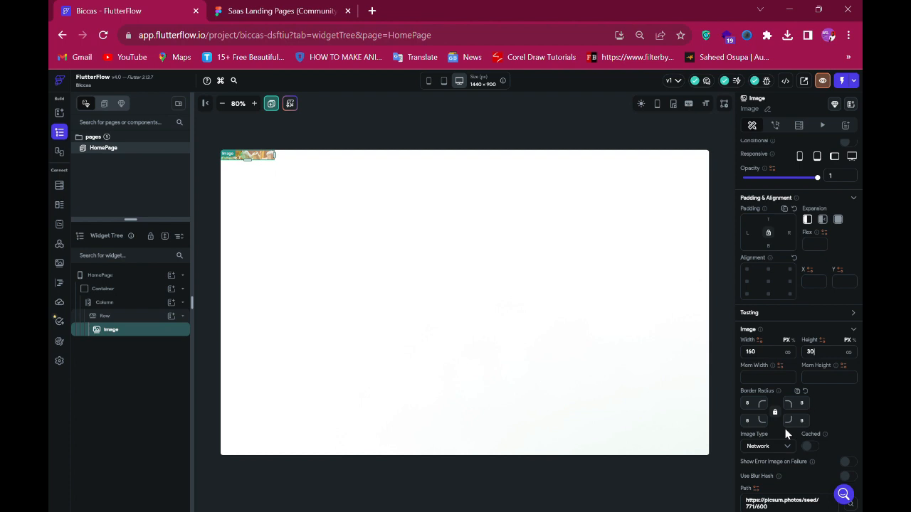
{"action": "left_click", "coordinate": [761, 411]}
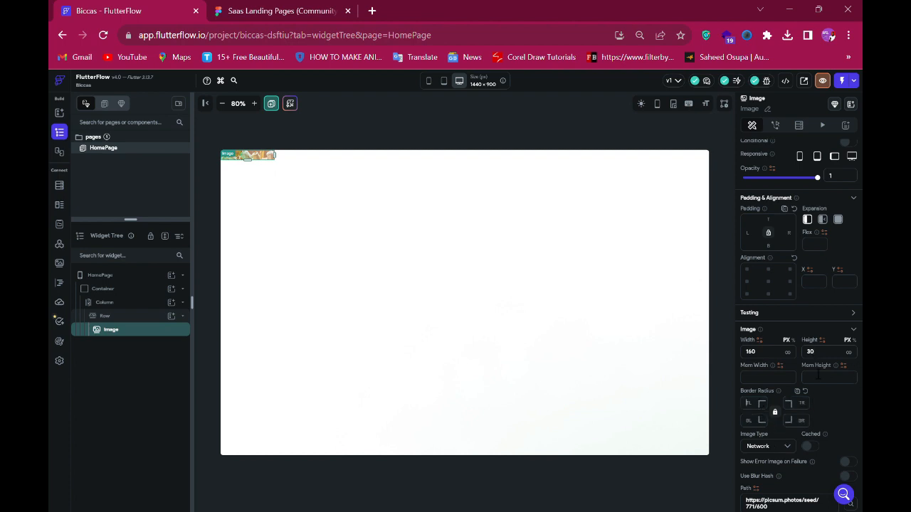
- Switch the image to the asset Biccas.png and set its box fit to Contain
{"action": "scroll", "coordinate": [758, 455], "scroll_direction": "down", "scroll_amount": 2}
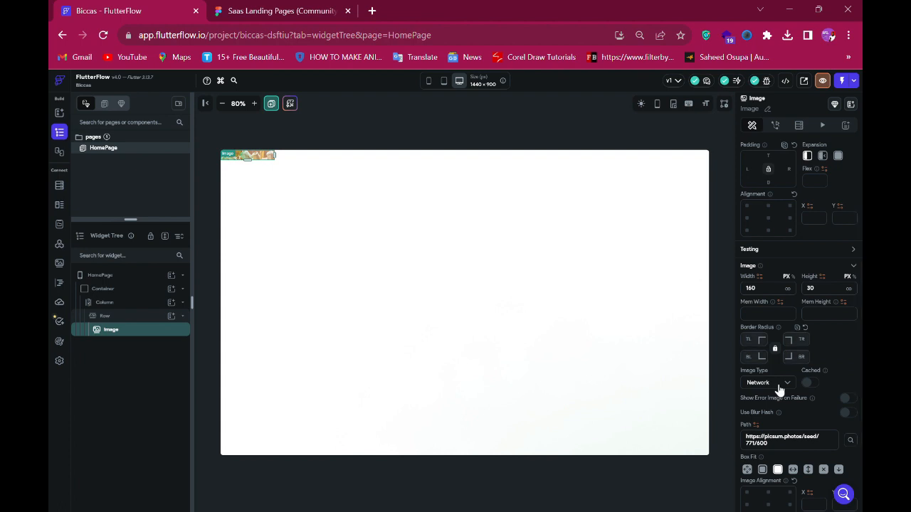
{"action": "left_click", "coordinate": [777, 388]}
{"action": "left_click", "coordinate": [766, 405]}
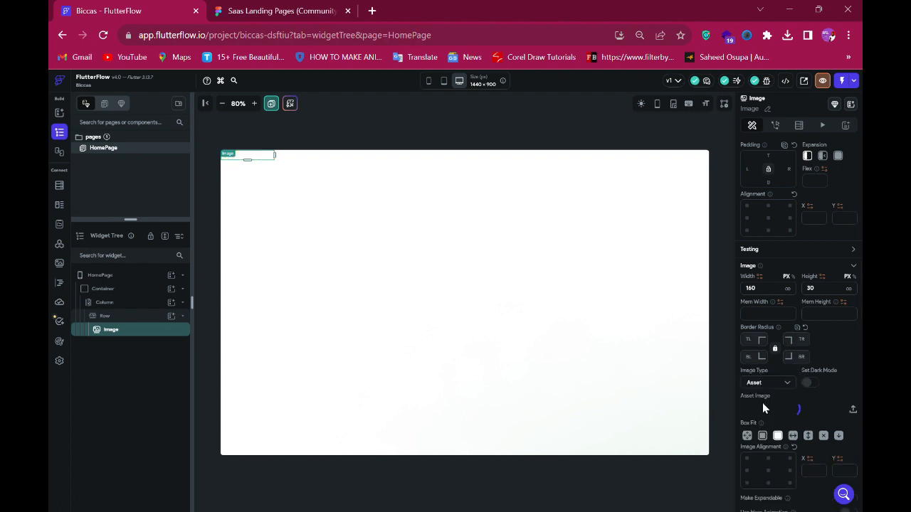
{"action": "left_click", "coordinate": [782, 417]}
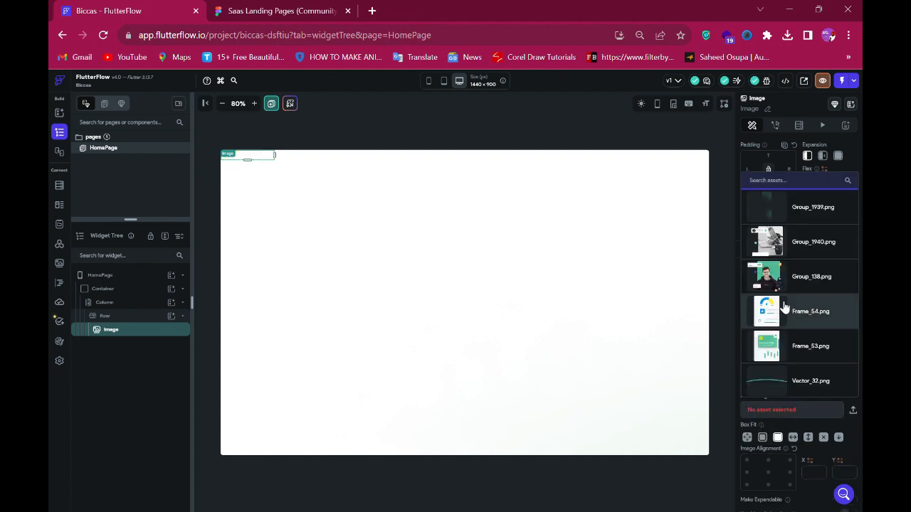
{"action": "scroll", "coordinate": [782, 306], "scroll_direction": "down", "scroll_amount": 3}
{"action": "left_click", "coordinate": [775, 384]}
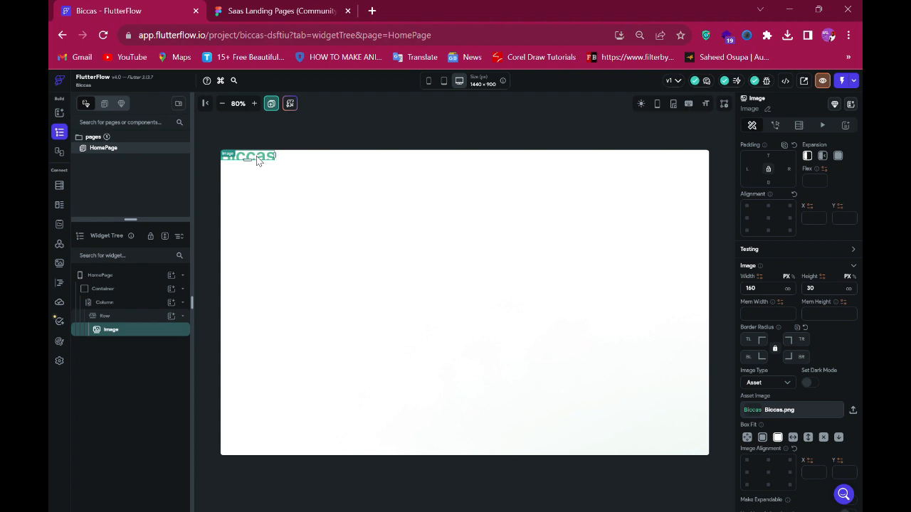
{"action": "left_click", "coordinate": [766, 439]}
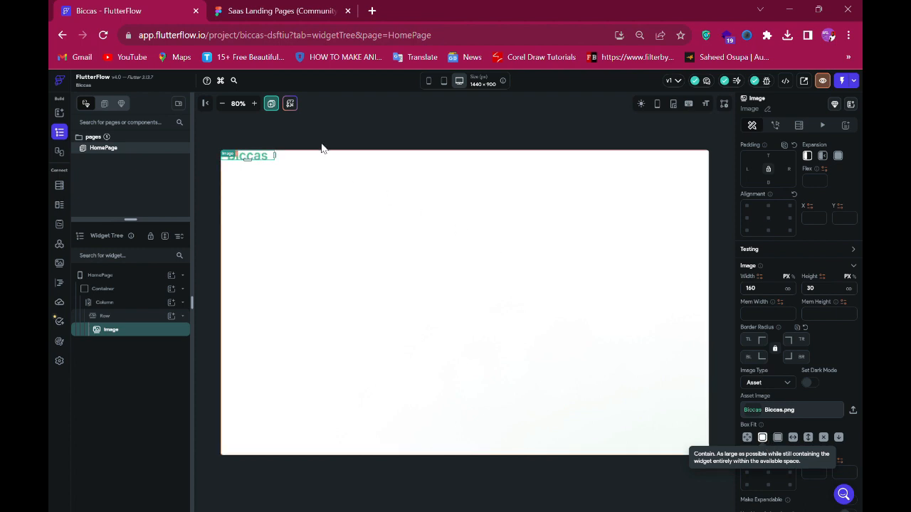
- Inspect the Home navigation text's typography and content in the Figma design
{"action": "left_click", "coordinate": [283, 158]}
{"action": "left_click", "coordinate": [282, 10]}
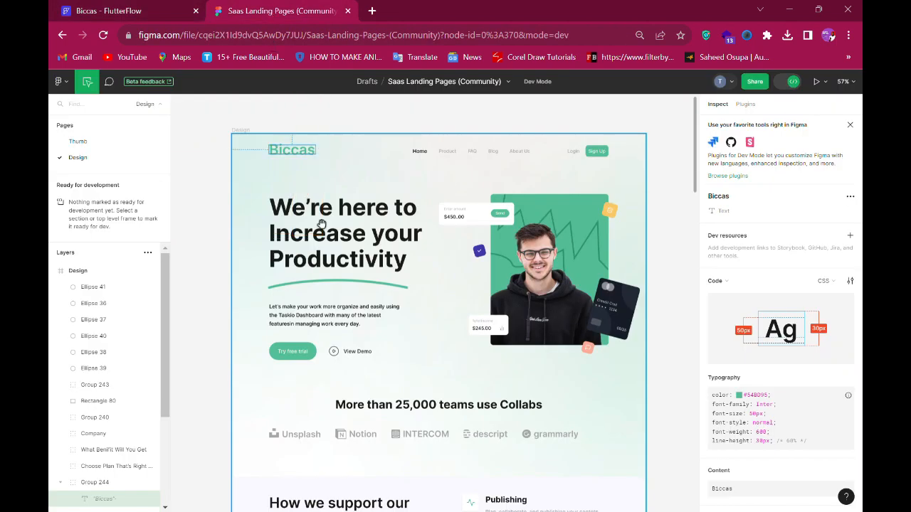
{"action": "left_click", "coordinate": [420, 151]}
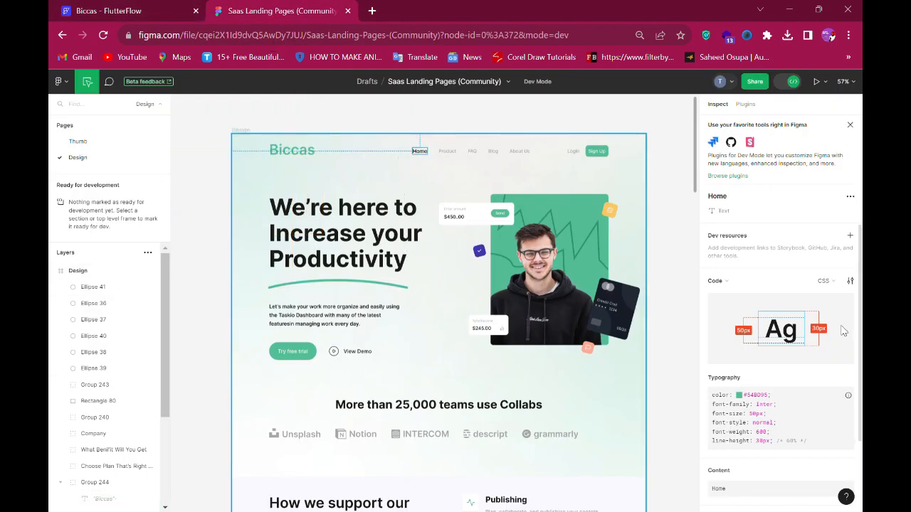
{"action": "scroll", "coordinate": [802, 342], "scroll_direction": "down", "scroll_amount": 3}
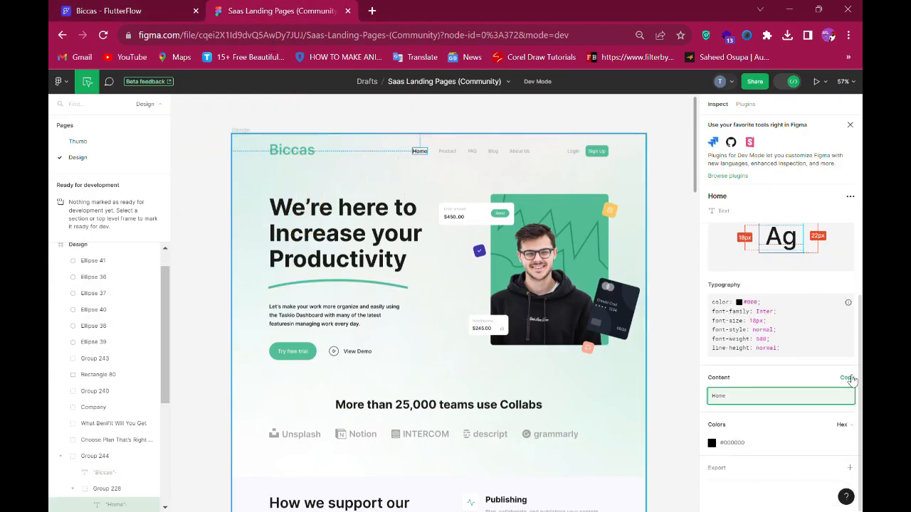
{"action": "left_click", "coordinate": [848, 377]}
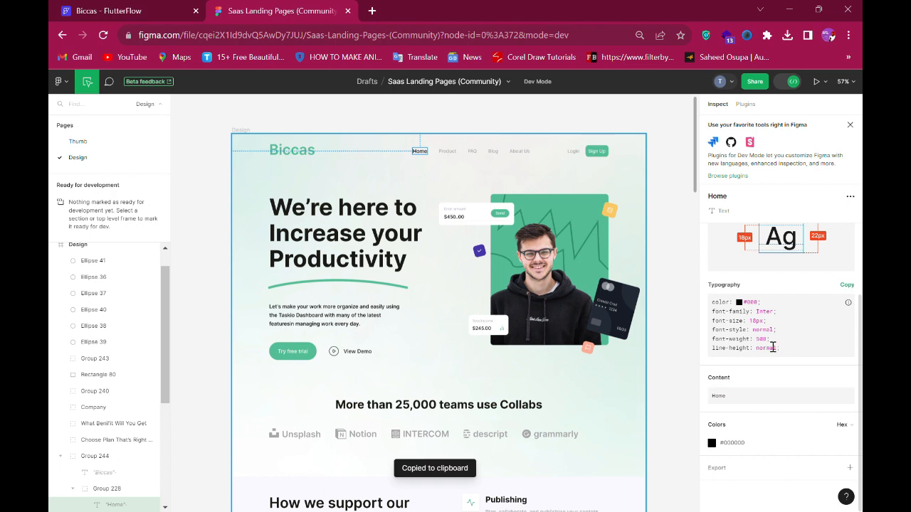
- Add a Text widget to the Row with the text Home
{"action": "left_click", "coordinate": [145, 8]}
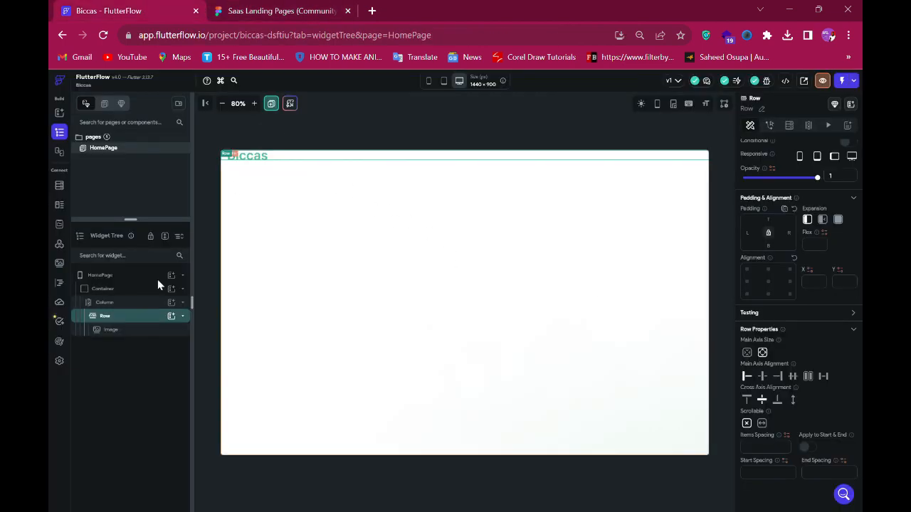
{"action": "left_click", "coordinate": [171, 319]}
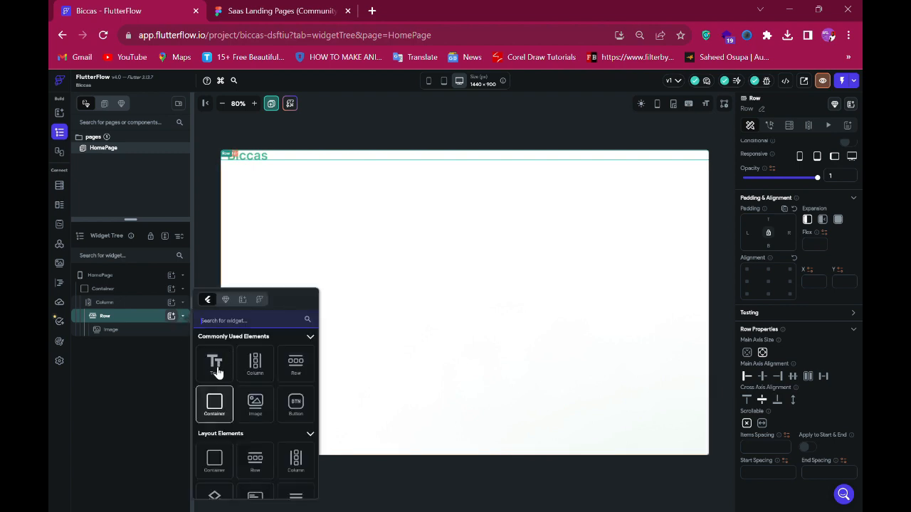
{"action": "left_click", "coordinate": [215, 365]}
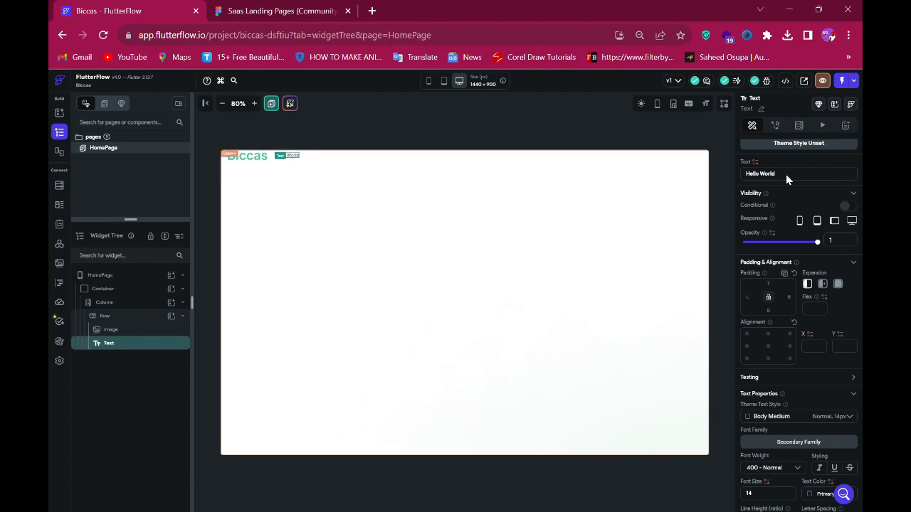
{"action": "key", "text": "ctrl+a"}
{"action": "type", "text": "Home"}
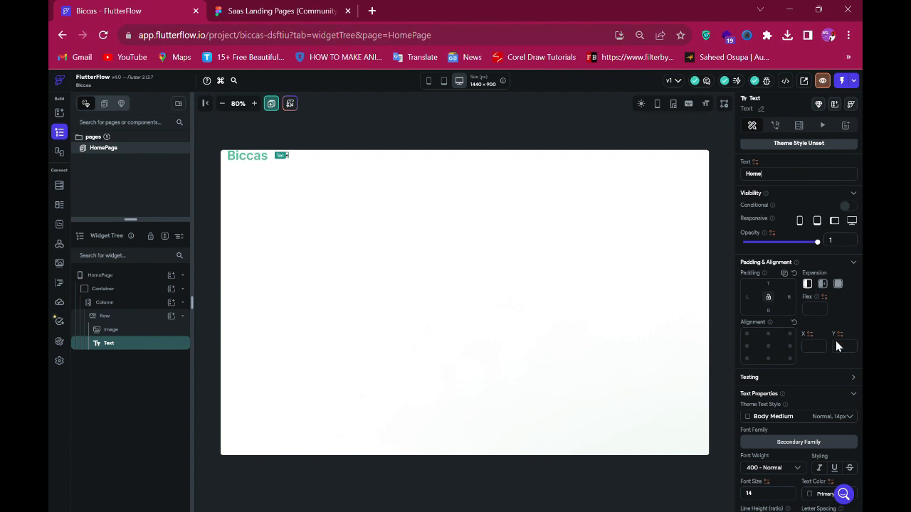
- Set the Home text's font size to 18 and weight to 500 - Medium, and duplicate it
{"action": "scroll", "coordinate": [836, 346], "scroll_direction": "down", "scroll_amount": 2}
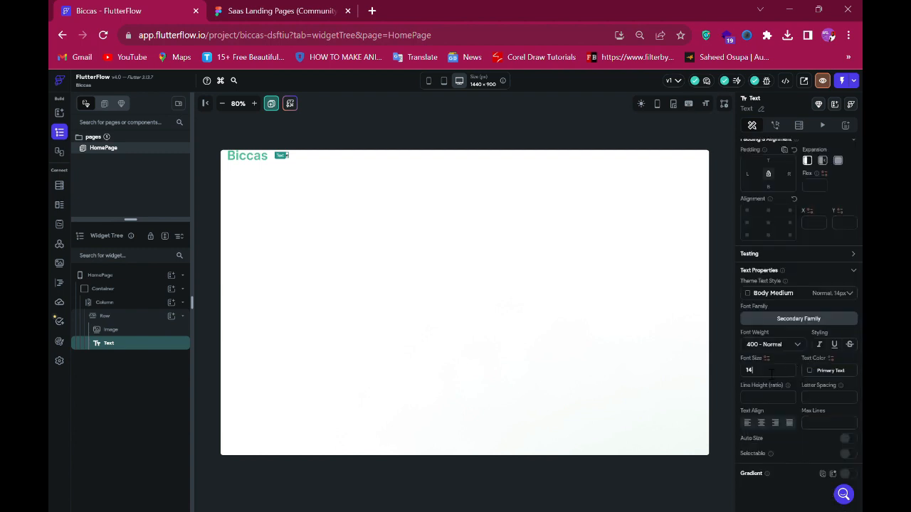
{"action": "left_click", "coordinate": [770, 375]}
{"action": "type", "text": "18"}
{"action": "left_click", "coordinate": [774, 349]}
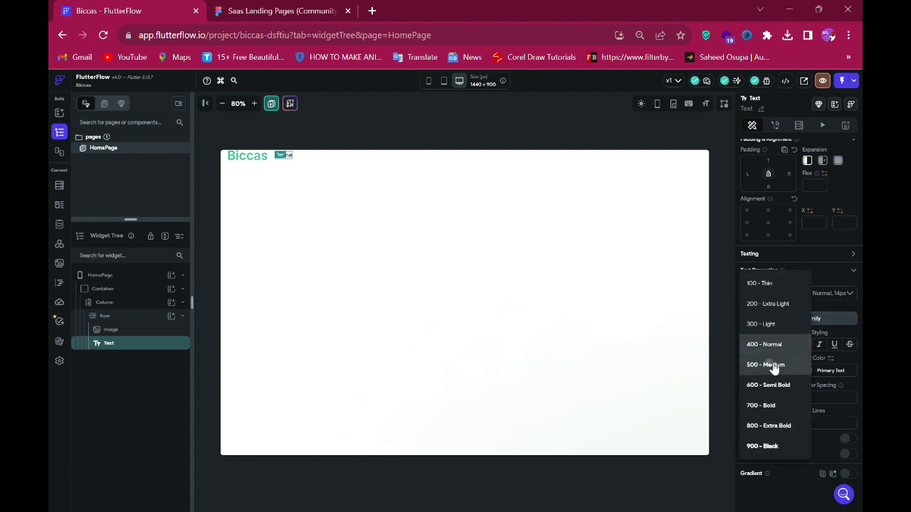
{"action": "left_click", "coordinate": [775, 365]}
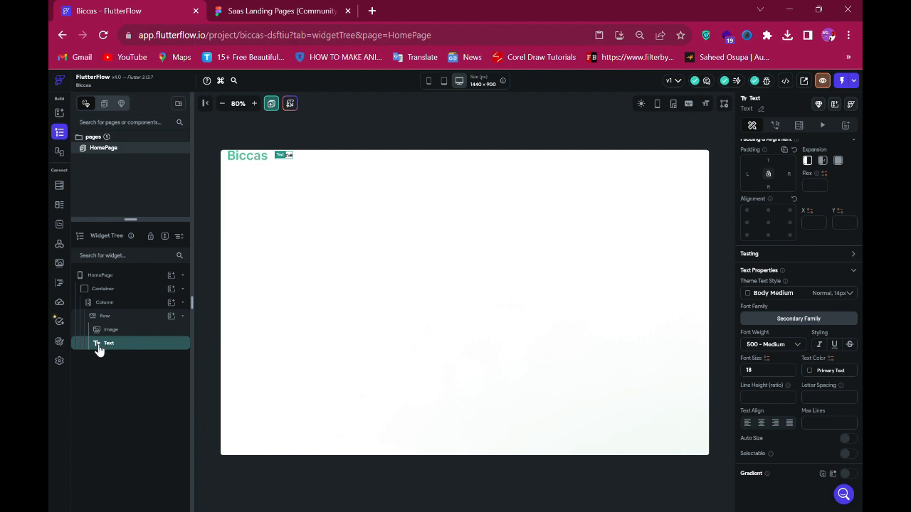
{"action": "key", "text": "ctrl+d"}
- Inspect the Product navigation text's typography in the Figma design
{"action": "left_click", "coordinate": [250, 11]}
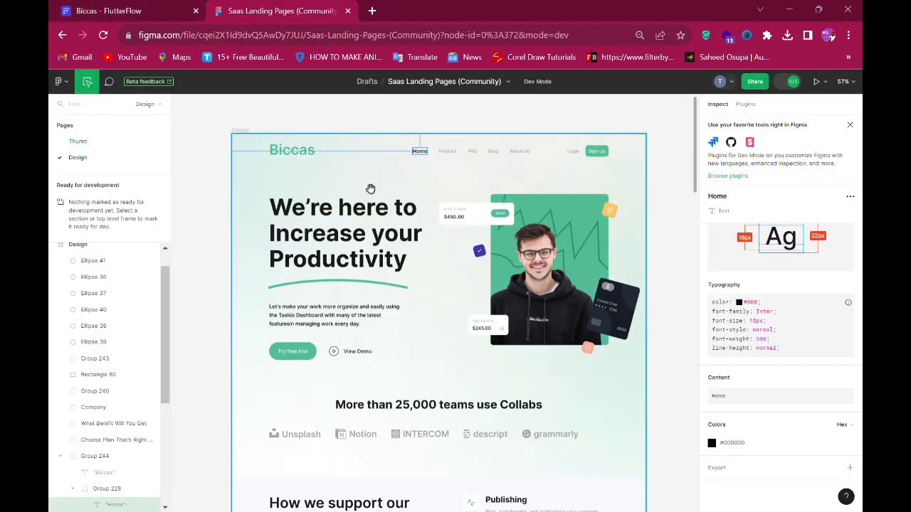
{"action": "left_click", "coordinate": [447, 152]}
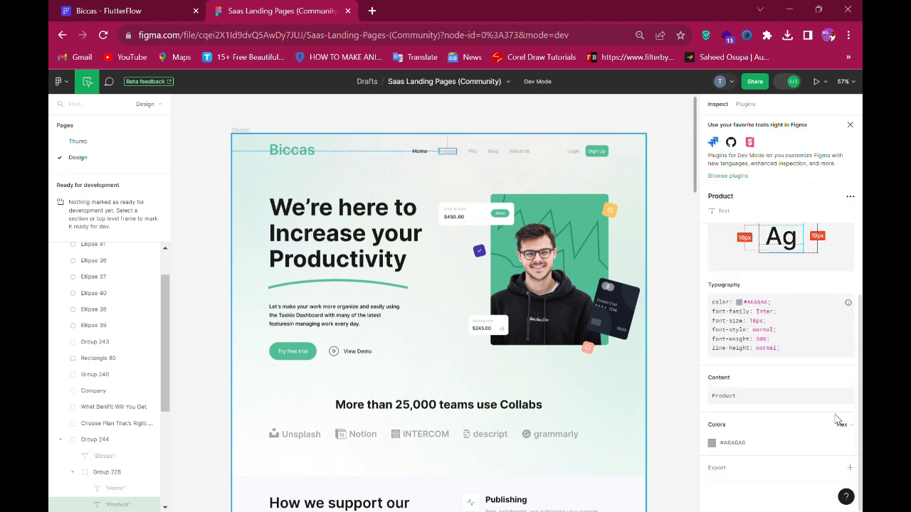
{"action": "left_click", "coordinate": [854, 395]}
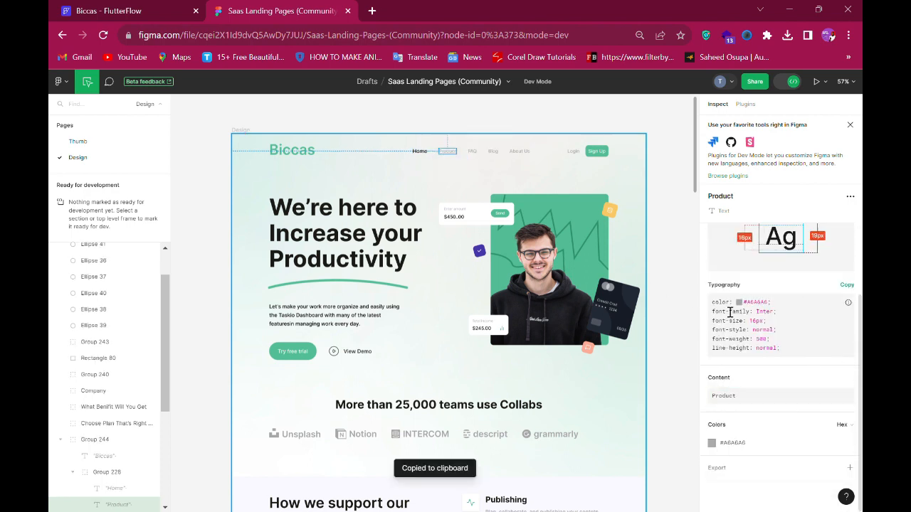
{"action": "left_click", "coordinate": [106, 11]}
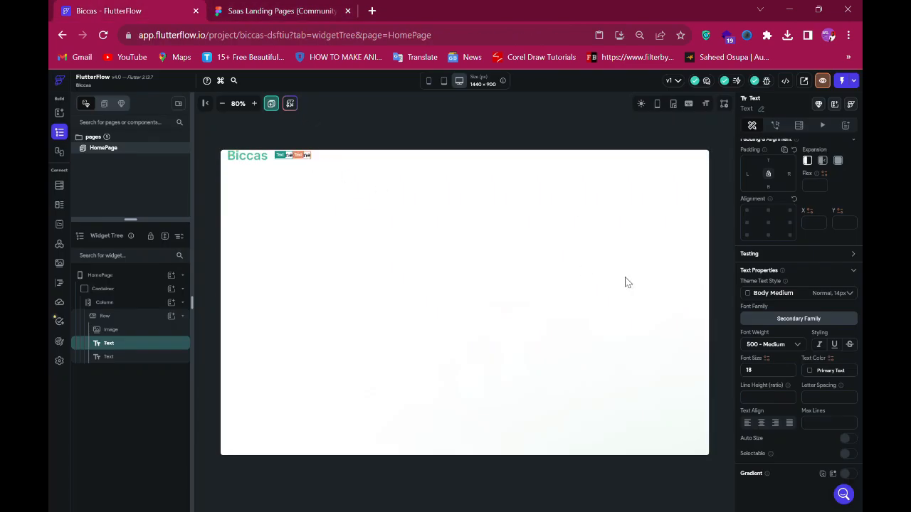
- Change the duplicated text to Product
{"action": "scroll", "coordinate": [799, 175], "scroll_direction": "up", "scroll_amount": 2}
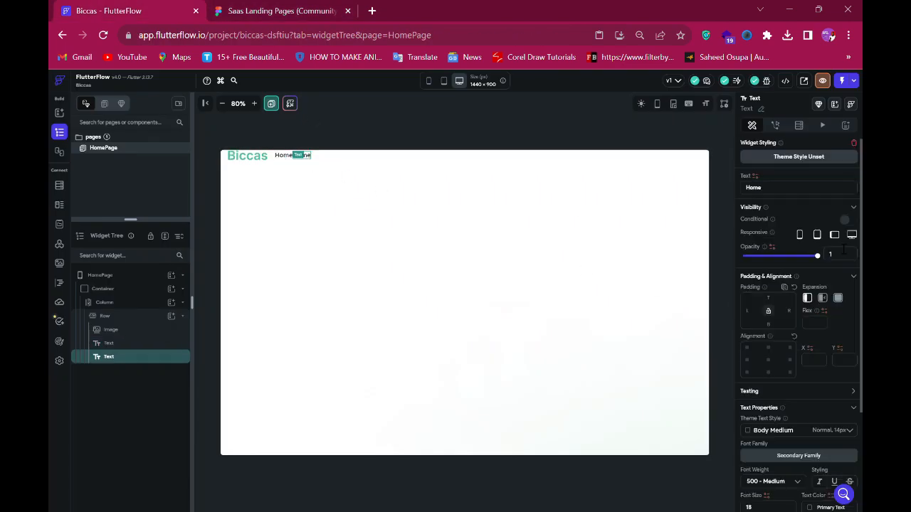
{"action": "left_click", "coordinate": [814, 200]}
{"action": "type", "text": "Product"}
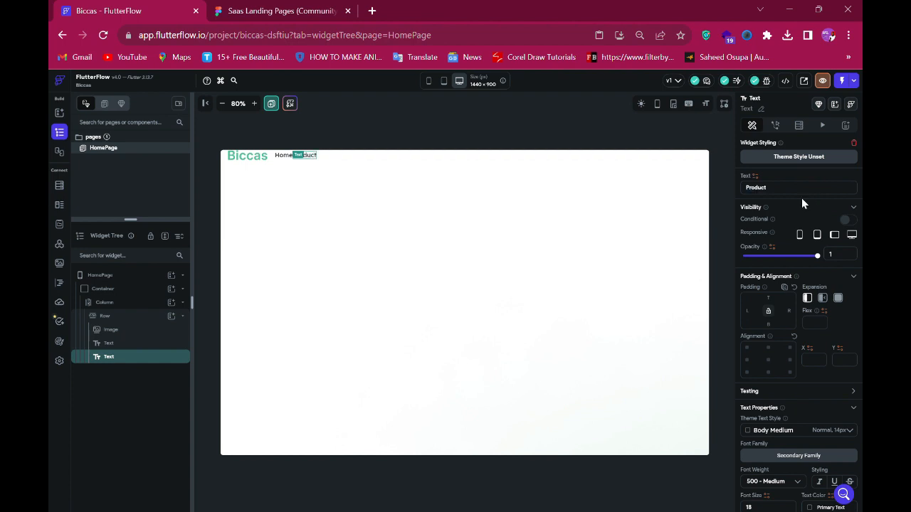
- Copy the Product color #A6A6A6 from the Figma design and apply it as the Product text's color
{"action": "left_click", "coordinate": [308, 11]}
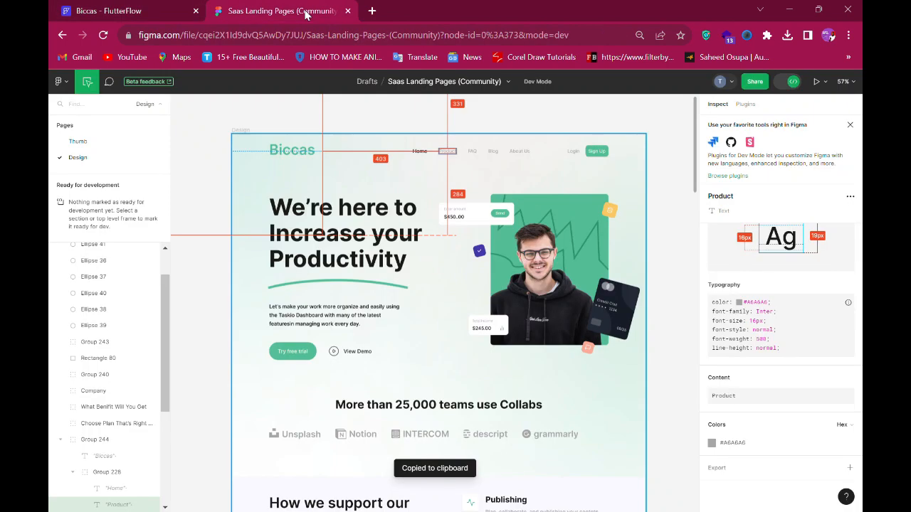
{"action": "left_click", "coordinate": [447, 155]}
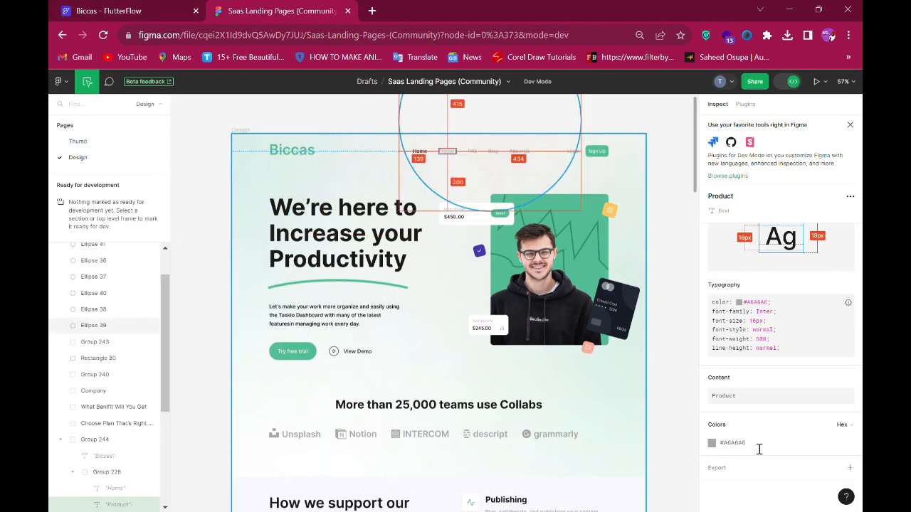
{"action": "left_click", "coordinate": [733, 443]}
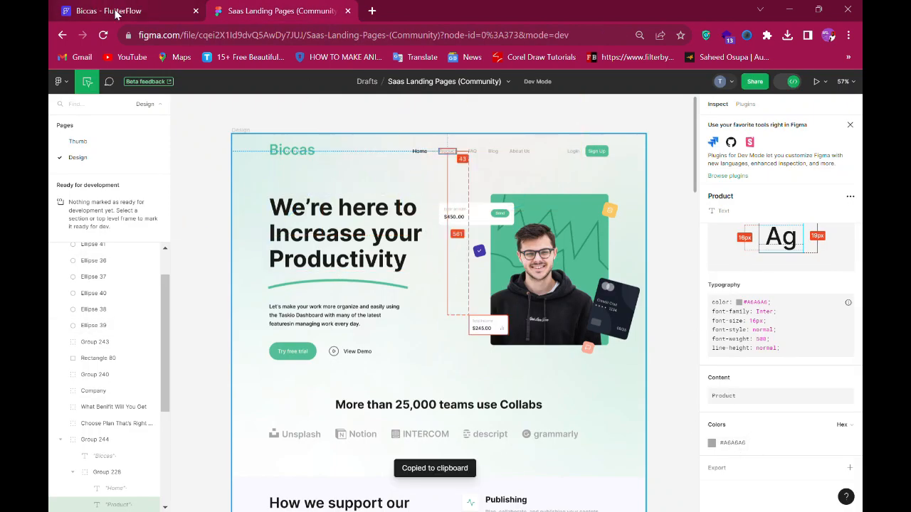
{"action": "key", "text": "ctrl+Tab"}
{"action": "scroll", "coordinate": [804, 448], "scroll_direction": "down", "scroll_amount": 2}
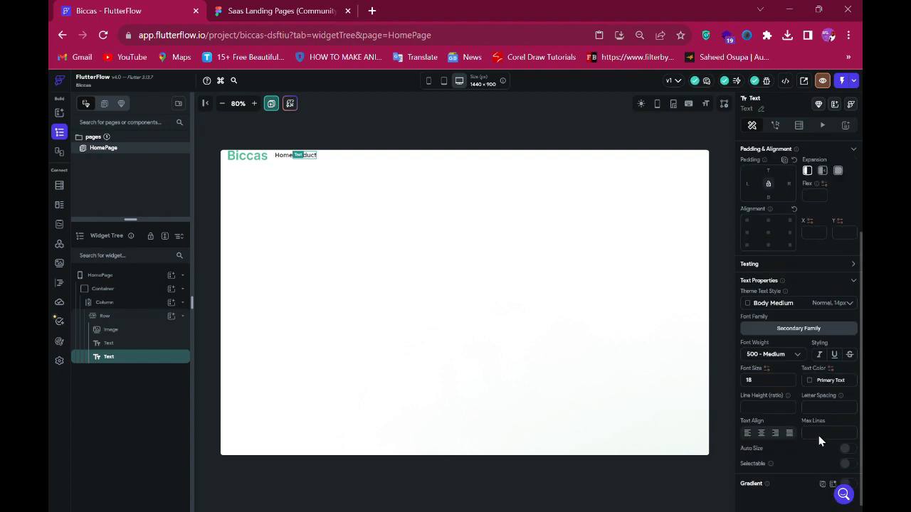
{"action": "left_click", "coordinate": [831, 380]}
{"action": "key", "text": "ctrl+v"}
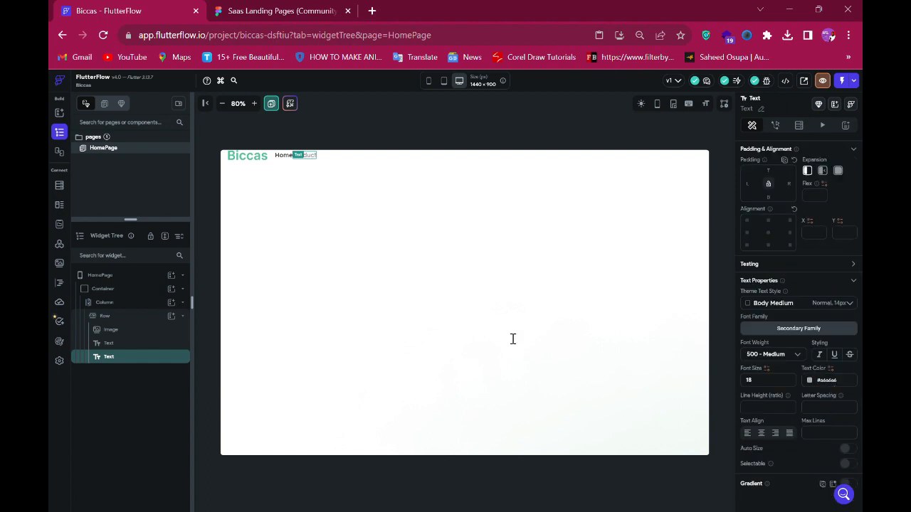
- Check the spacing between the navigation items in the Figma design
{"action": "left_click", "coordinate": [281, 10]}
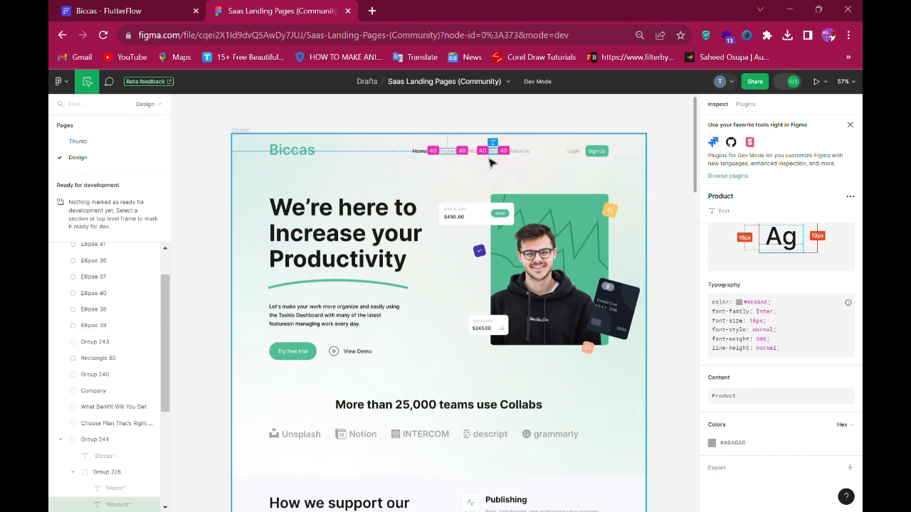
{"action": "left_click", "coordinate": [139, 9]}
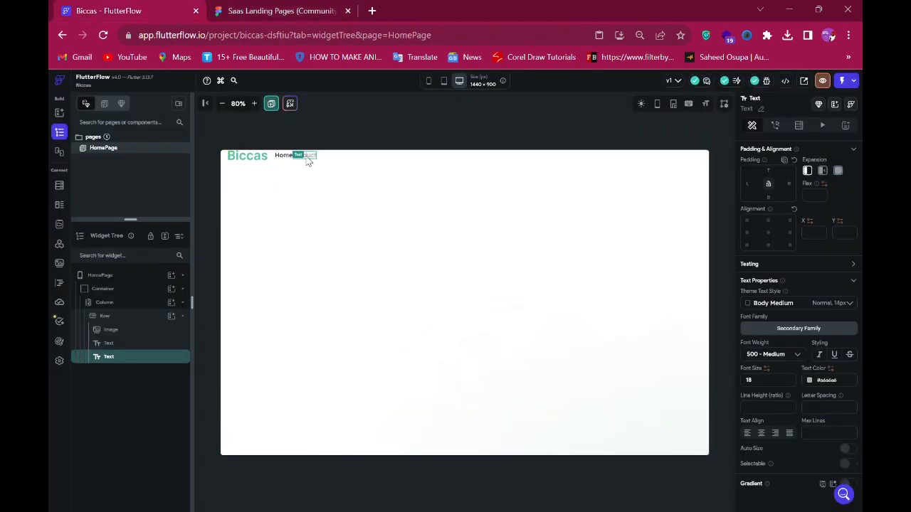
{"action": "key", "text": "ctrl+d"}
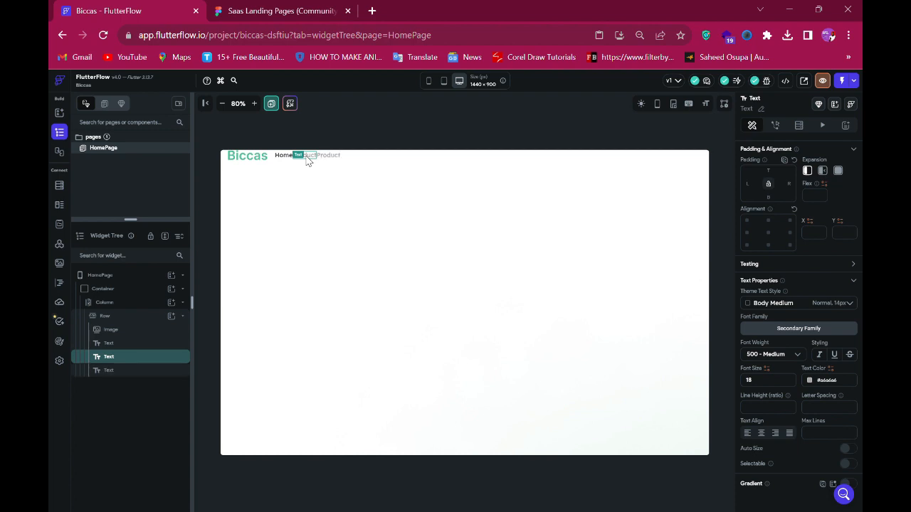
{"action": "key", "text": "ctrl+d"}
{"action": "key", "text": "ctrl+d"}
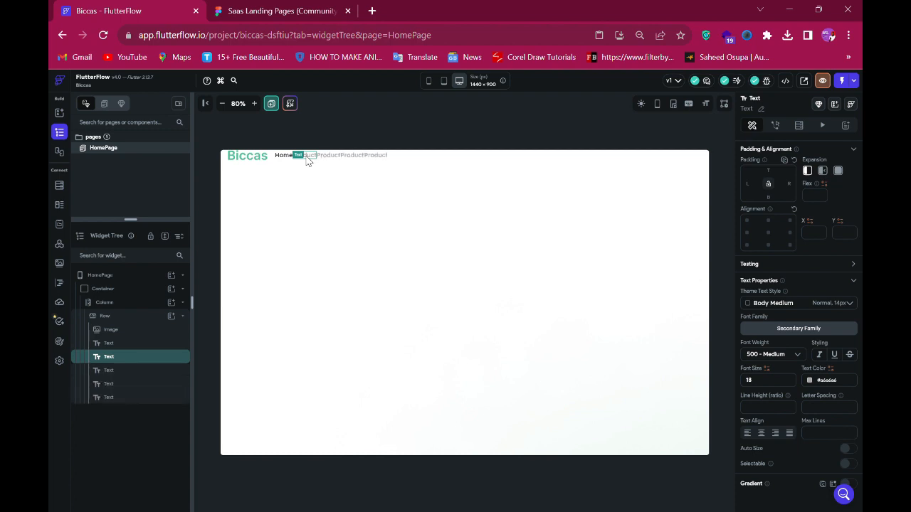
{"action": "key", "text": "ctrl+d"}
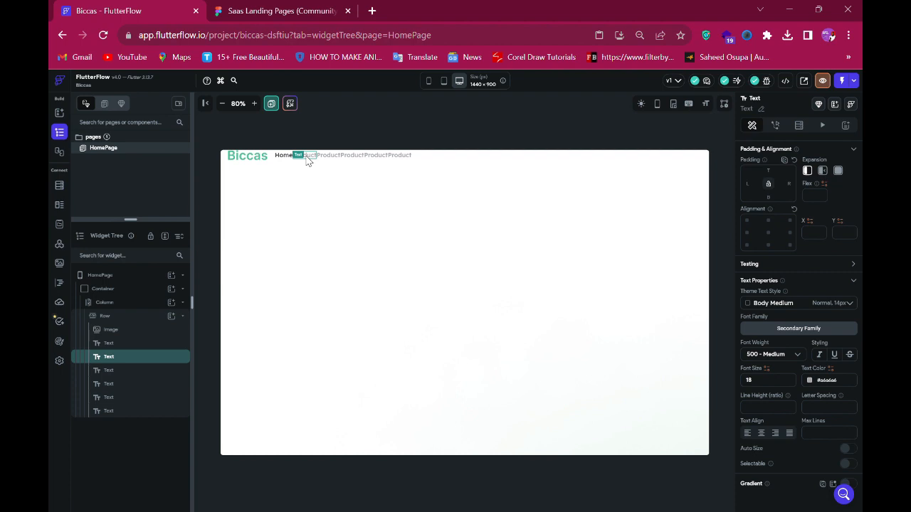
{"action": "key", "text": "ctrl+d"}
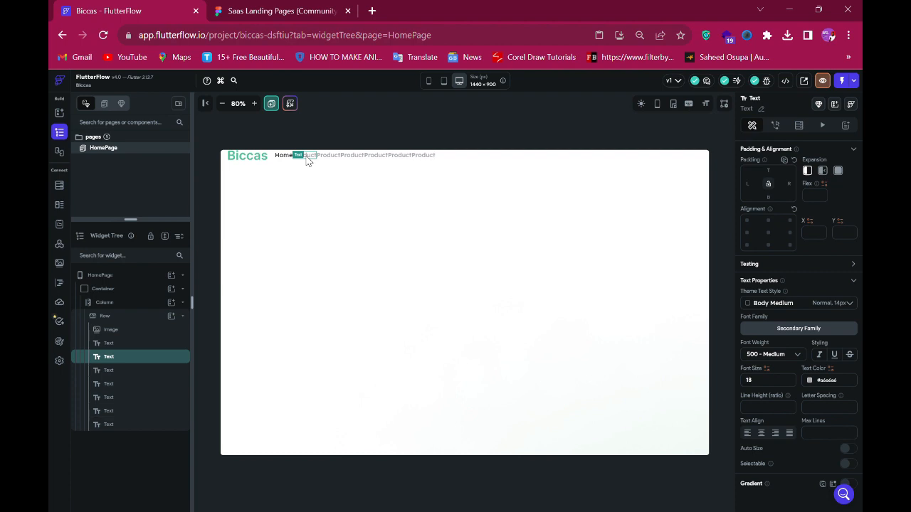
{"action": "key", "text": "ctrl+z"}
{"action": "key", "text": "ctrl+z"}
{"action": "key", "text": "ctrl+z"}
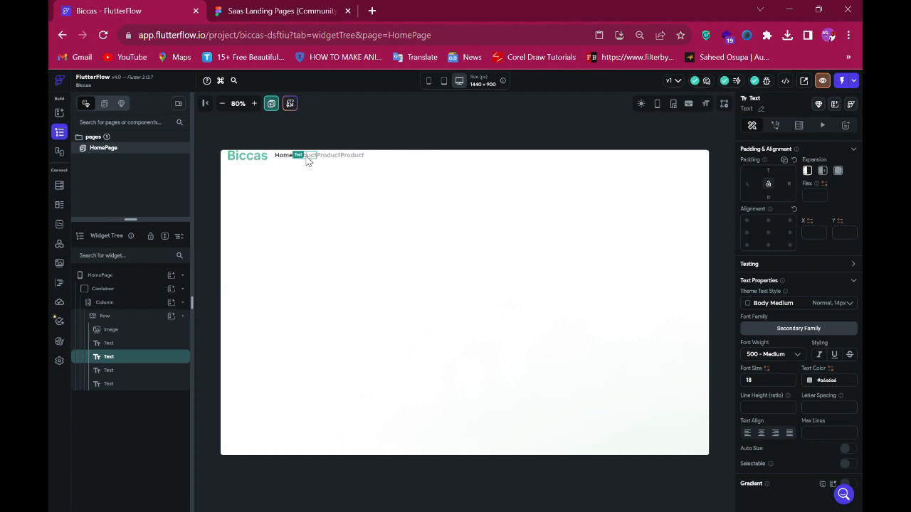
{"action": "key", "text": "ctrl+z"}
{"action": "key", "text": "ctrl+z"}
- Set the Product text's left padding to 40 and duplicate it four times for the remaining navigation items
{"action": "scroll", "coordinate": [769, 242], "scroll_direction": "up", "scroll_amount": 2}
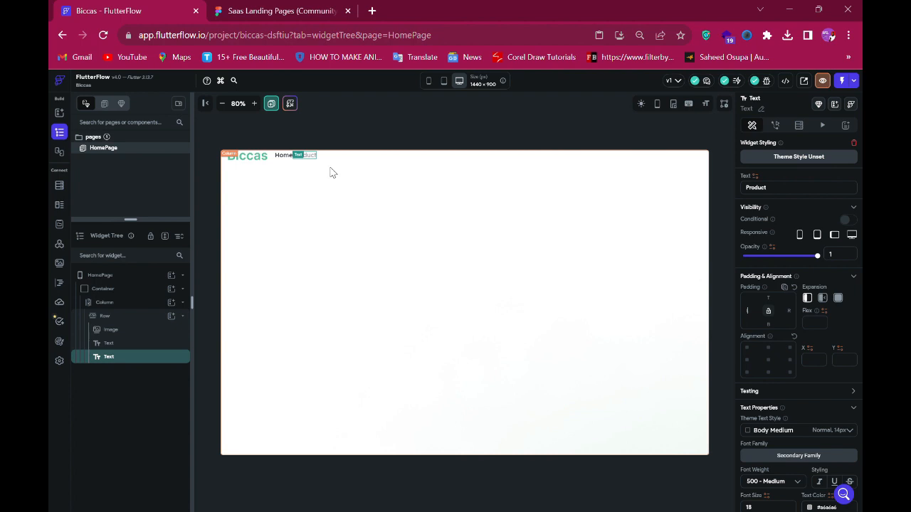
{"action": "type", "text": "40"}
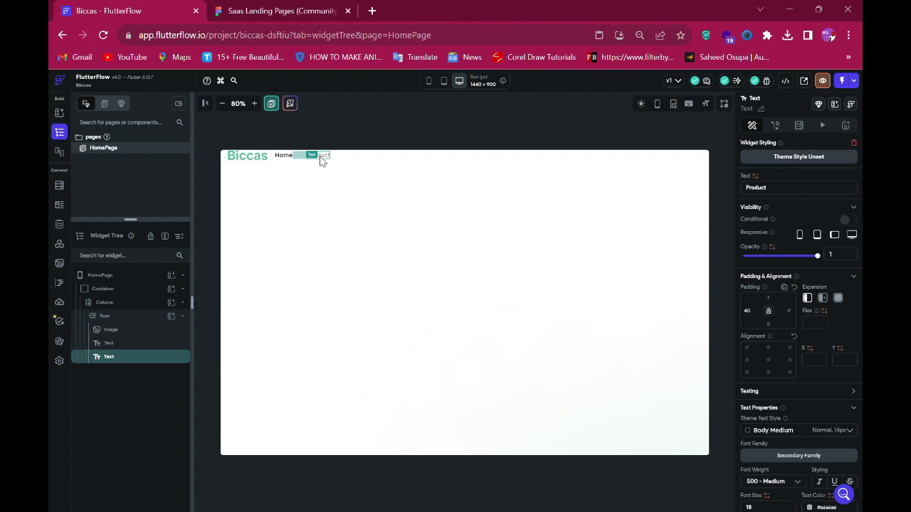
{"action": "key", "text": "ctrl+d"}
{"action": "key", "text": "ctrl+d"}
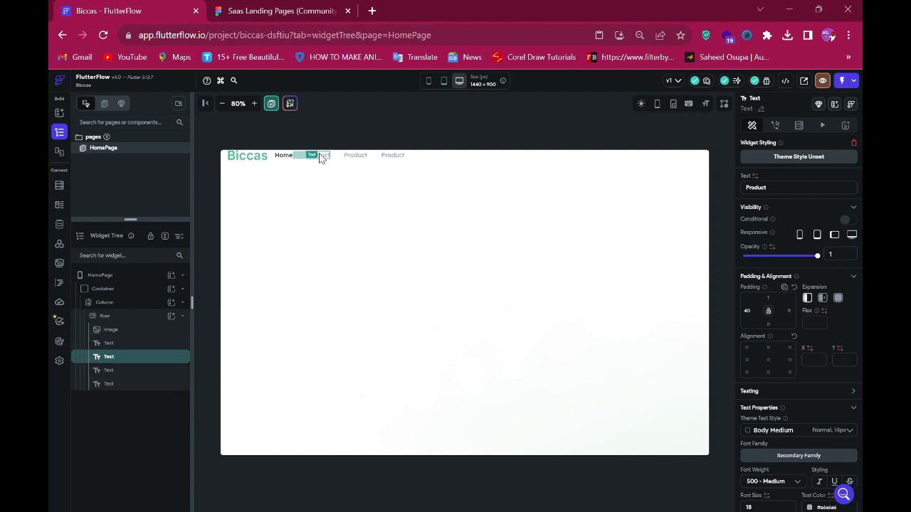
{"action": "key", "text": "ctrl+d"}
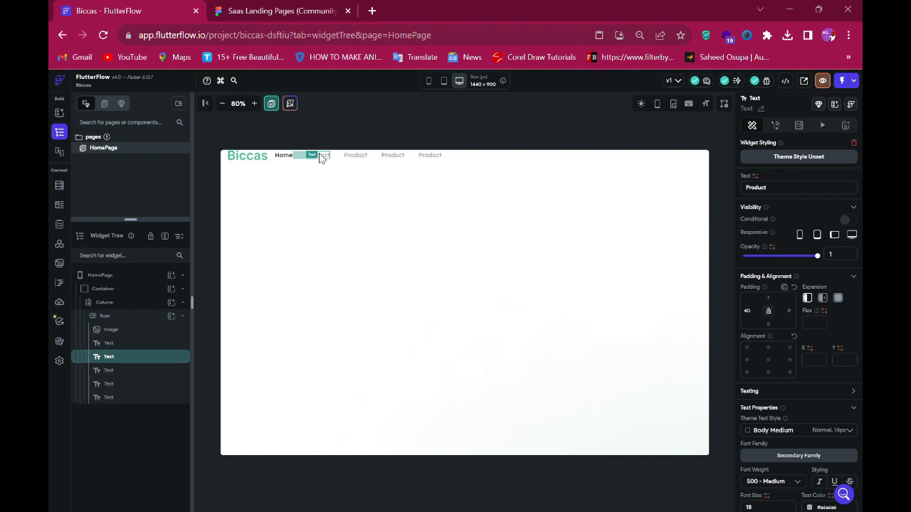
{"action": "key", "text": "ctrl+d"}
- Copy the FAQ label from the Figma design and set the third navigation text to FAQ
{"action": "left_click", "coordinate": [279, 11]}
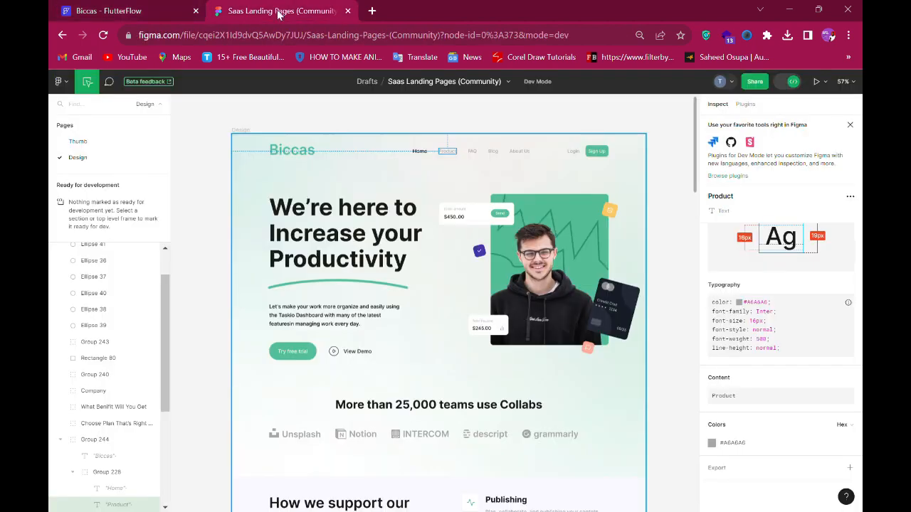
{"action": "left_click", "coordinate": [472, 151]}
{"action": "scroll", "coordinate": [815, 427], "scroll_direction": "down", "scroll_amount": 3}
{"action": "left_click", "coordinate": [846, 388]}
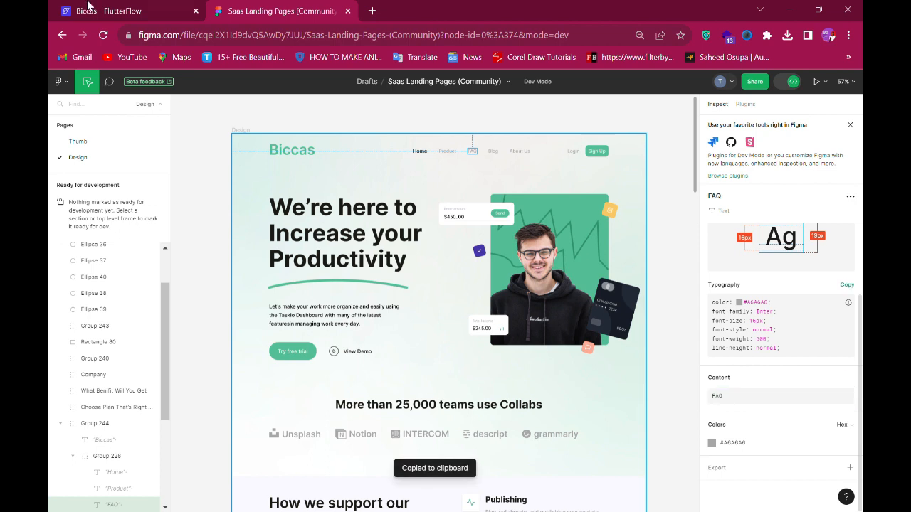
{"action": "left_click", "coordinate": [87, 9]}
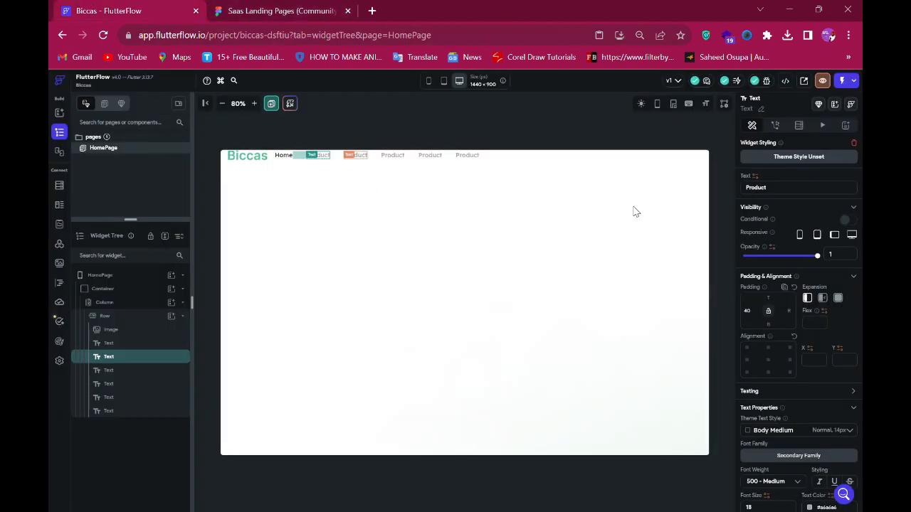
{"action": "left_click", "coordinate": [356, 155]}
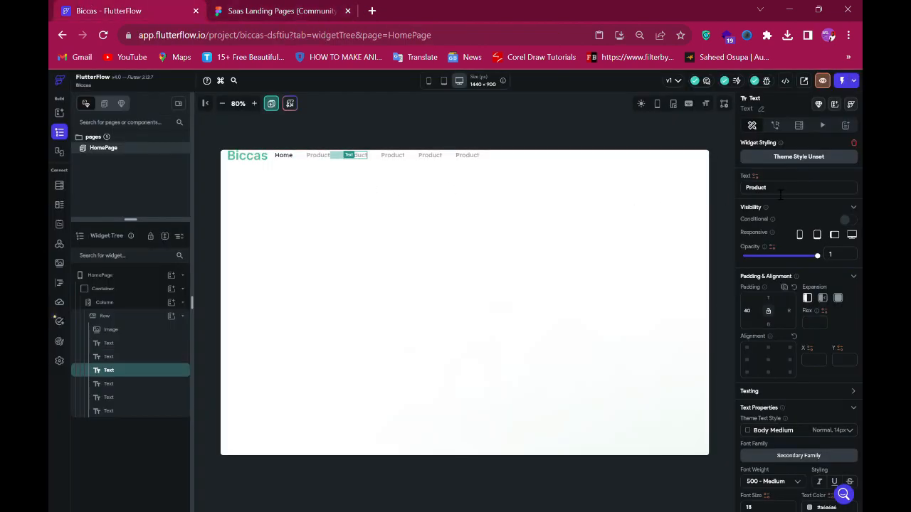
{"action": "double_click", "coordinate": [780, 196]}
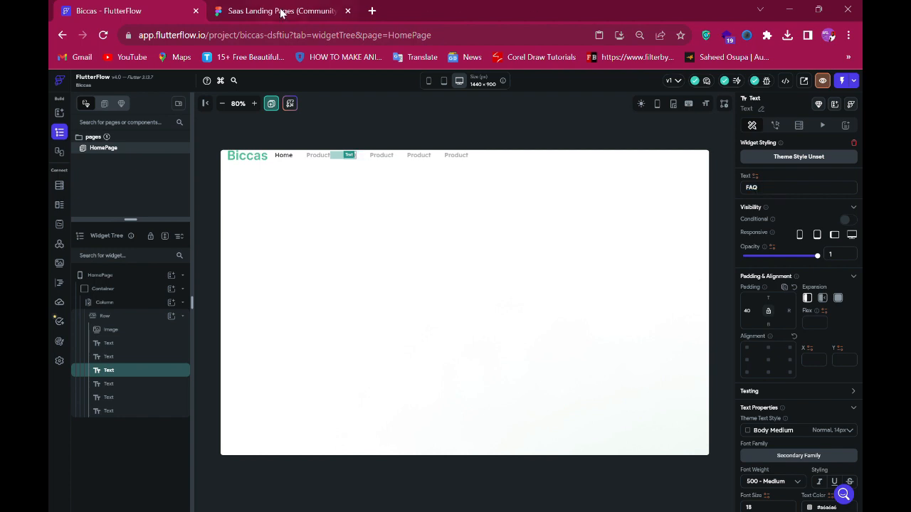
- Check the FAQ spacing in the Figma design and set the fourth navigation text to Blog
{"action": "left_click", "coordinate": [282, 10]}
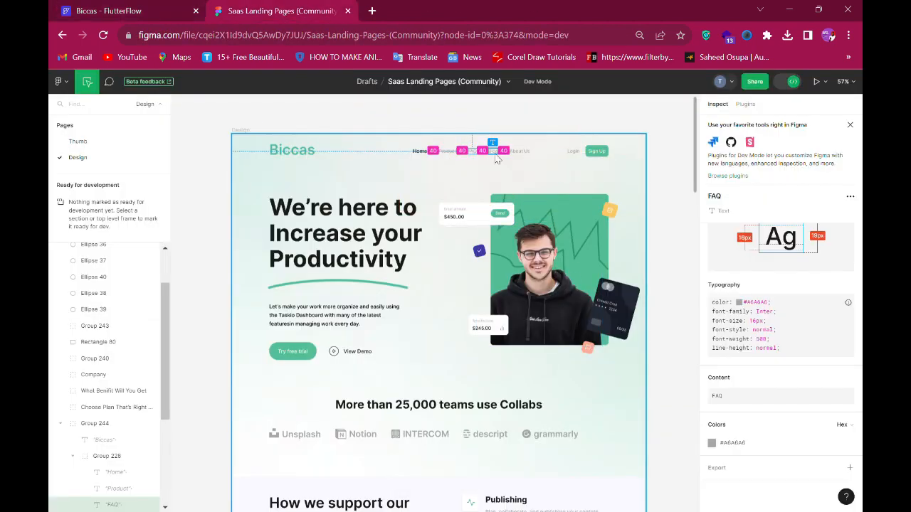
{"action": "left_click", "coordinate": [494, 152]}
{"action": "left_click", "coordinate": [847, 391]}
{"action": "left_click", "coordinate": [100, 10]}
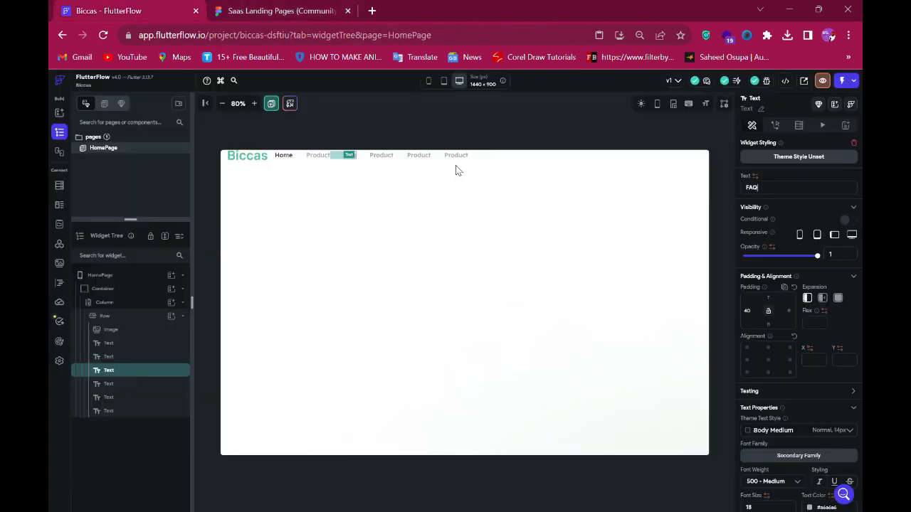
{"action": "left_click", "coordinate": [377, 158]}
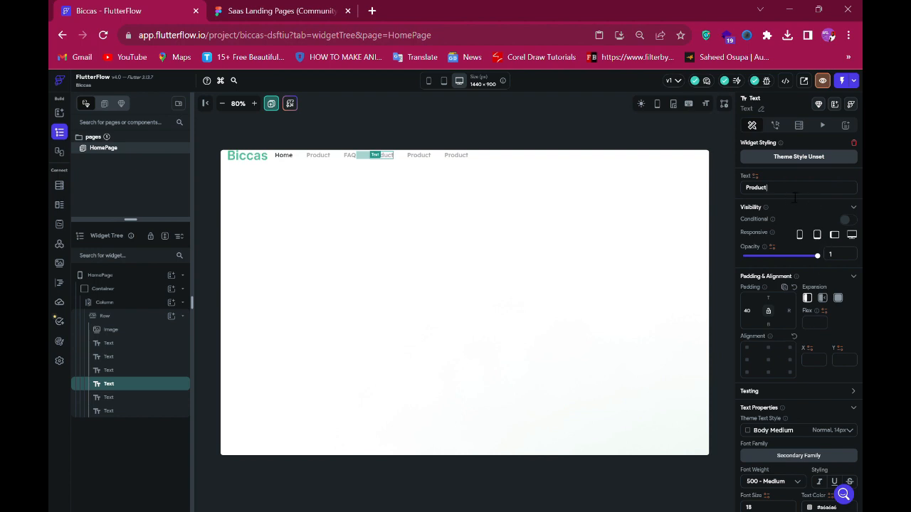
{"action": "key", "text": "ctrl+a"}
{"action": "type", "text": "Blog"}
- Copy the About Us label from the Figma design and set the fifth navigation text to About Us
{"action": "left_click", "coordinate": [241, 10]}
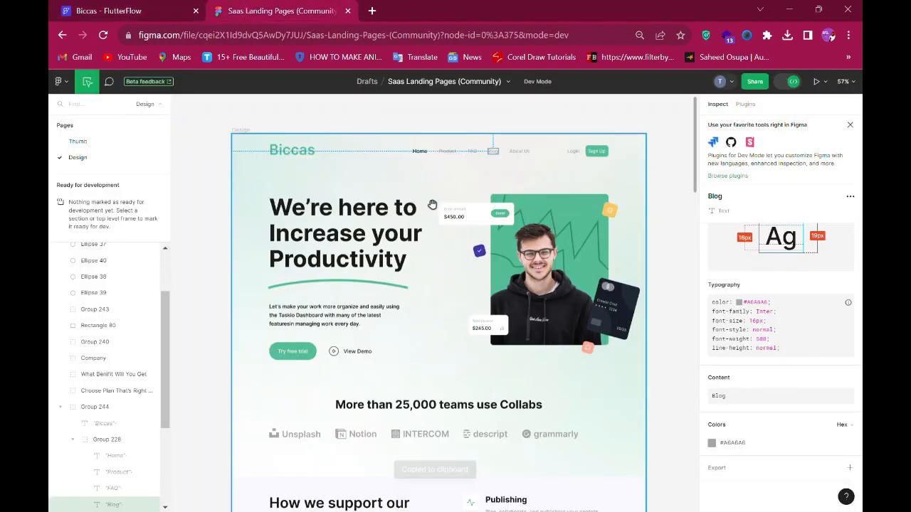
{"action": "left_click", "coordinate": [520, 151]}
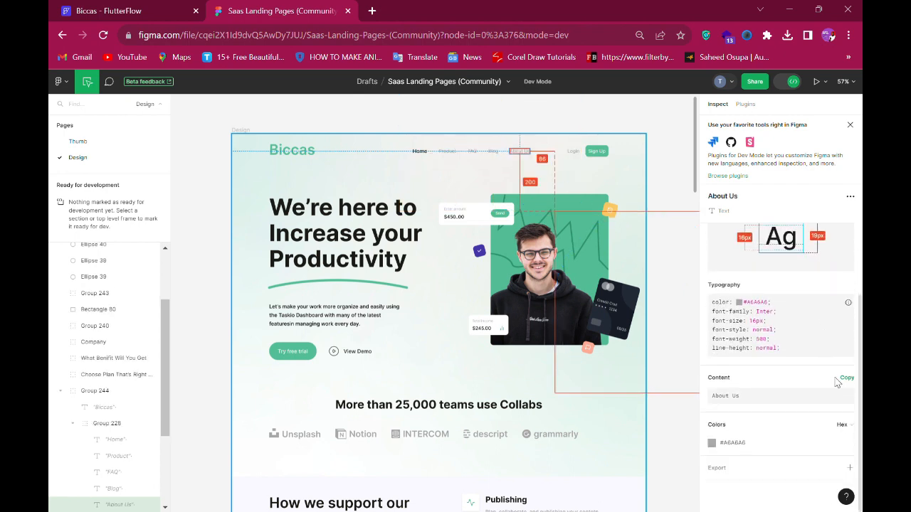
{"action": "left_click", "coordinate": [845, 378]}
{"action": "key", "text": "ctrl+Tab"}
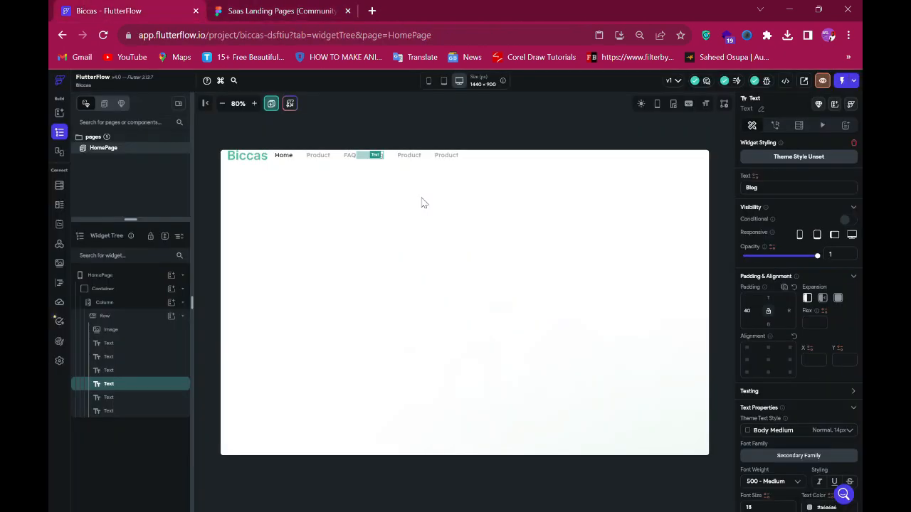
{"action": "left_click", "coordinate": [413, 156]}
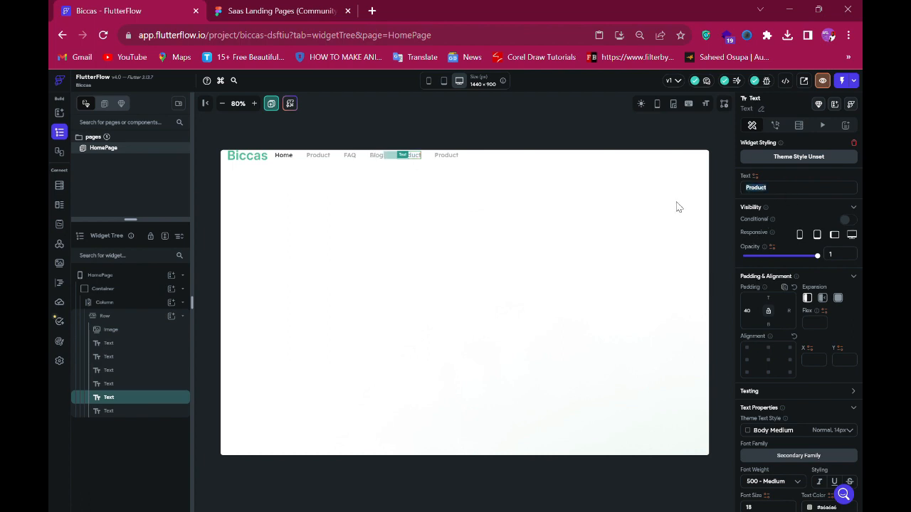
- Copy the Login label from the Figma design, set the last navigation text to Login and its left padding to 130
{"action": "left_click", "coordinate": [287, 11]}
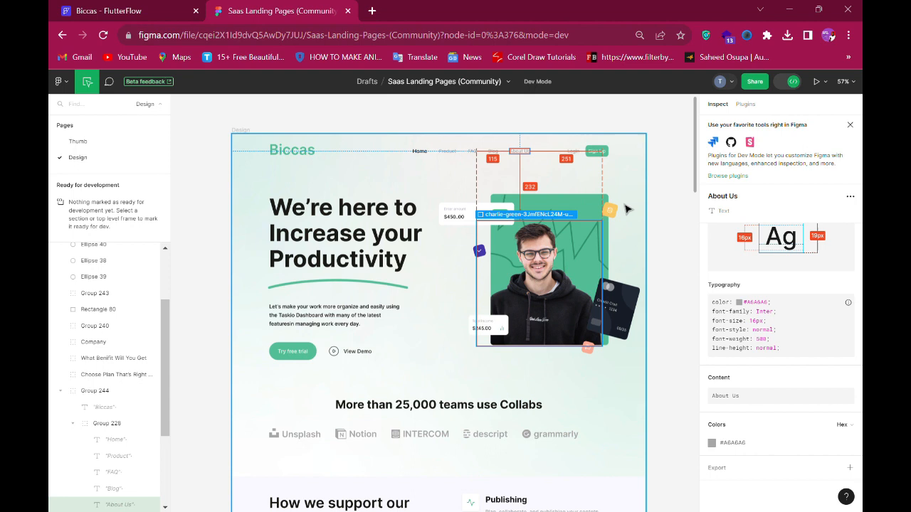
{"action": "left_click", "coordinate": [574, 152]}
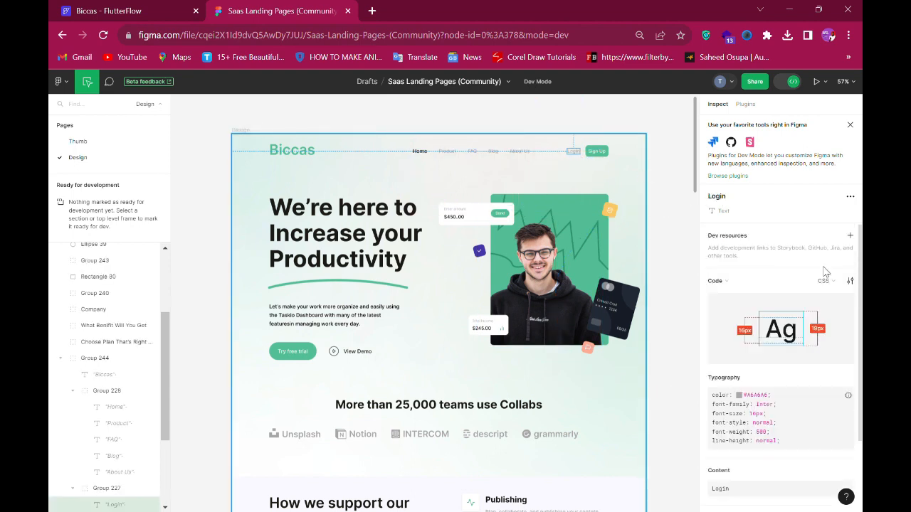
{"action": "scroll", "coordinate": [817, 291], "scroll_direction": "down", "scroll_amount": 1}
{"action": "left_click", "coordinate": [849, 383]}
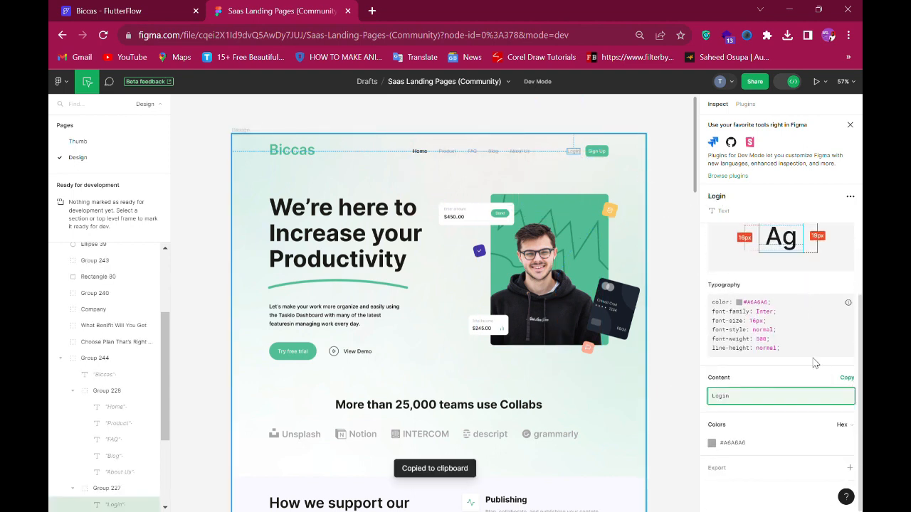
{"action": "left_click", "coordinate": [182, 11]}
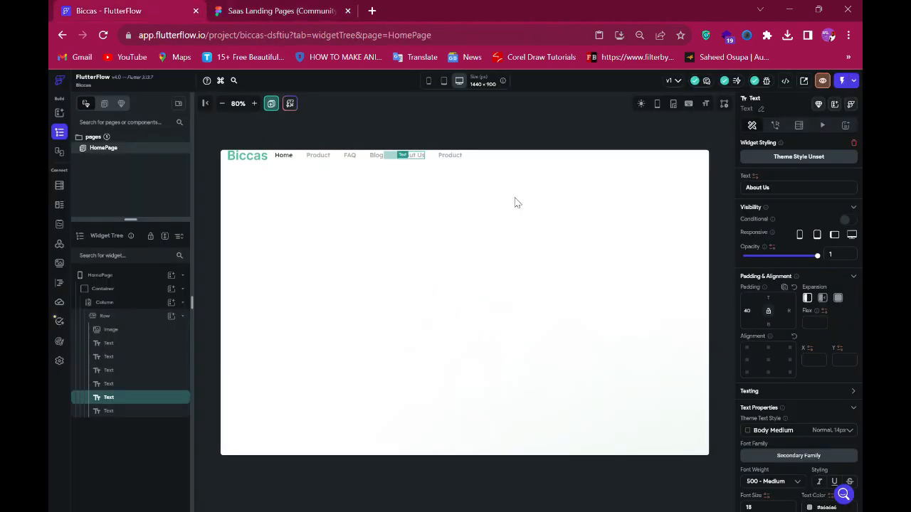
{"action": "left_click", "coordinate": [445, 158]}
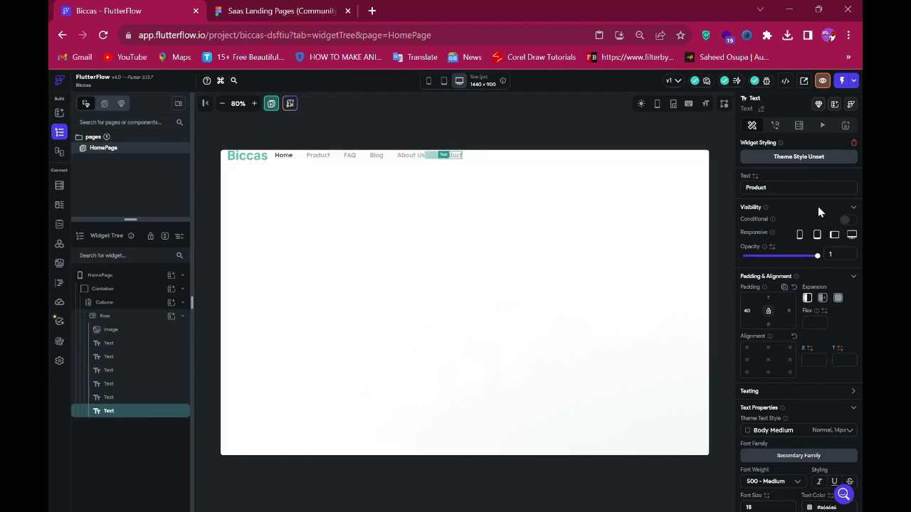
{"action": "key", "text": "ctrl+a"}
{"action": "left_click", "coordinate": [305, 10]}
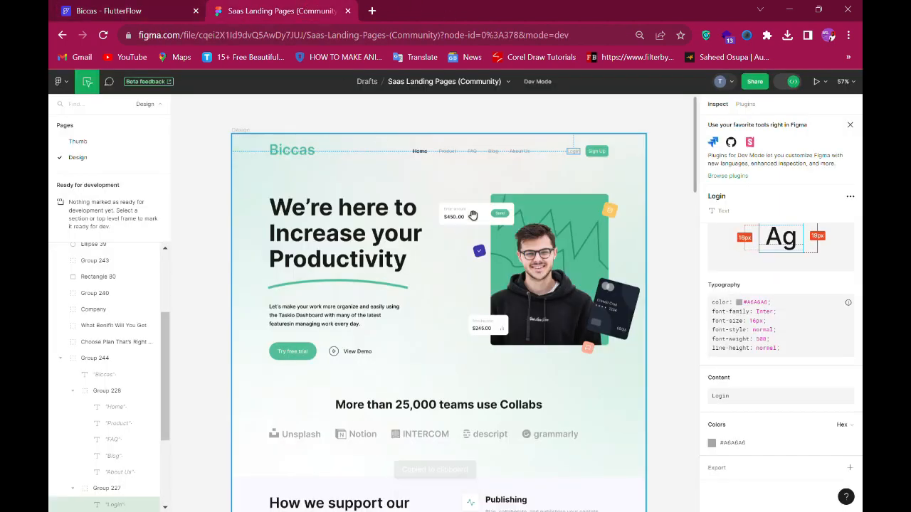
{"action": "left_click", "coordinate": [119, 15]}
{"action": "key", "text": "ctrl+a"}
{"action": "type", "text": "130"}
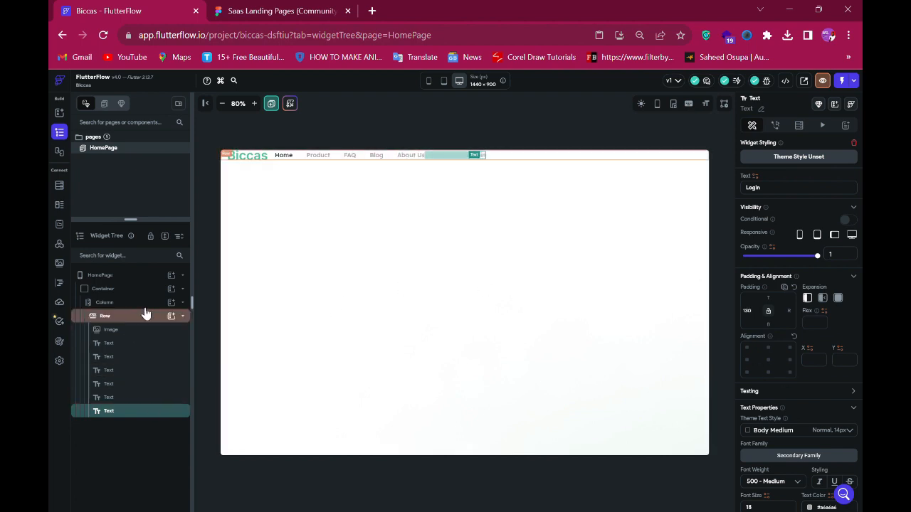
- Add a button at the end of the navigation row
{"action": "left_click", "coordinate": [174, 320]}
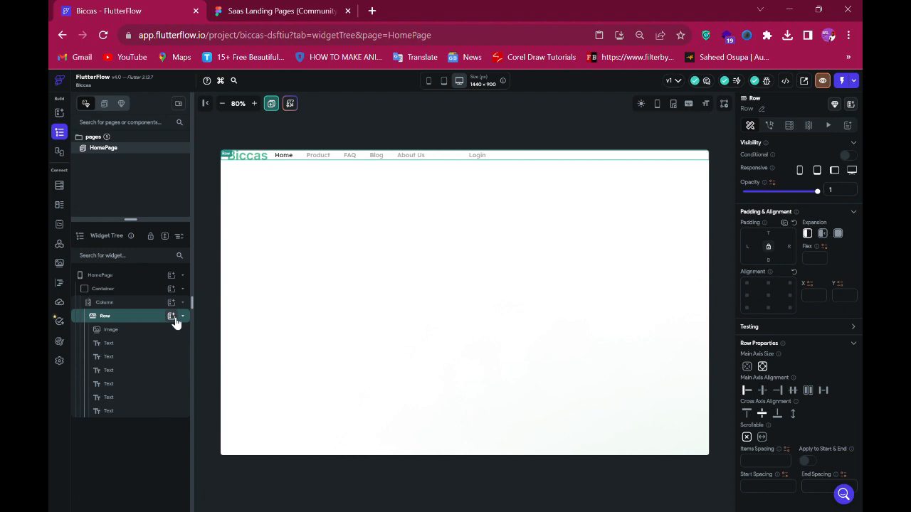
{"action": "left_click", "coordinate": [175, 319]}
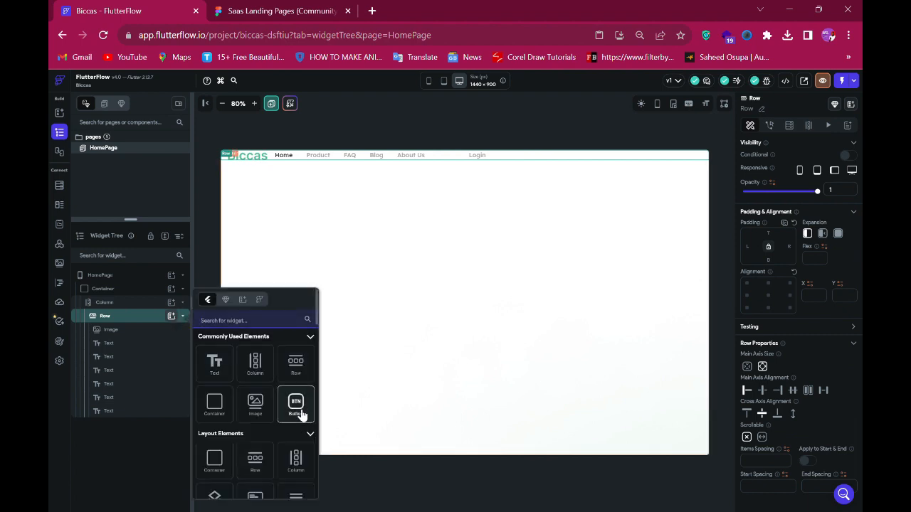
- Copy the Sign Up button's fill colour from the Figma design and set the button's fill to #54BD95 with border radius 10
{"action": "left_click", "coordinate": [269, 12]}
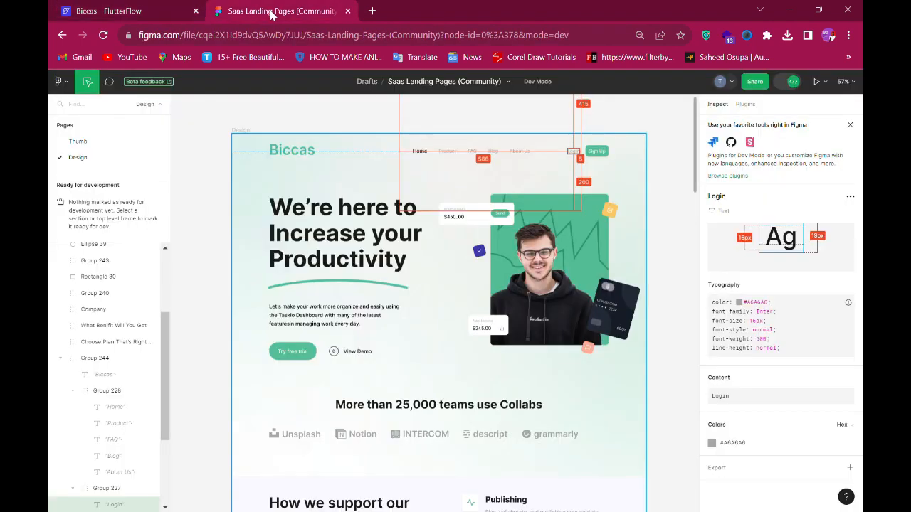
{"action": "left_click", "coordinate": [610, 152]}
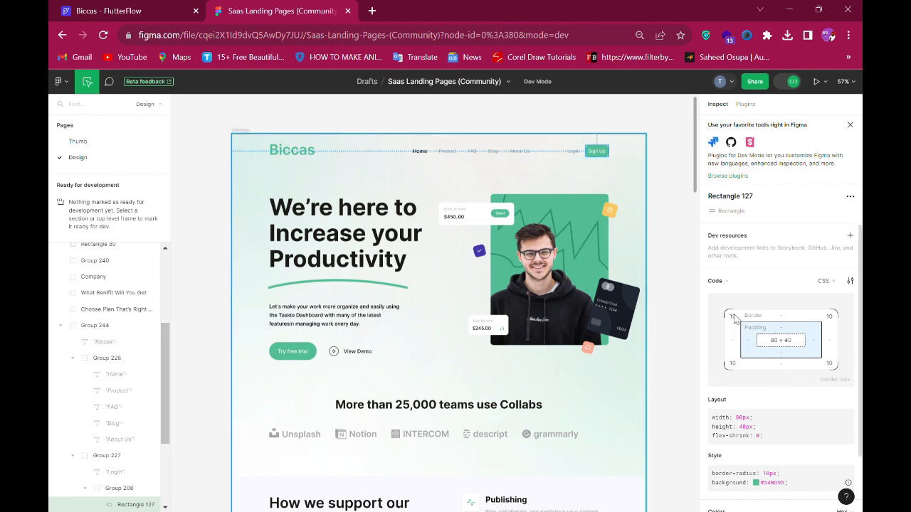
{"action": "scroll", "coordinate": [781, 376], "scroll_direction": "down", "scroll_amount": 2}
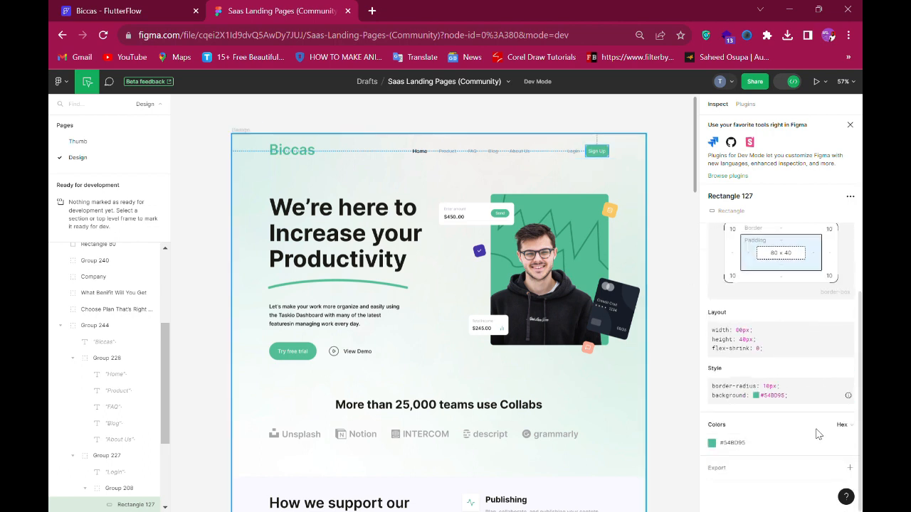
{"action": "left_click", "coordinate": [737, 445]}
{"action": "left_click", "coordinate": [118, 9]}
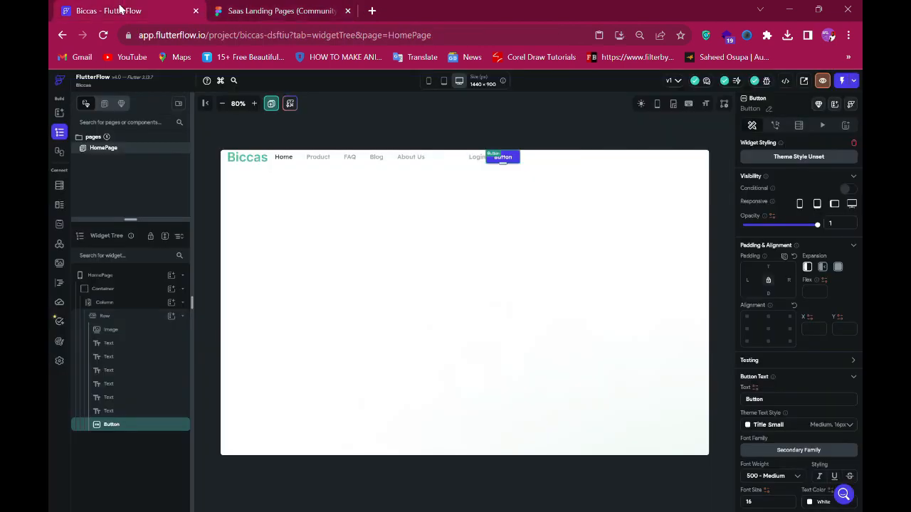
{"action": "scroll", "coordinate": [795, 407], "scroll_direction": "down", "scroll_amount": 4}
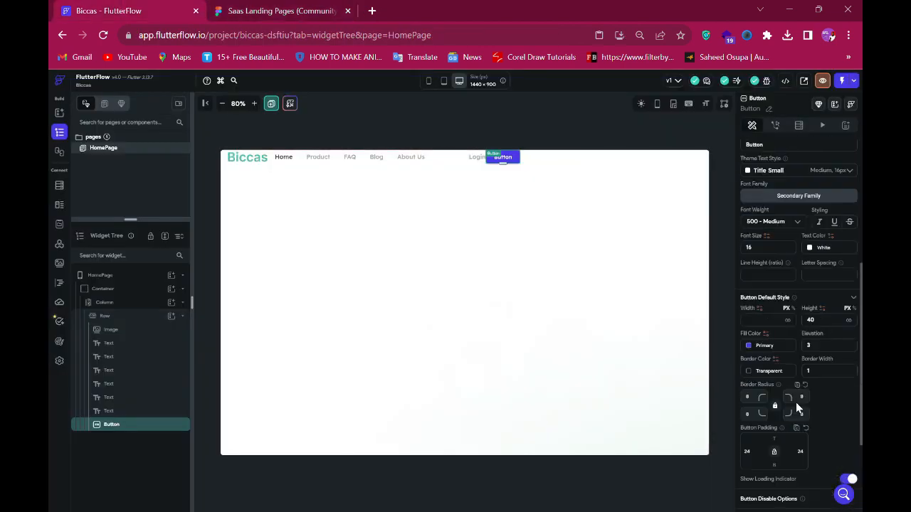
{"action": "scroll", "coordinate": [795, 407], "scroll_direction": "down", "scroll_amount": 2}
{"action": "left_click", "coordinate": [780, 220]}
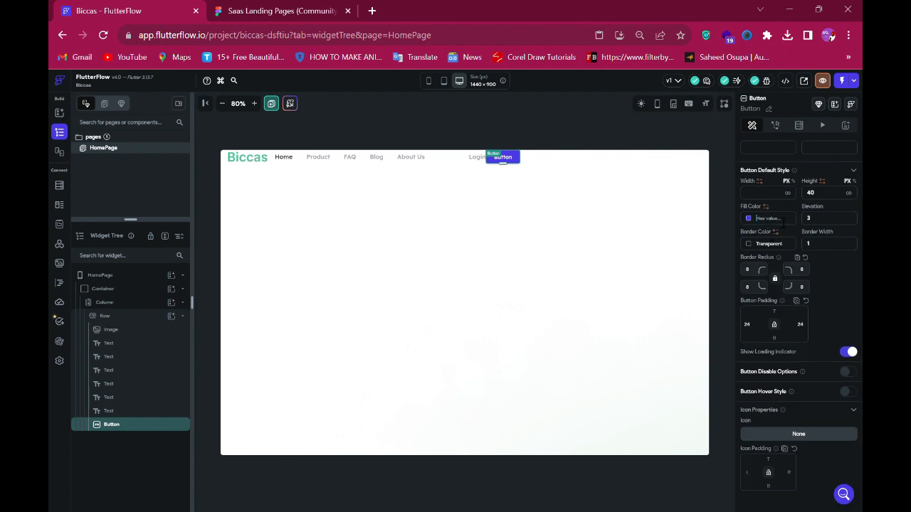
{"action": "key", "text": "ctrl+v"}
{"action": "key", "text": "Return"}
{"action": "left_click", "coordinate": [757, 273]}
{"action": "key", "text": "BackSpace"}
{"action": "type", "text": "10"}
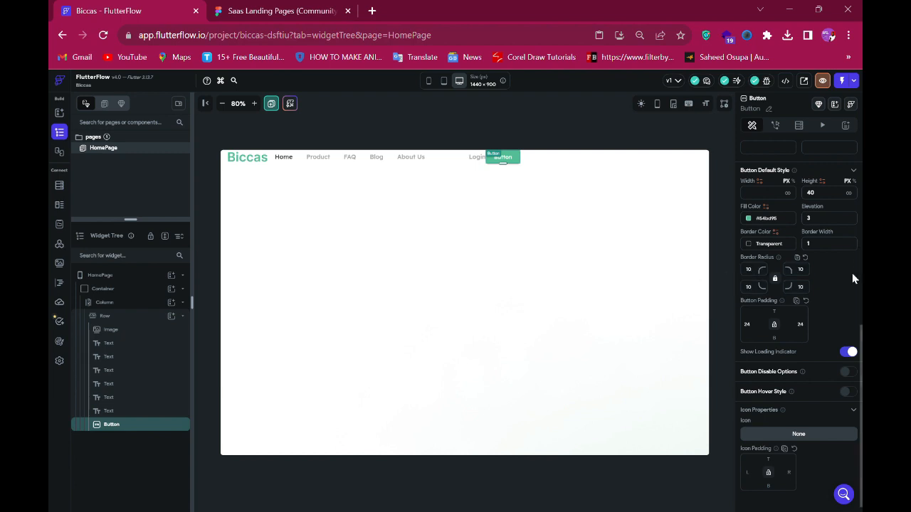
- Copy the Sign Up label from the Figma design, set the button's width to 100 and its text to Sign Up
{"action": "scroll", "coordinate": [839, 273], "scroll_direction": "up", "scroll_amount": 5}
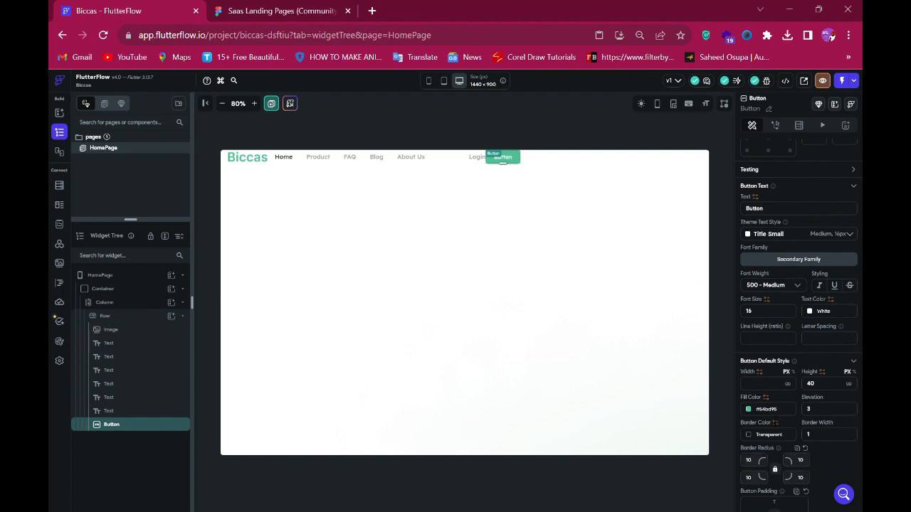
{"action": "type", "text": "80"}
{"action": "double_click", "coordinate": [748, 384]}
{"action": "left_click", "coordinate": [310, 10]}
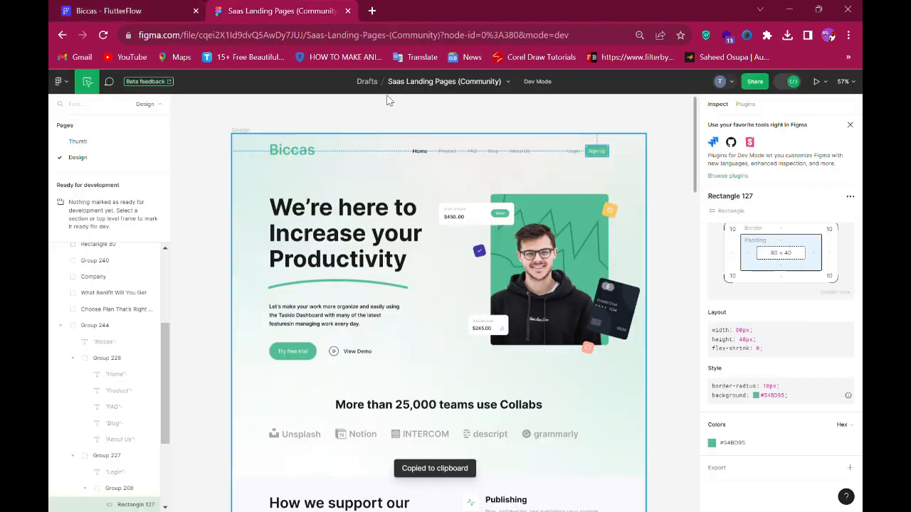
{"action": "left_click", "coordinate": [596, 150]}
{"action": "scroll", "coordinate": [789, 373], "scroll_direction": "down", "scroll_amount": 3}
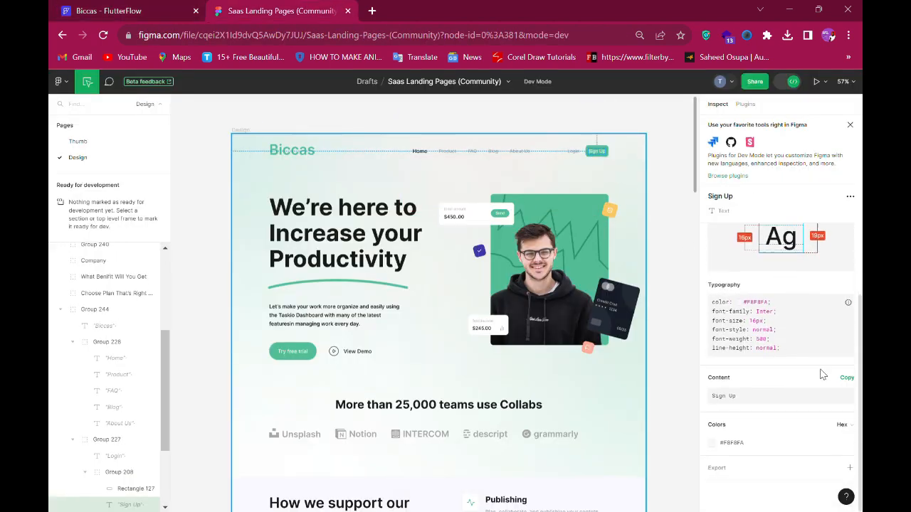
{"action": "left_click", "coordinate": [846, 384]}
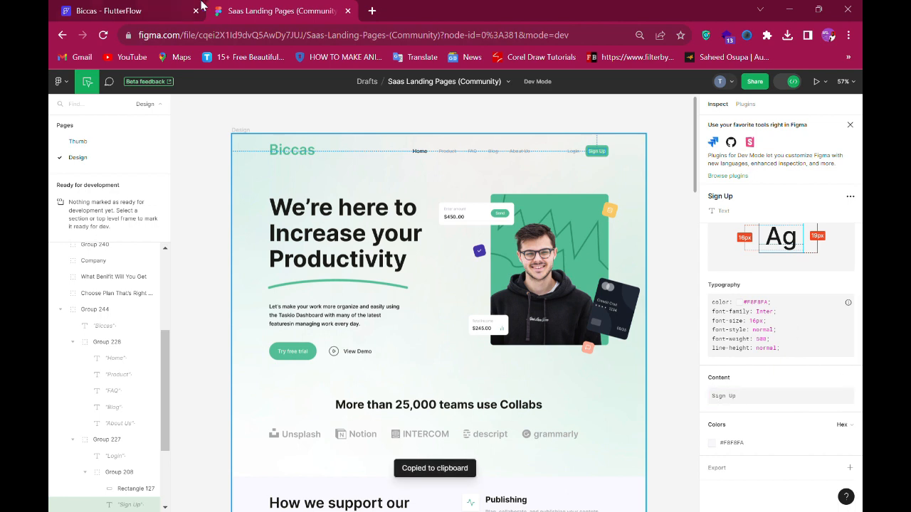
{"action": "left_click", "coordinate": [160, 10]}
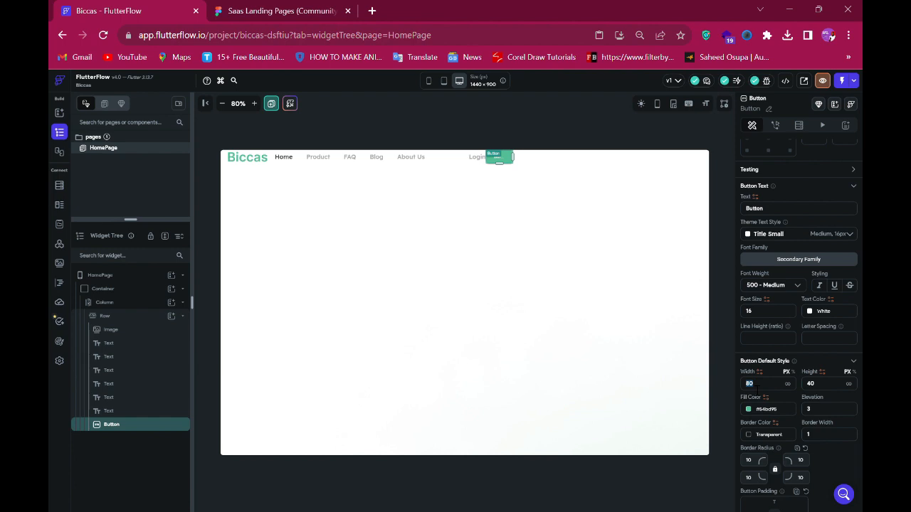
{"action": "type", "text": "100"}
{"action": "double_click", "coordinate": [780, 214]}
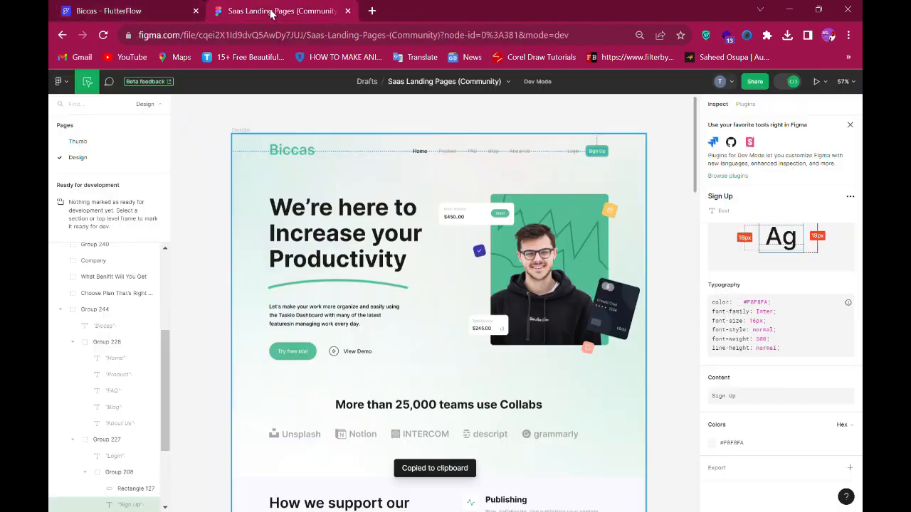
- Check the Sign Up button's spacing in the Figma design and set the button's left padding to 20
{"action": "left_click", "coordinate": [271, 15]}
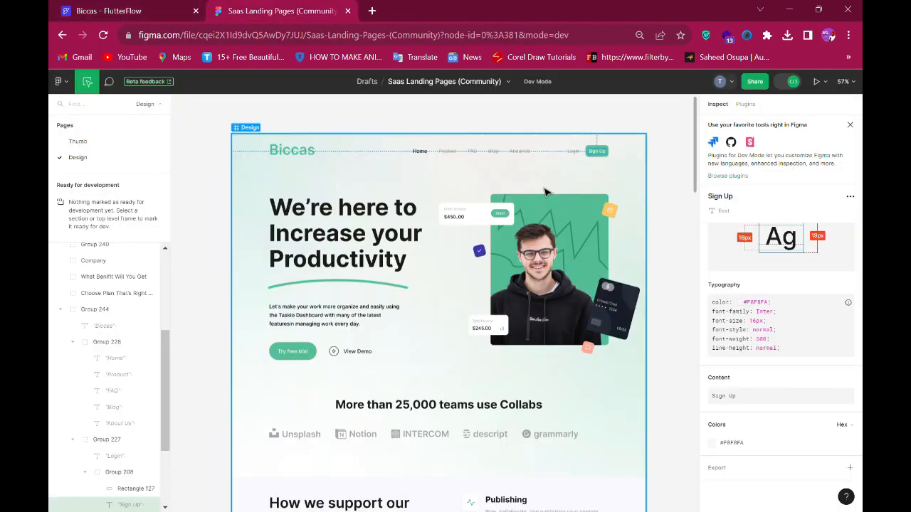
{"action": "left_click", "coordinate": [587, 157]}
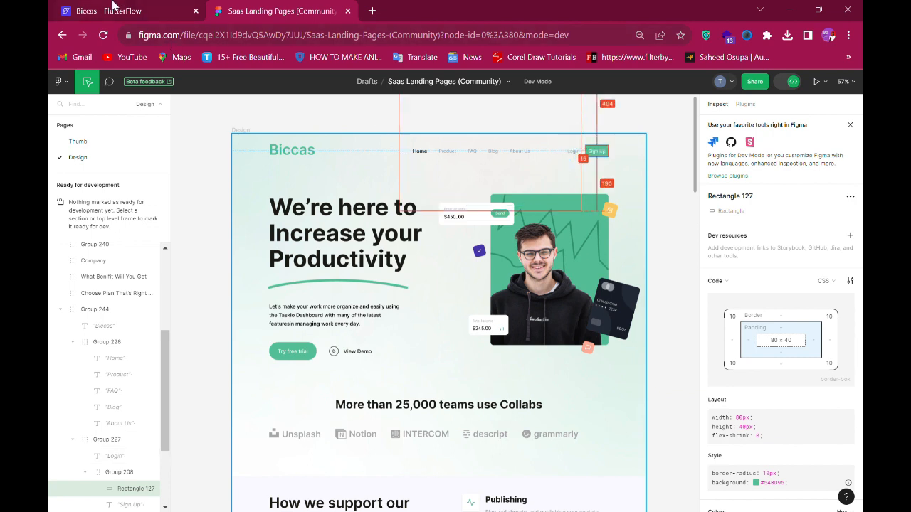
{"action": "key", "text": "ctrl+Tab"}
{"action": "scroll", "coordinate": [791, 293], "scroll_direction": "up", "scroll_amount": 3}
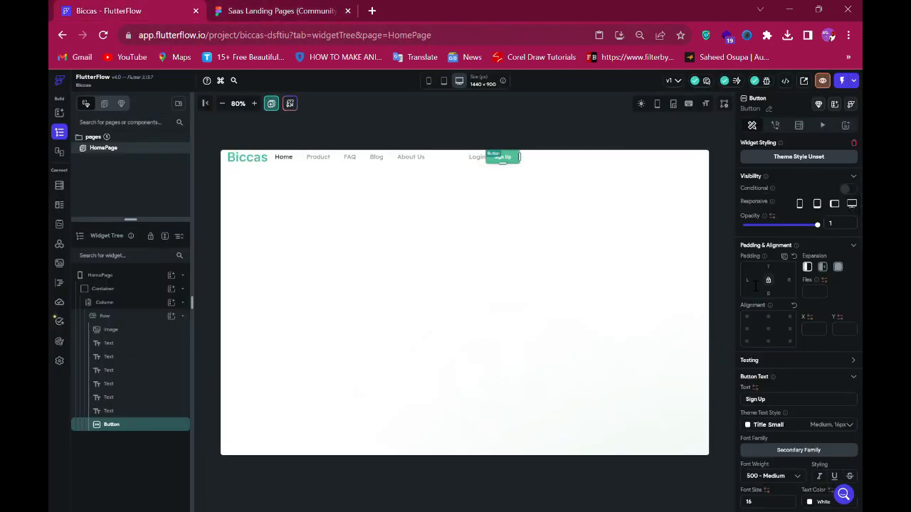
{"action": "type", "text": "20"}
- Measure the gap before Home in the Figma design and increase the Home text's left padding to match it
{"action": "left_click", "coordinate": [241, 10]}
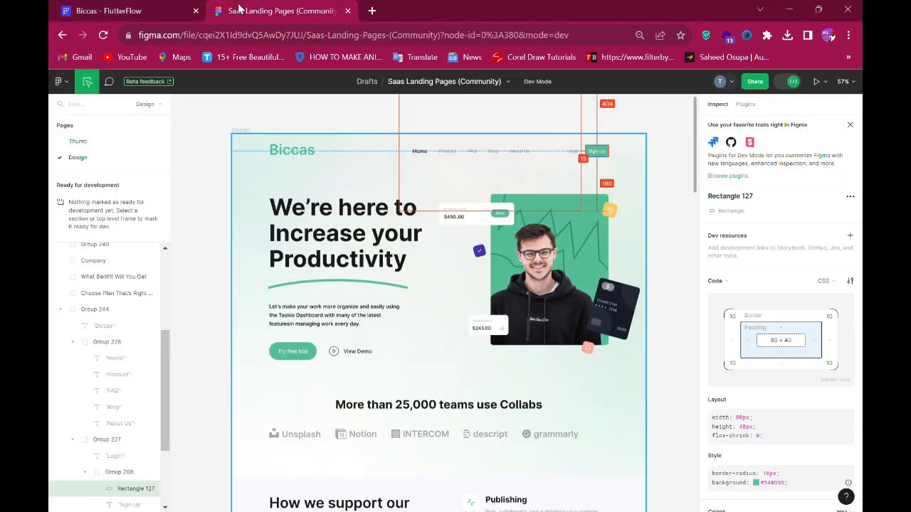
{"action": "left_click", "coordinate": [420, 153]}
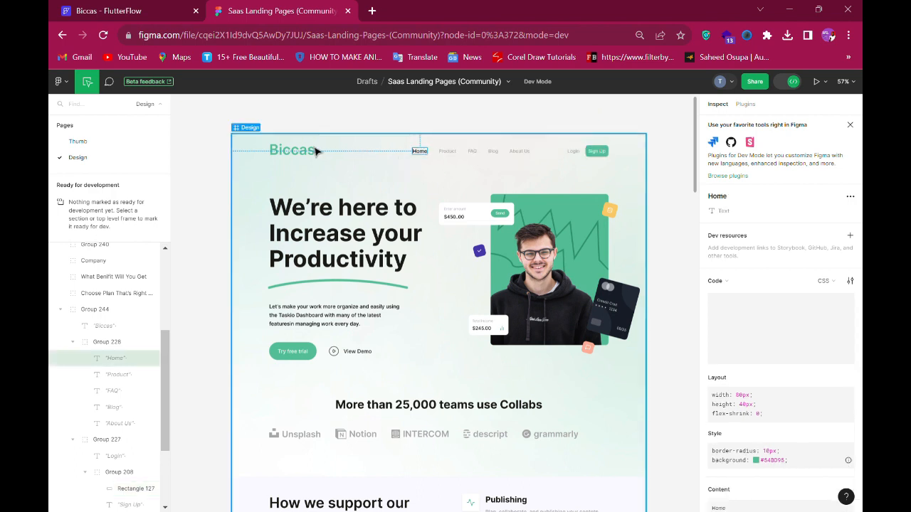
{"action": "left_click", "coordinate": [155, 13]}
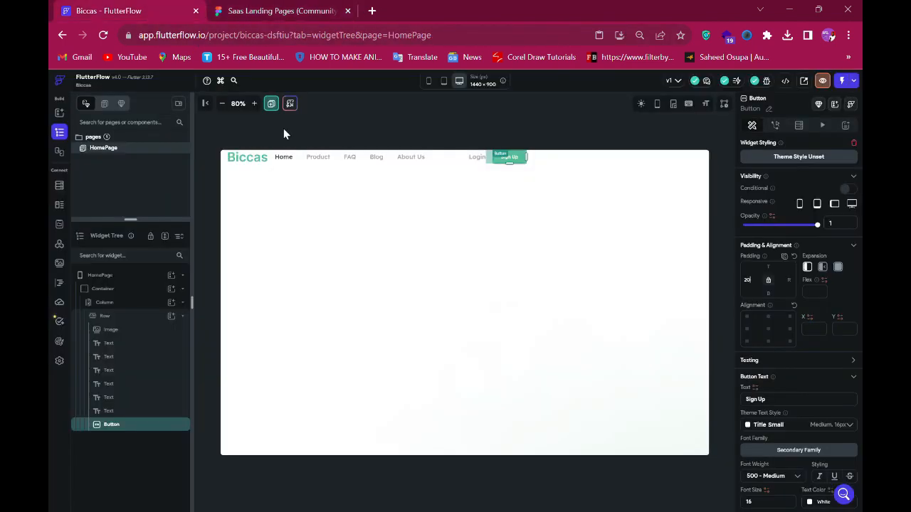
{"action": "left_click", "coordinate": [284, 156]}
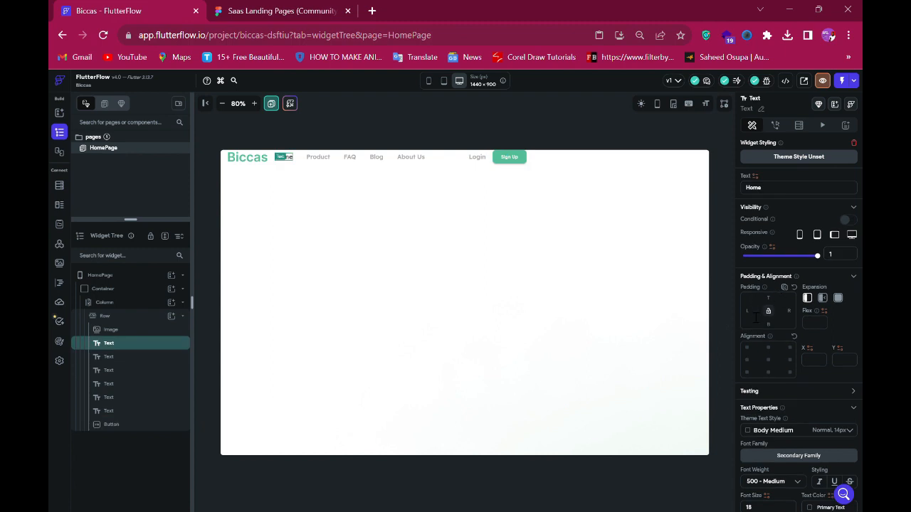
{"action": "type", "text": "339"}
- Check the logo's left offset in the Figma design and set the logo image's left padding to 130
{"action": "left_click", "coordinate": [302, 11]}
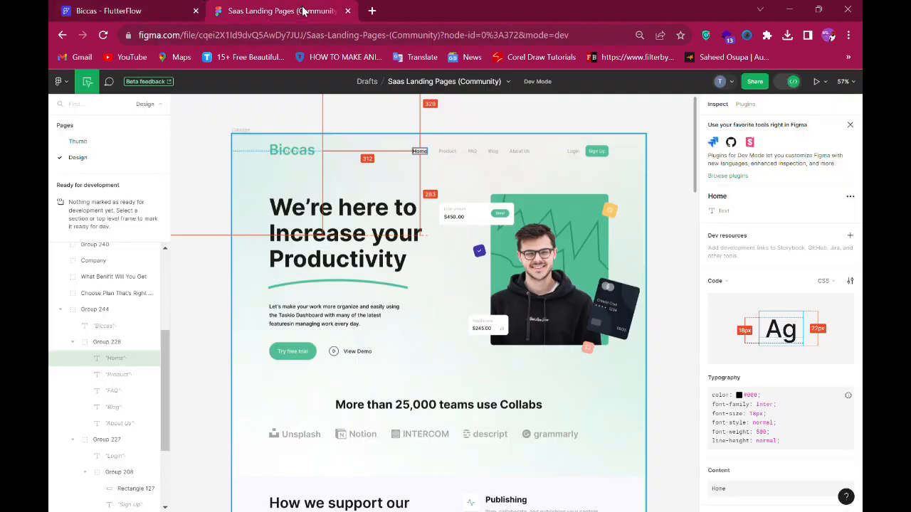
{"action": "left_click", "coordinate": [284, 153]}
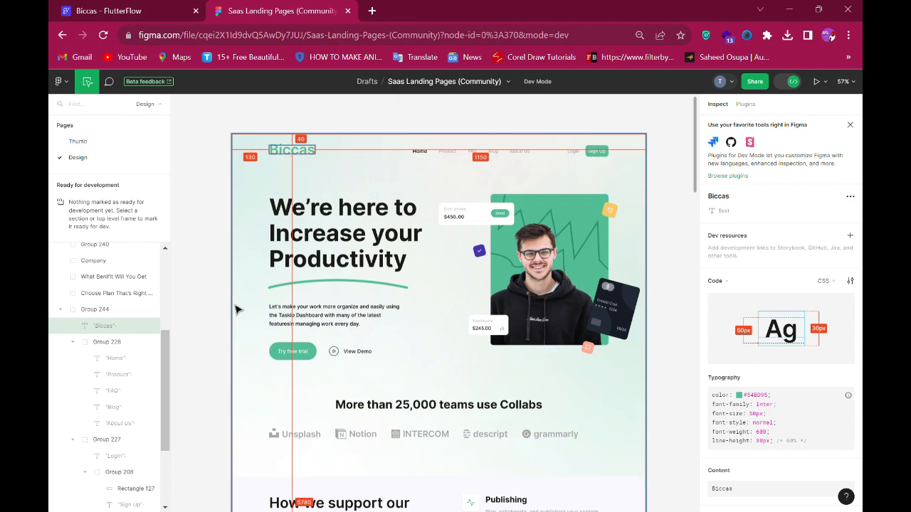
{"action": "left_click", "coordinate": [162, 11]}
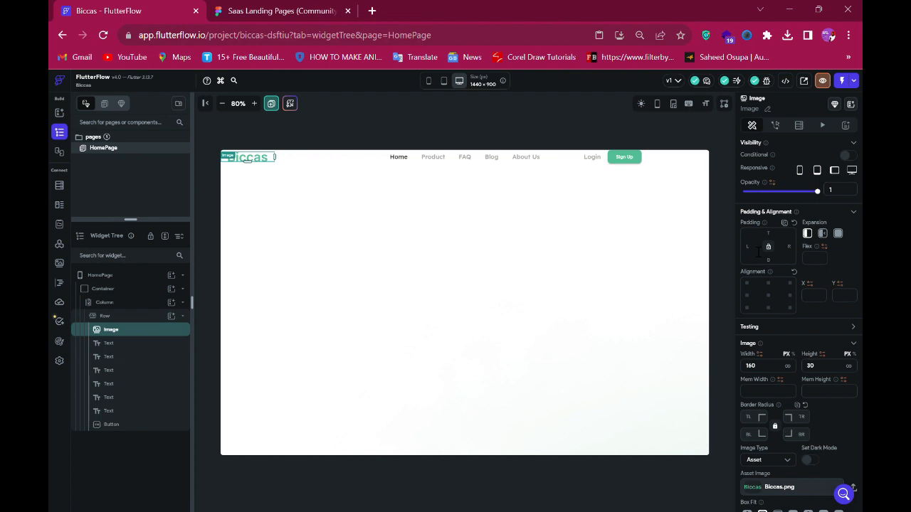
{"action": "left_click", "coordinate": [759, 251]}
{"action": "type", "text": "130"}
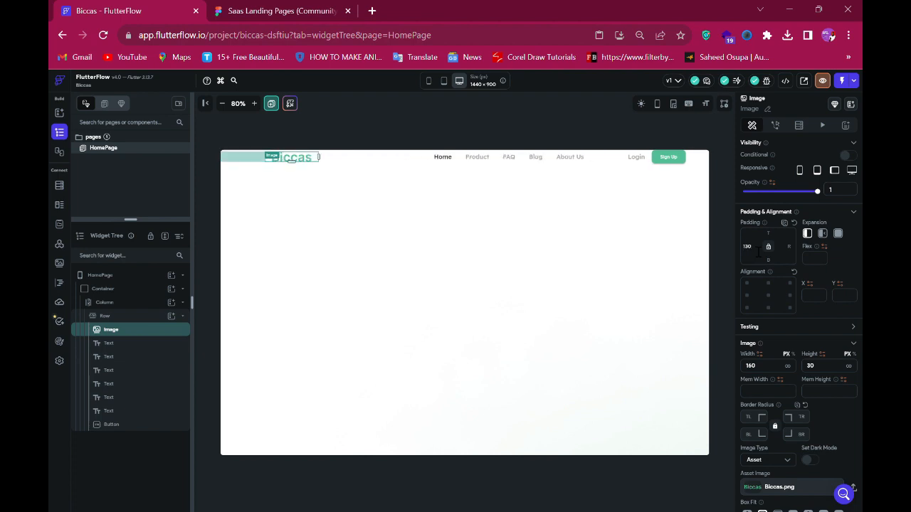
- Check the logo's top offset in the Figma design and set the navigation row's top padding to 40
{"action": "left_click", "coordinate": [247, 9]}
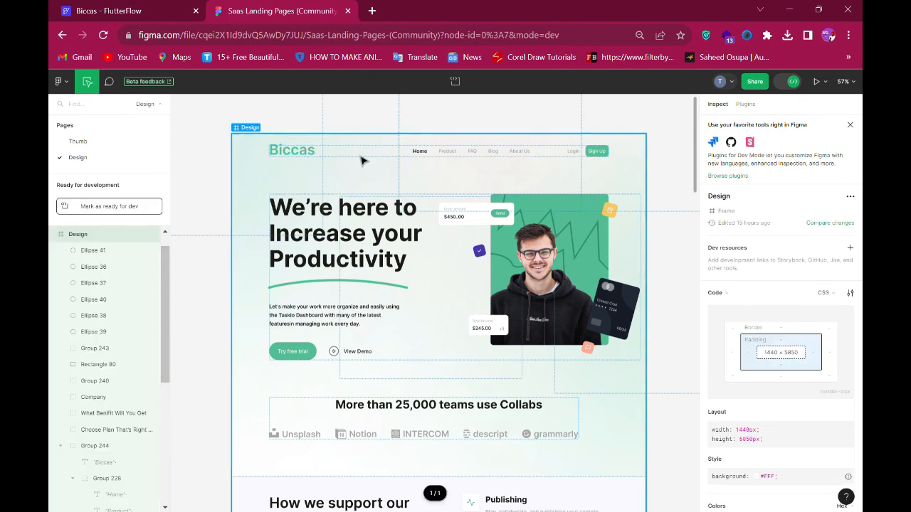
{"action": "left_click", "coordinate": [313, 158]}
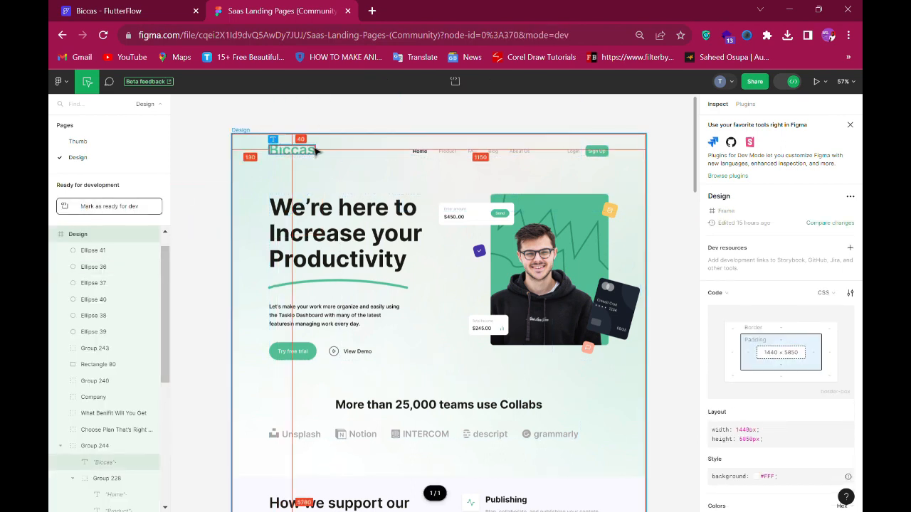
{"action": "left_click", "coordinate": [314, 156]}
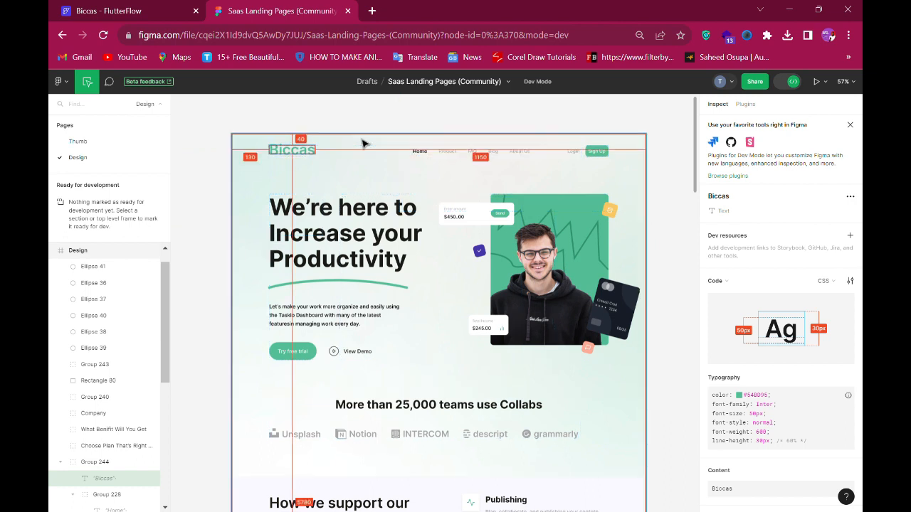
{"action": "left_click", "coordinate": [146, 12]}
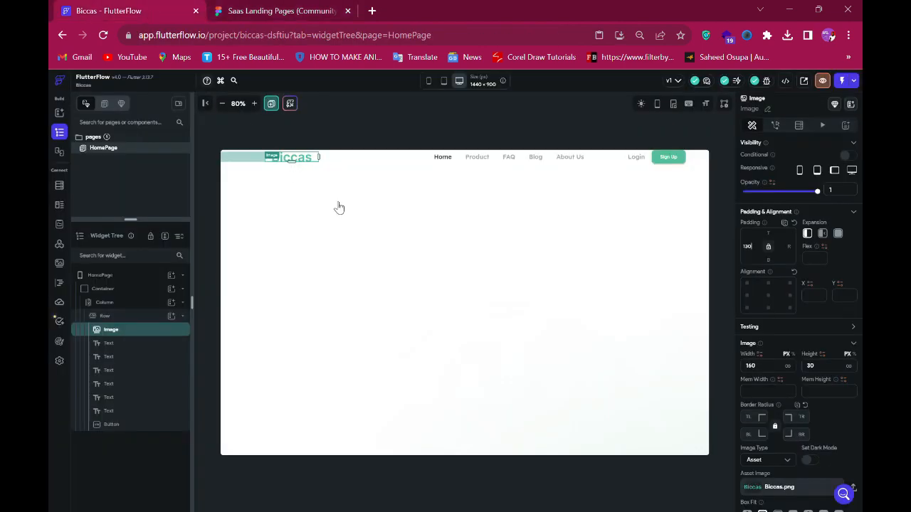
{"action": "left_click", "coordinate": [391, 159]}
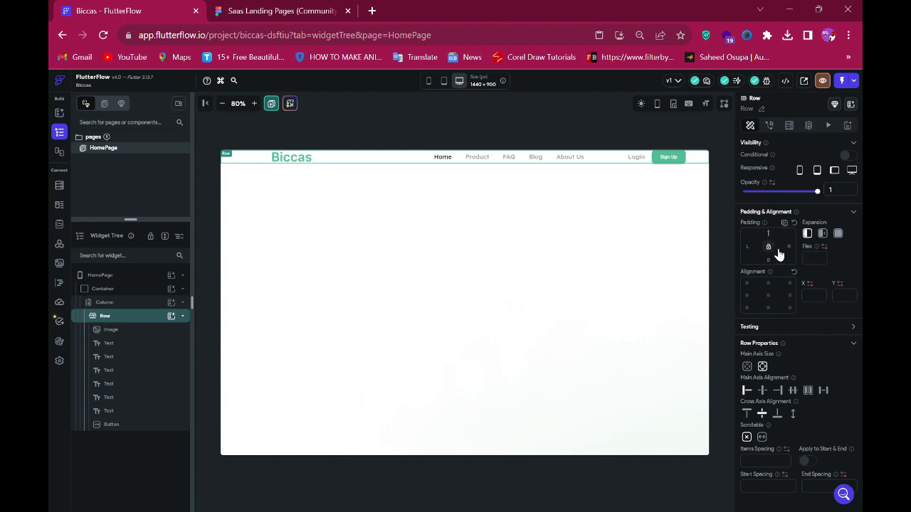
{"action": "type", "text": "40"}
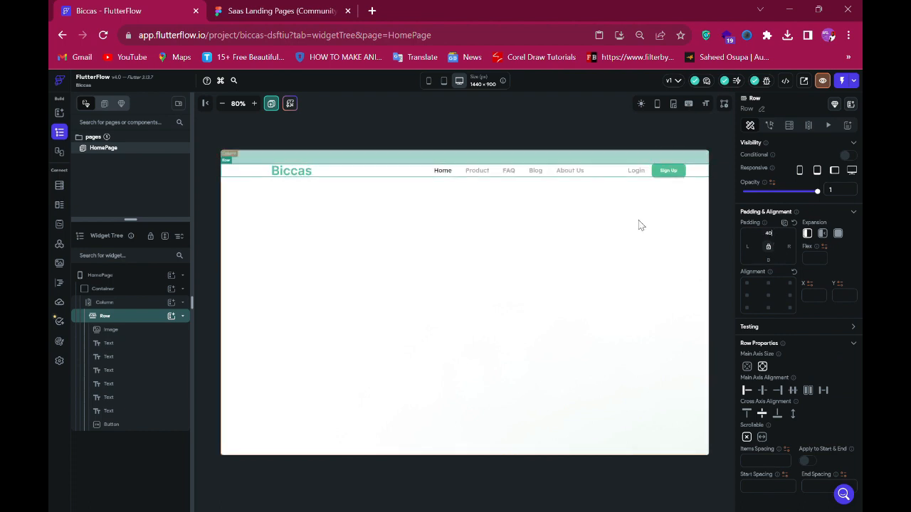
- Make the page column scrollable vertically
{"action": "left_click", "coordinate": [342, 274]}
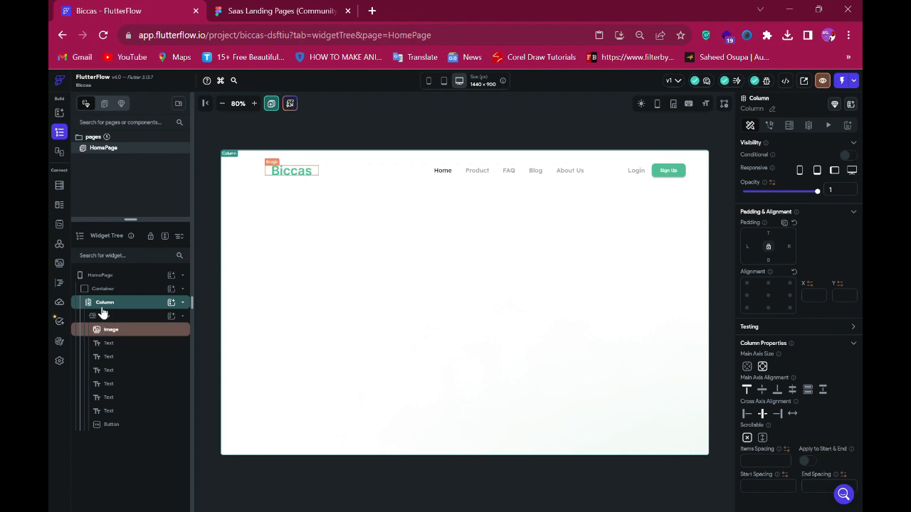
{"action": "left_click", "coordinate": [762, 439]}
{"action": "scroll", "coordinate": [822, 427], "scroll_direction": "down", "scroll_amount": 1}
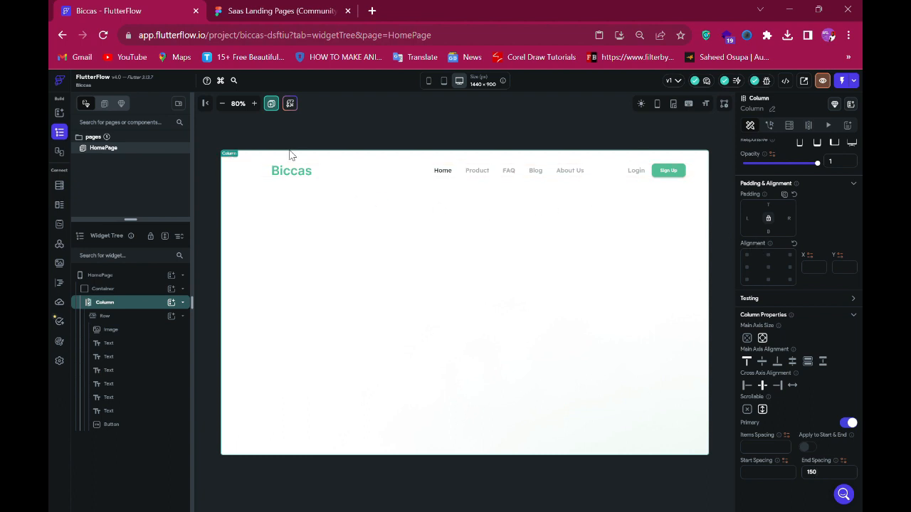
- Add a new row inside the page column below the navigation row
{"action": "left_click", "coordinate": [269, 18]}
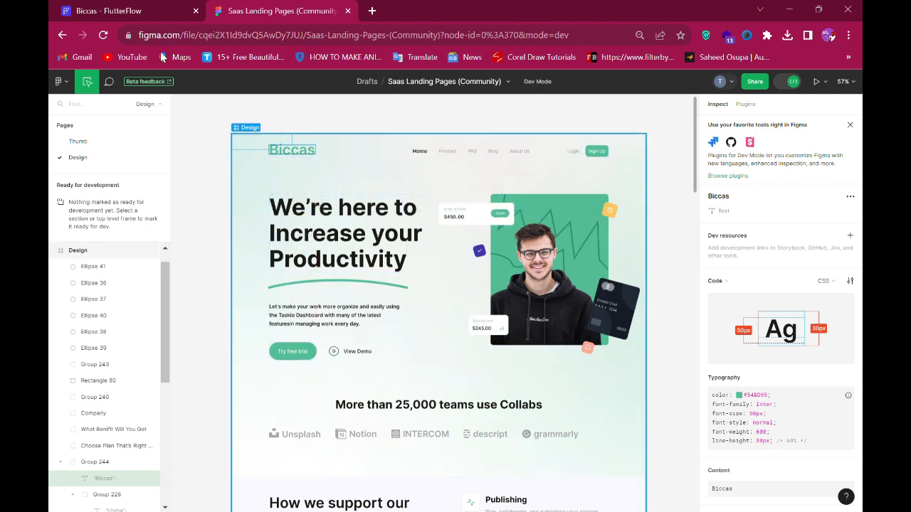
{"action": "left_click", "coordinate": [135, 9]}
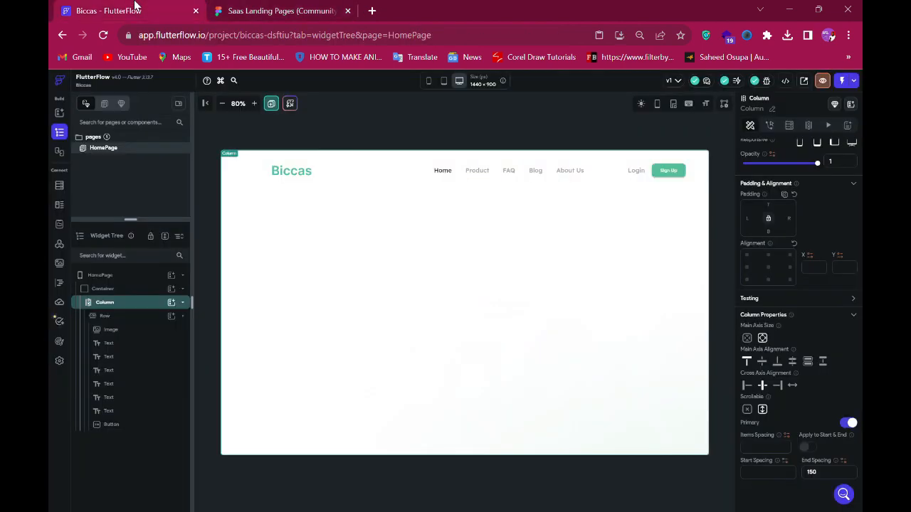
{"action": "left_click", "coordinate": [173, 306]}
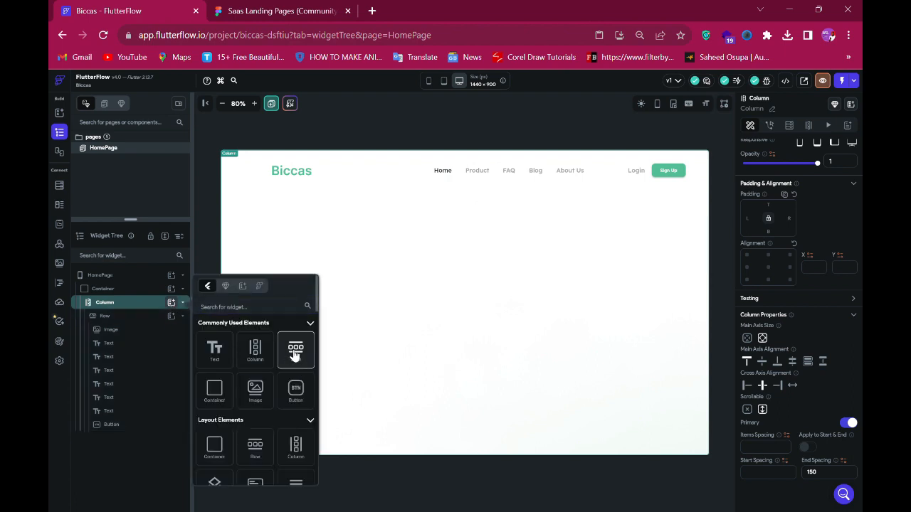
{"action": "left_click", "coordinate": [294, 354]}
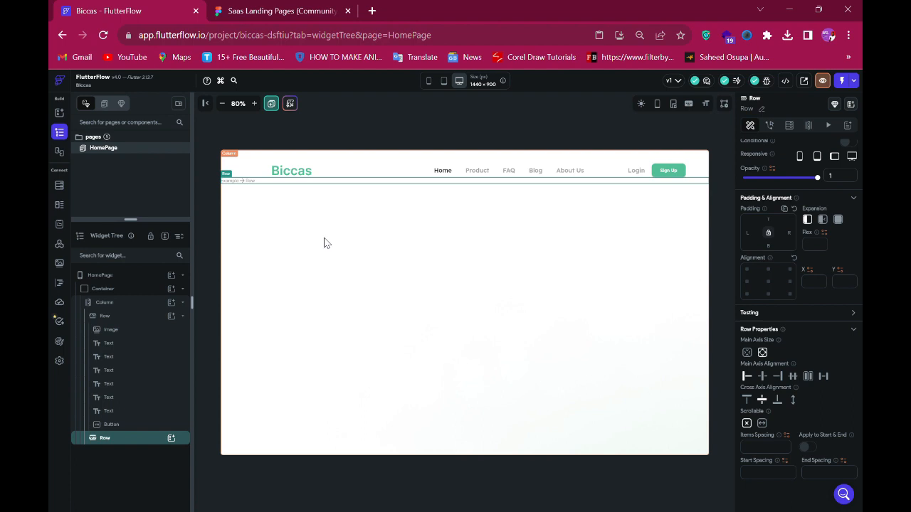
- Add a column inside the new row below the navigation row
{"action": "left_click", "coordinate": [235, 9]}
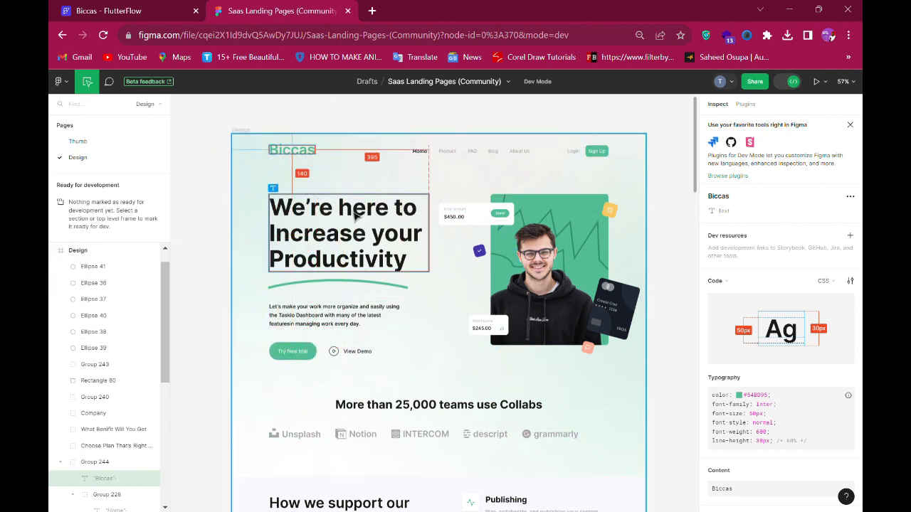
{"action": "left_click", "coordinate": [95, 8]}
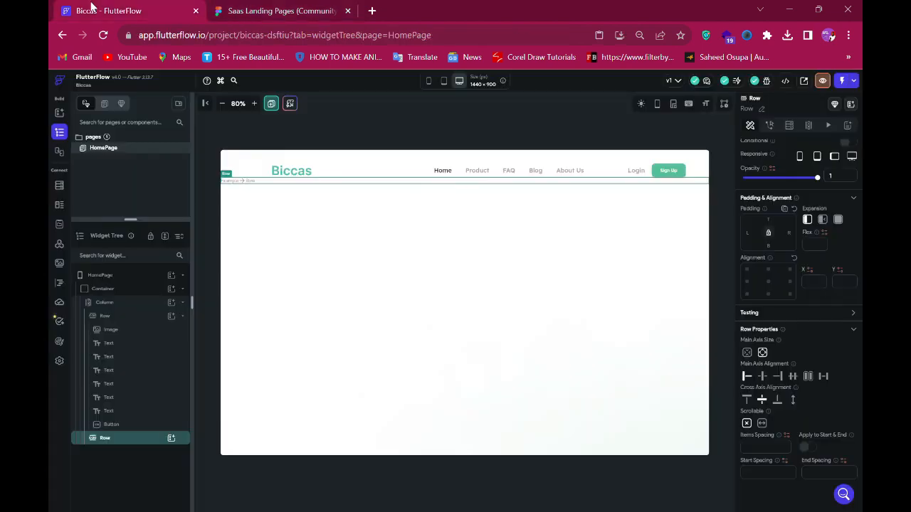
{"action": "left_click", "coordinate": [173, 440]}
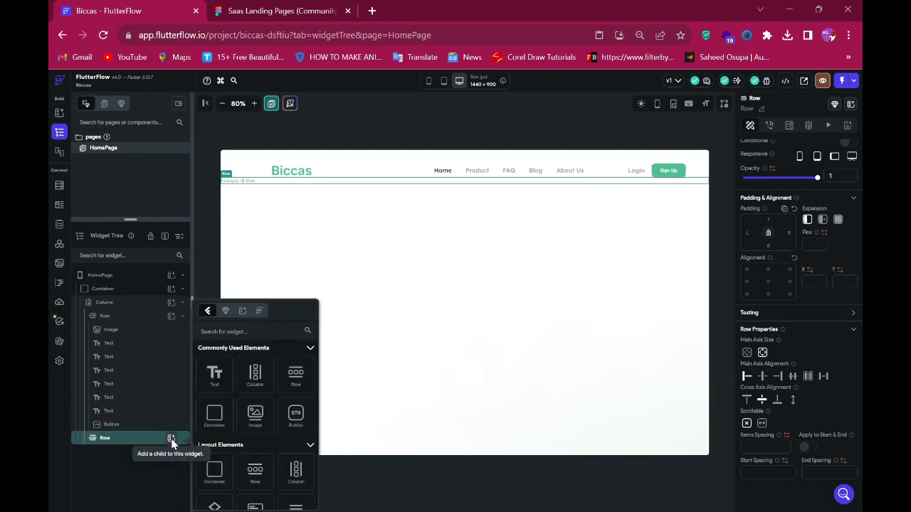
{"action": "left_click", "coordinate": [262, 383]}
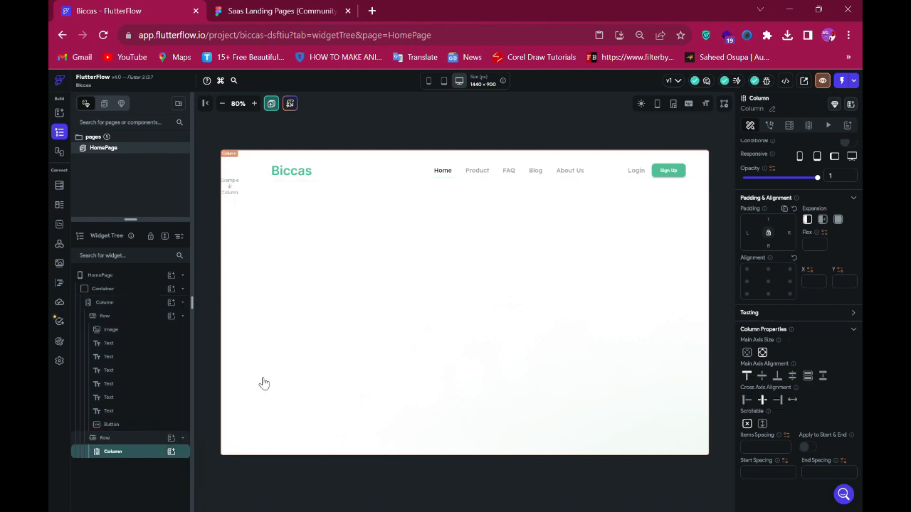
- Check the headline in the Figma design, then add a row inside the new column and a text widget in that row
{"action": "left_click", "coordinate": [273, 15]}
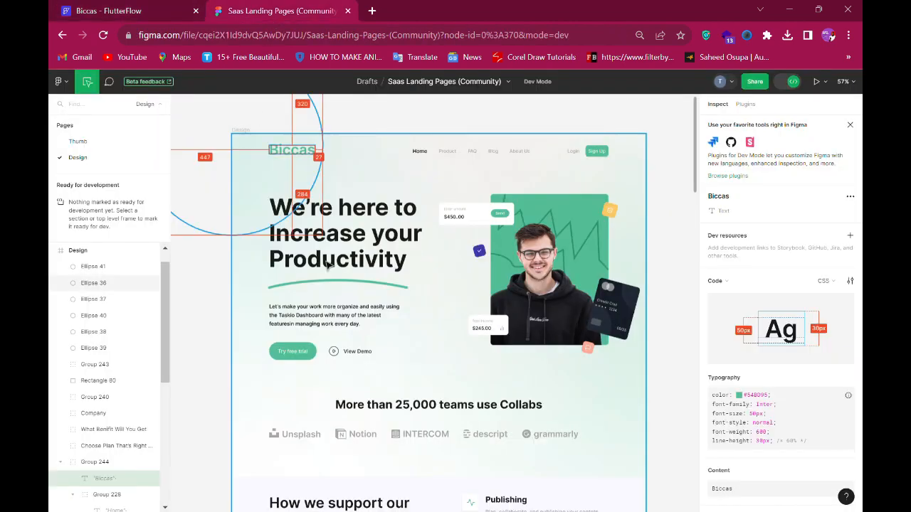
{"action": "left_click", "coordinate": [347, 246]}
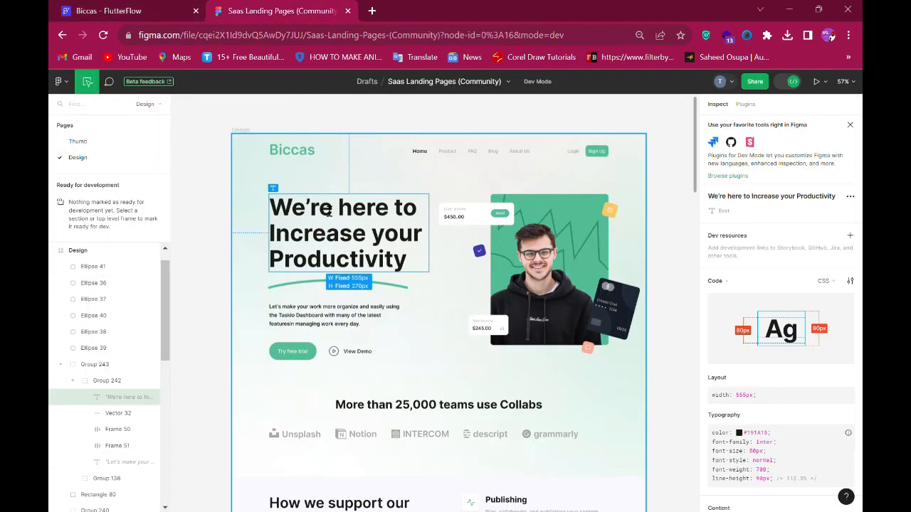
{"action": "left_click", "coordinate": [139, 8]}
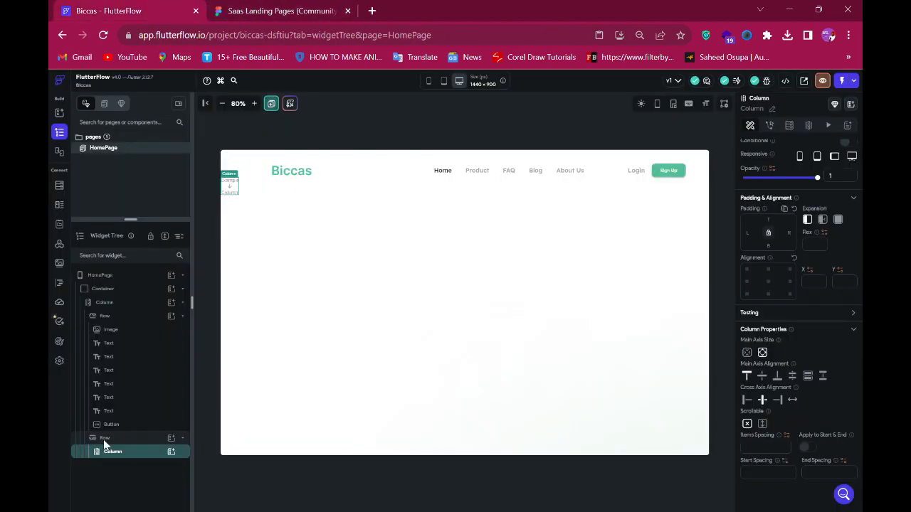
{"action": "left_click", "coordinate": [171, 452]}
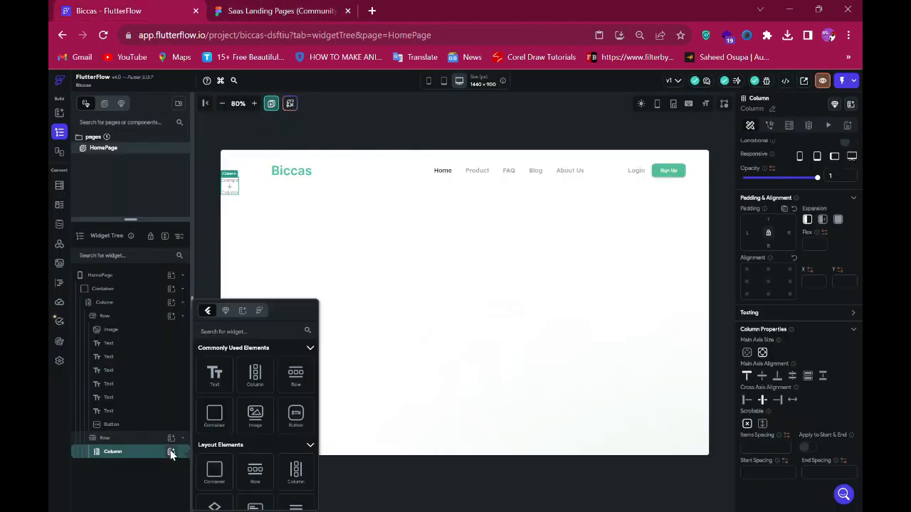
{"action": "left_click", "coordinate": [303, 378]}
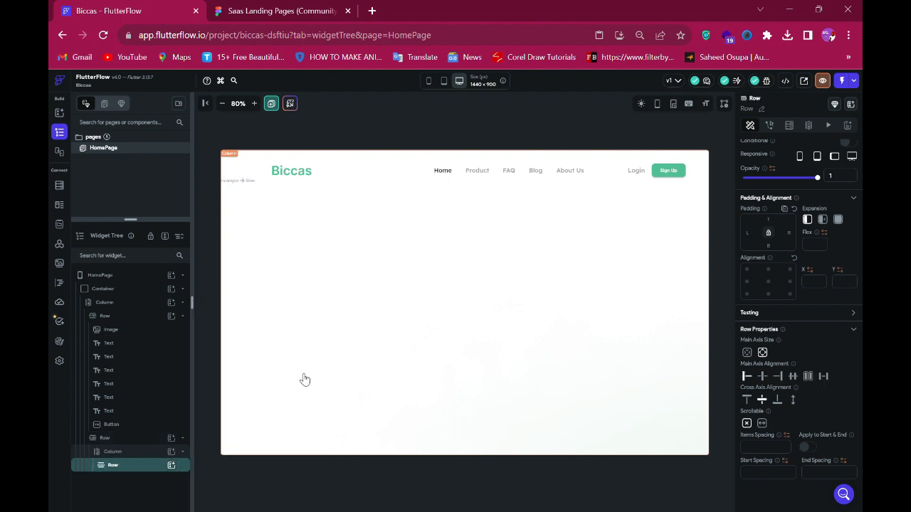
{"action": "left_click", "coordinate": [172, 465]}
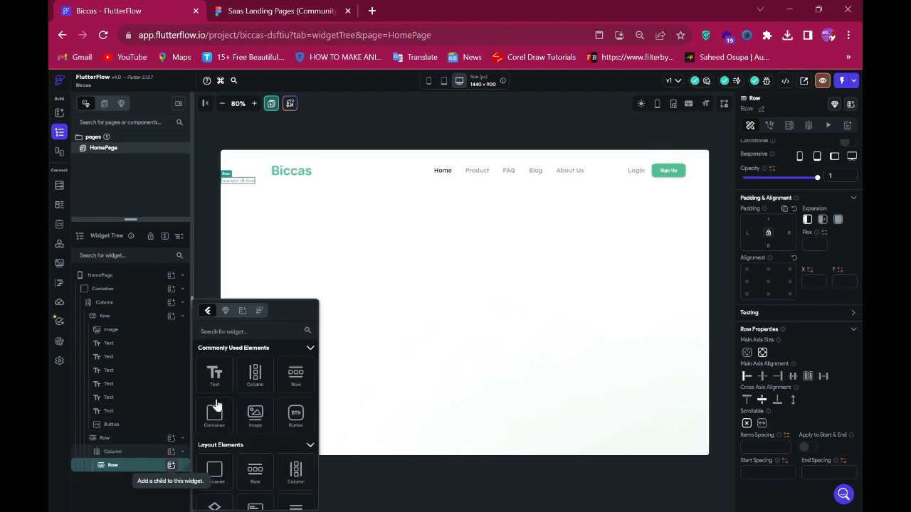
- Copy the headline content from the Figma design and paste it as the text widget's text
{"action": "left_click", "coordinate": [263, 11]}
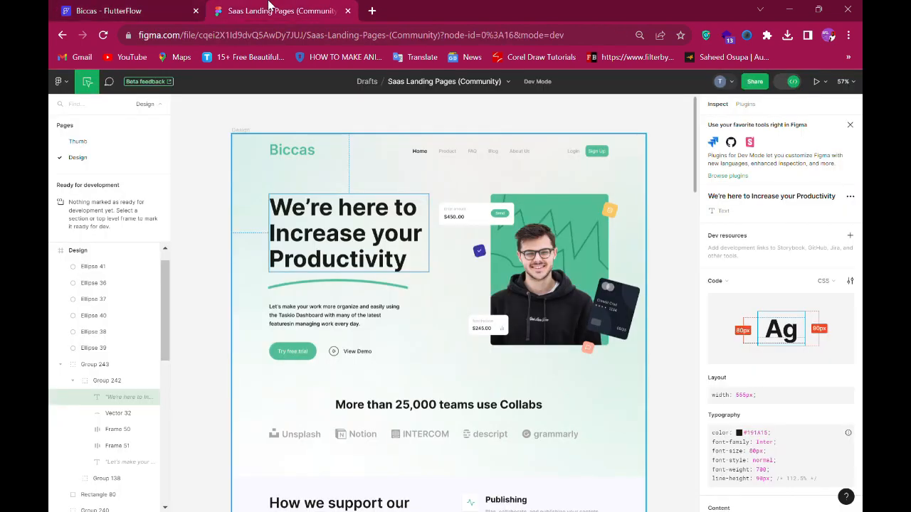
{"action": "scroll", "coordinate": [778, 386], "scroll_direction": "down", "scroll_amount": 3}
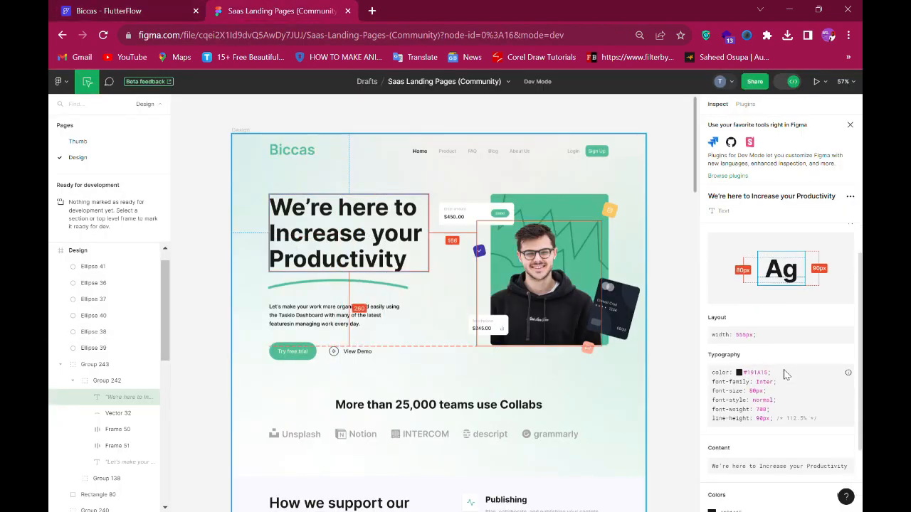
{"action": "left_click", "coordinate": [848, 378]}
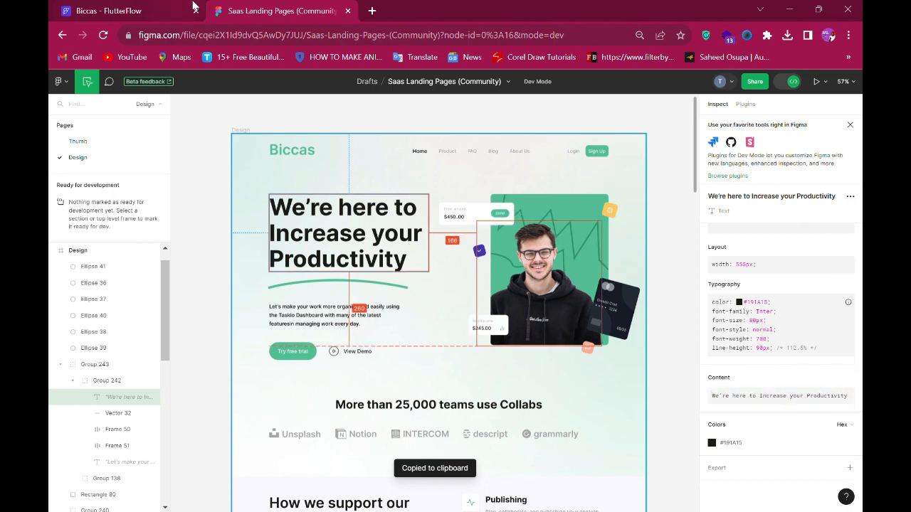
{"action": "left_click", "coordinate": [135, 11]}
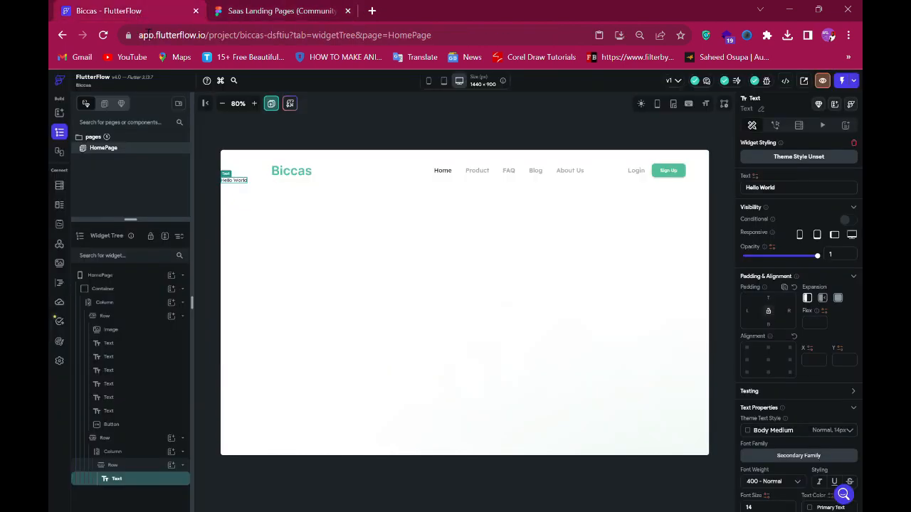
{"action": "triple_click", "coordinate": [790, 196]}
{"action": "key", "text": "ctrl+v"}
- Set the headline's font weight to 700 - Bold and its font size to 80
{"action": "scroll", "coordinate": [783, 415], "scroll_direction": "down", "scroll_amount": 2}
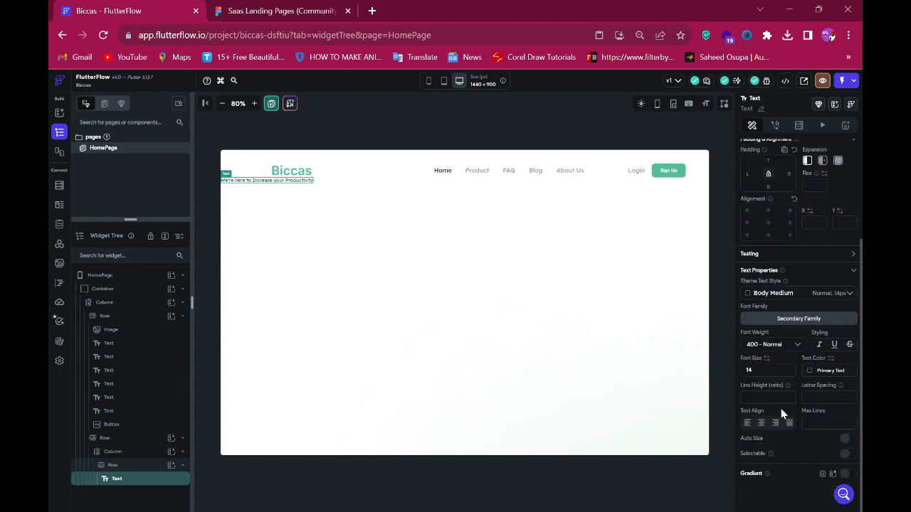
{"action": "left_click", "coordinate": [775, 345]}
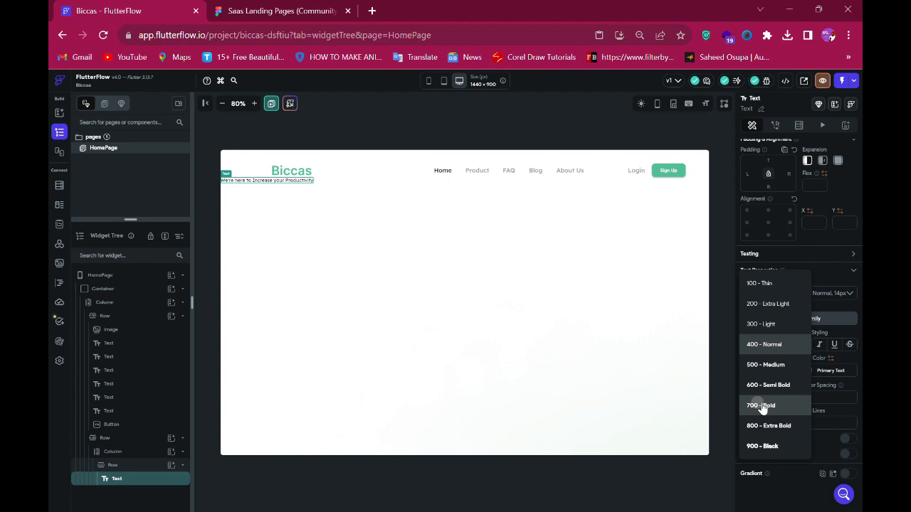
{"action": "left_click", "coordinate": [761, 405]}
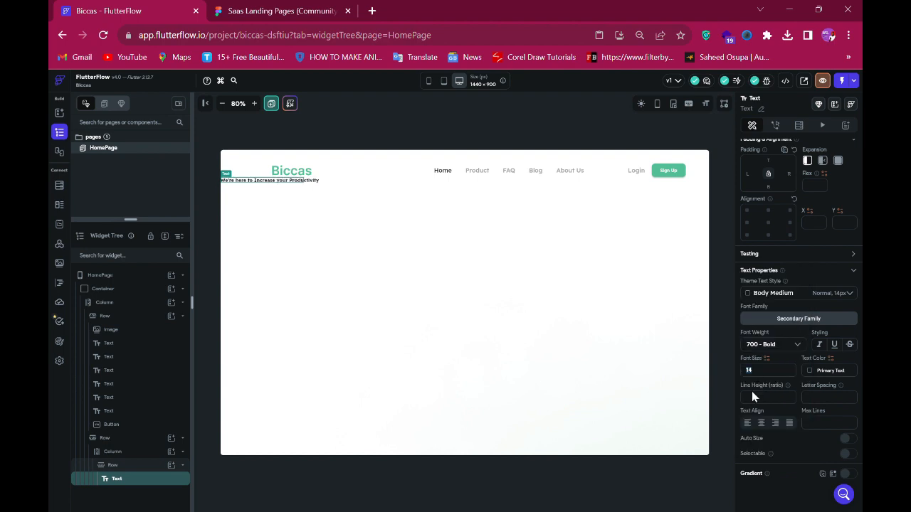
{"action": "type", "text": "80"}
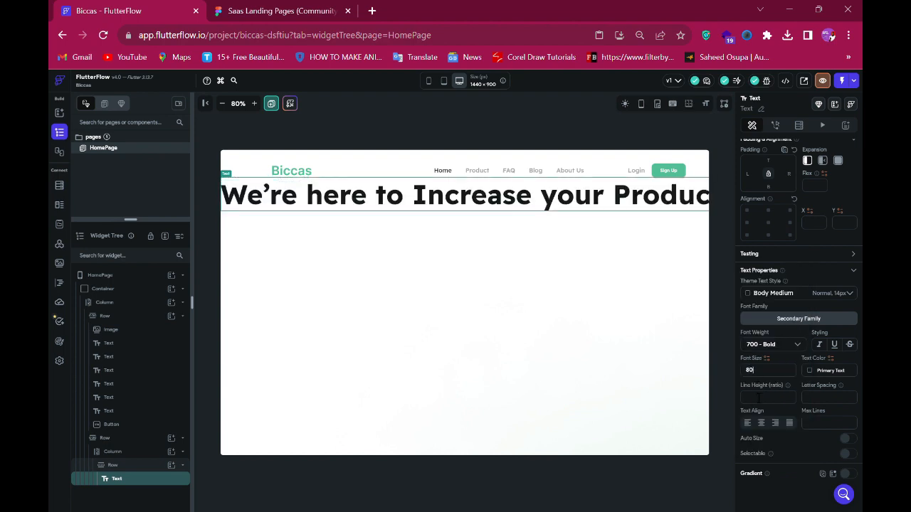
- Break the headline text into three lines after "to" and after "your"
{"action": "left_click", "coordinate": [217, 9]}
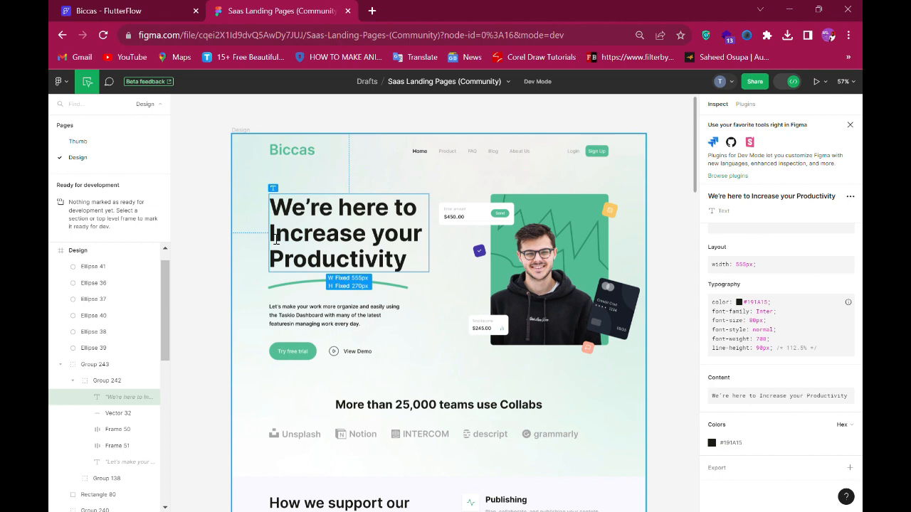
{"action": "left_click", "coordinate": [144, 6]}
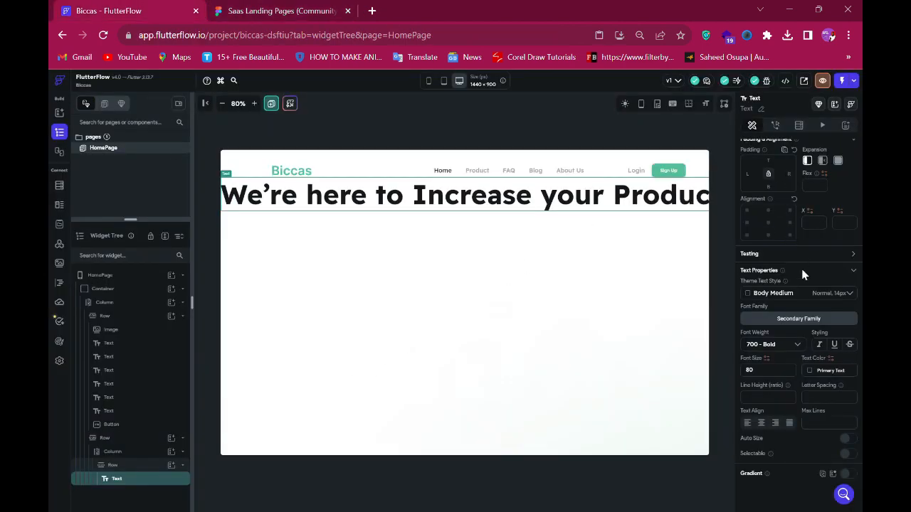
{"action": "scroll", "coordinate": [802, 274], "scroll_direction": "up", "scroll_amount": 3}
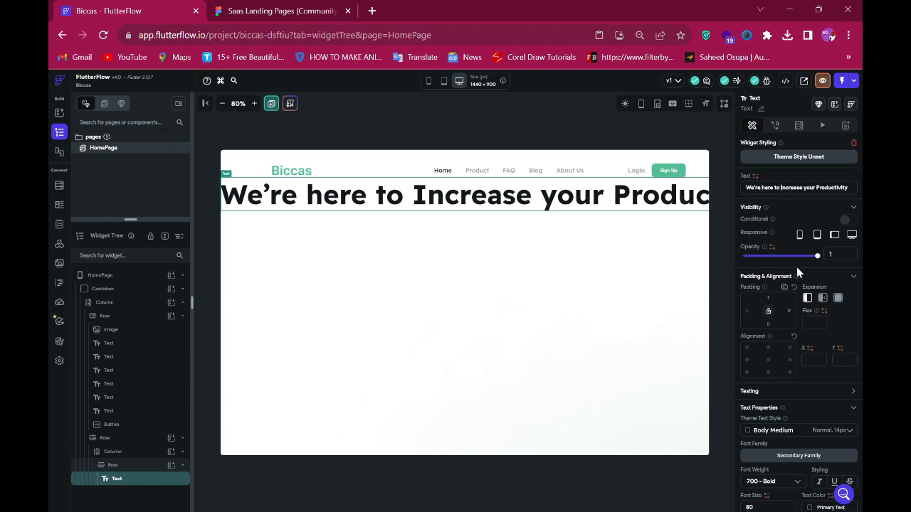
{"action": "key", "text": "Return"}
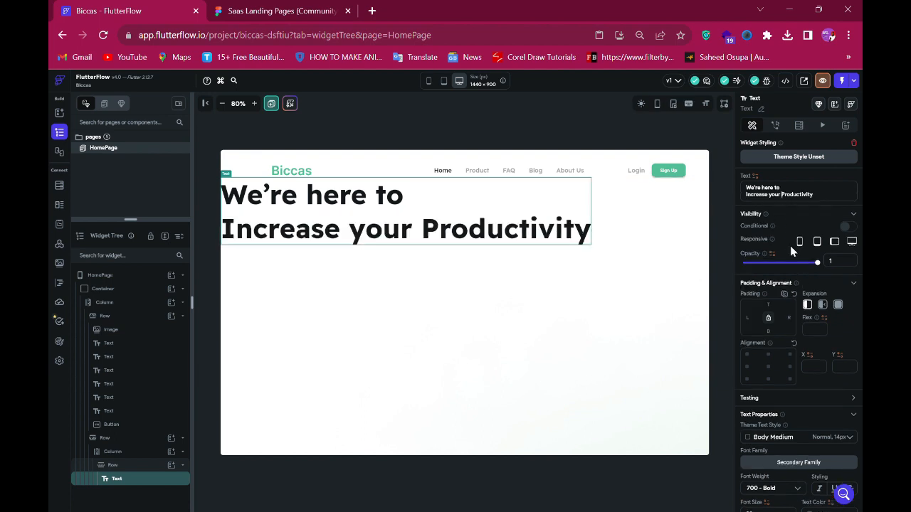
{"action": "key", "text": "Return"}
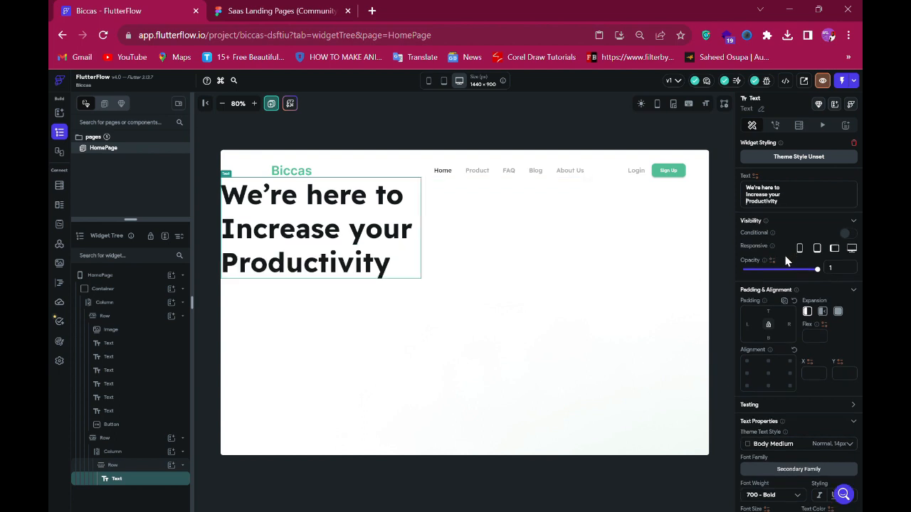
- Inspect the underline vector in the Figma design and add an image widget to the column below the headline row
{"action": "left_click", "coordinate": [306, 6]}
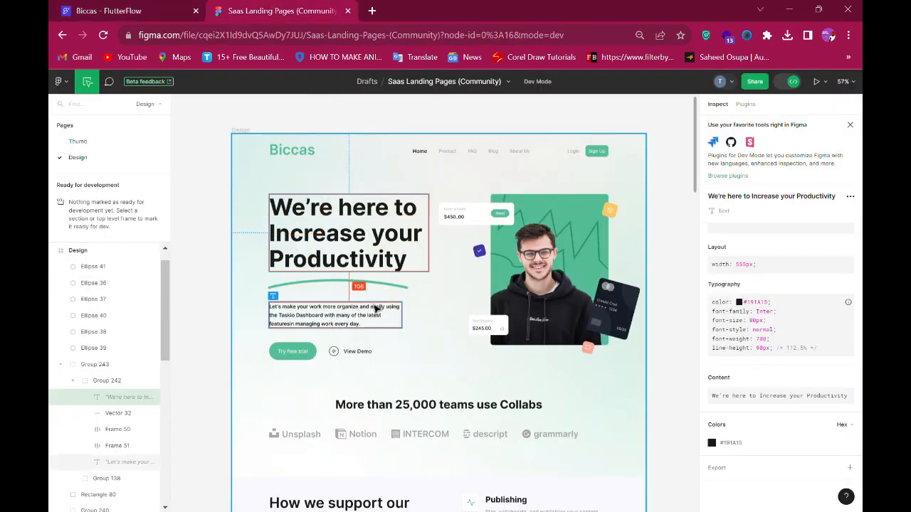
{"action": "left_click", "coordinate": [361, 288]}
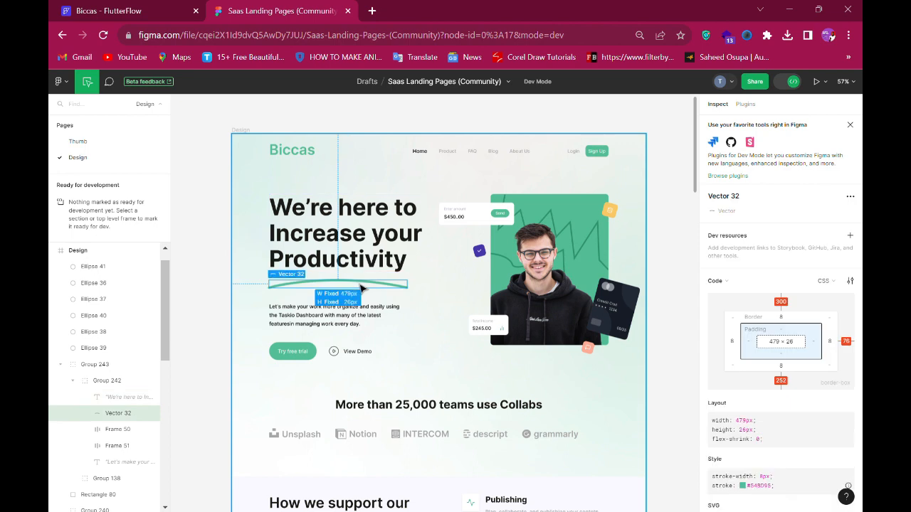
{"action": "left_click", "coordinate": [121, 9]}
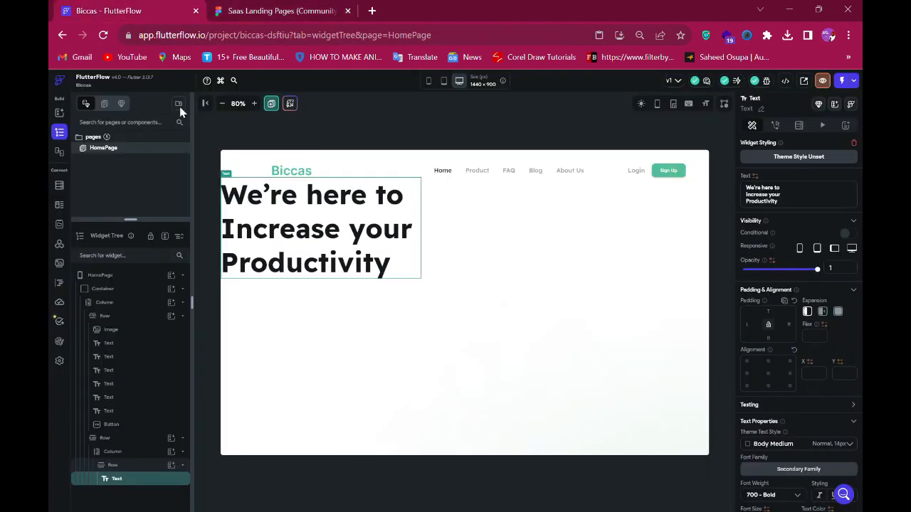
{"action": "left_click", "coordinate": [131, 456]}
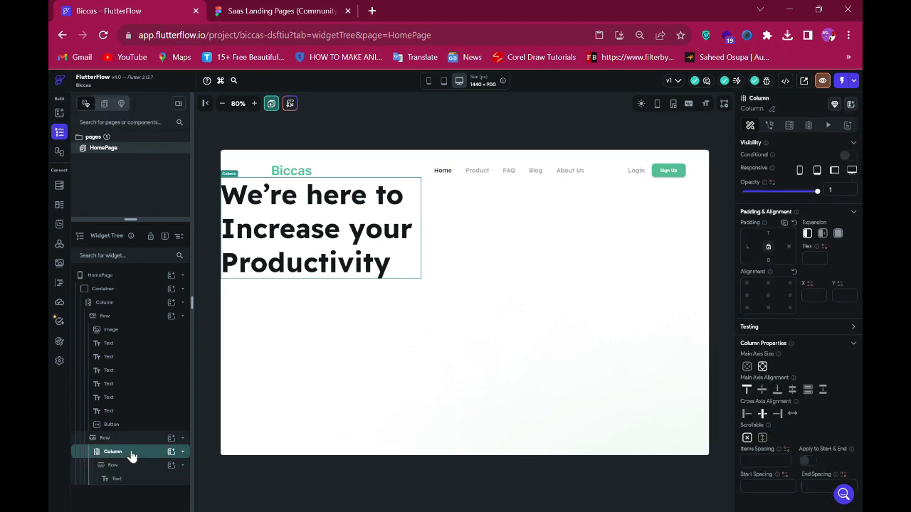
{"action": "left_click", "coordinate": [172, 452]}
{"action": "left_click", "coordinate": [268, 425]}
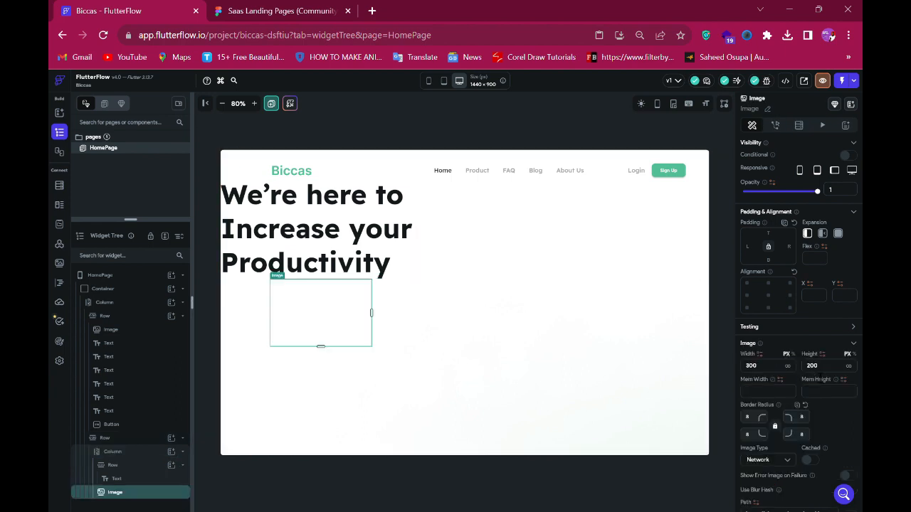
- Set the image widget's width to 479 and height to 26 to match the underline vector
{"action": "scroll", "coordinate": [758, 284], "scroll_direction": "down", "scroll_amount": 3}
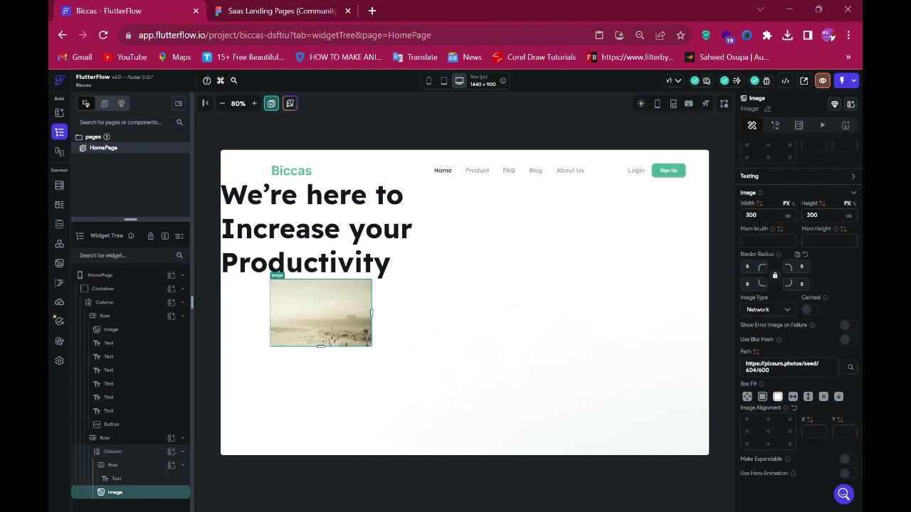
{"action": "double_click", "coordinate": [757, 219]}
{"action": "left_click", "coordinate": [261, 16]}
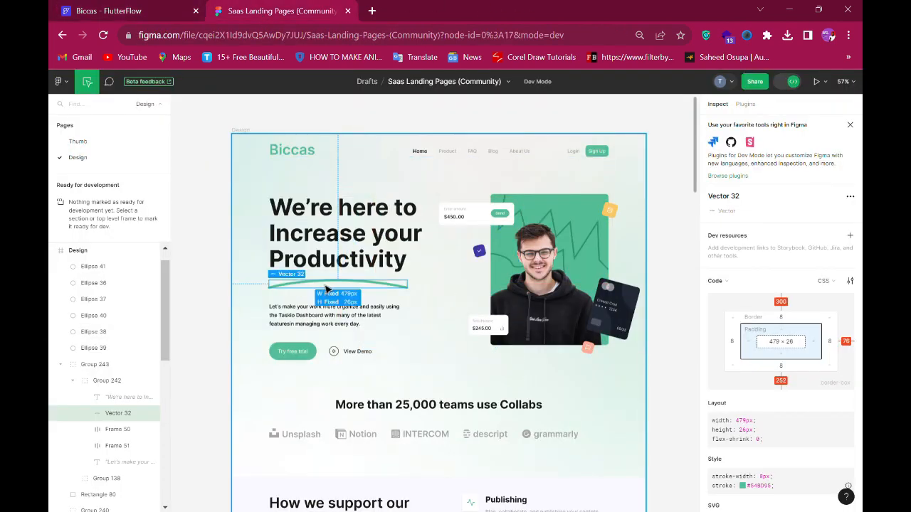
{"action": "key", "text": "ctrl+Tab"}
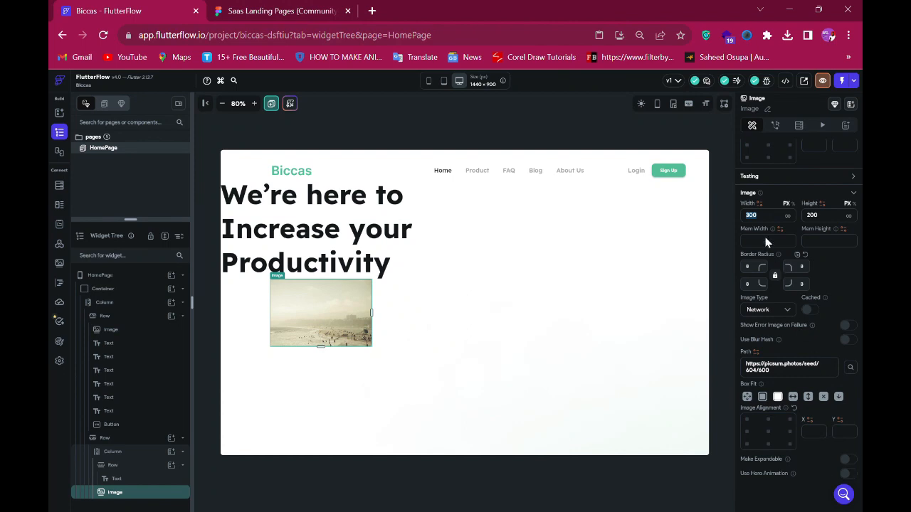
{"action": "type", "text": "4"}
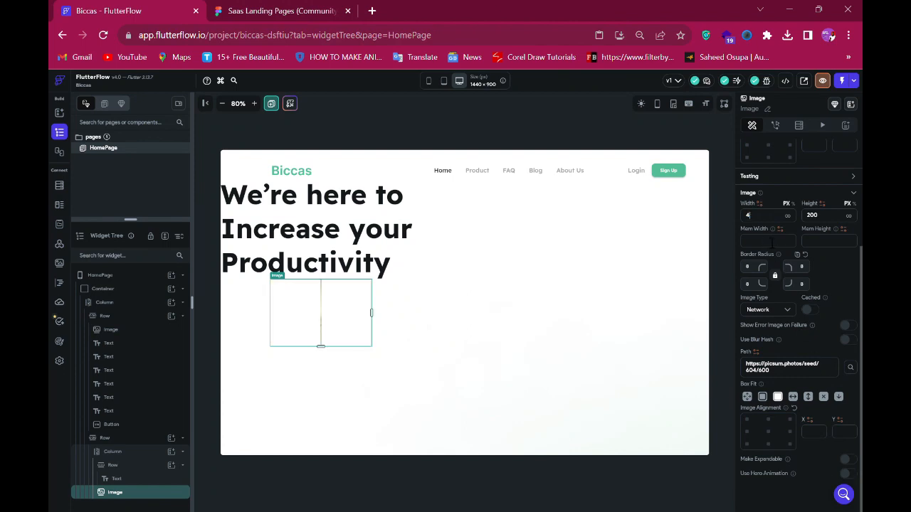
{"action": "type", "text": "79"}
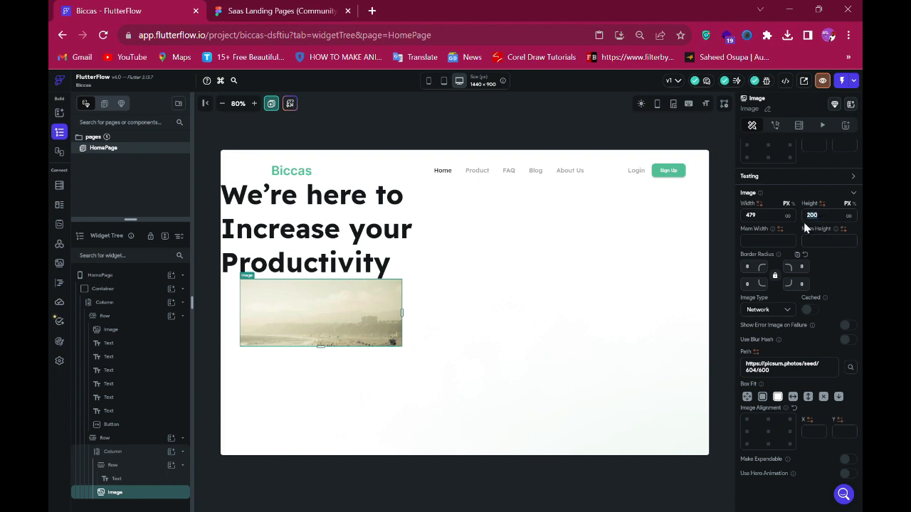
{"action": "type", "text": "26"}
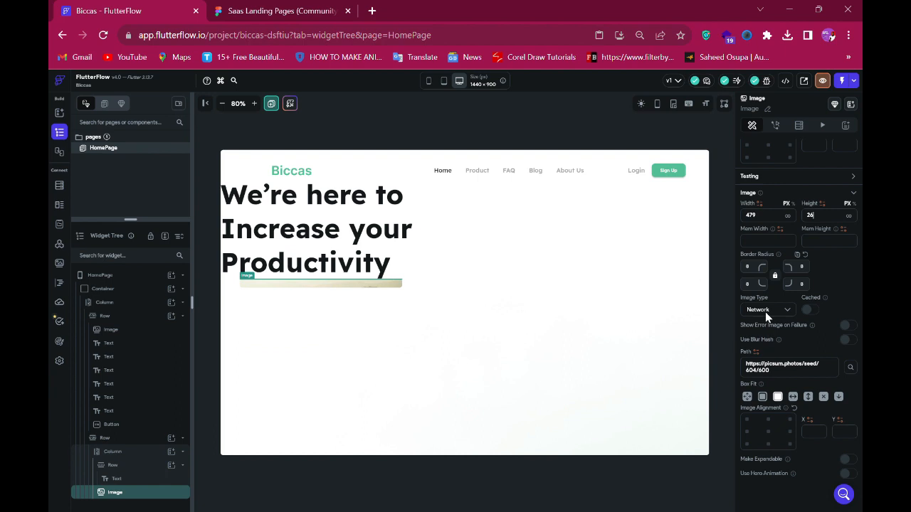
- Set the underline image to the Vector_32.png asset and change its box fit
{"action": "left_click", "coordinate": [770, 316]}
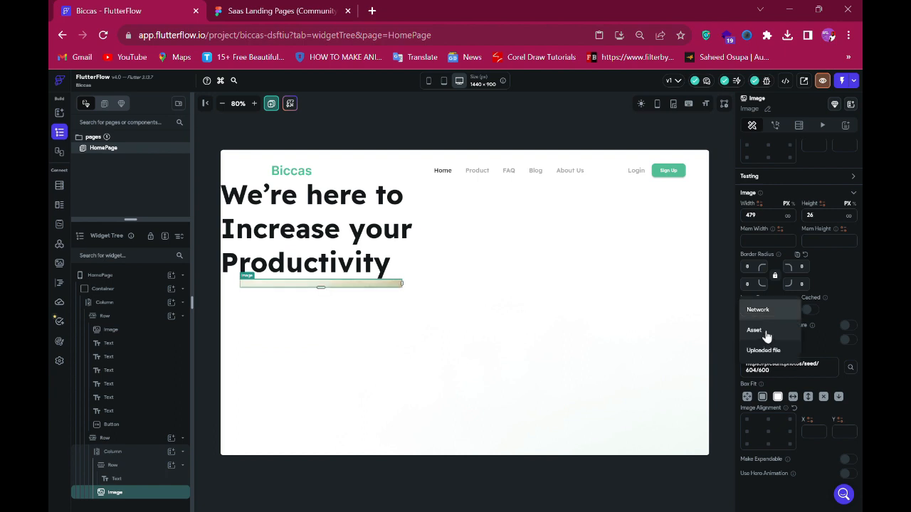
{"action": "left_click", "coordinate": [766, 333]}
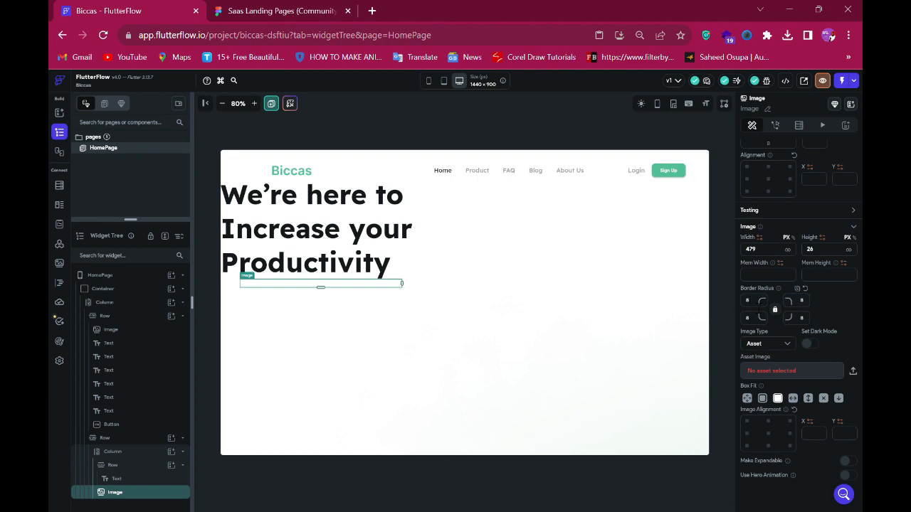
{"action": "left_click", "coordinate": [788, 373]}
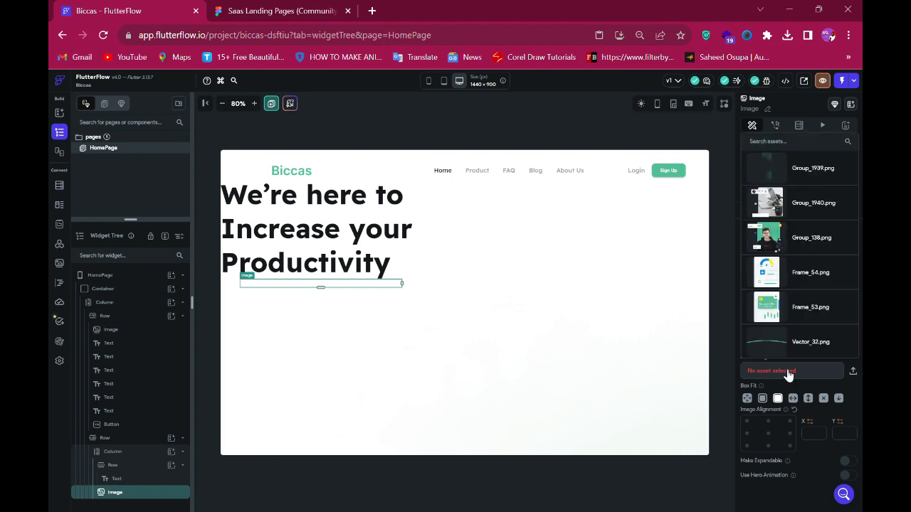
{"action": "left_click", "coordinate": [773, 347]}
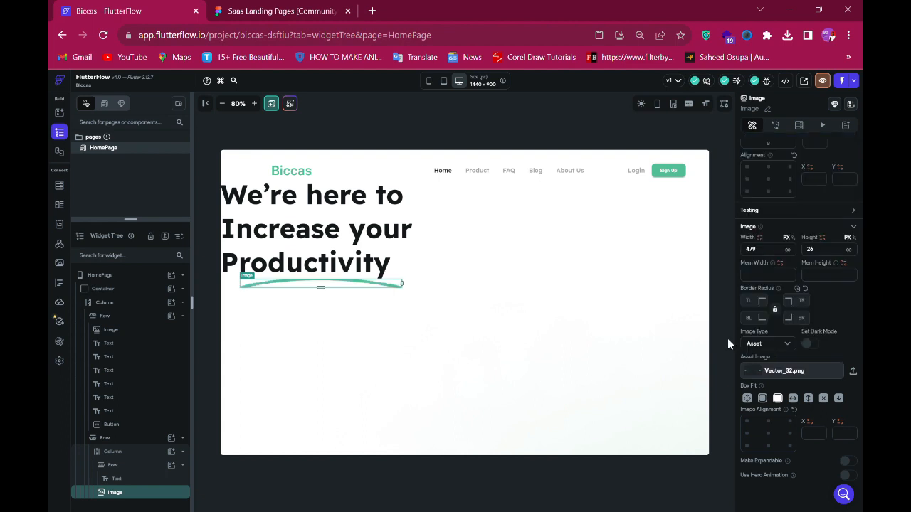
{"action": "left_click", "coordinate": [762, 399]}
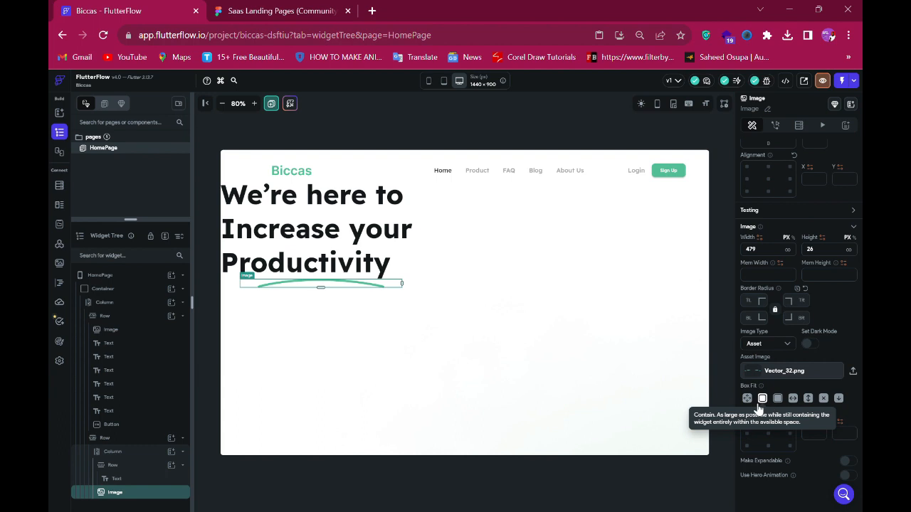
- Set the headline column's cross-axis alignment to Start
{"action": "left_click", "coordinate": [232, 286]}
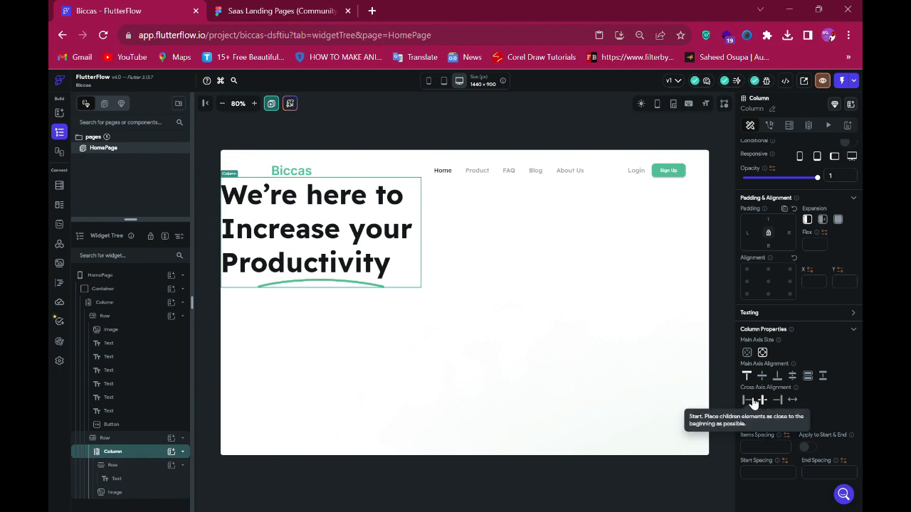
{"action": "left_click", "coordinate": [752, 403]}
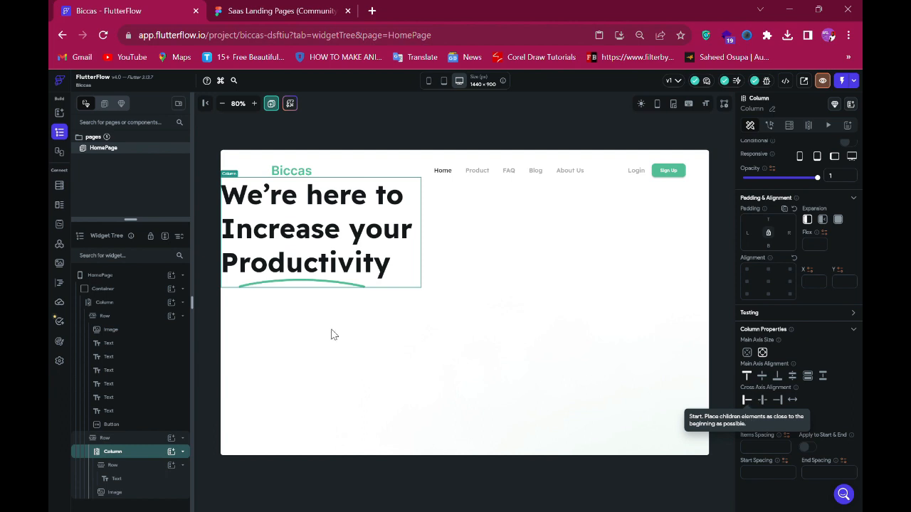
{"action": "left_click", "coordinate": [250, 284]}
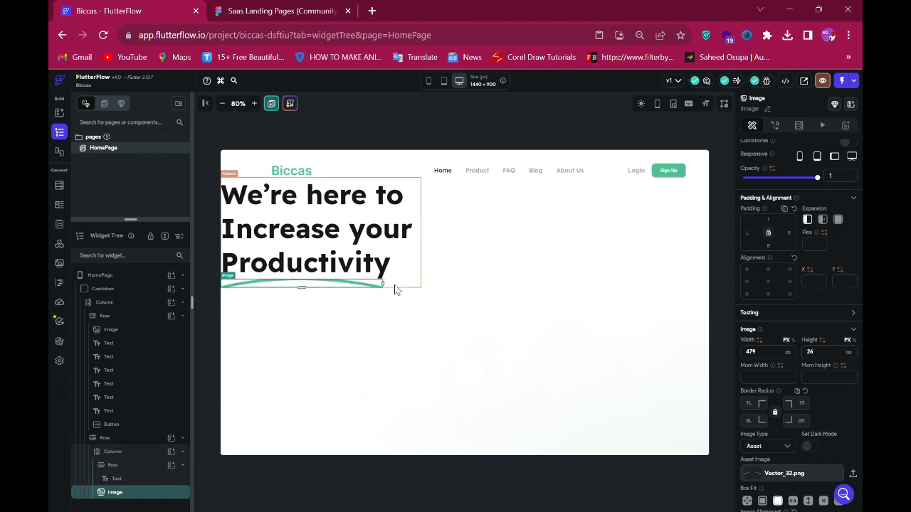
- Copy the paragraph text below the underline from the Figma design
{"action": "left_click", "coordinate": [288, 11]}
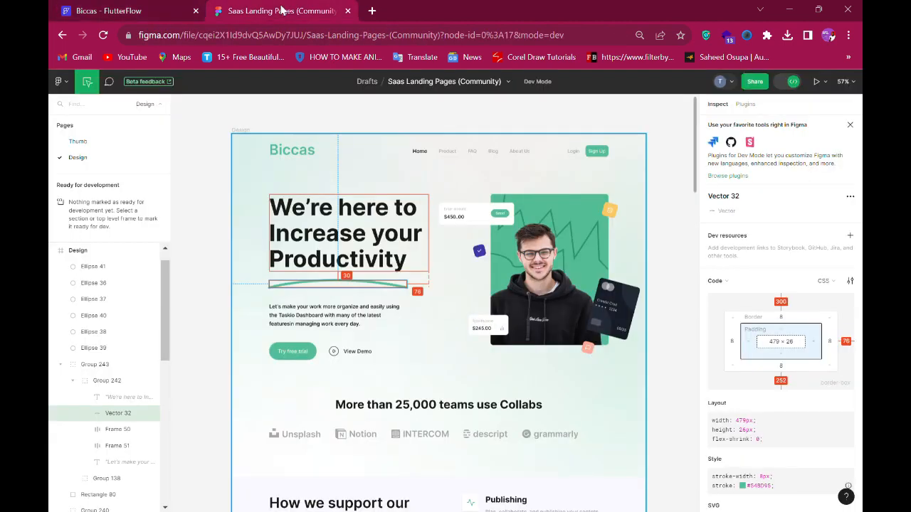
{"action": "left_click", "coordinate": [327, 316]}
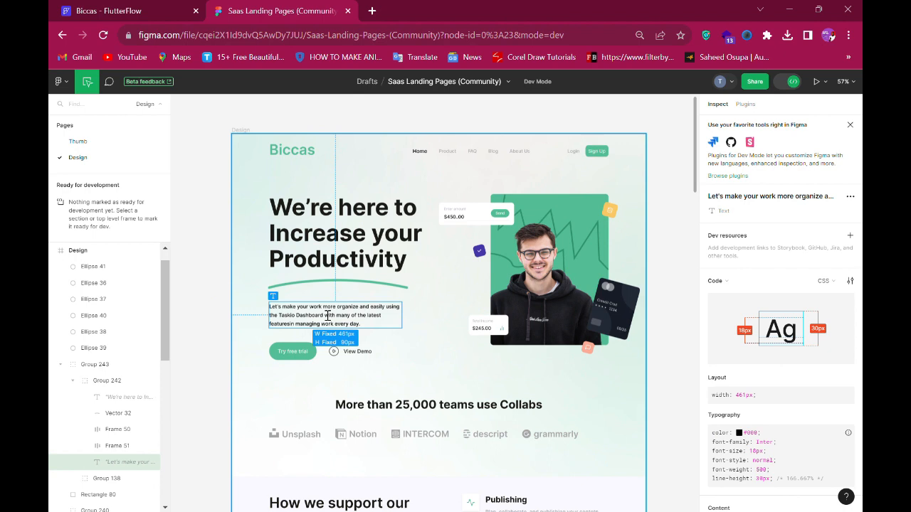
{"action": "scroll", "coordinate": [782, 356], "scroll_direction": "down", "scroll_amount": 2}
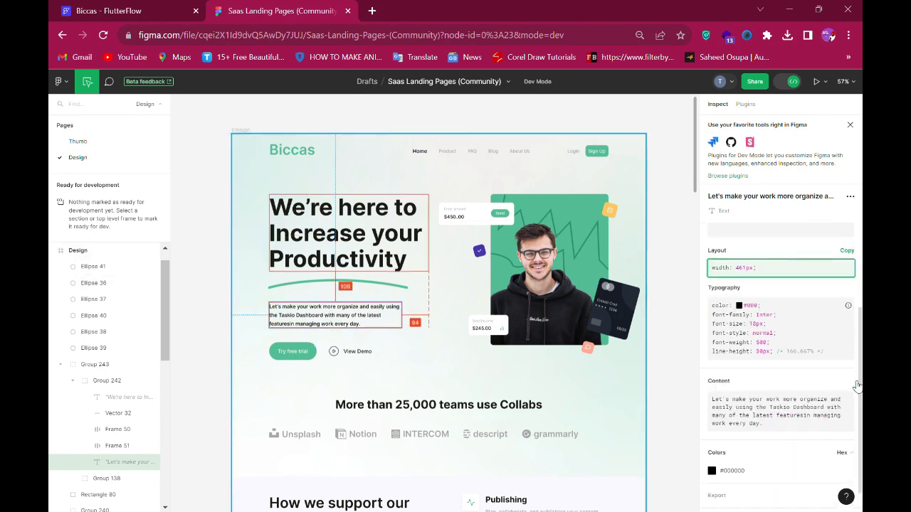
{"action": "left_click", "coordinate": [847, 383]}
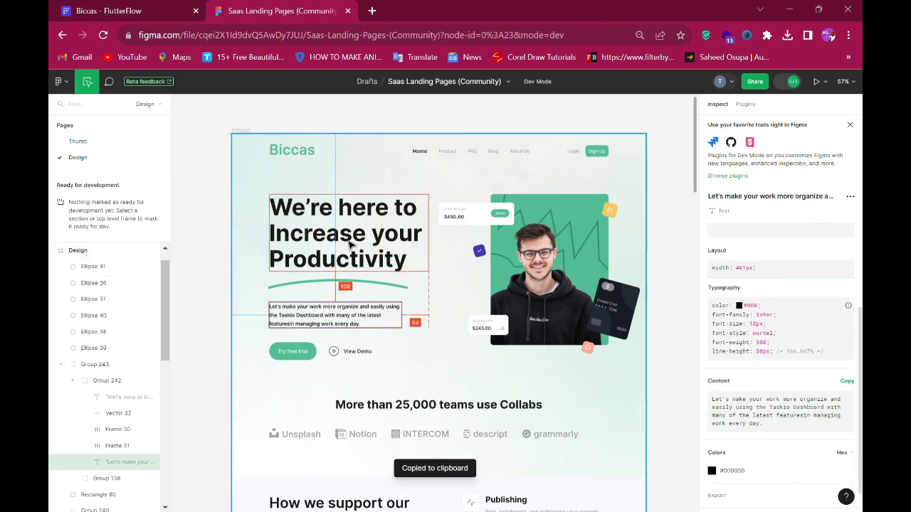
{"action": "left_click", "coordinate": [142, 11]}
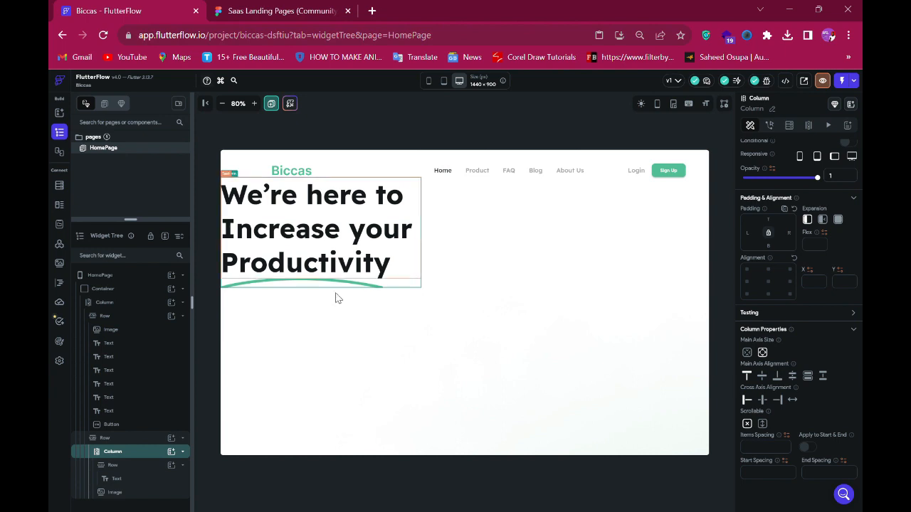
- Add a row with a text widget below the underline image and paste the copied paragraph text into it
{"action": "left_click", "coordinate": [175, 454]}
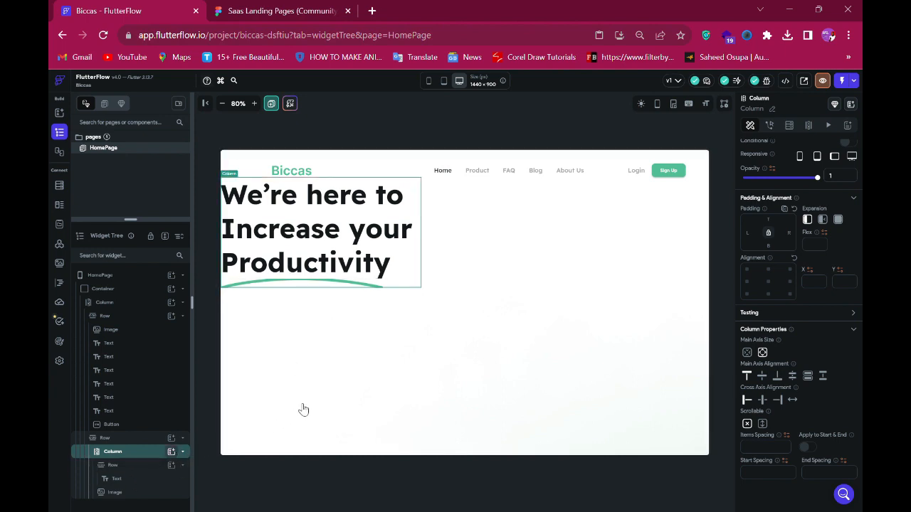
{"action": "left_click", "coordinate": [306, 383]}
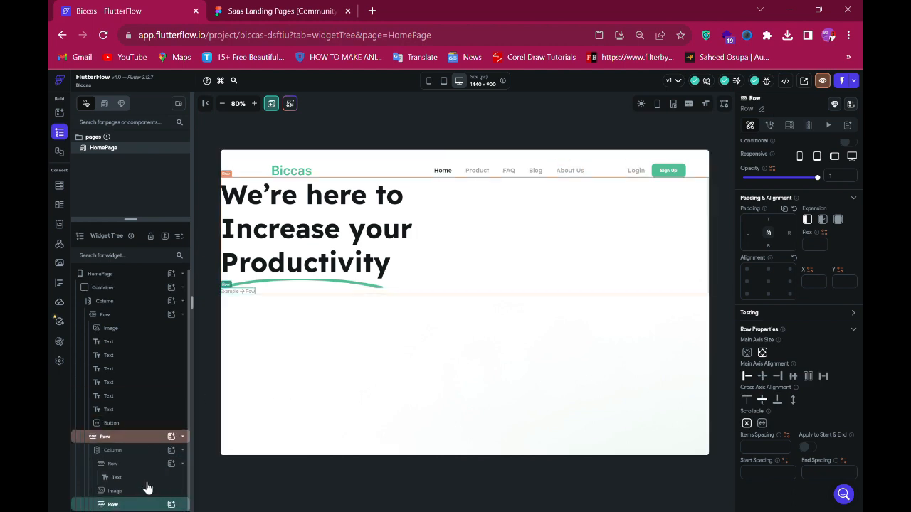
{"action": "left_click", "coordinate": [172, 505]}
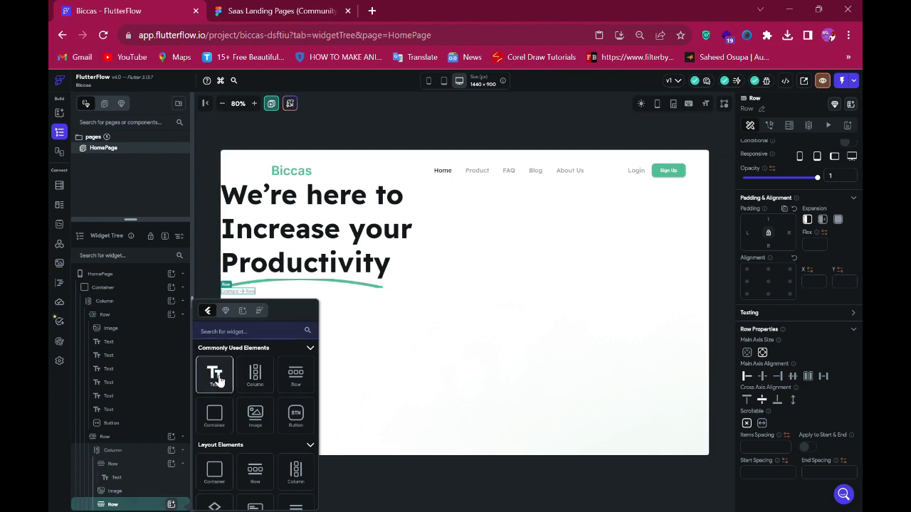
{"action": "left_click", "coordinate": [215, 375]}
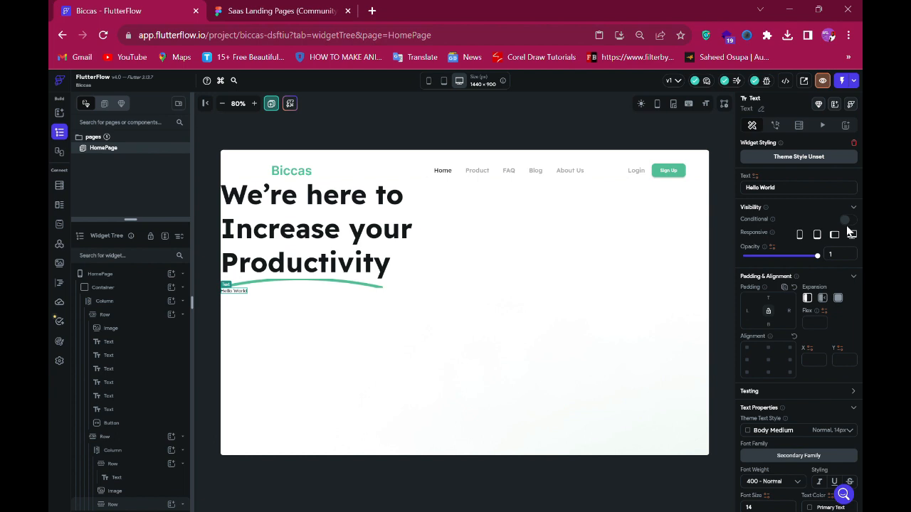
{"action": "left_click", "coordinate": [814, 191]}
{"action": "triple_click", "coordinate": [806, 185]}
{"action": "key", "text": "ctrl+v"}
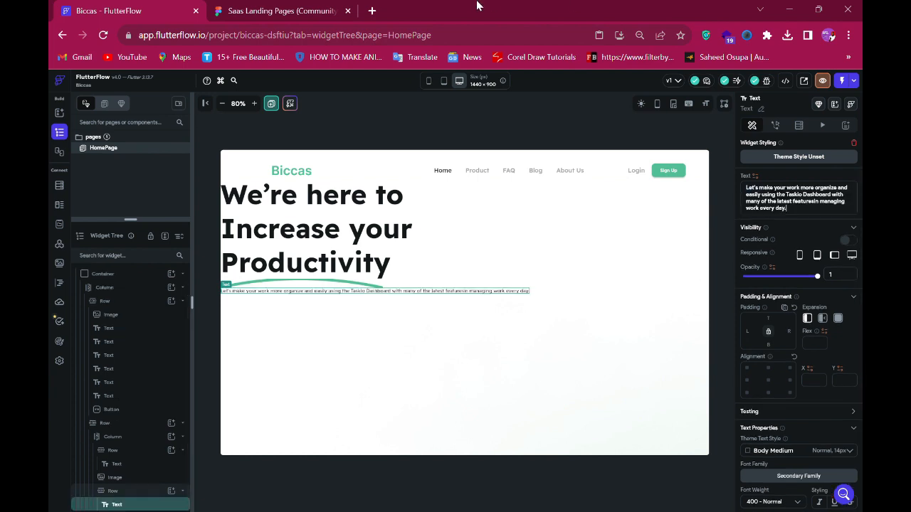
- Break the paragraph into three lines after "easily using" and after "latest" to match the design
{"action": "left_click", "coordinate": [242, 11]}
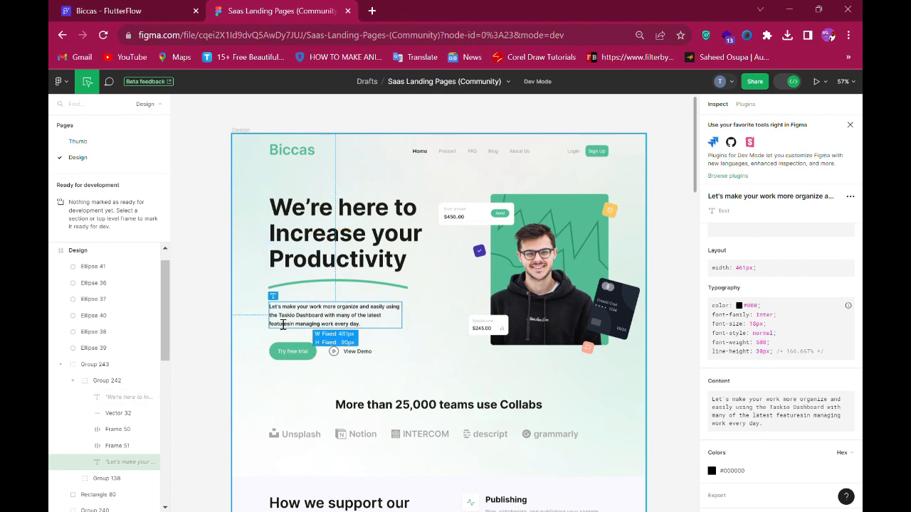
{"action": "left_click", "coordinate": [111, 11]}
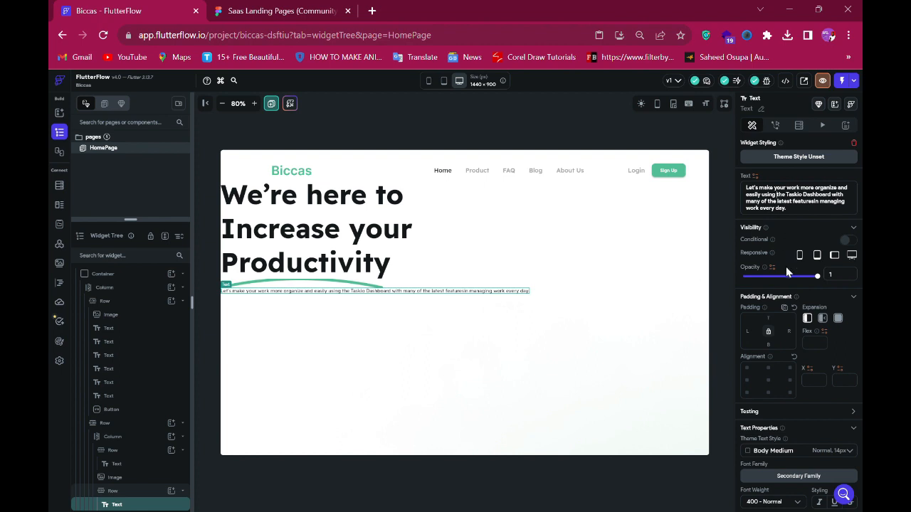
{"action": "key", "text": "Return"}
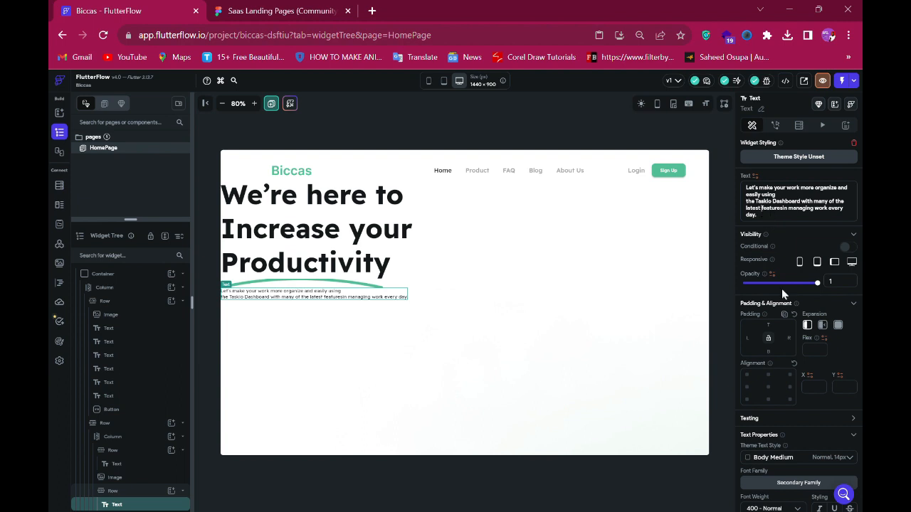
{"action": "key", "text": "Return"}
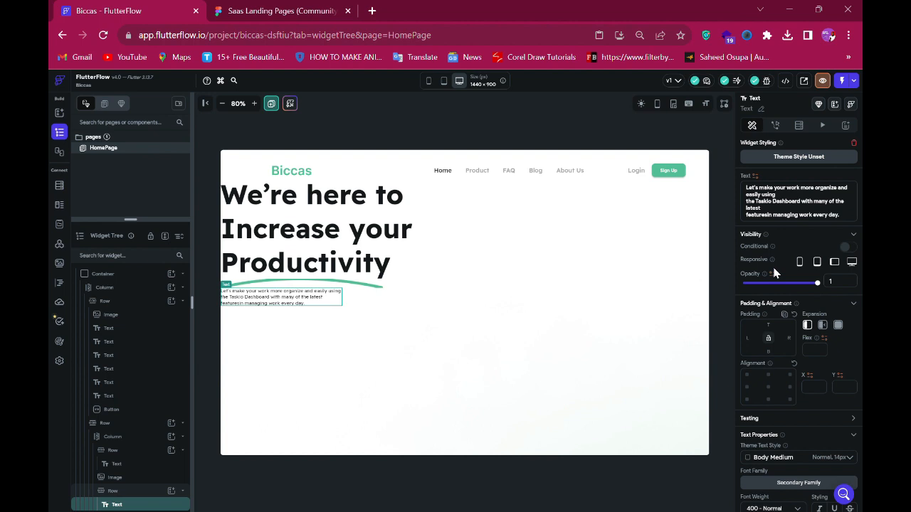
- Set the paragraph's font size to 18 and its font weight to 500 - Medium
{"action": "left_click", "coordinate": [269, 11]}
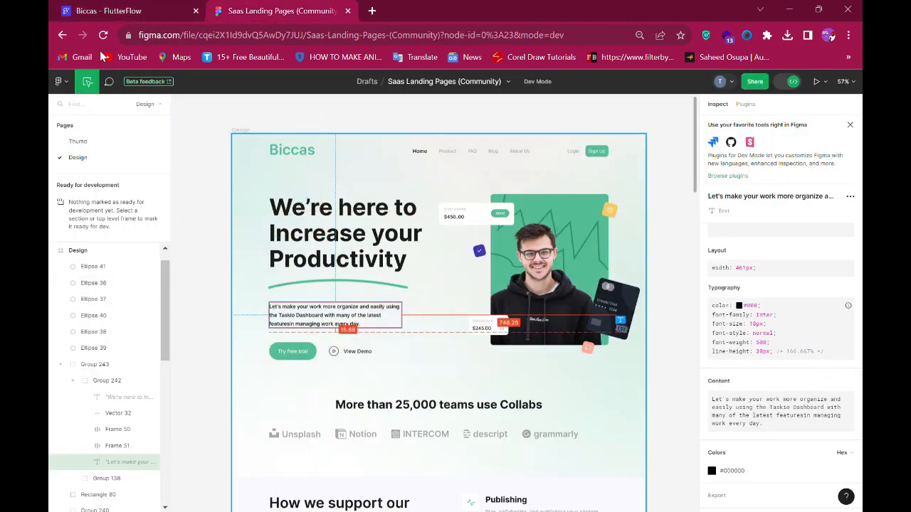
{"action": "left_click", "coordinate": [107, 11]}
{"action": "scroll", "coordinate": [791, 356], "scroll_direction": "down", "scroll_amount": 5}
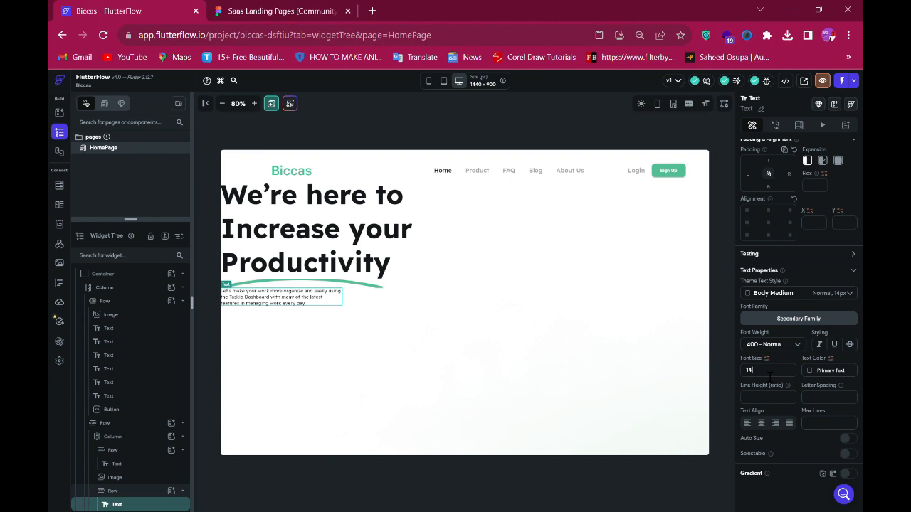
{"action": "key", "text": "BackSpace"}
{"action": "type", "text": "8"}
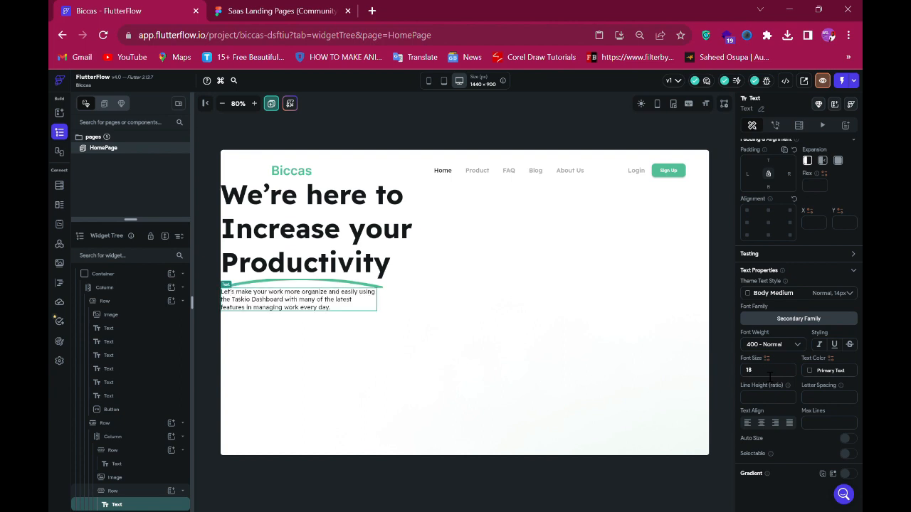
{"action": "left_click", "coordinate": [754, 345]}
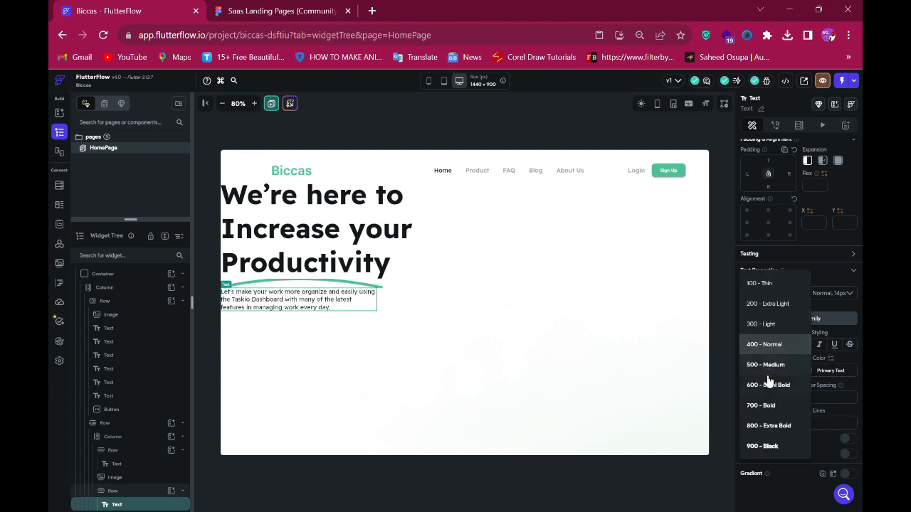
{"action": "left_click", "coordinate": [765, 364]}
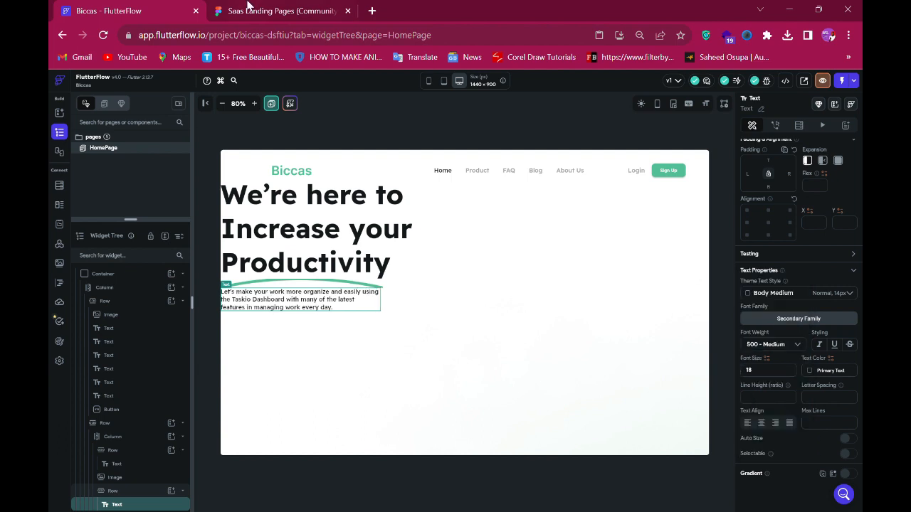
- Give the underline image a top padding of 30 to match the Figma spacing below the headline
{"action": "left_click", "coordinate": [250, 9]}
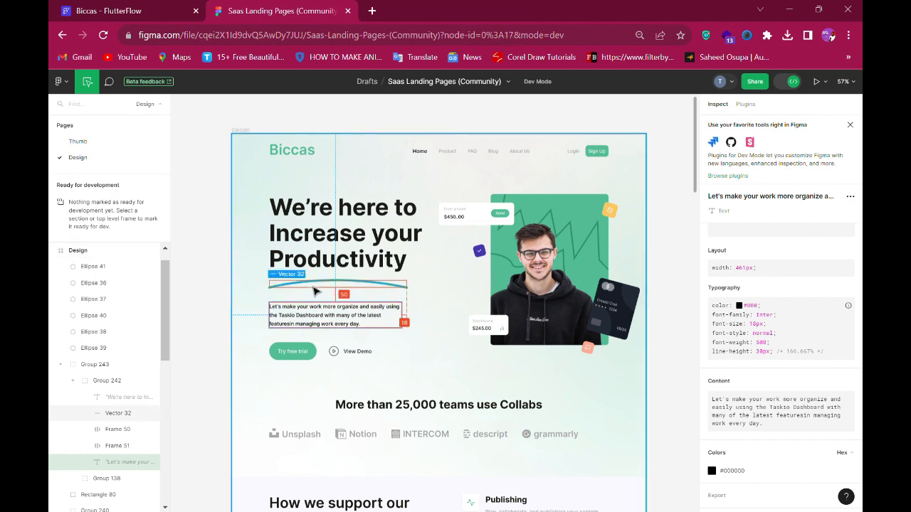
{"action": "left_click", "coordinate": [316, 286]}
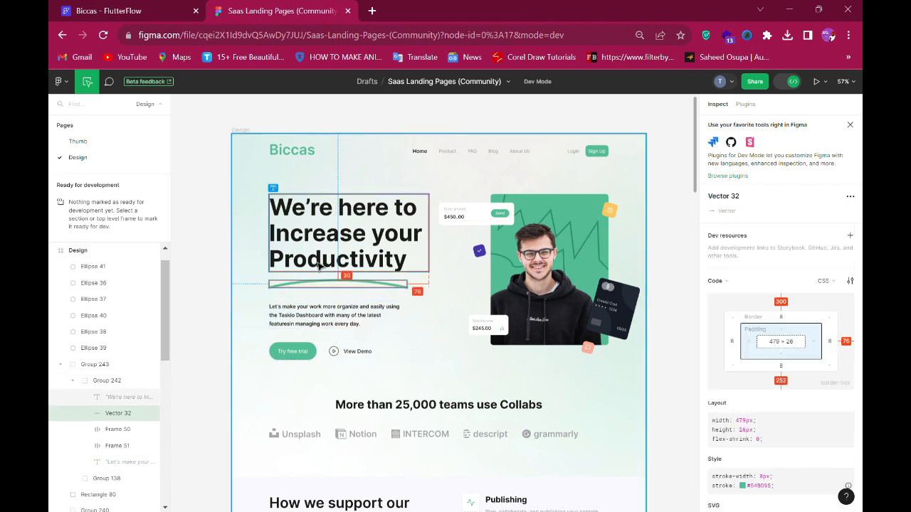
{"action": "left_click", "coordinate": [326, 319]}
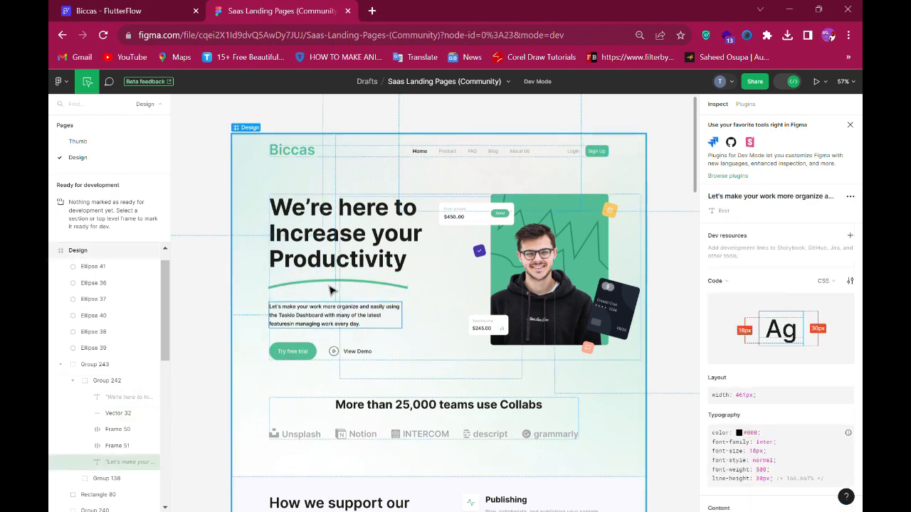
{"action": "key", "text": "ctrl+Tab"}
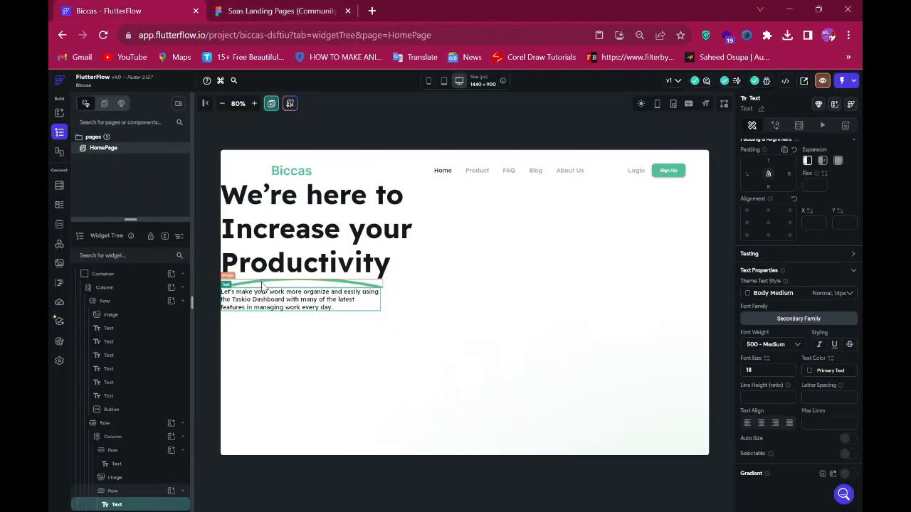
{"action": "left_click", "coordinate": [263, 285]}
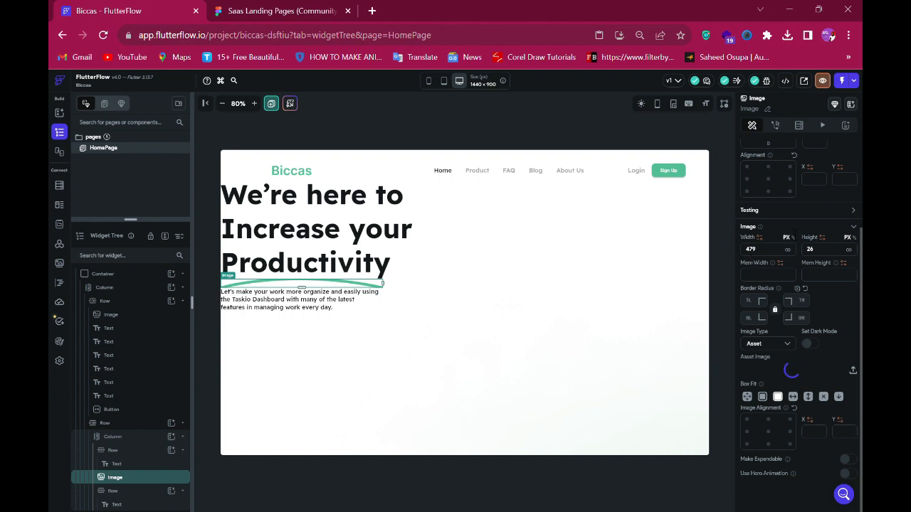
{"action": "scroll", "coordinate": [787, 227], "scroll_direction": "up", "scroll_amount": 3}
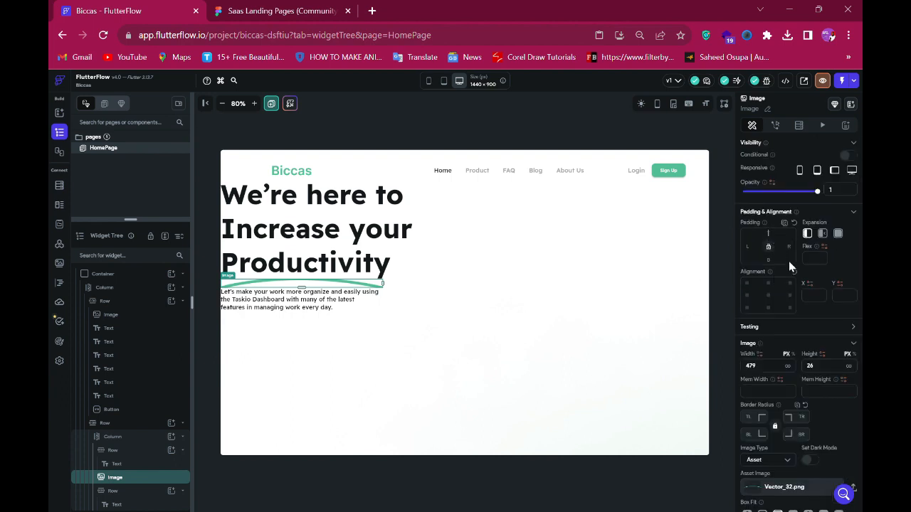
{"action": "type", "text": "8"}
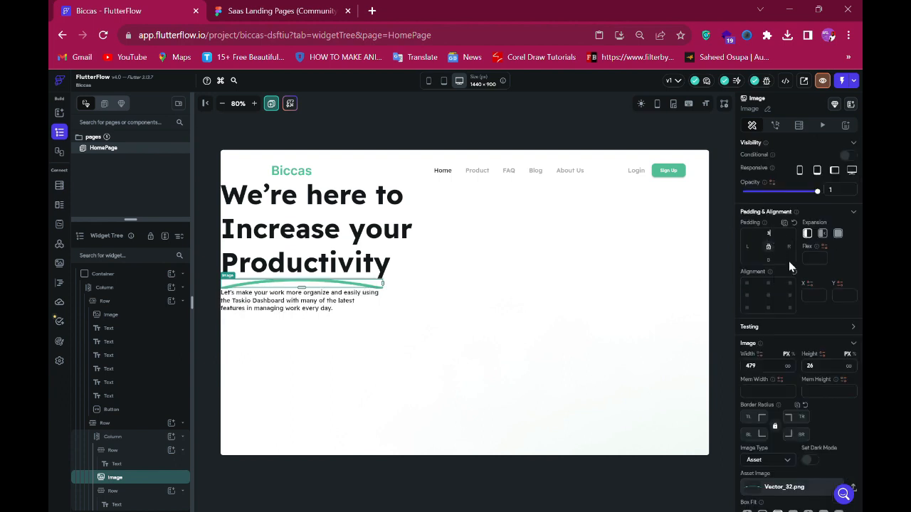
{"action": "type", "text": "0"}
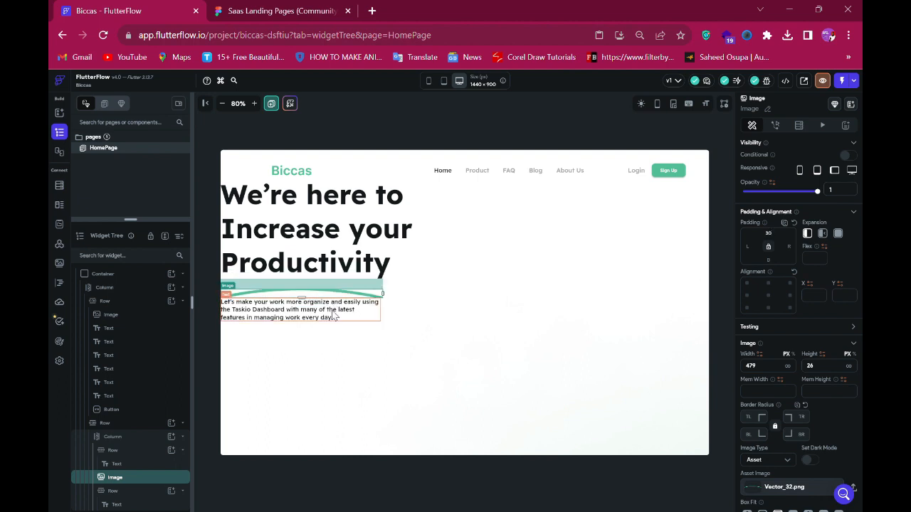
- Give the paragraph's row a top padding of 80 to space it below the underline image
{"action": "left_click", "coordinate": [334, 316]}
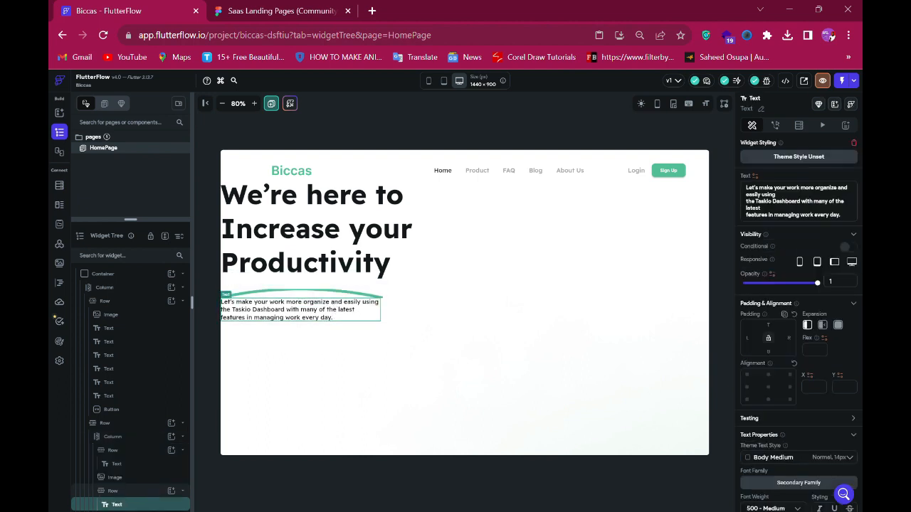
{"action": "left_click", "coordinate": [133, 492]}
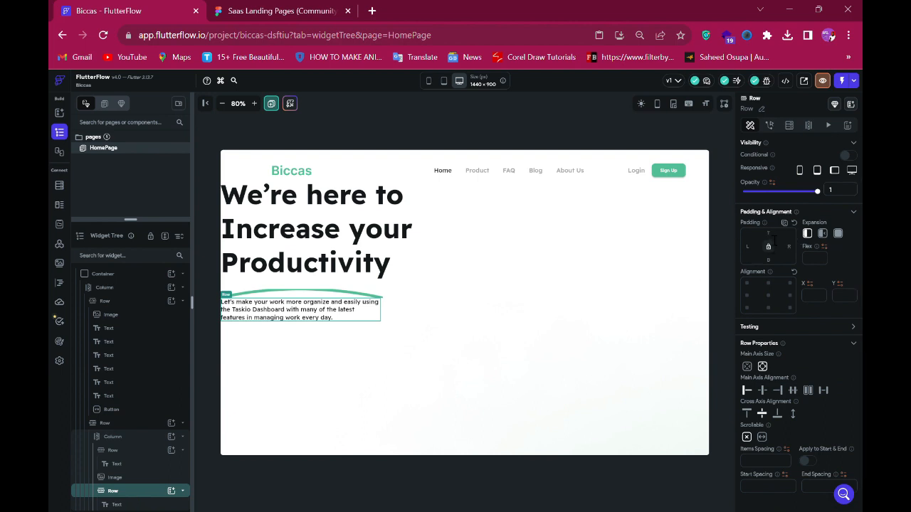
{"action": "type", "text": "8"}
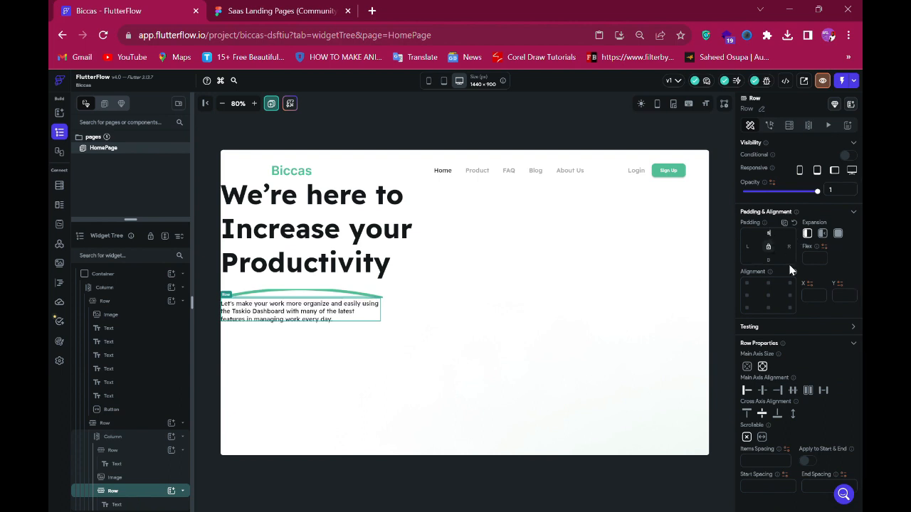
{"action": "type", "text": "0"}
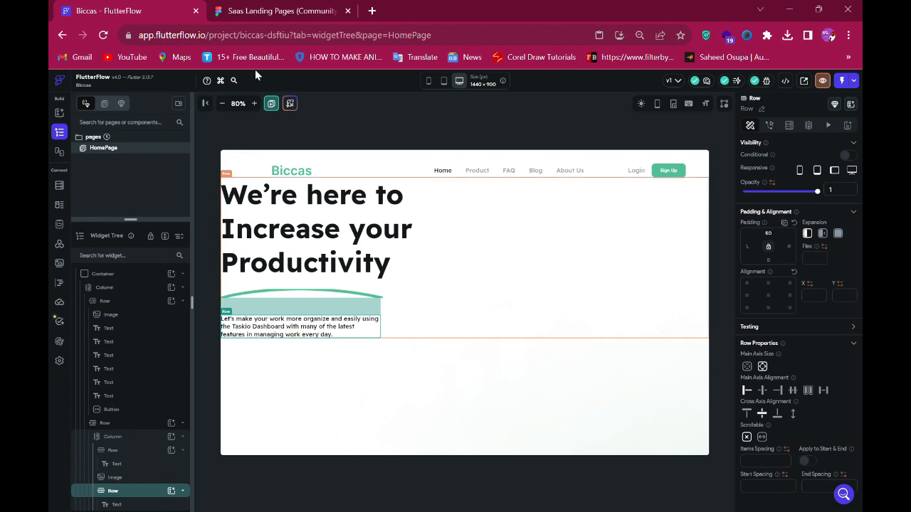
- Compare the button spacing in the Figma design, then add a Row widget to the hero column below the paragraph
{"action": "left_click", "coordinate": [246, 10]}
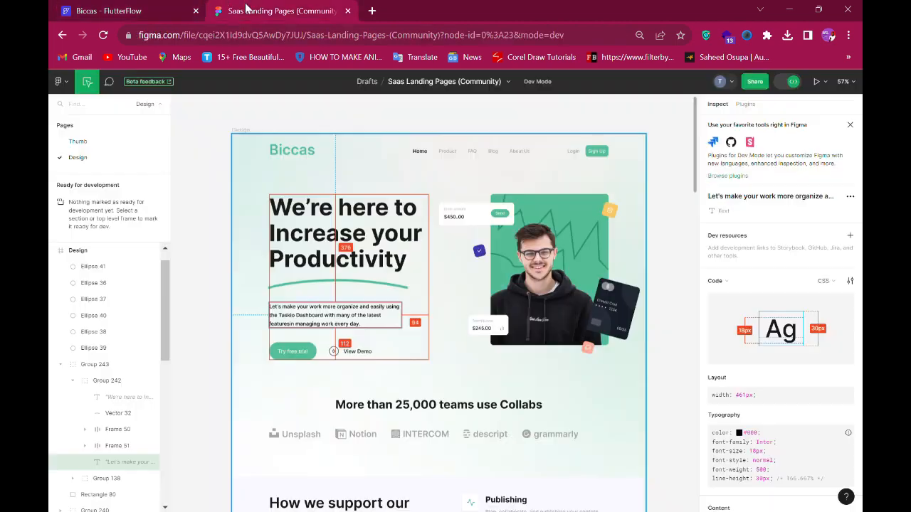
{"action": "left_click", "coordinate": [108, 12]}
{"action": "left_click", "coordinate": [417, 336]}
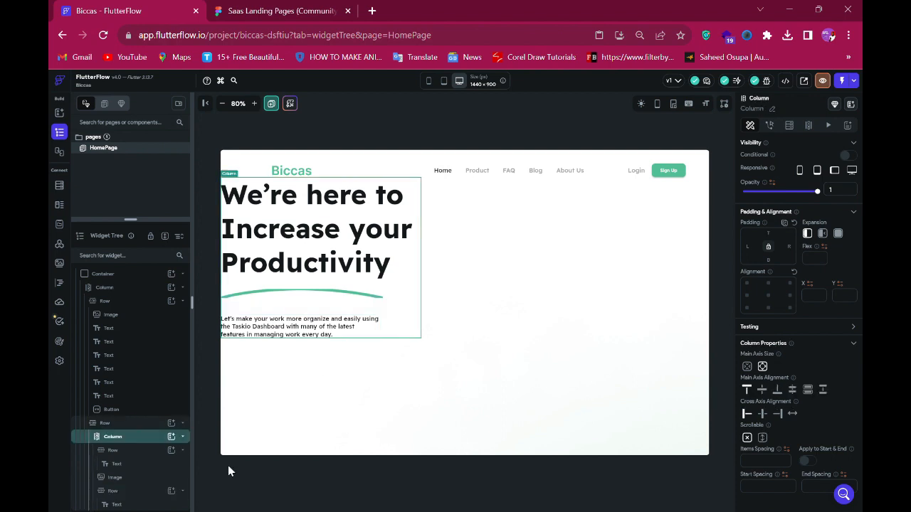
{"action": "left_click", "coordinate": [179, 440]}
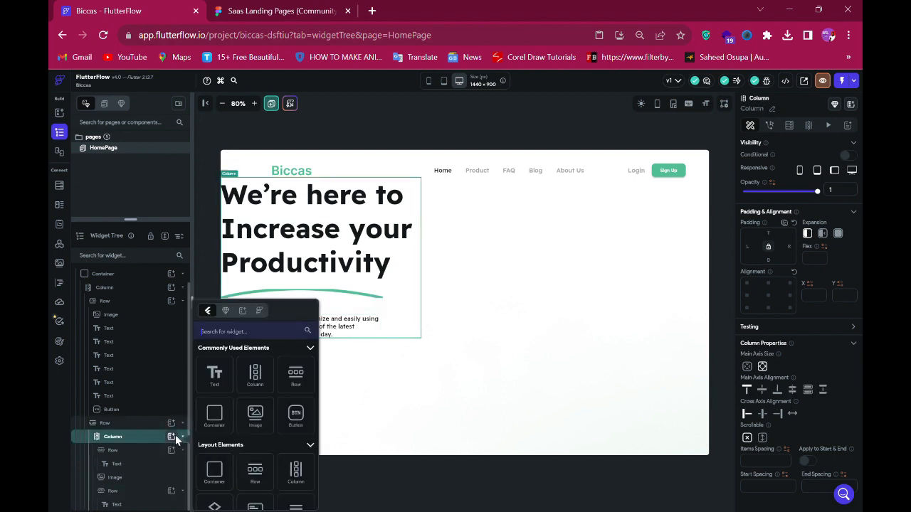
{"action": "left_click", "coordinate": [303, 387]}
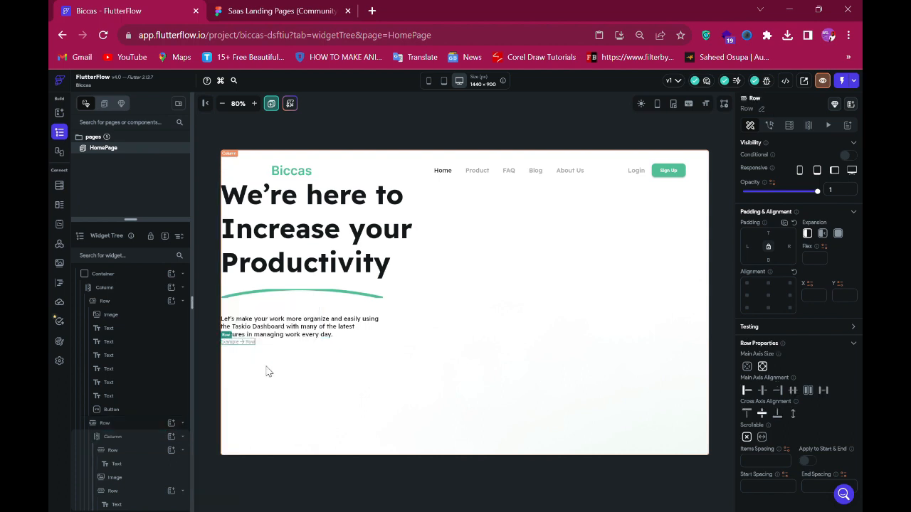
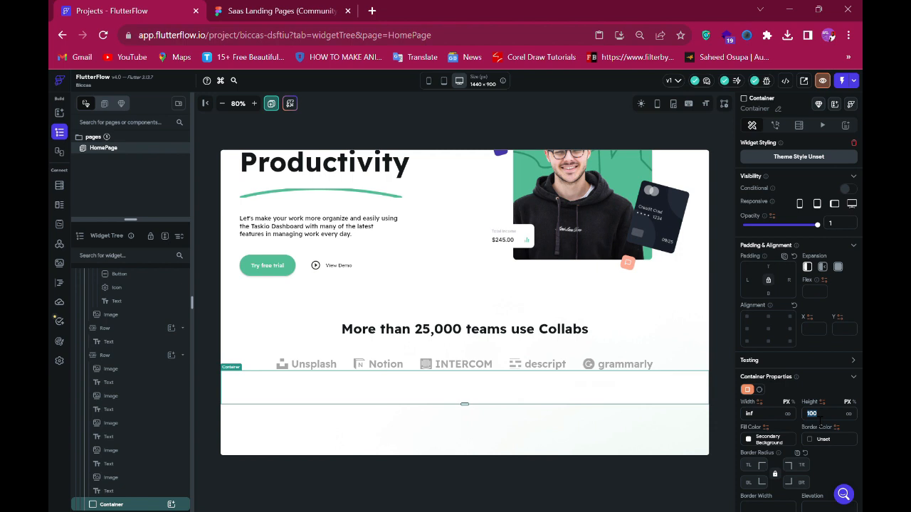
- Set the new container's fill color to #F9F8FE, copied from the Figma section background
{"action": "left_click", "coordinate": [279, 13]}
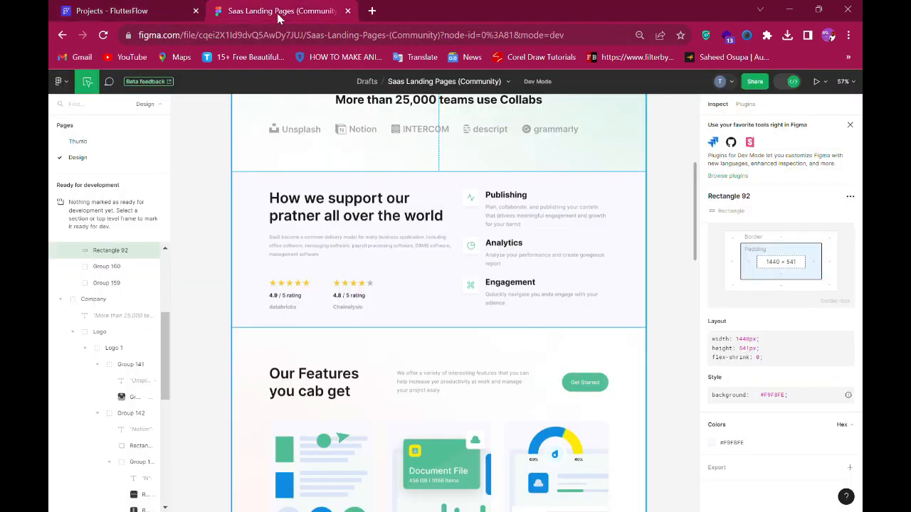
{"action": "left_click", "coordinate": [739, 447]}
{"action": "key", "text": "ctrl+shift+Tab"}
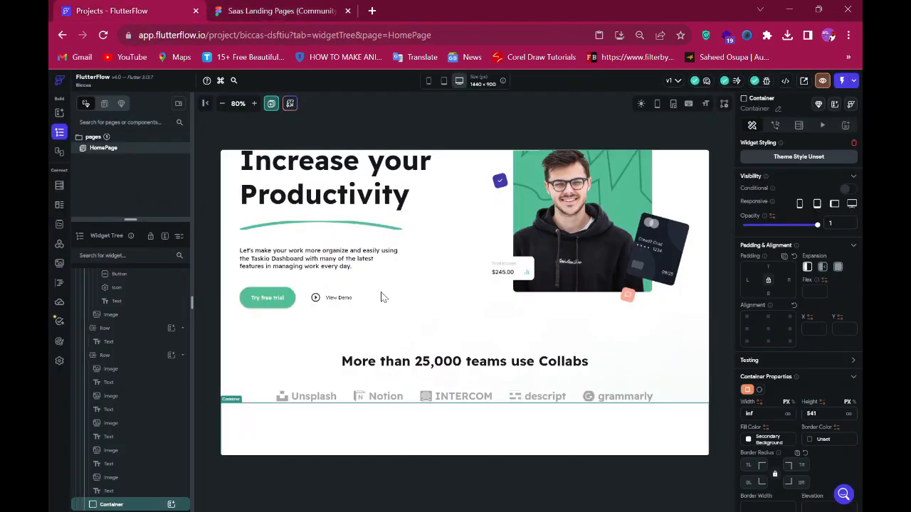
{"action": "scroll", "coordinate": [735, 452], "scroll_direction": "down", "scroll_amount": 2}
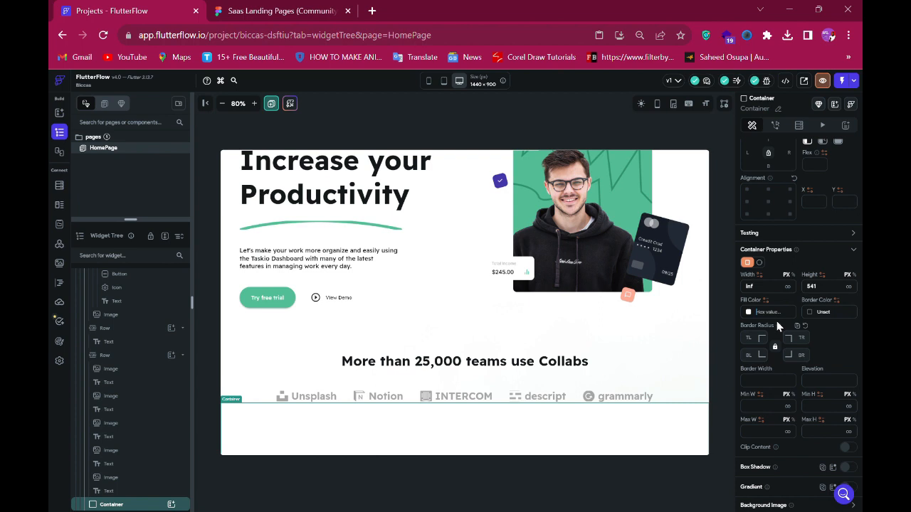
{"action": "key", "text": "Return"}
{"action": "scroll", "coordinate": [502, 338], "scroll_direction": "down", "scroll_amount": 5}
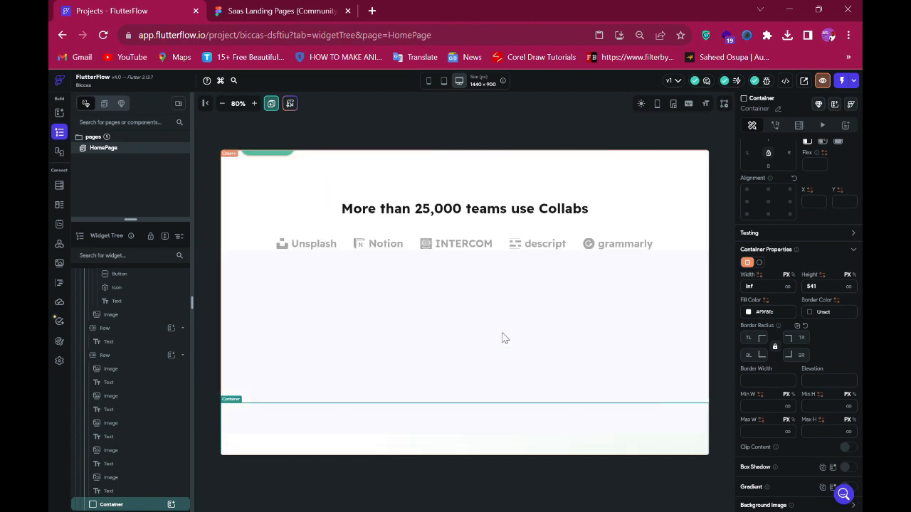
- Give the container a top padding of 130 to match the Figma section spacing
{"action": "left_click", "coordinate": [277, 12]}
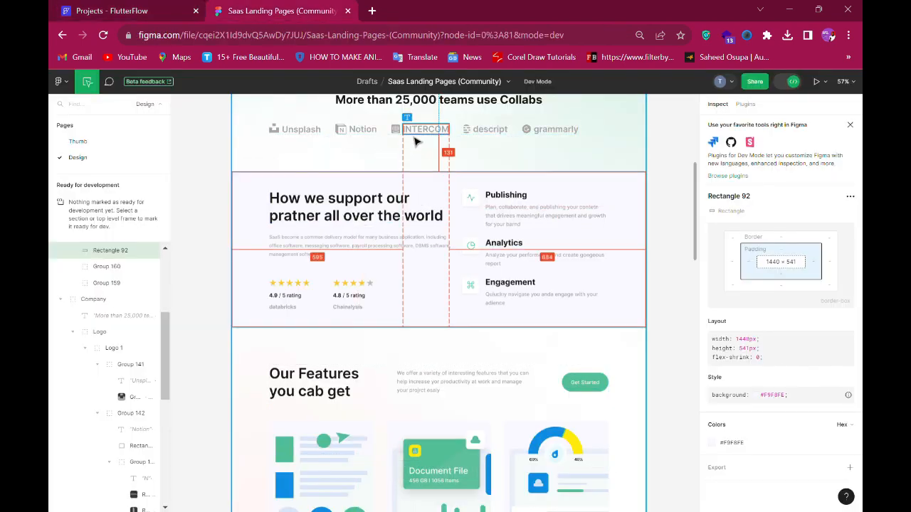
{"action": "left_click", "coordinate": [150, 10]}
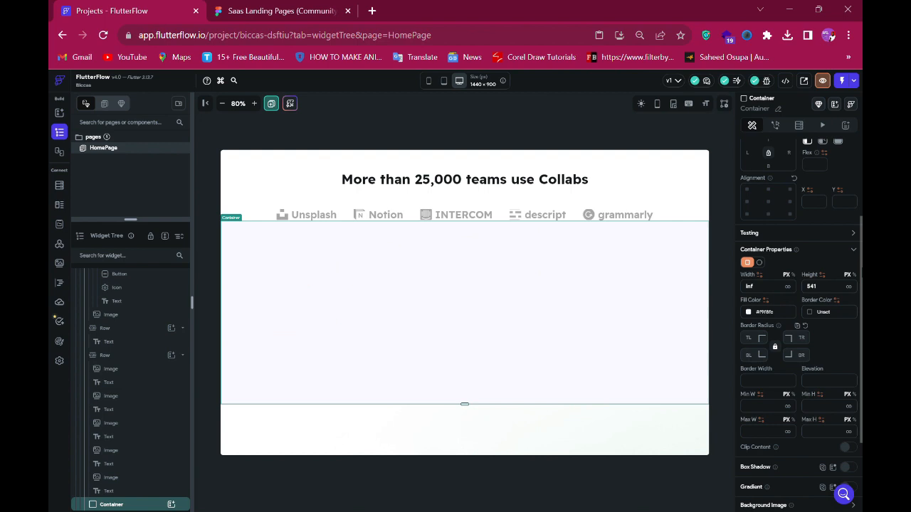
{"action": "scroll", "coordinate": [785, 207], "scroll_direction": "up", "scroll_amount": 3}
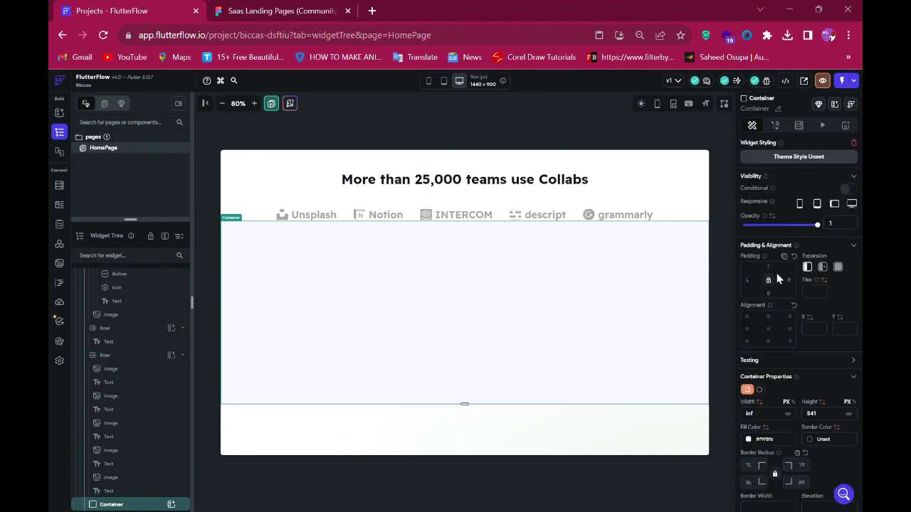
{"action": "type", "text": "30"}
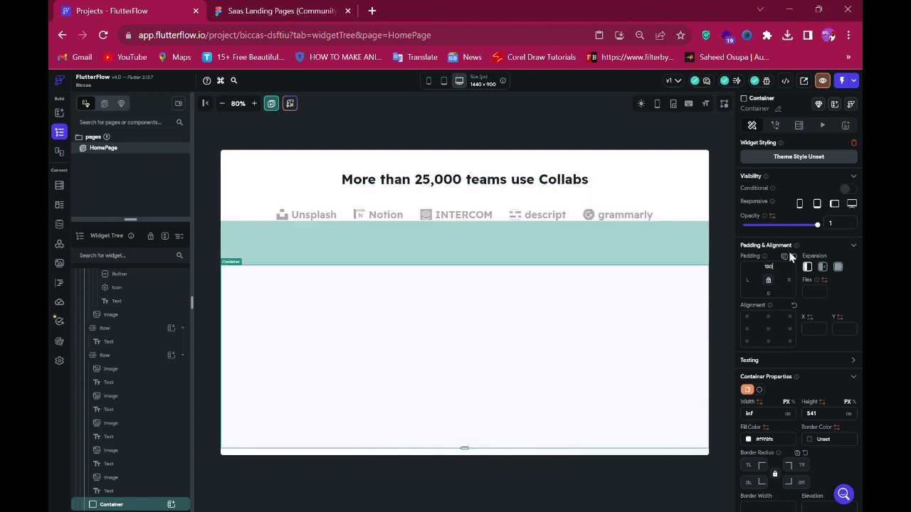
{"action": "scroll", "coordinate": [498, 334], "scroll_direction": "down", "scroll_amount": 1}
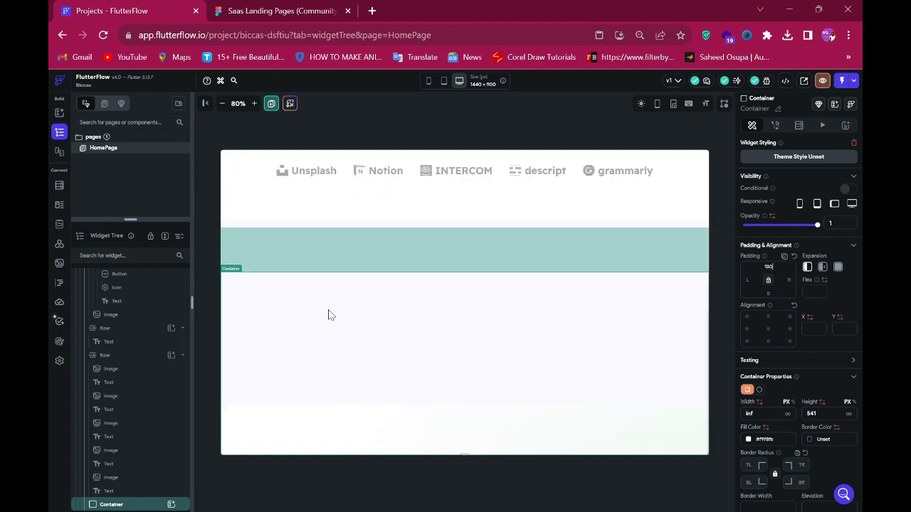
- Add a Row widget inside the container, then add a Column inside that row
{"action": "left_click", "coordinate": [245, 10]}
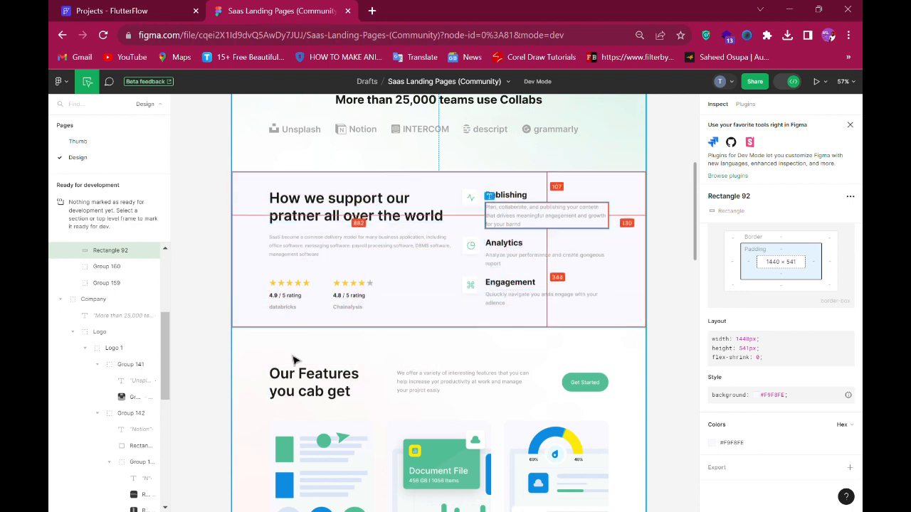
{"action": "left_click", "coordinate": [109, 13]}
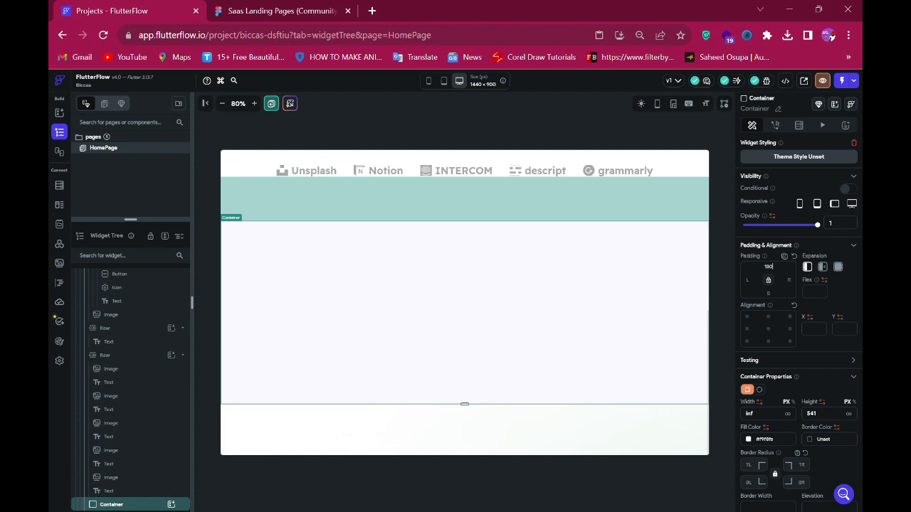
{"action": "left_click", "coordinate": [172, 505]}
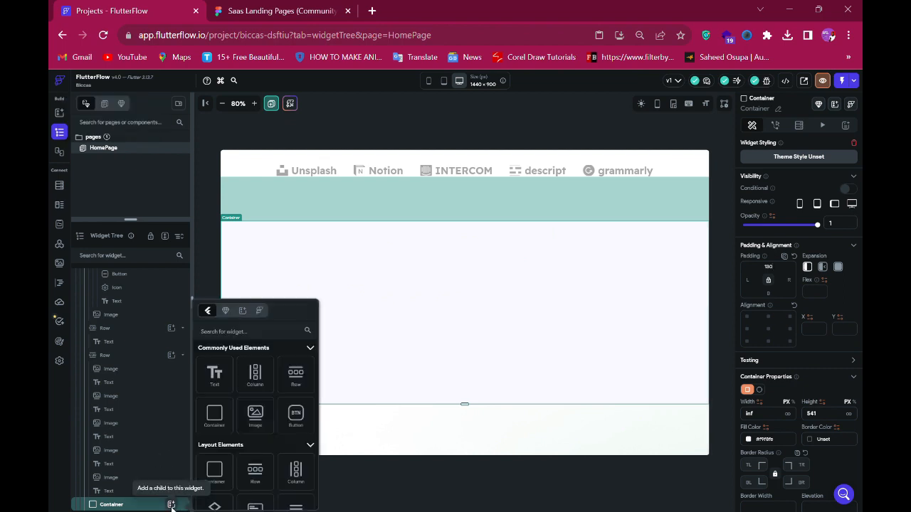
{"action": "left_click", "coordinate": [296, 382]}
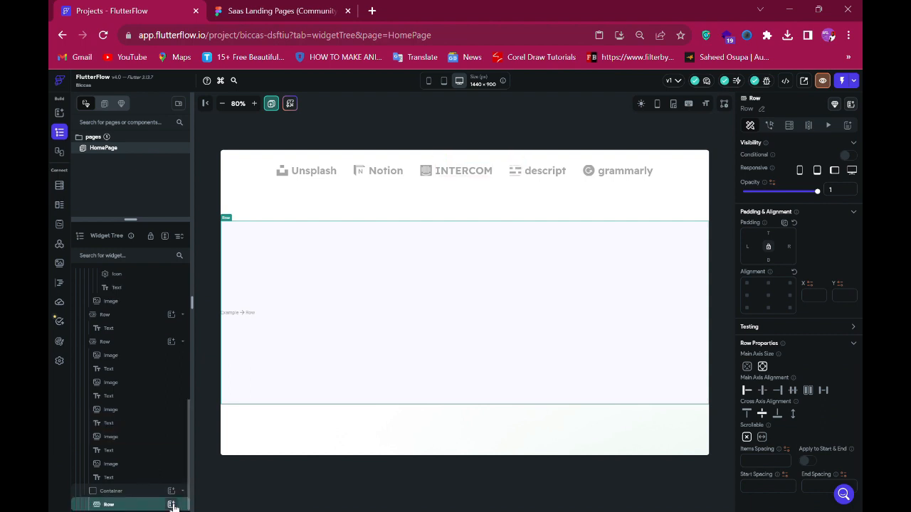
{"action": "left_click", "coordinate": [171, 504]}
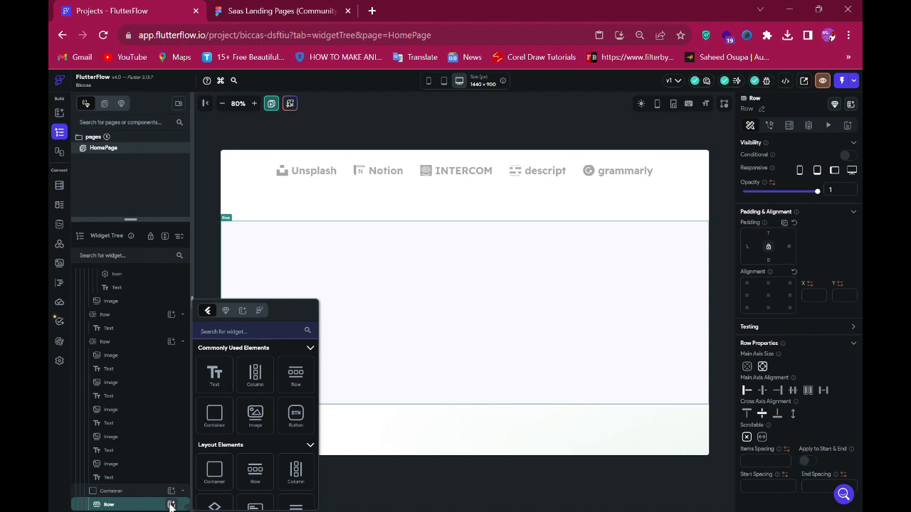
{"action": "left_click", "coordinate": [262, 385]}
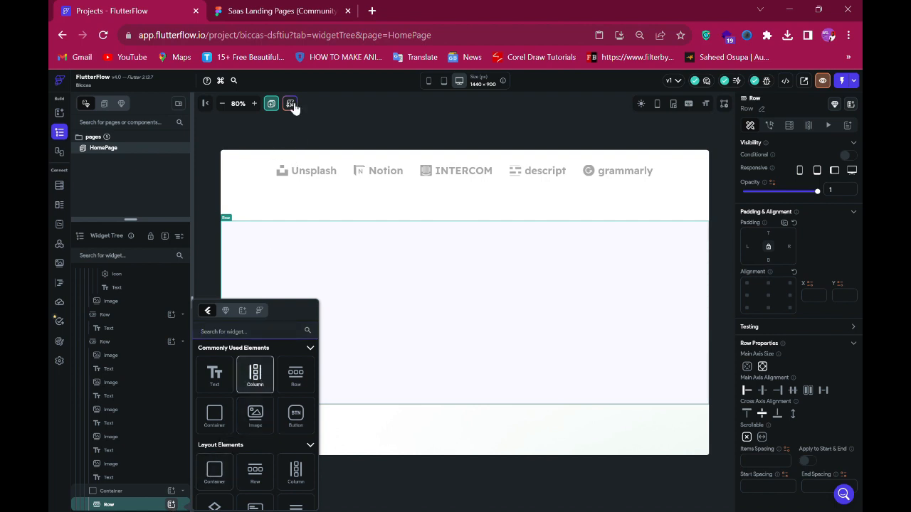
- Copy the text of the 'How we support our pratner all over the world' heading from the Figma design
{"action": "left_click", "coordinate": [275, 9]}
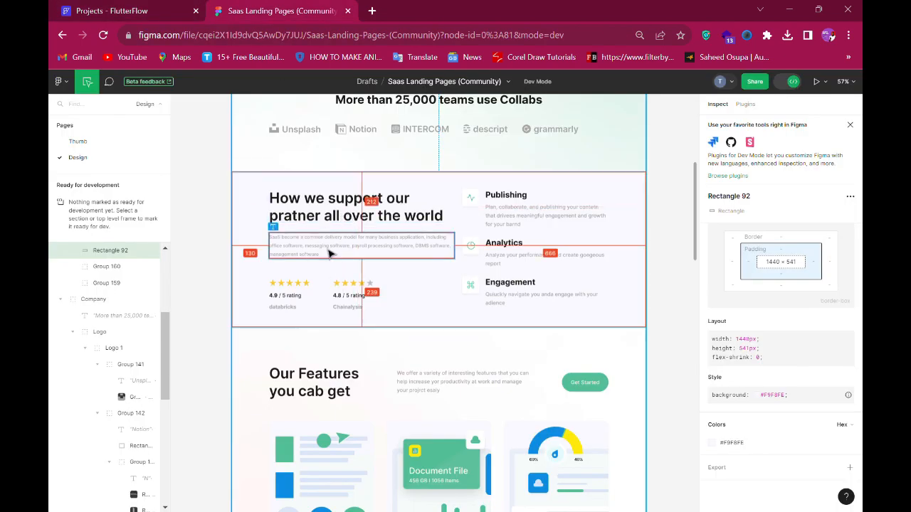
{"action": "left_click", "coordinate": [330, 207]}
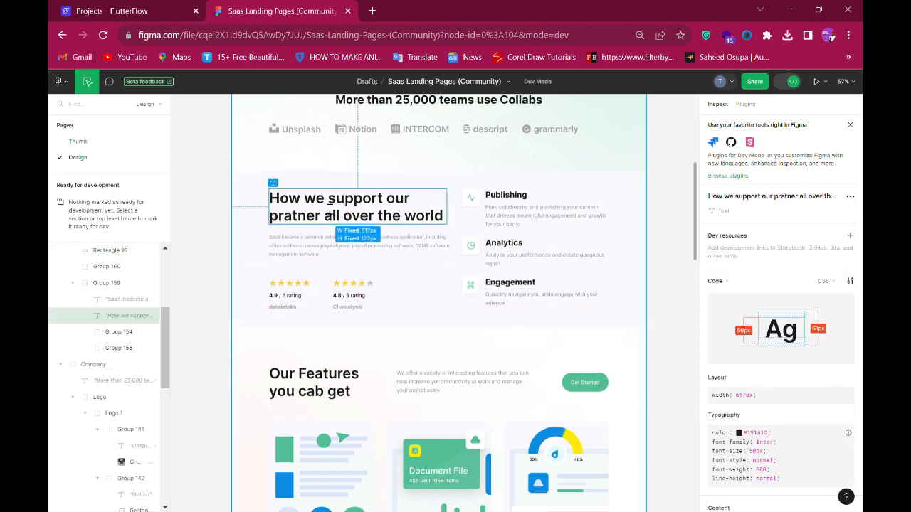
{"action": "scroll", "coordinate": [809, 346], "scroll_direction": "down", "scroll_amount": 3}
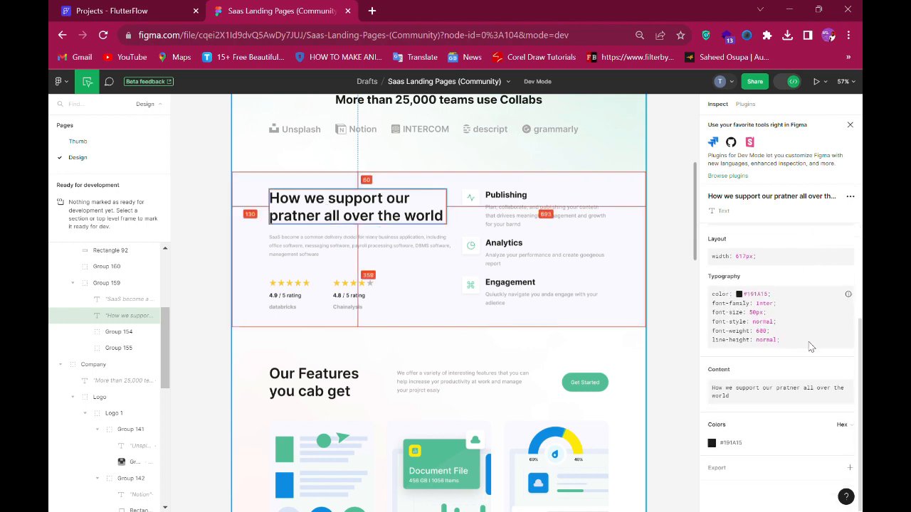
{"action": "left_click", "coordinate": [835, 387]}
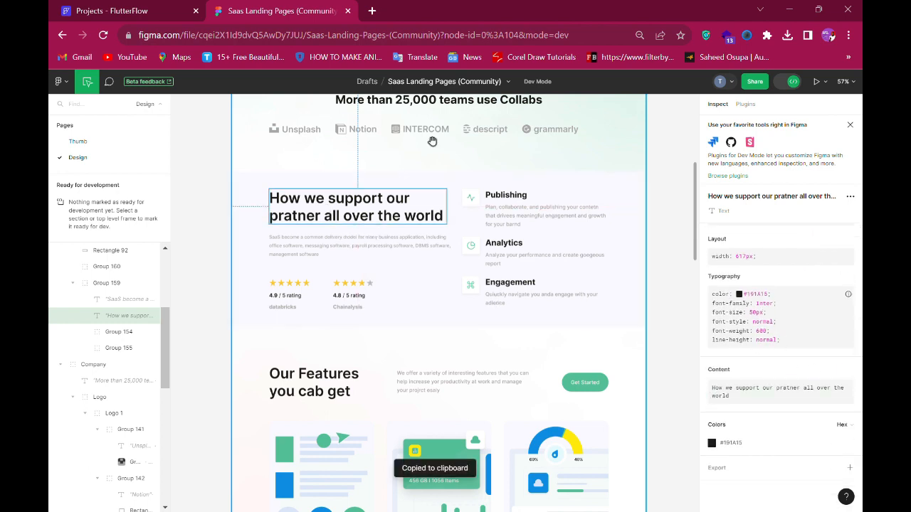
{"action": "left_click", "coordinate": [112, 11]}
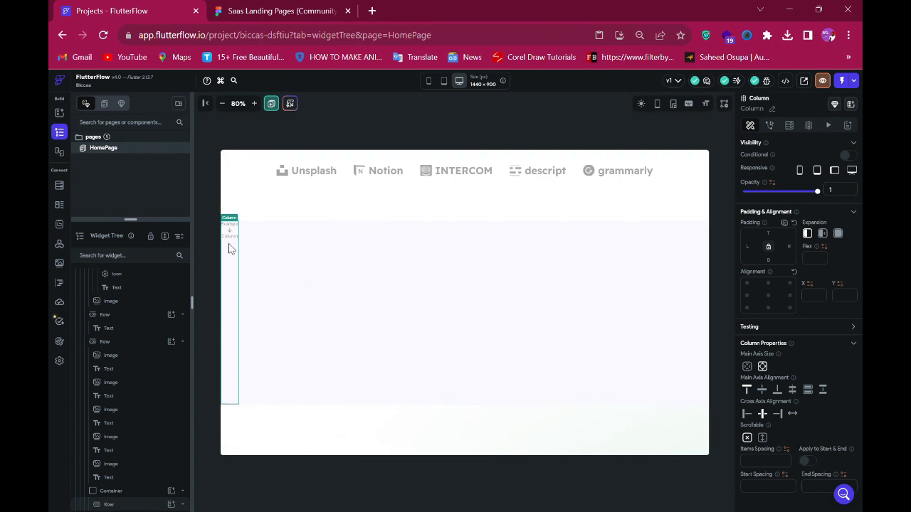
- Add a Row inside the column with a Text widget, and paste the copied heading text into it
{"action": "scroll", "coordinate": [167, 491], "scroll_direction": "down", "scroll_amount": 1}
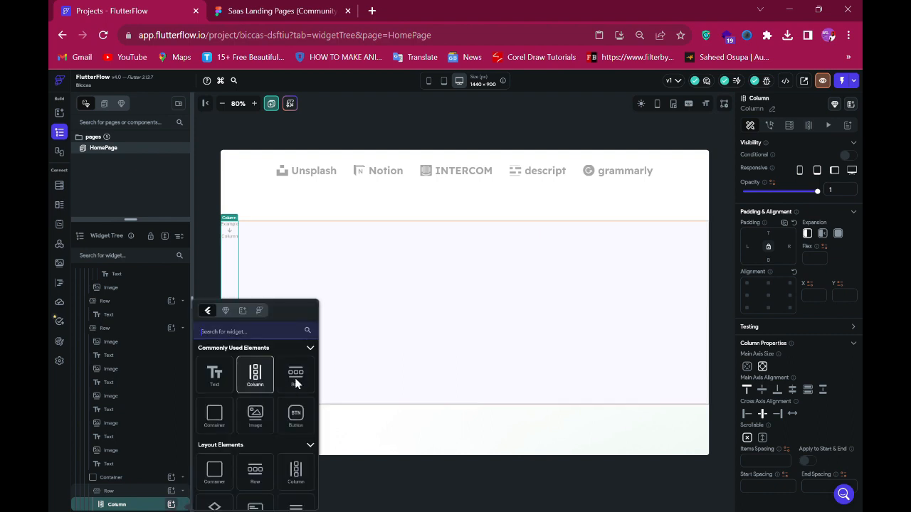
{"action": "left_click", "coordinate": [296, 377]}
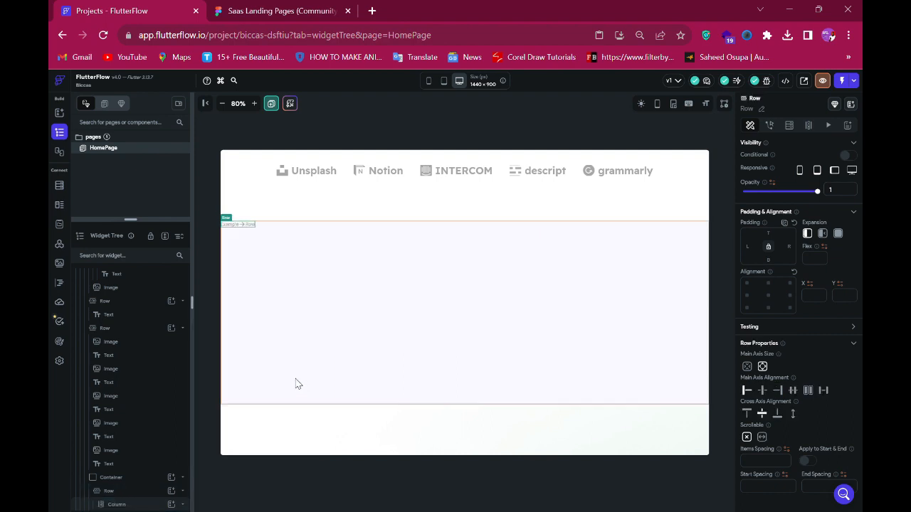
{"action": "scroll", "coordinate": [142, 472], "scroll_direction": "down", "scroll_amount": 1}
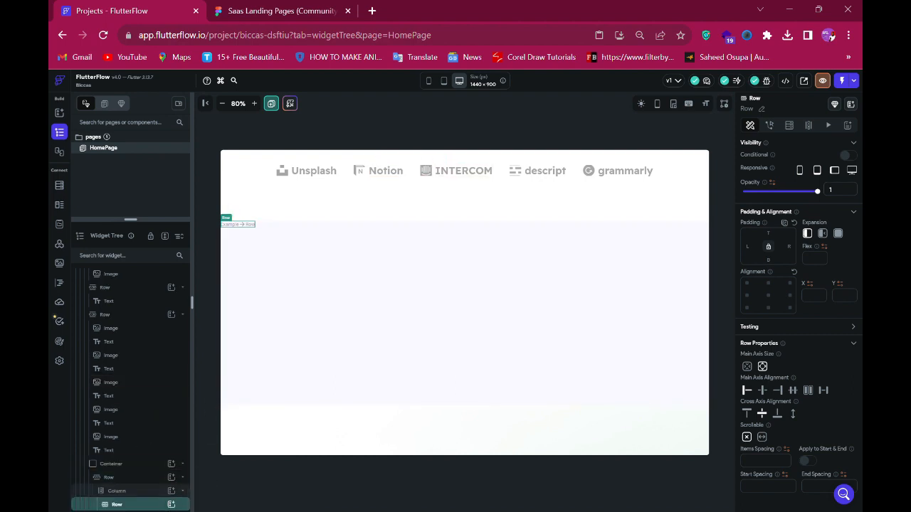
{"action": "left_click", "coordinate": [172, 504]}
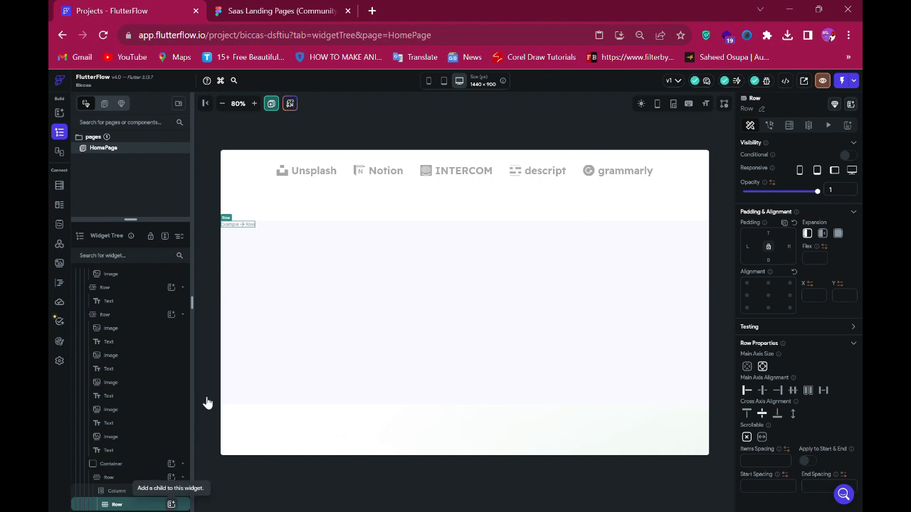
{"action": "left_click", "coordinate": [216, 376]}
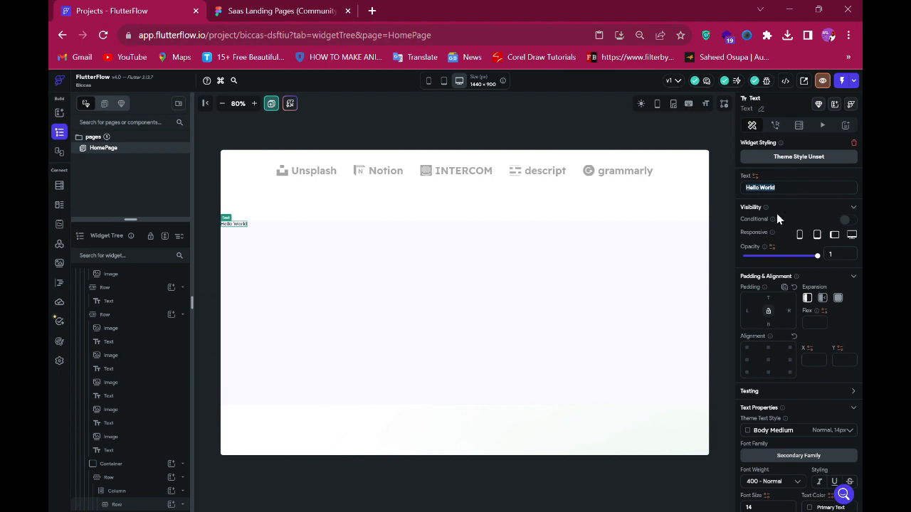
{"action": "key", "text": "ctrl+v"}
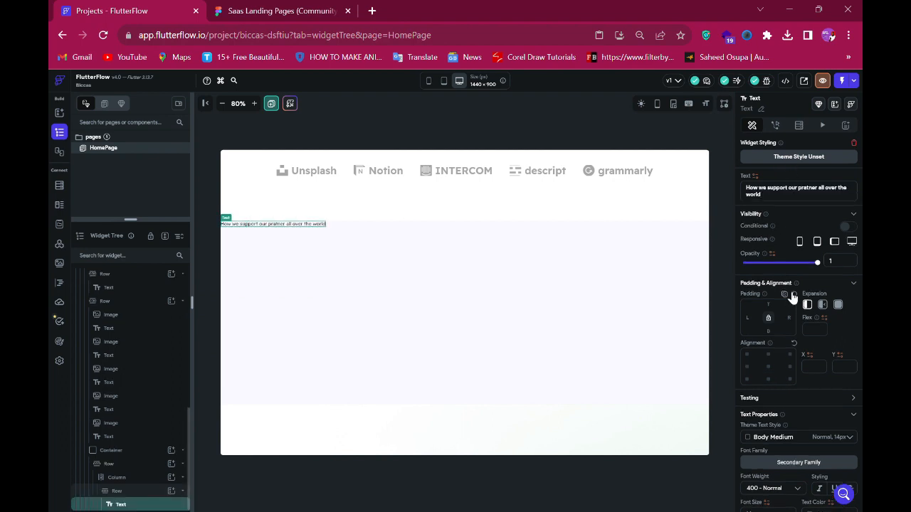
- Set the heading's font size to 50 and its font weight to 600 - Semi Bold
{"action": "scroll", "coordinate": [791, 356], "scroll_direction": "down", "scroll_amount": 1}
{"action": "scroll", "coordinate": [795, 405], "scroll_direction": "down", "scroll_amount": 1}
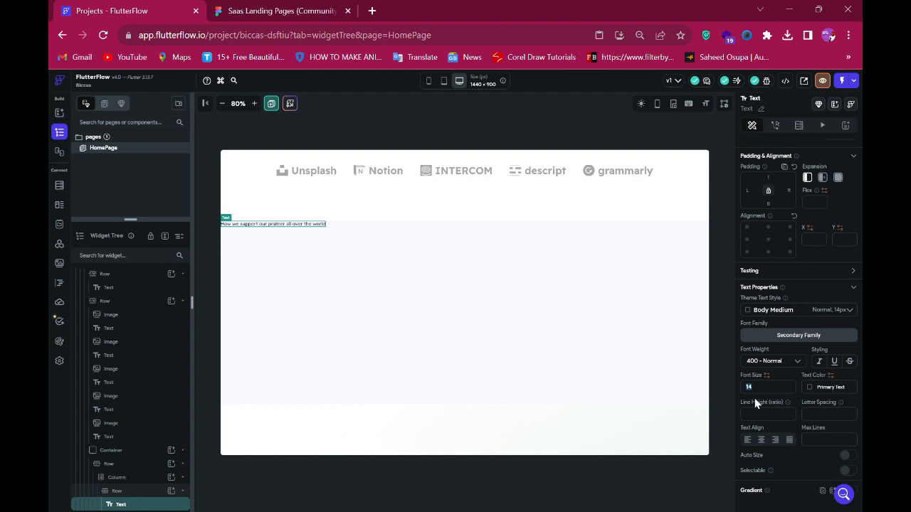
{"action": "type", "text": "60"}
{"action": "left_click", "coordinate": [778, 362]}
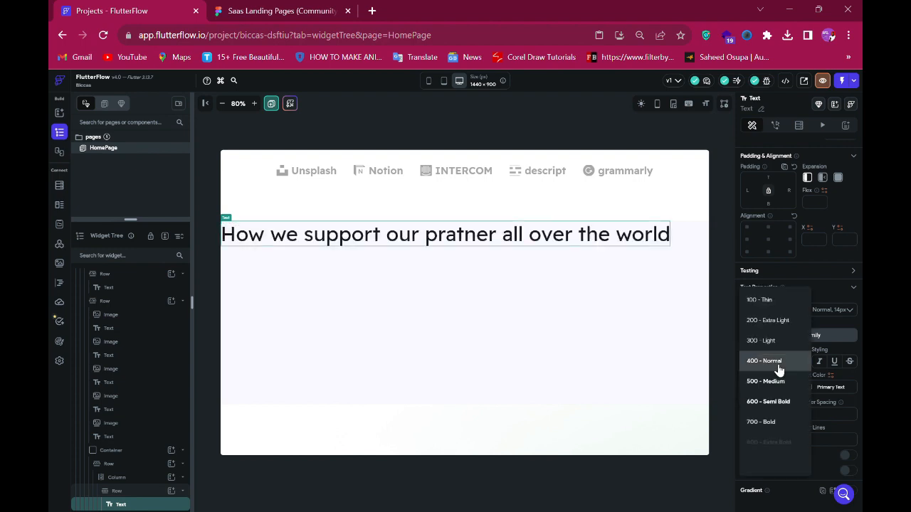
{"action": "left_click", "coordinate": [764, 401]}
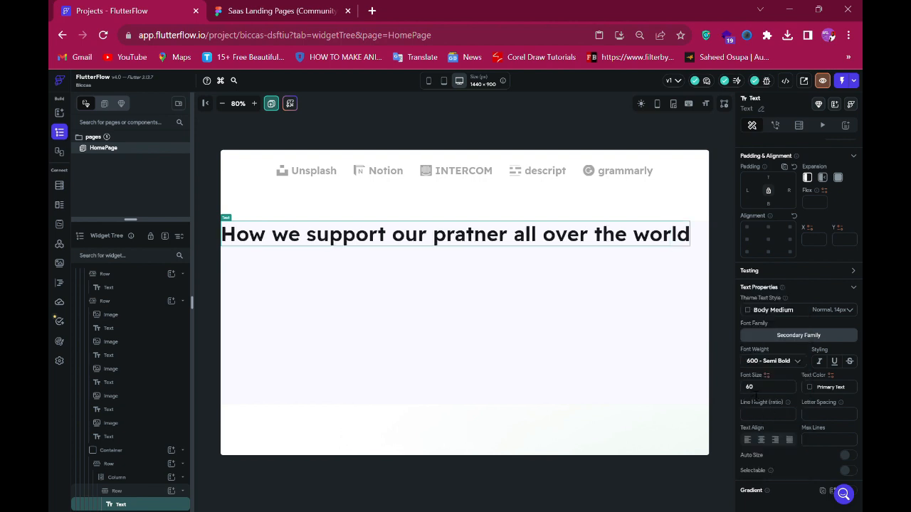
{"action": "key", "text": "BackSpace"}
{"action": "key", "text": "BackSpace"}
{"action": "type", "text": "50"}
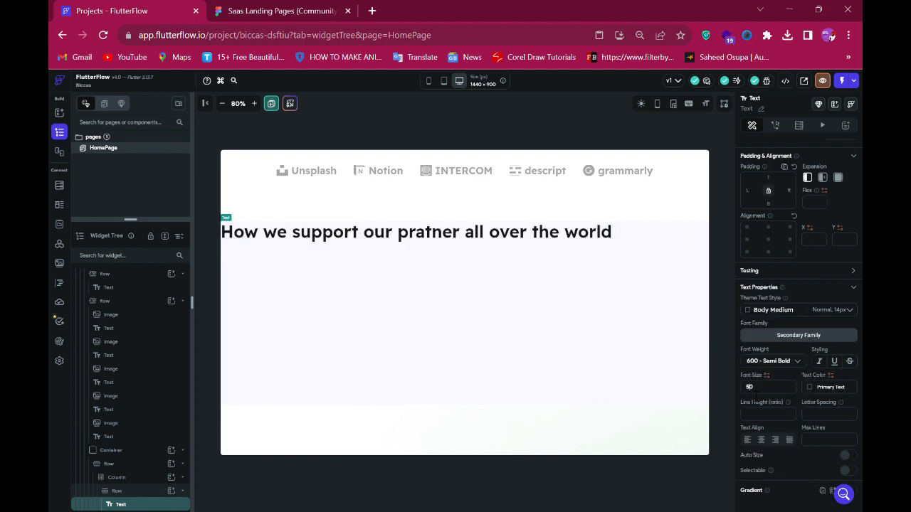
- Compare the heading in Figma, then break the heading text onto a new line after 'How we support our'
{"action": "left_click", "coordinate": [286, 11]}
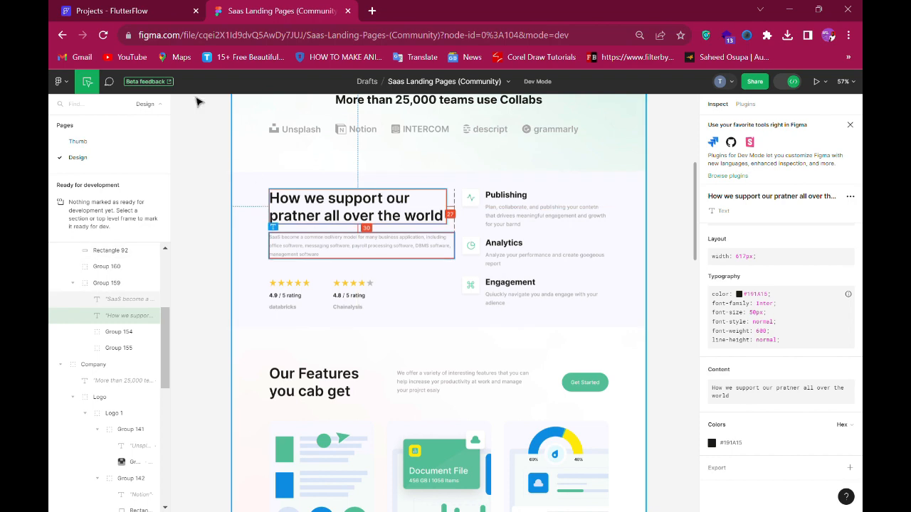
{"action": "left_click", "coordinate": [139, 16]}
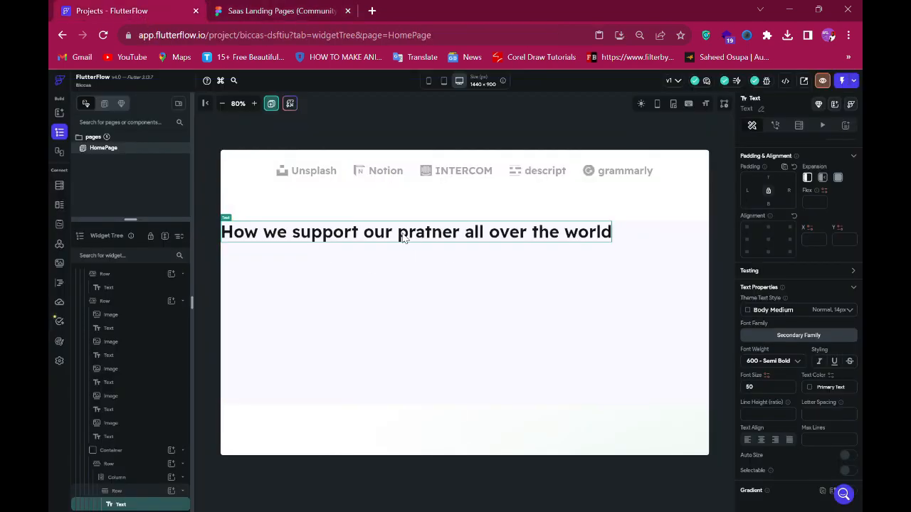
{"action": "scroll", "coordinate": [783, 178], "scroll_direction": "up", "scroll_amount": 2}
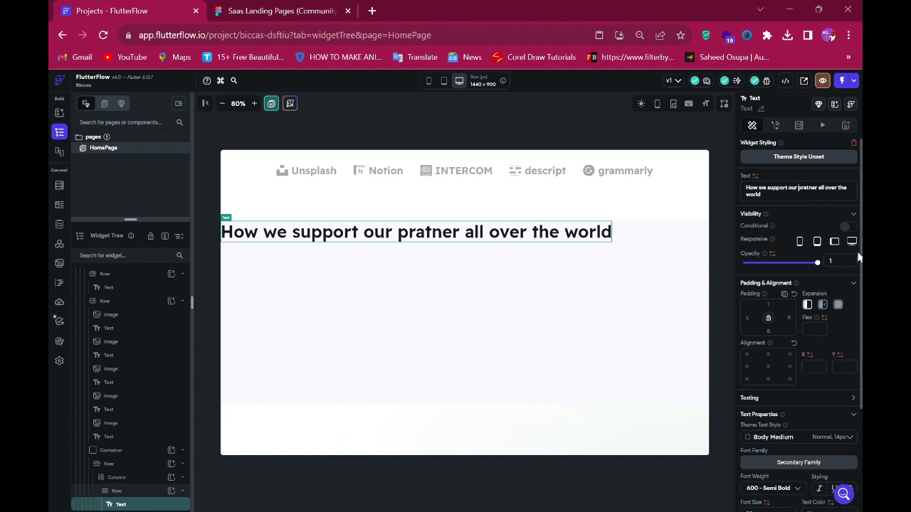
{"action": "key", "text": "Return"}
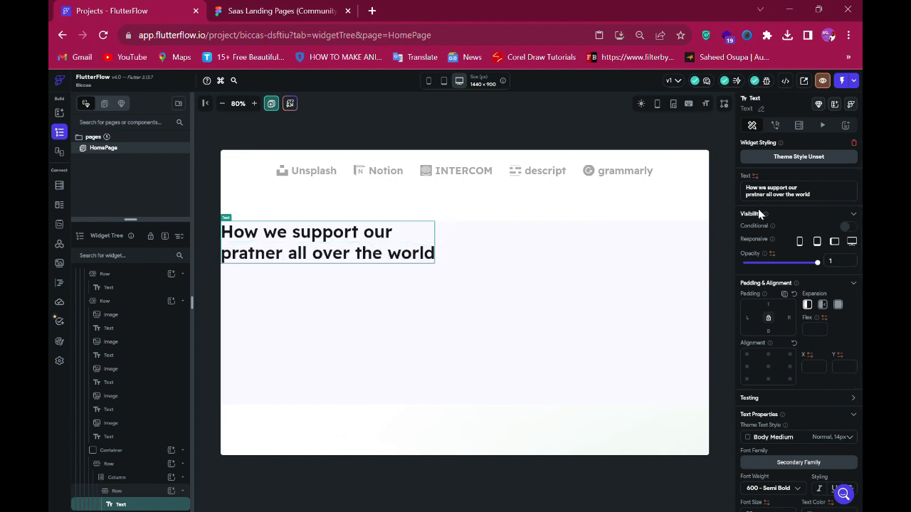
{"action": "key", "text": "Delete"}
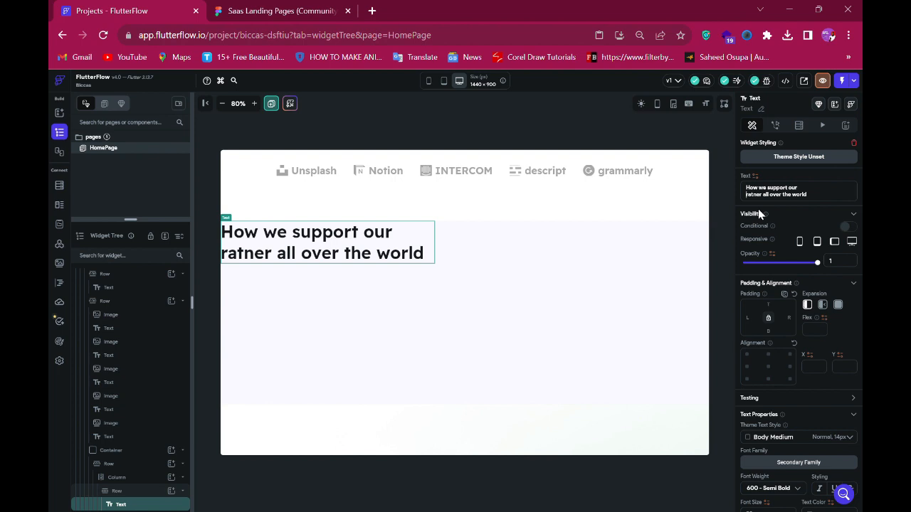
- Correct the heading's misspelled word 'pratner' to 'partner'
{"action": "key", "text": "Delete"}
{"action": "key", "text": "Delete"}
{"action": "key", "text": "Delete"}
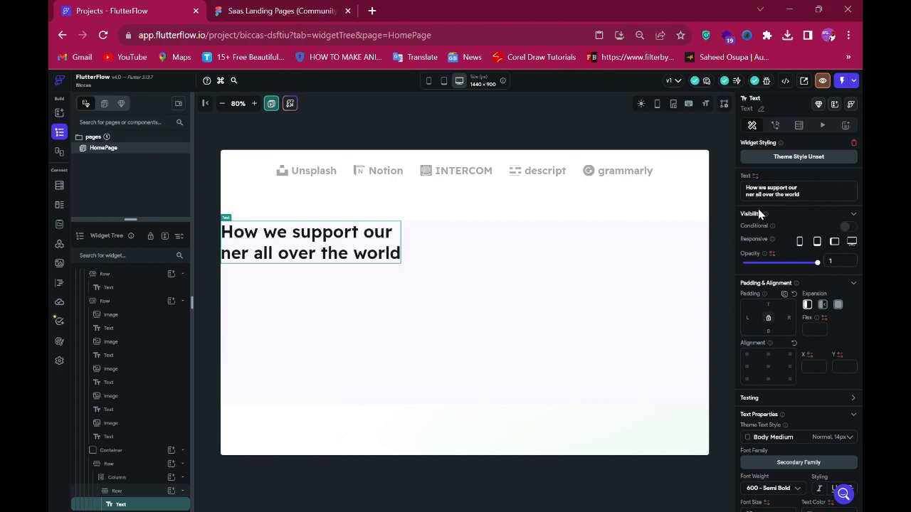
{"action": "type", "text": "pa"}
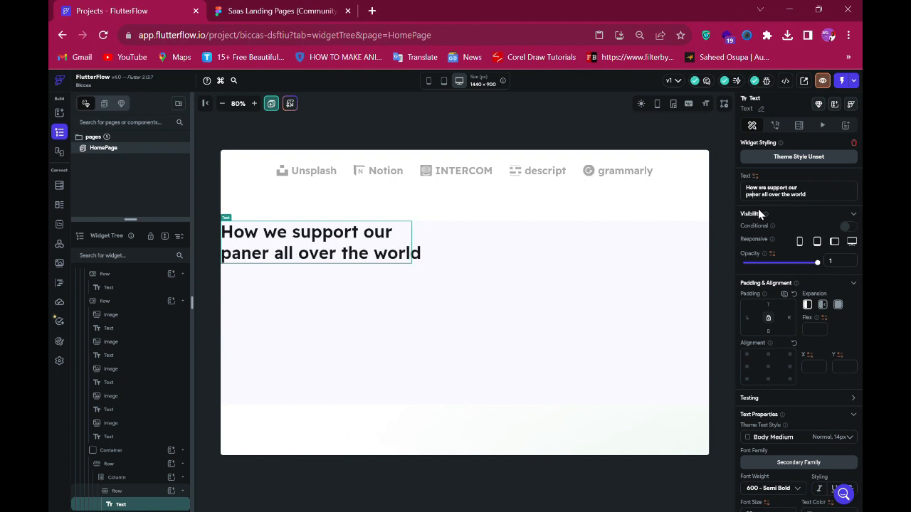
{"action": "type", "text": "rt"}
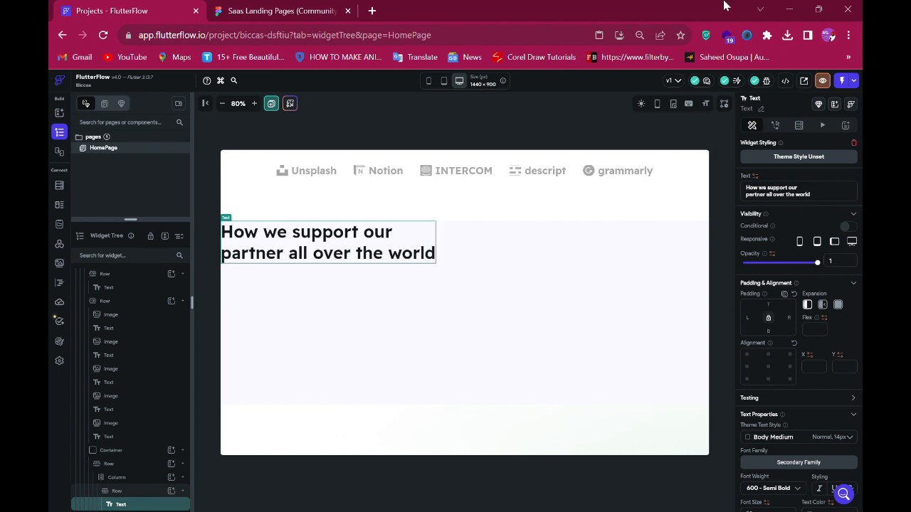
- Select the 'SaaS become a common delivery model…' paragraph in the Figma design and copy its text content
{"action": "left_click", "coordinate": [250, 11]}
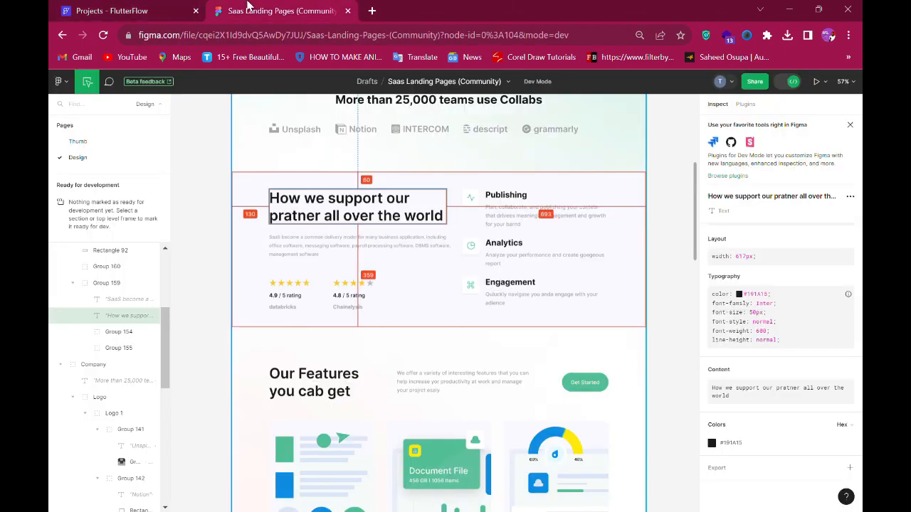
{"action": "left_click", "coordinate": [316, 252]}
{"action": "scroll", "coordinate": [725, 377], "scroll_direction": "down", "scroll_amount": 2}
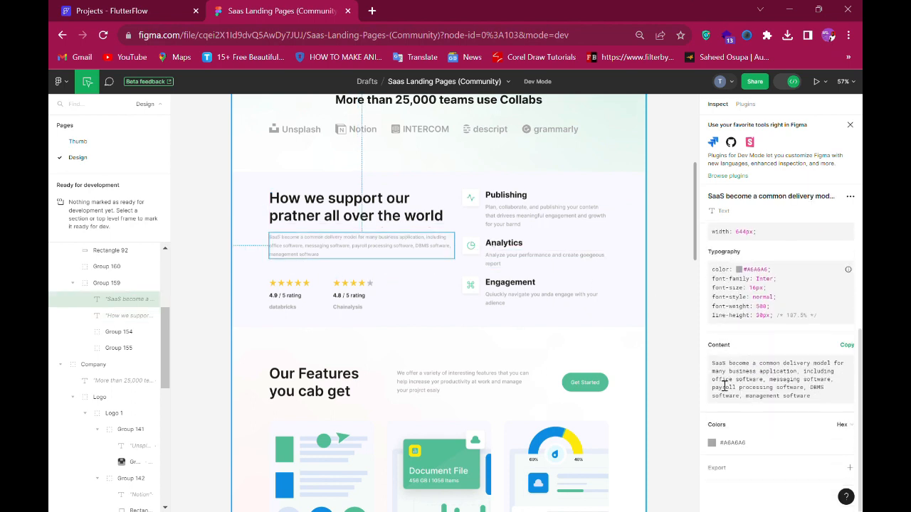
{"action": "left_click", "coordinate": [847, 347]}
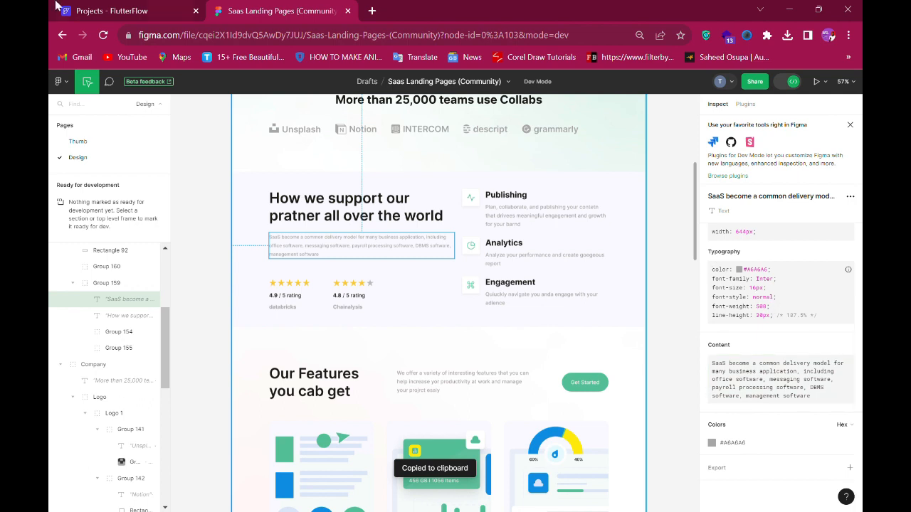
- Select the column holding the heading row and paste a duplicate heading row into it
{"action": "left_click", "coordinate": [111, 12]}
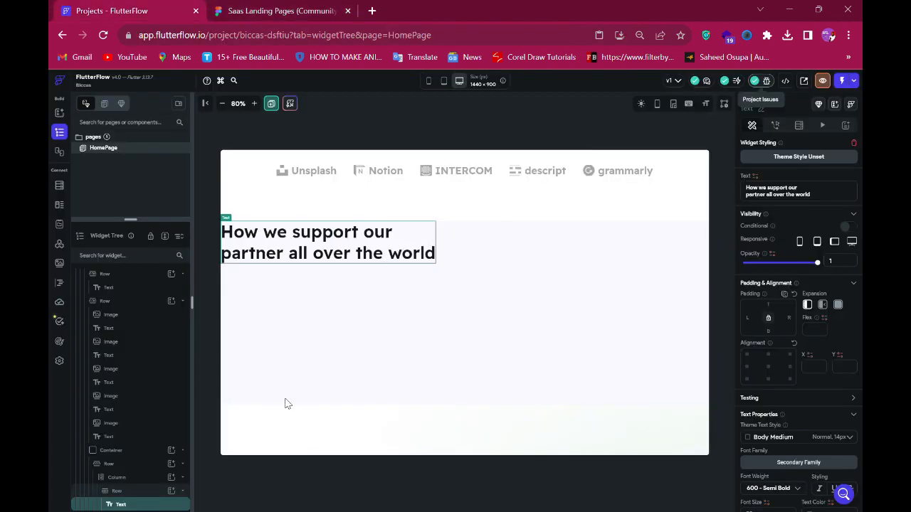
{"action": "left_click", "coordinate": [140, 491]}
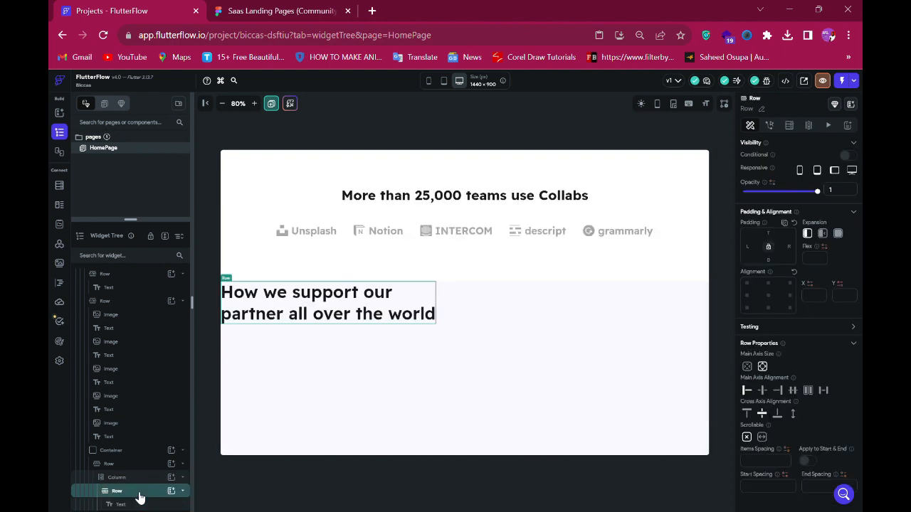
{"action": "key", "text": "Up"}
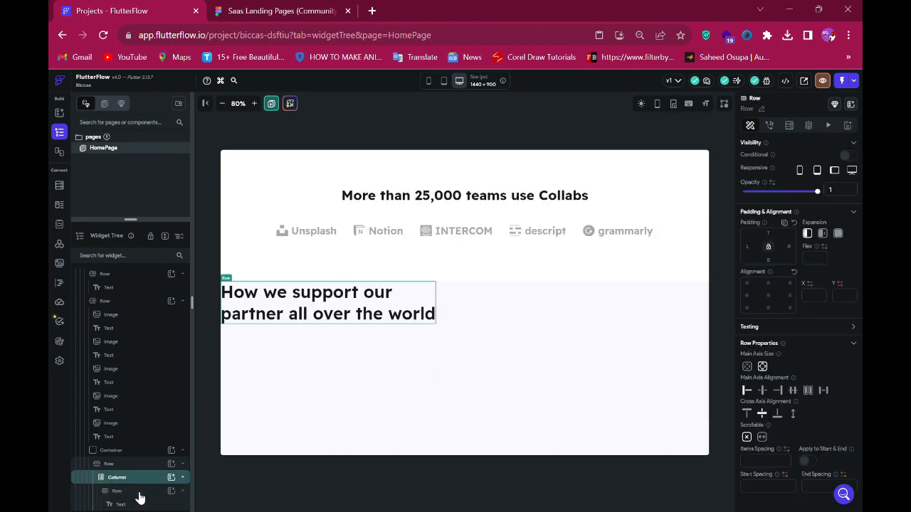
{"action": "key", "text": "ctrl+v"}
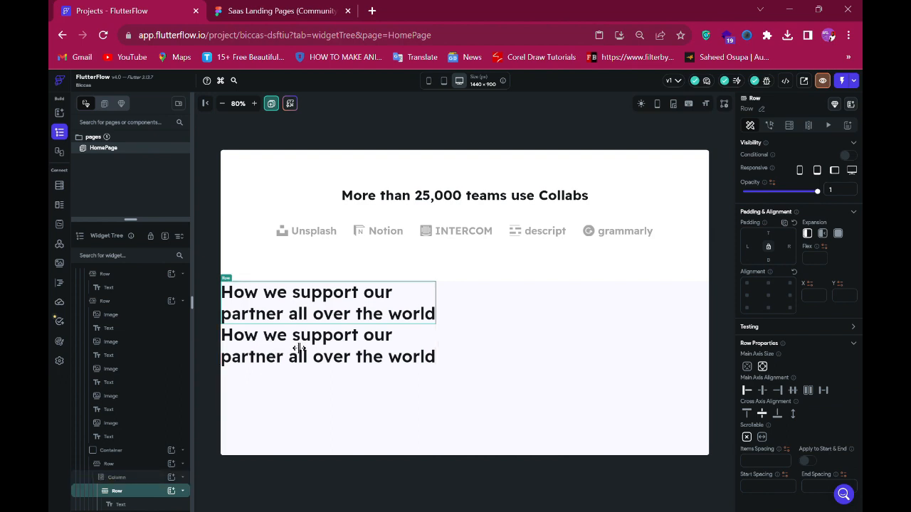
- Copy the paragraph text from Figma again and replace the duplicated text widget's content with it
{"action": "left_click", "coordinate": [249, 13]}
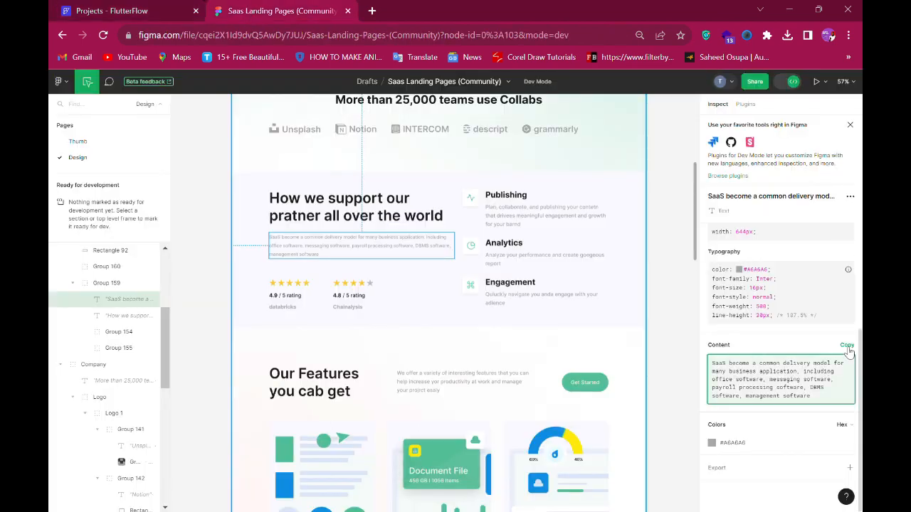
{"action": "left_click", "coordinate": [846, 347]}
{"action": "left_click", "coordinate": [104, 11]}
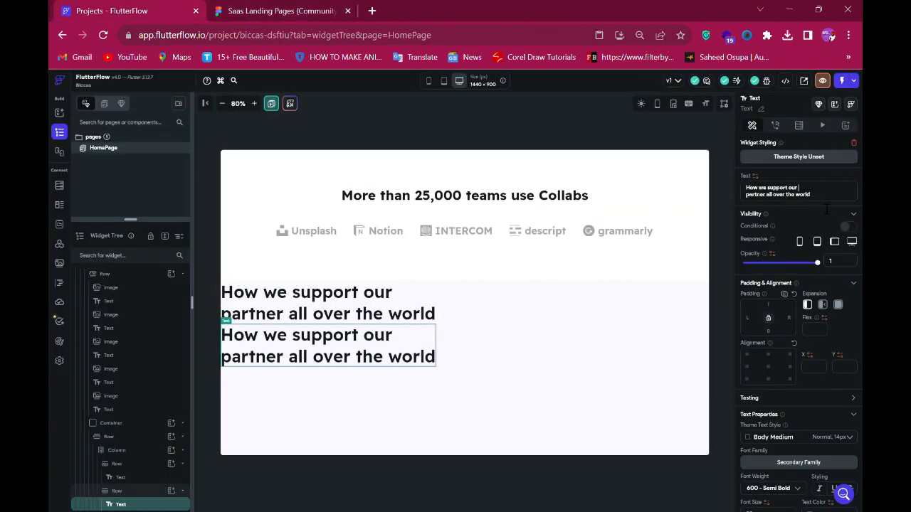
{"action": "key", "text": "ctrl+a"}
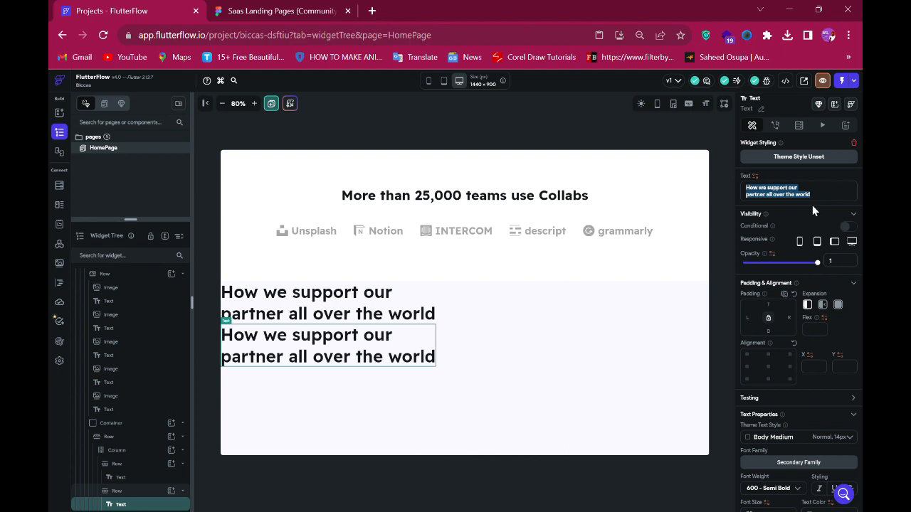
{"action": "key", "text": "ctrl+v"}
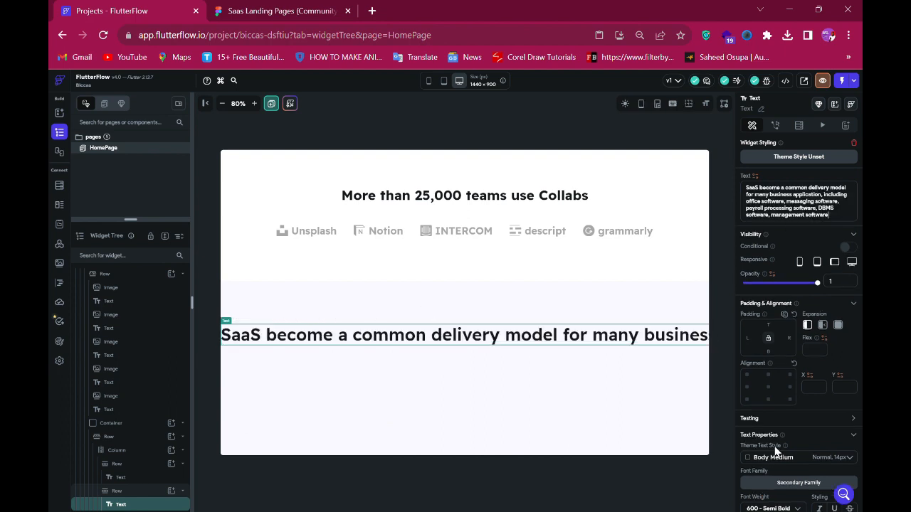
- Set the paragraph's font size to 16 and its text color to #A6A6A6 copied from Figma
{"action": "scroll", "coordinate": [777, 450], "scroll_direction": "down", "scroll_amount": 3}
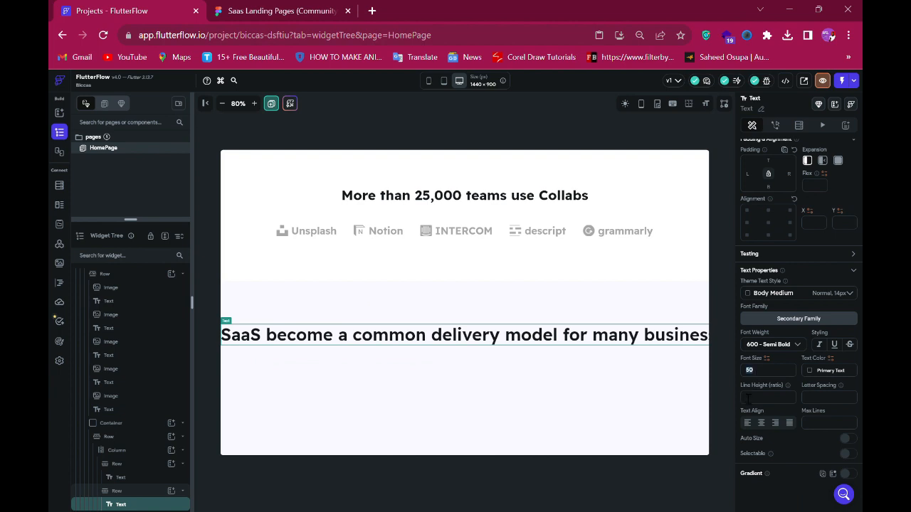
{"action": "type", "text": "1"}
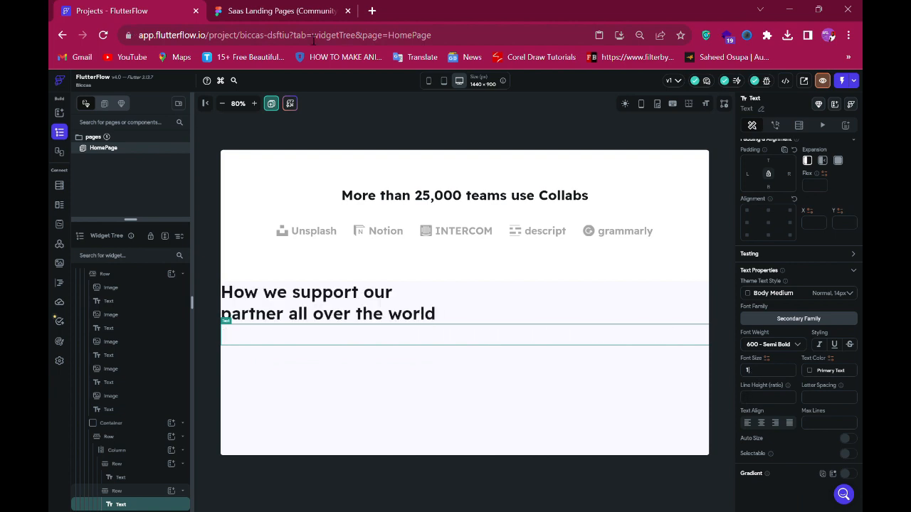
{"action": "left_click", "coordinate": [283, 11]}
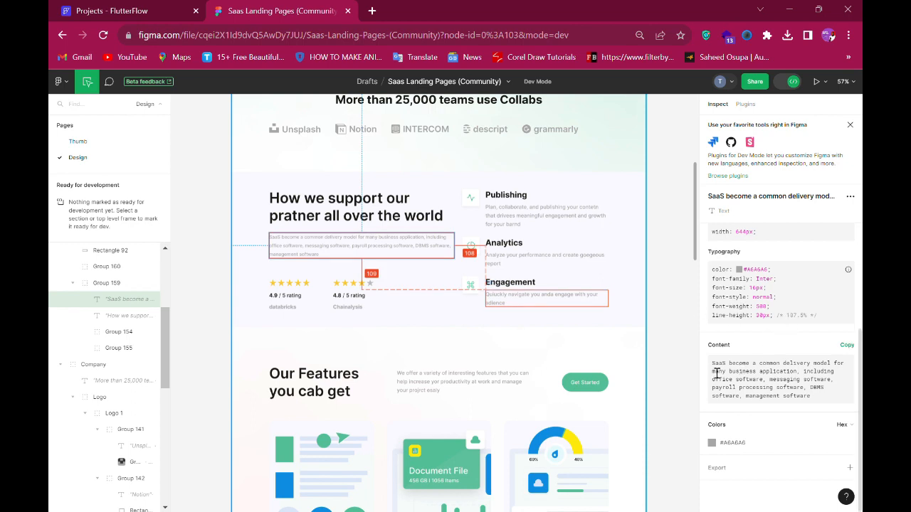
{"action": "left_click", "coordinate": [740, 445]}
{"action": "key", "text": "ctrl+shift+Tab"}
{"action": "left_click", "coordinate": [761, 374]}
{"action": "type", "text": "16"}
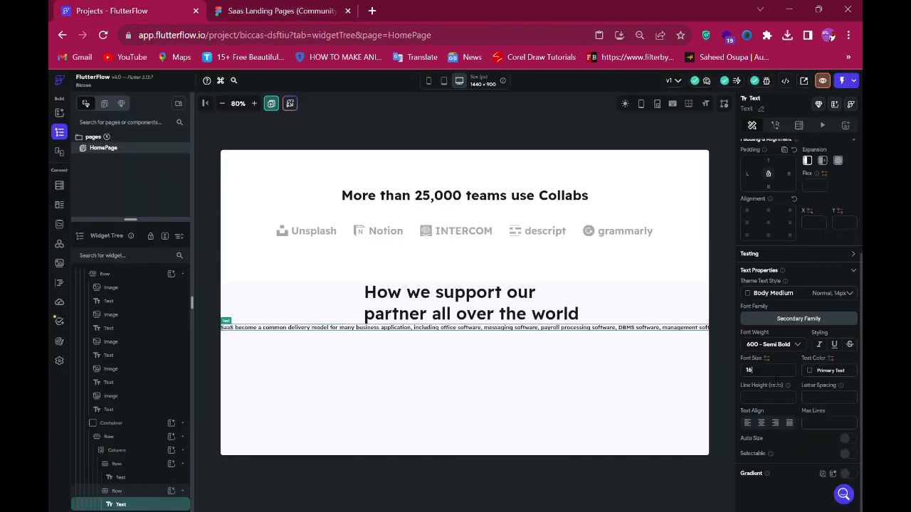
{"action": "left_click", "coordinate": [844, 371]}
{"action": "key", "text": "ctrl+v"}
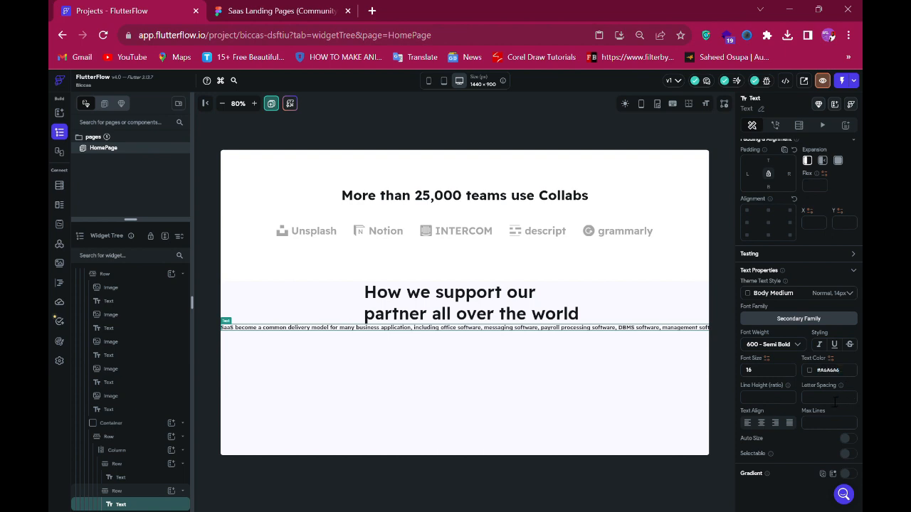
- Break the paragraph text onto a new line before 'management software'
{"action": "left_click", "coordinate": [271, 10]}
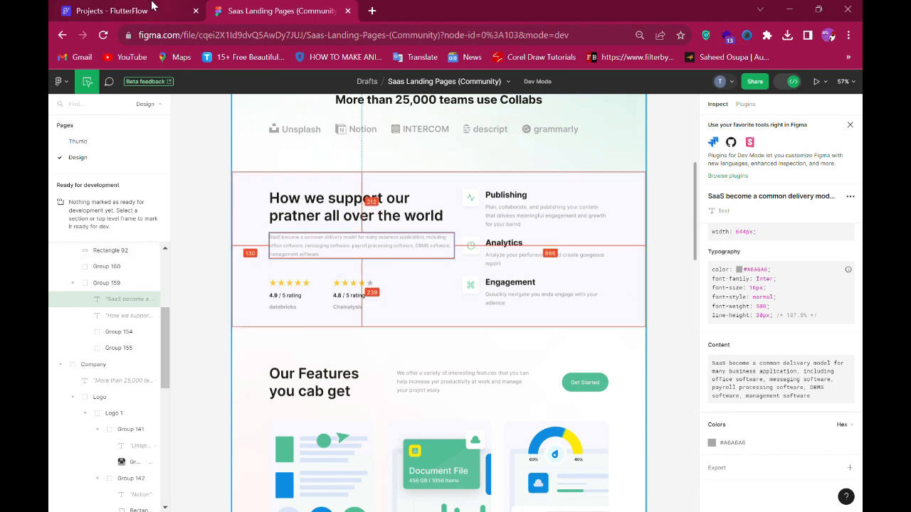
{"action": "left_click", "coordinate": [151, 6]}
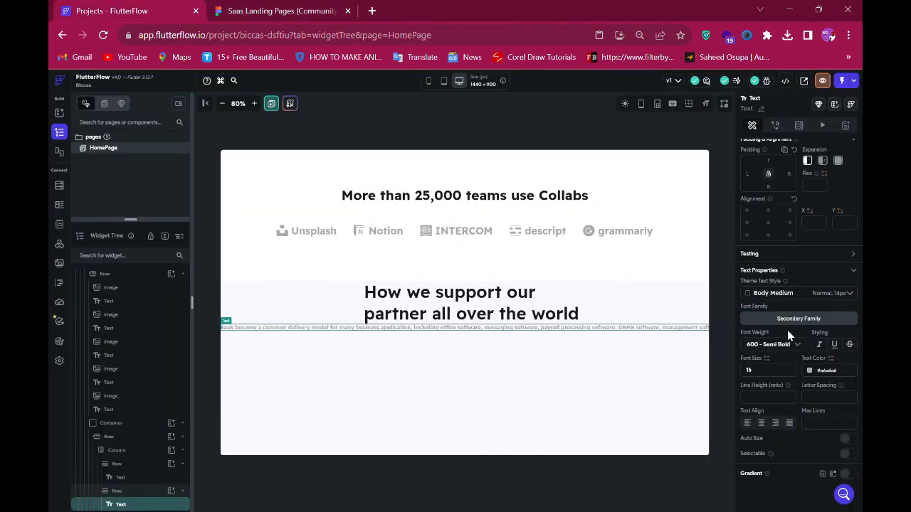
{"action": "scroll", "coordinate": [787, 330], "scroll_direction": "up", "scroll_amount": 2}
{"action": "scroll", "coordinate": [818, 242], "scroll_direction": "up", "scroll_amount": 3}
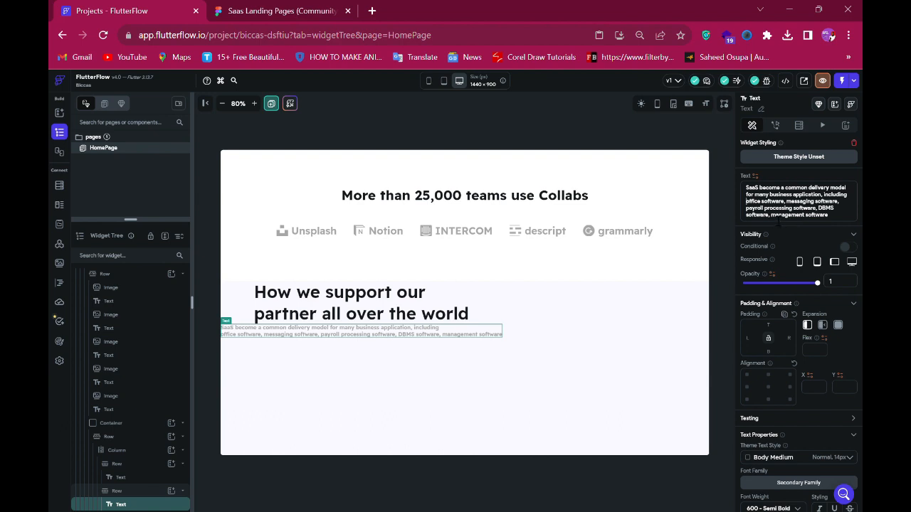
{"action": "key", "text": "Return"}
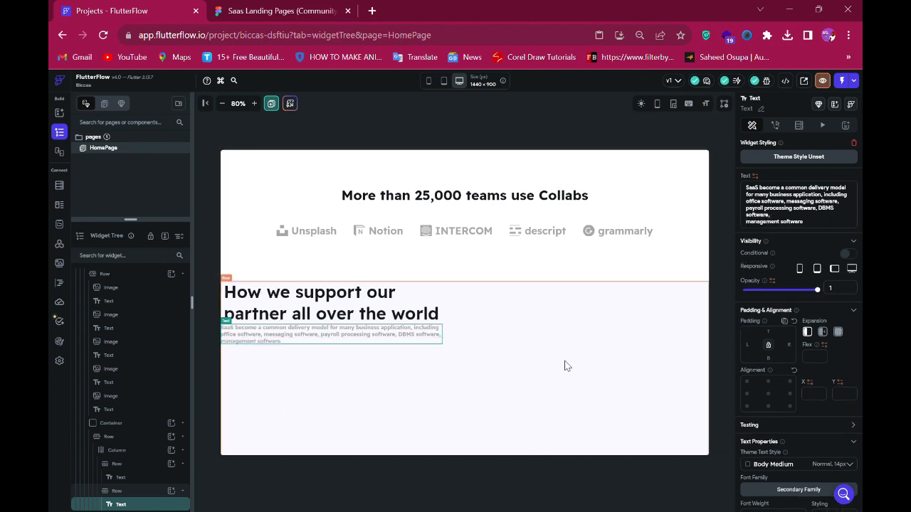
- Set the column's cross axis alignment to Start so its children align left
{"action": "left_click", "coordinate": [442, 324]}
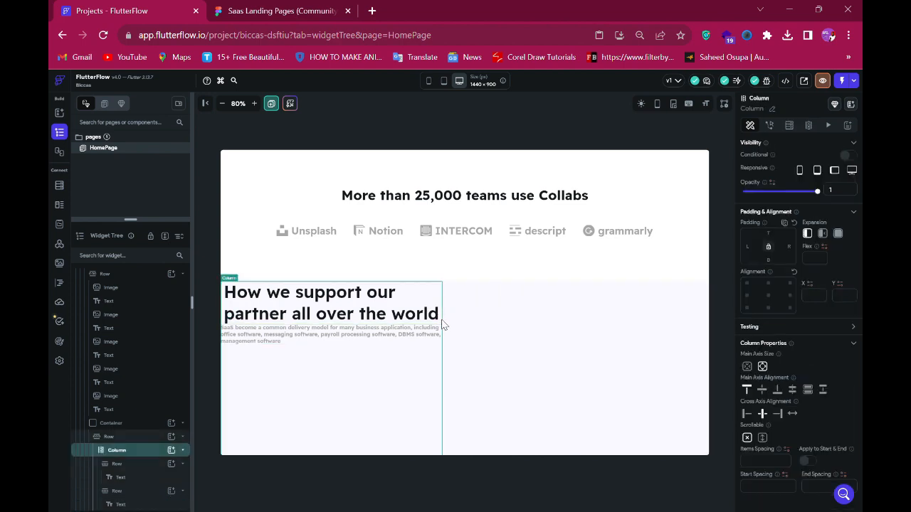
{"action": "left_click", "coordinate": [746, 415]}
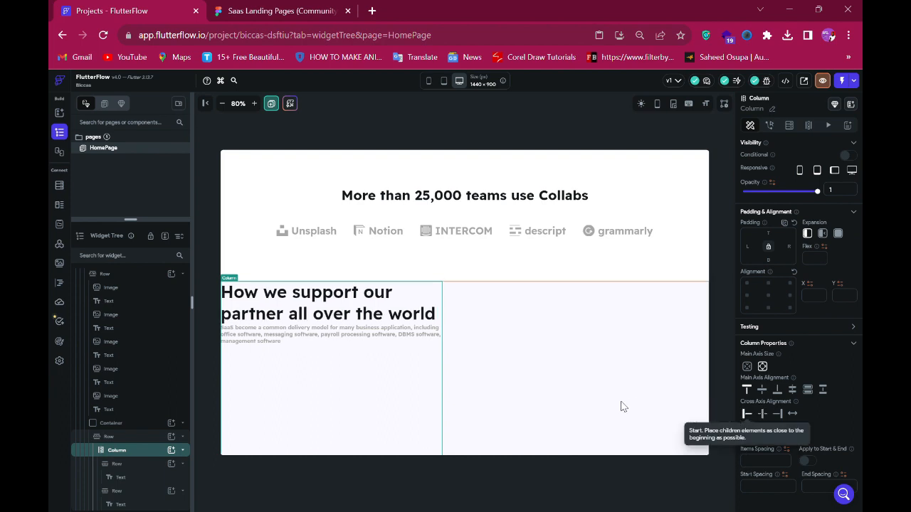
- Select the paragraph's row and set its top padding to 30
{"action": "left_click", "coordinate": [311, 13]}
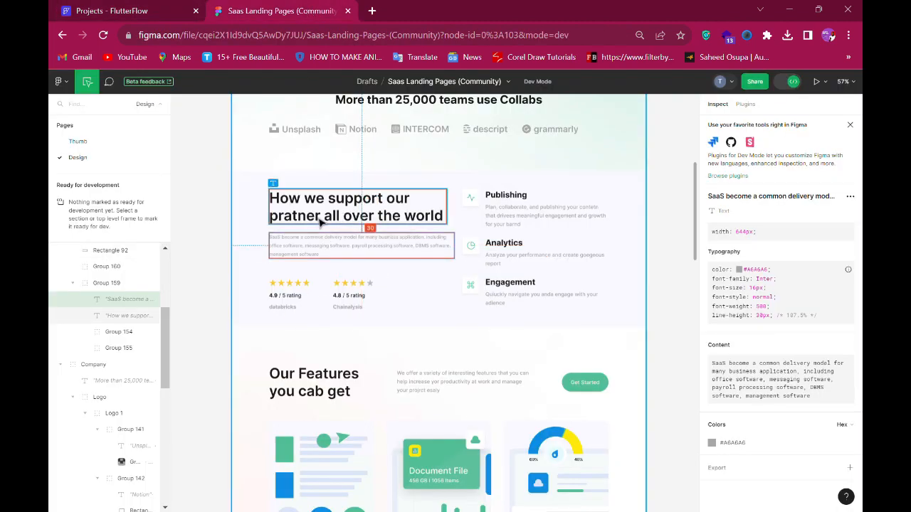
{"action": "left_click", "coordinate": [96, 10]}
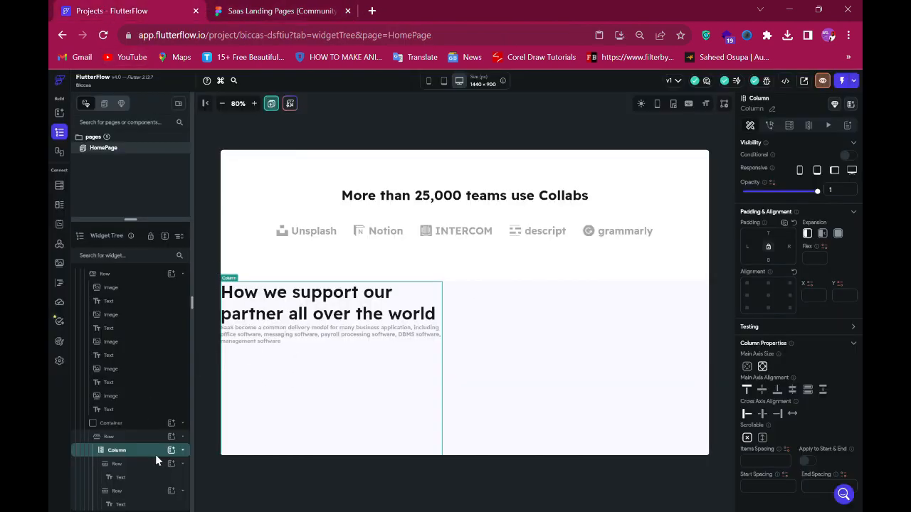
{"action": "left_click", "coordinate": [127, 493]}
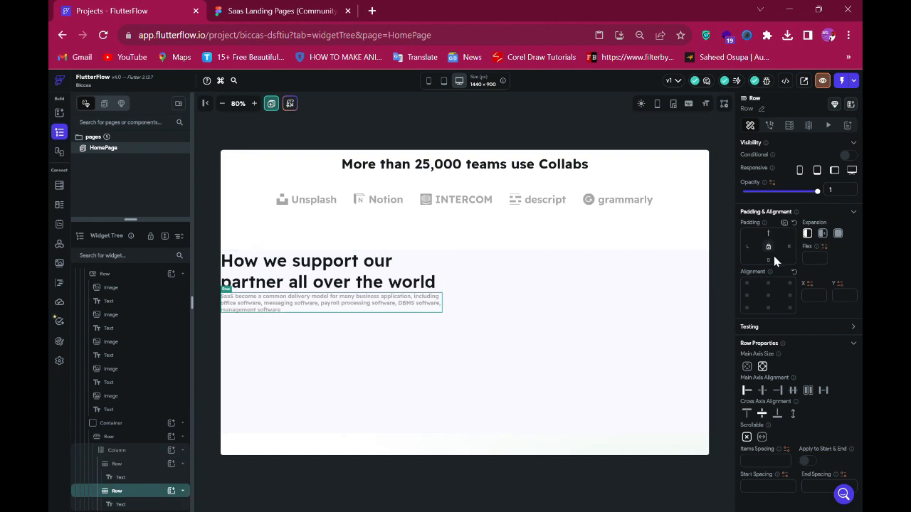
{"action": "type", "text": "8"}
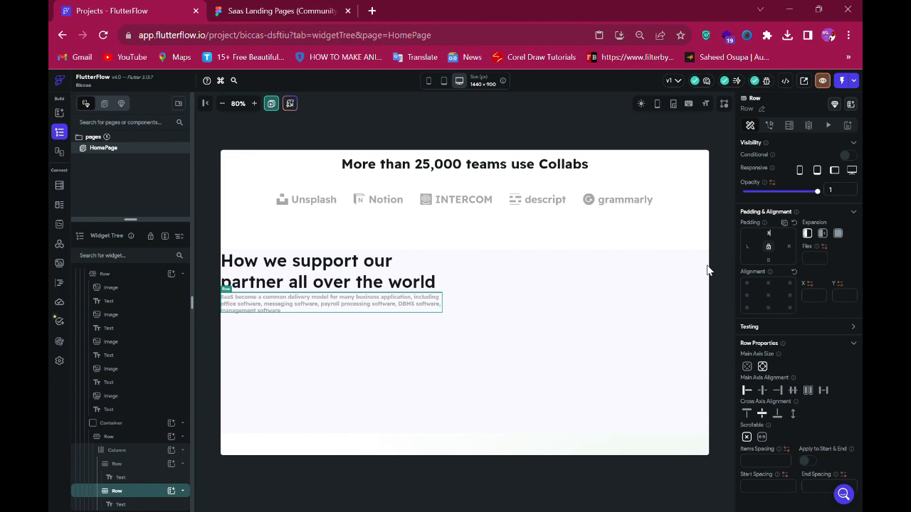
{"action": "type", "text": "0"}
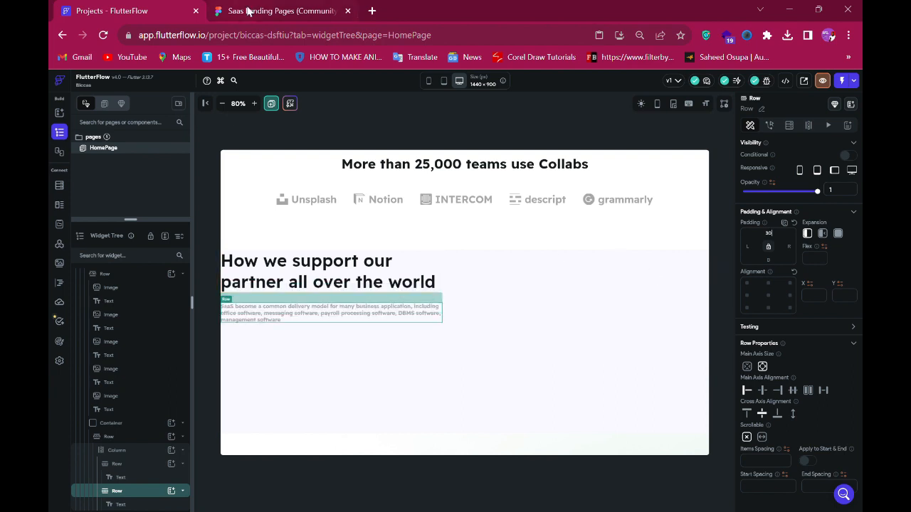
- Inspect the rating group's spacing below the paragraph in Figma, then select the column
{"action": "left_click", "coordinate": [248, 10]}
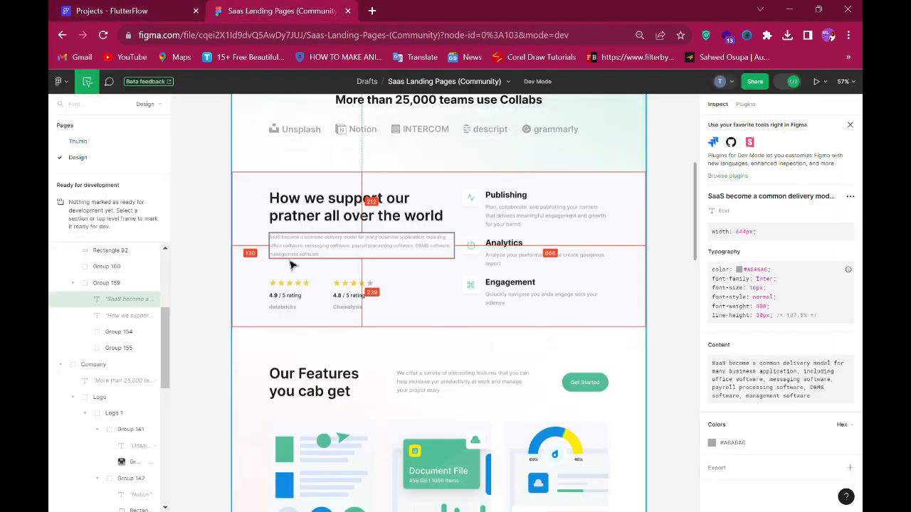
{"action": "left_click", "coordinate": [145, 11]}
{"action": "left_click", "coordinate": [261, 11]}
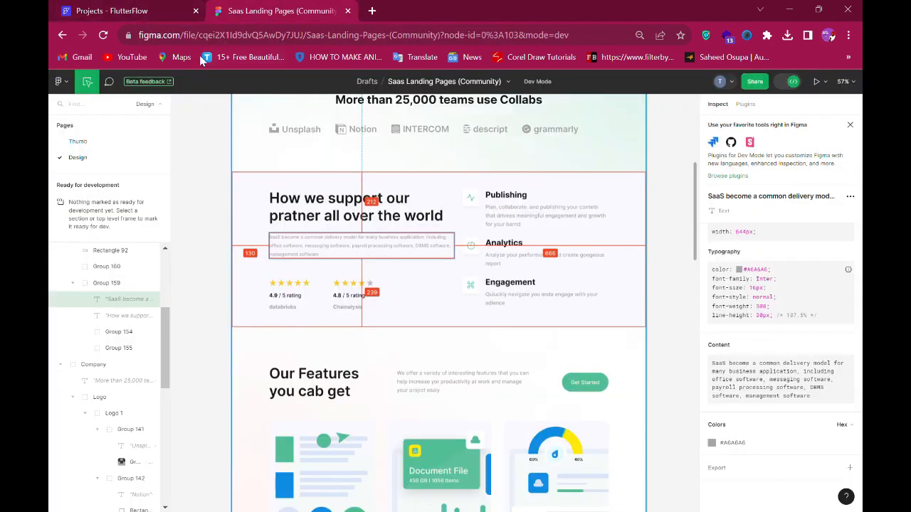
{"action": "left_click", "coordinate": [292, 285]}
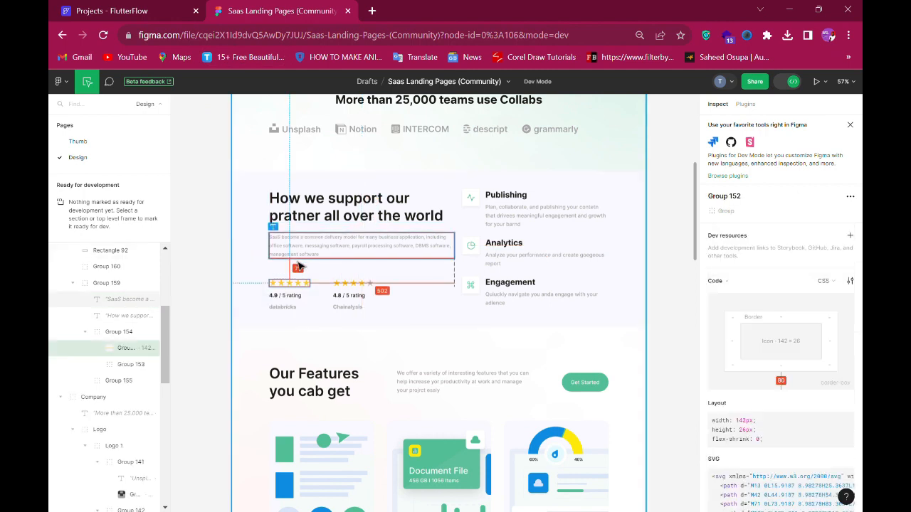
{"action": "left_click", "coordinate": [150, 10]}
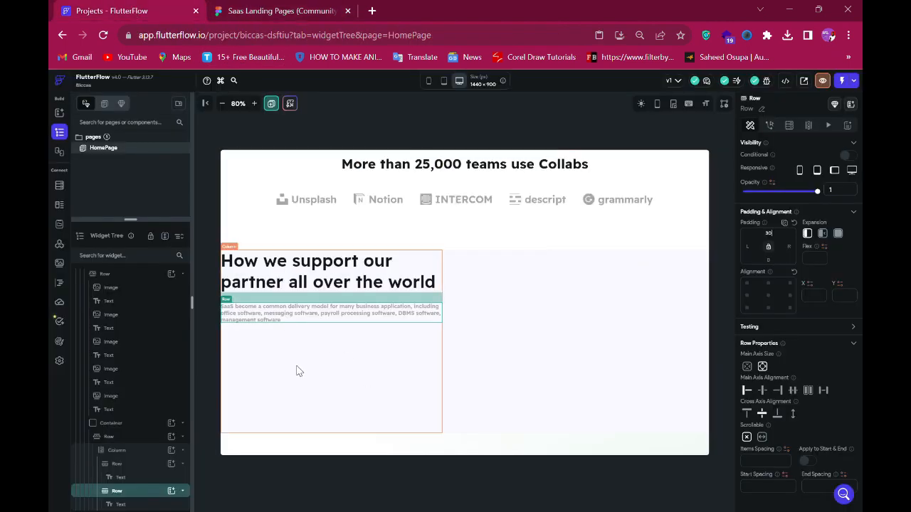
{"action": "left_click", "coordinate": [286, 340]}
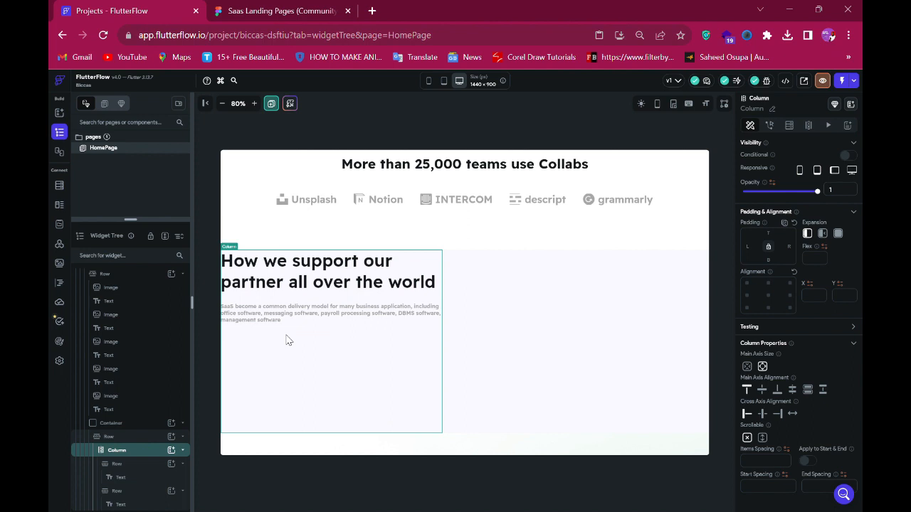
- Add a row inside the column below the paragraph and set its top padding to 73
{"action": "left_click", "coordinate": [171, 451]}
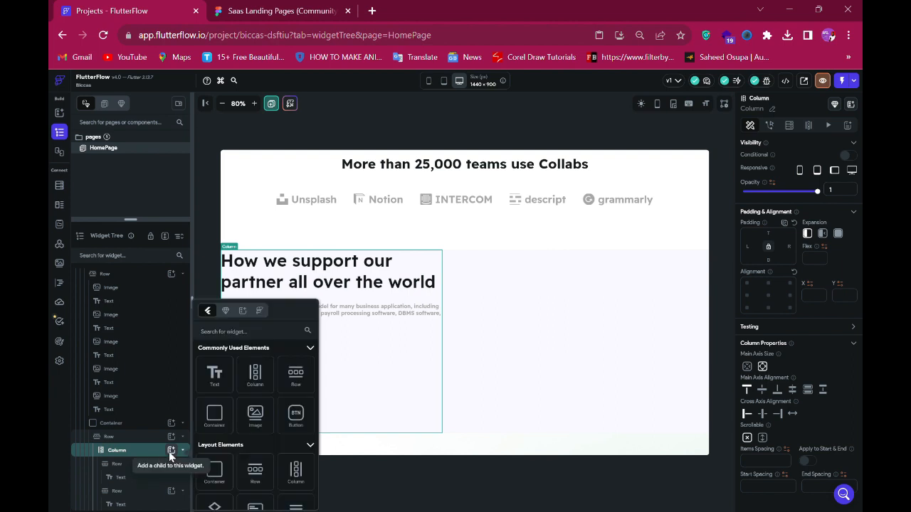
{"action": "left_click", "coordinate": [296, 375]}
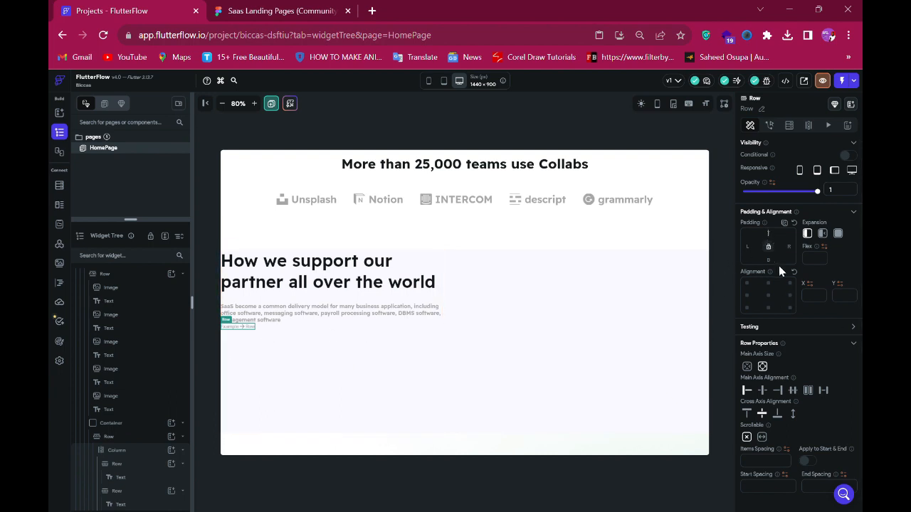
{"action": "type", "text": "73"}
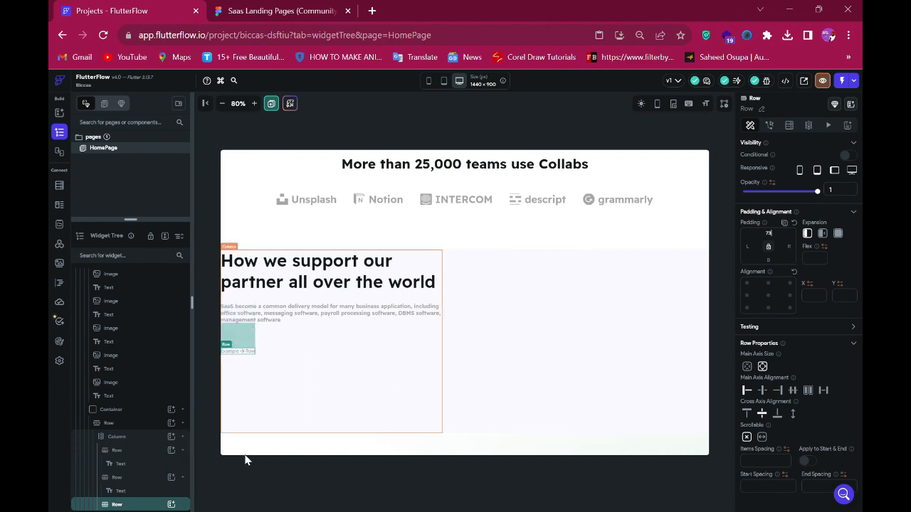
- Add a column inside the new row, then add a row inside that column
{"action": "left_click", "coordinate": [263, 10]}
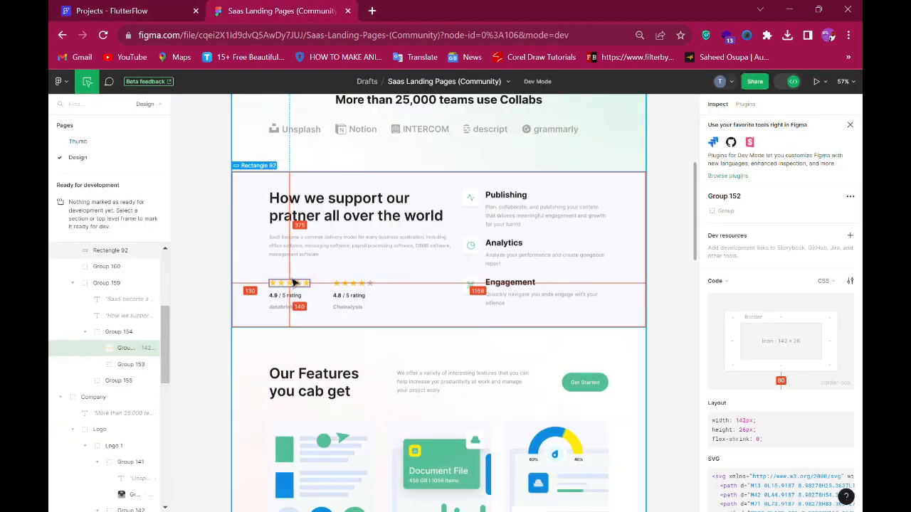
{"action": "left_click", "coordinate": [139, 8]}
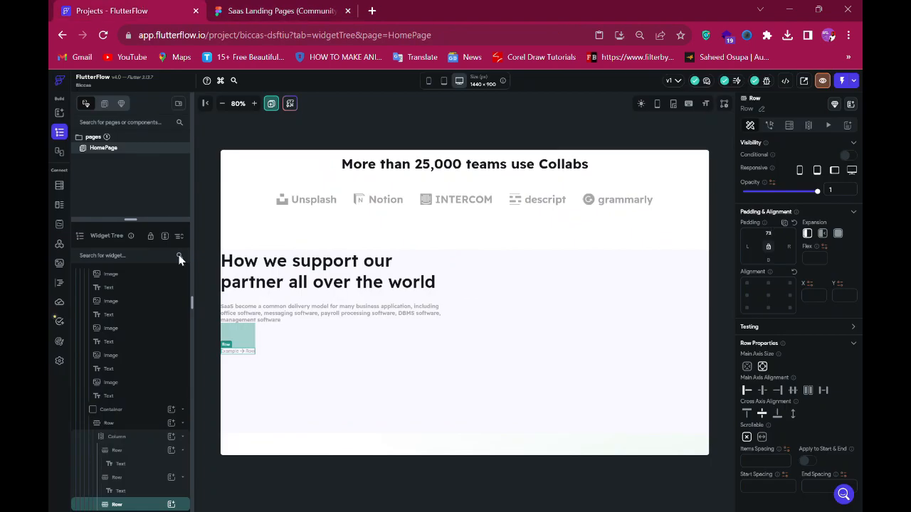
{"action": "left_click", "coordinate": [171, 505]}
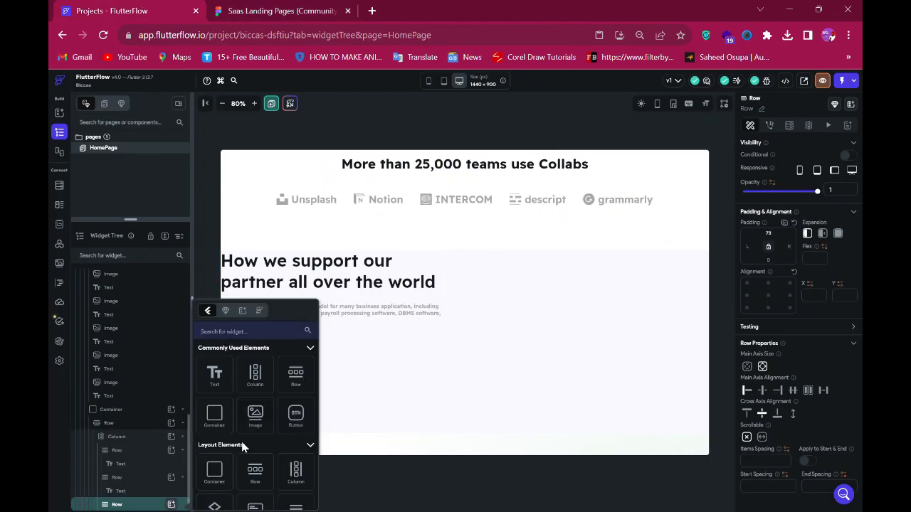
{"action": "left_click", "coordinate": [255, 375]}
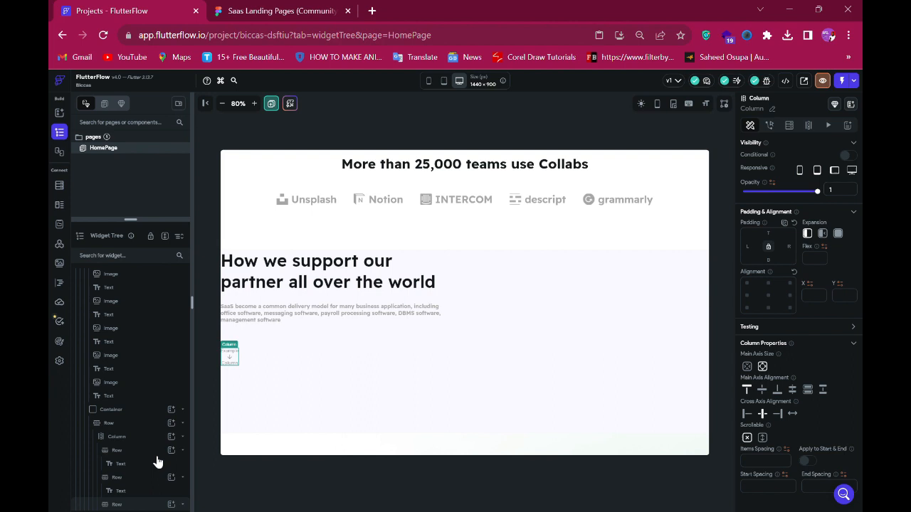
{"action": "scroll", "coordinate": [162, 471], "scroll_direction": "down", "scroll_amount": 1}
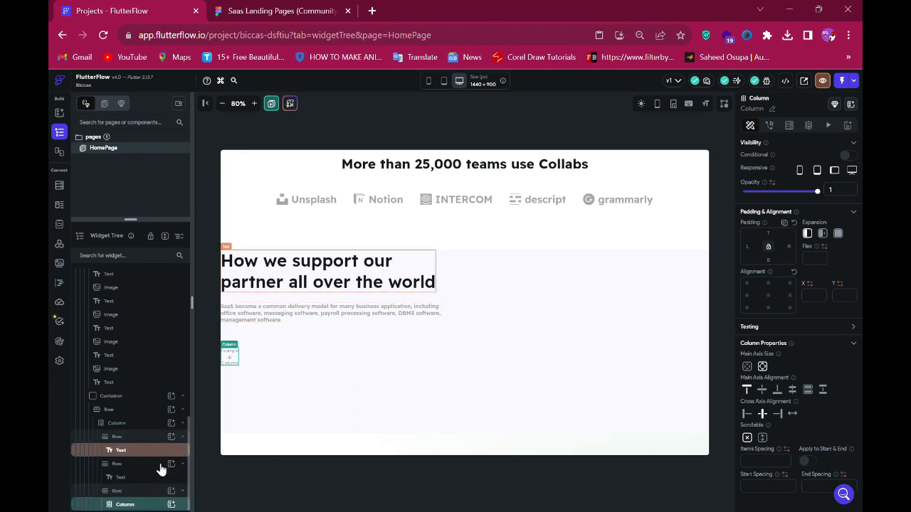
{"action": "left_click", "coordinate": [172, 505]}
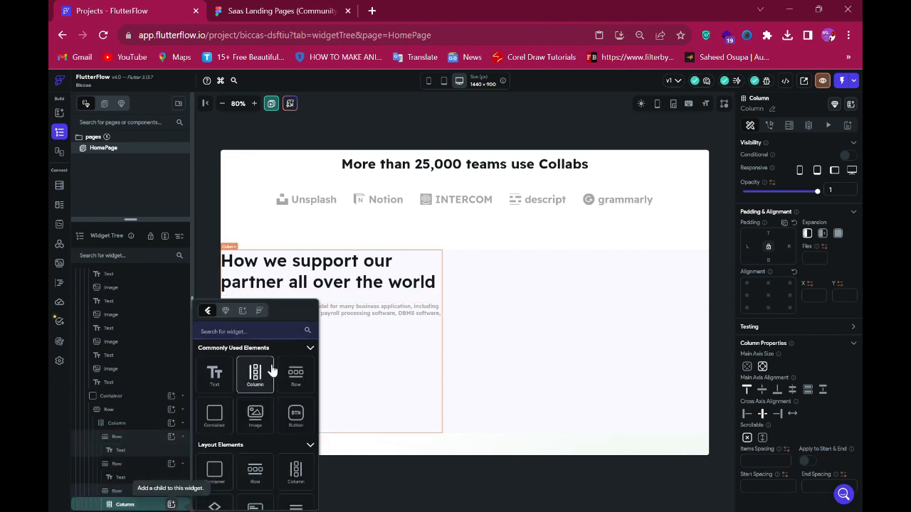
{"action": "left_click", "coordinate": [295, 378]}
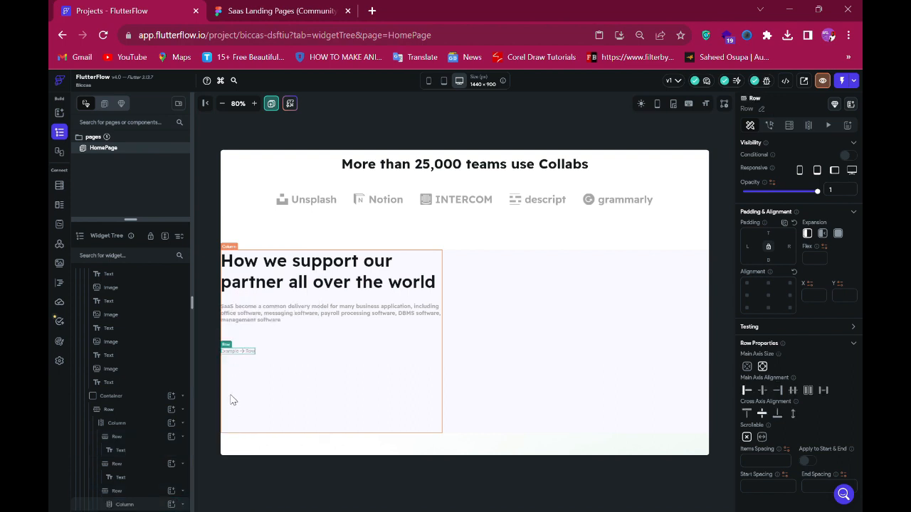
- Search for the rating widget and add a RatingBar inside the inner row
{"action": "scroll", "coordinate": [171, 498], "scroll_direction": "down", "scroll_amount": 1}
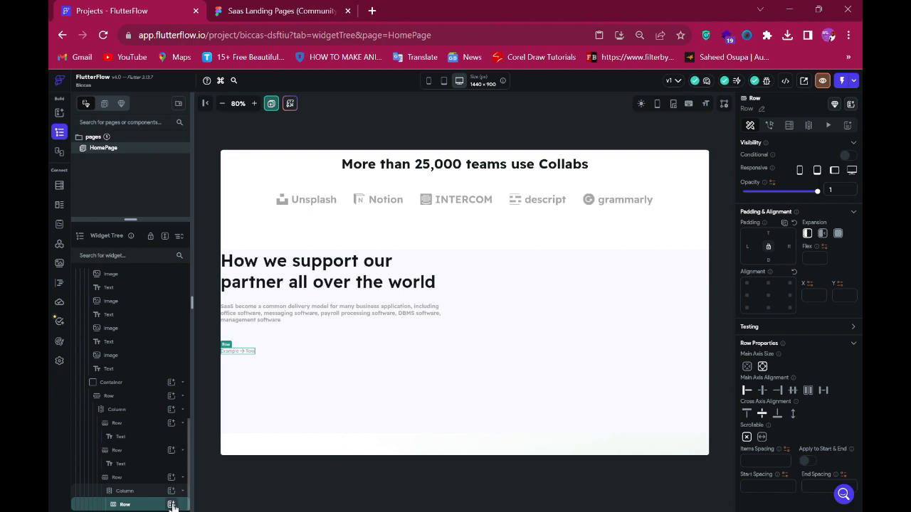
{"action": "left_click", "coordinate": [171, 504]}
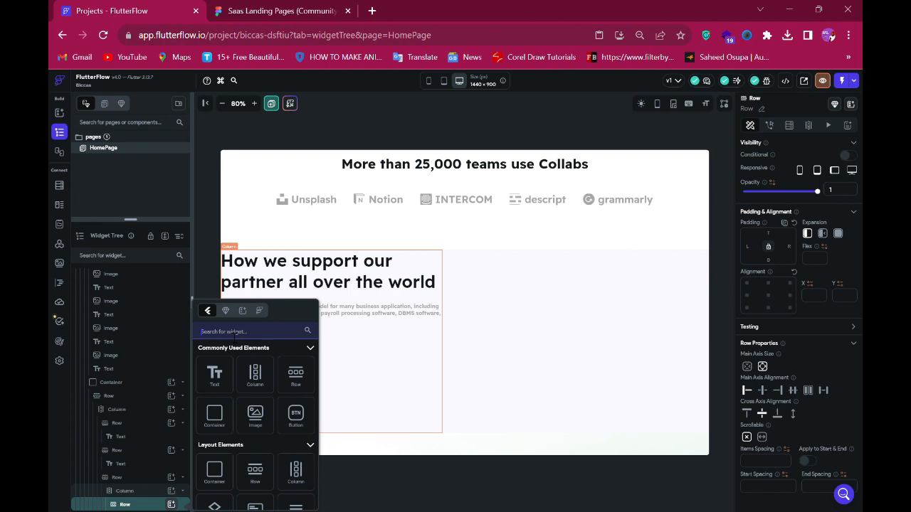
{"action": "type", "text": "rating"}
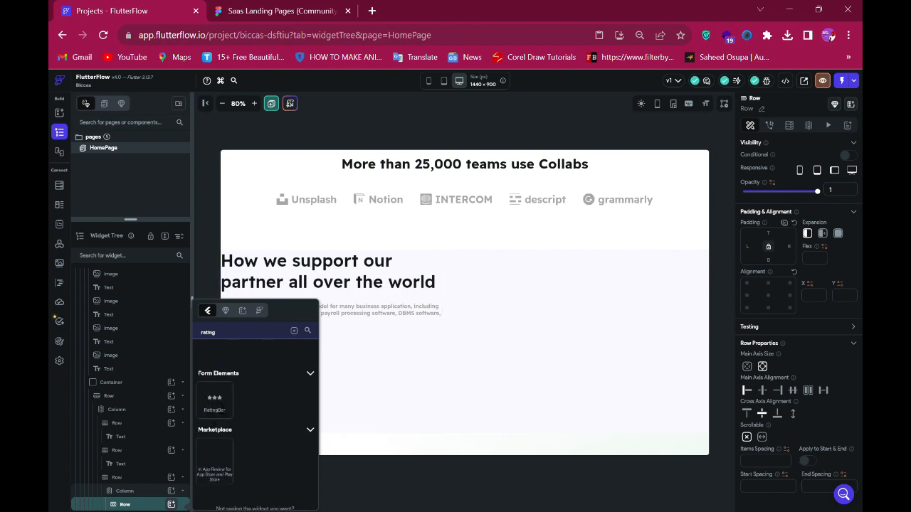
{"action": "left_click", "coordinate": [214, 401]}
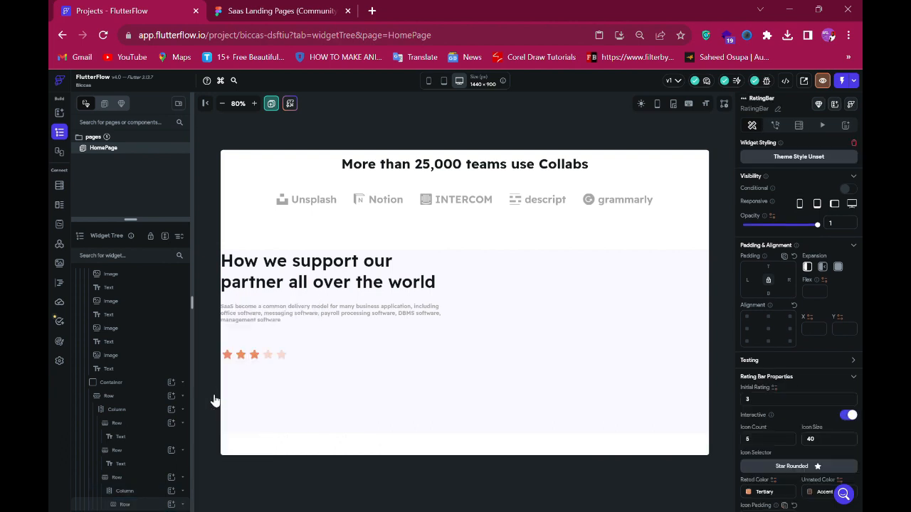
- Check the star group's size in Figma and set the rating bar's icon size to 24
{"action": "left_click", "coordinate": [299, 11]}
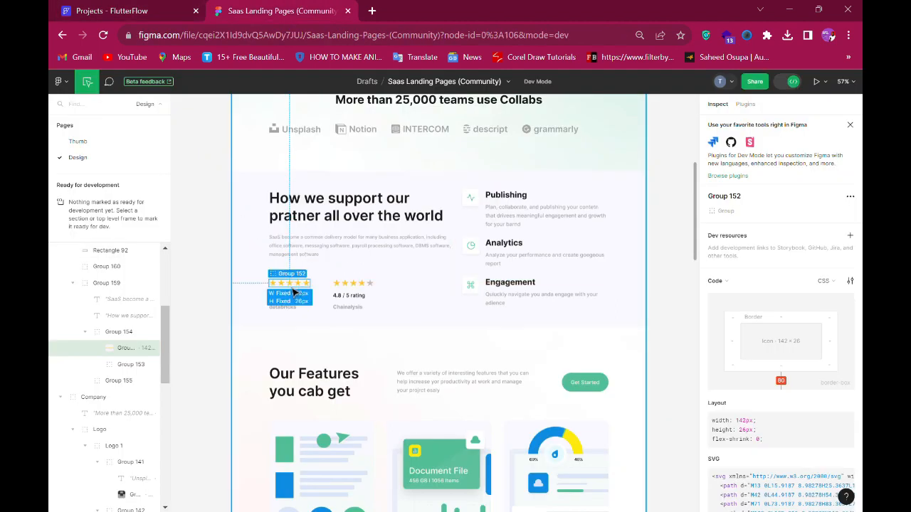
{"action": "left_click", "coordinate": [146, 10]}
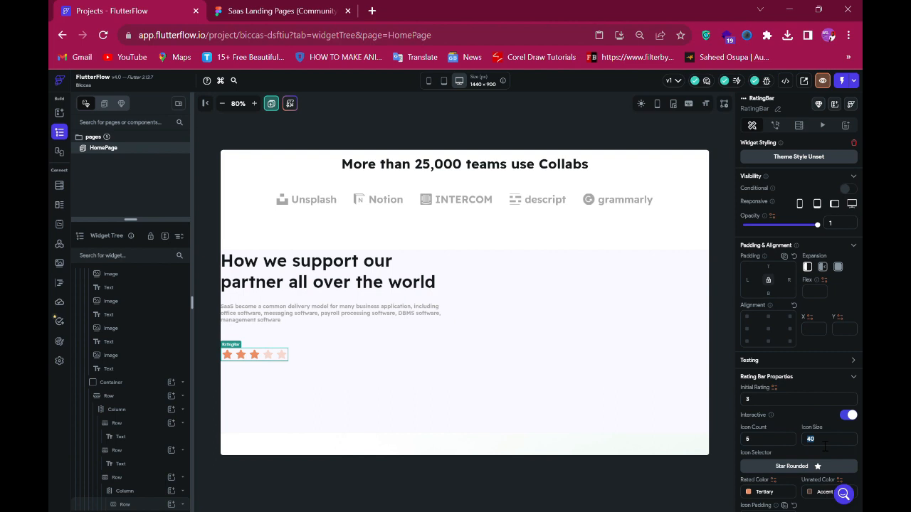
{"action": "type", "text": "2"}
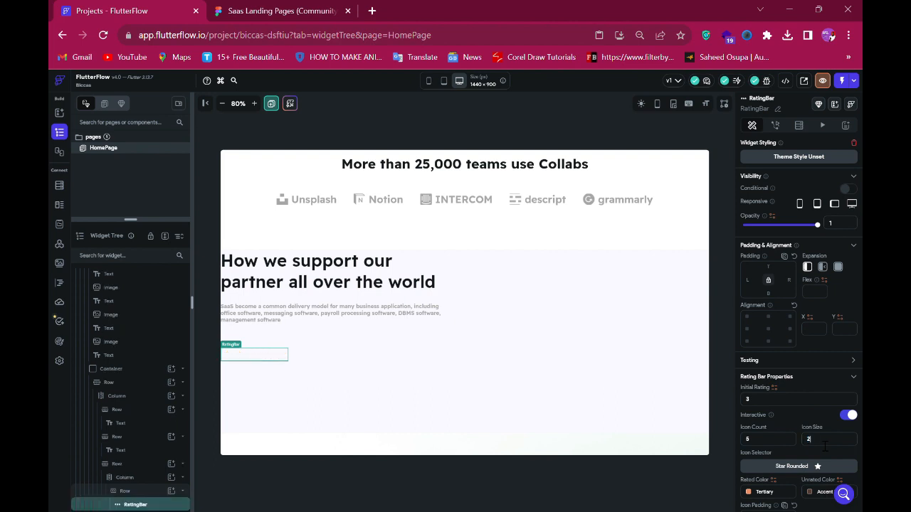
{"action": "type", "text": "4"}
{"action": "scroll", "coordinate": [783, 476], "scroll_direction": "down", "scroll_amount": 2}
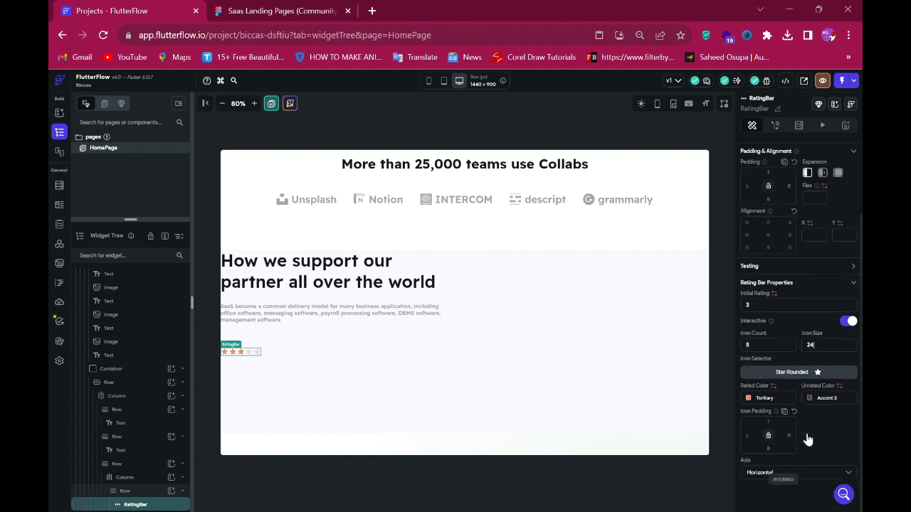
- Set the rating bar's rated color to #FFC728, copied from the Figma star group
{"action": "left_click", "coordinate": [746, 398]}
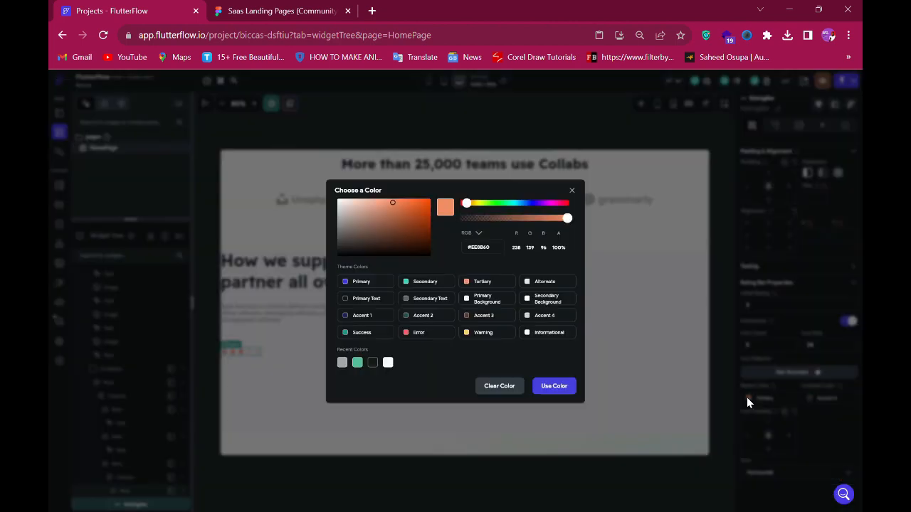
{"action": "left_click", "coordinate": [284, 18]}
{"action": "scroll", "coordinate": [813, 426], "scroll_direction": "down", "scroll_amount": 3}
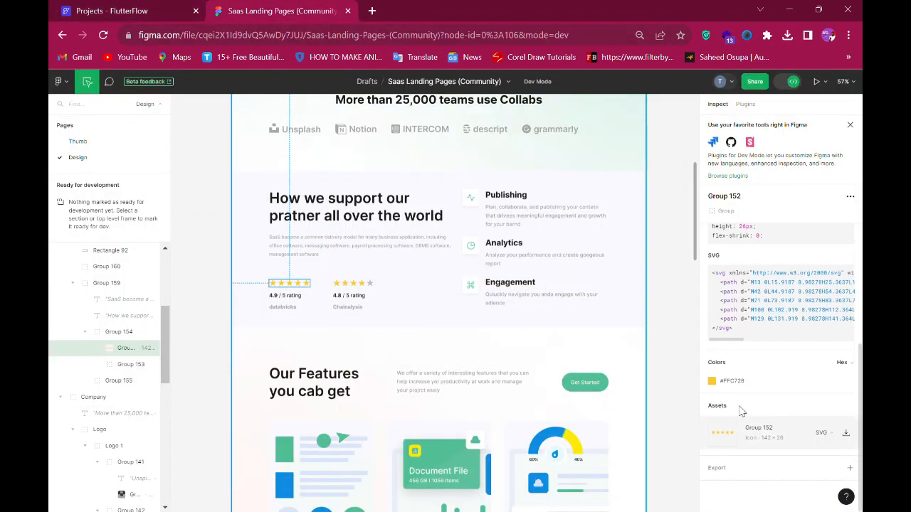
{"action": "left_click", "coordinate": [731, 382]}
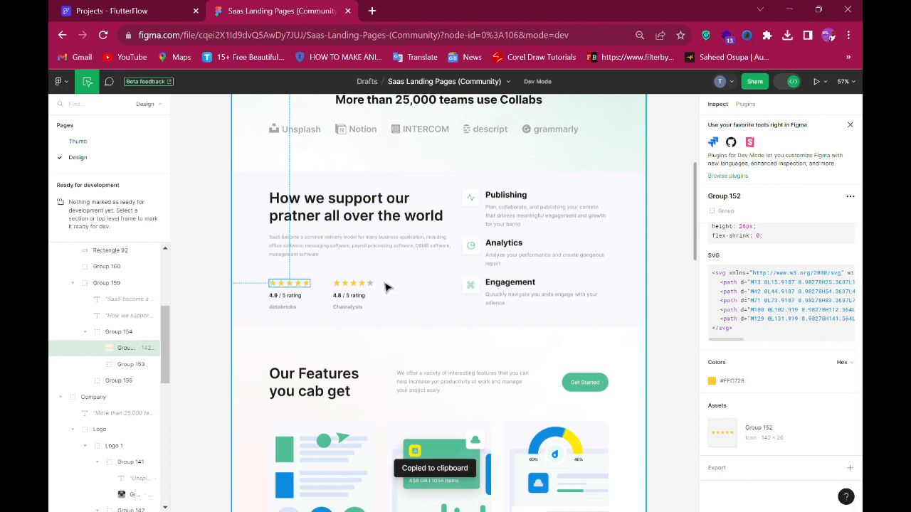
{"action": "left_click", "coordinate": [106, 11]}
{"action": "triple_click", "coordinate": [481, 253]}
{"action": "key", "text": "ctrl+v"}
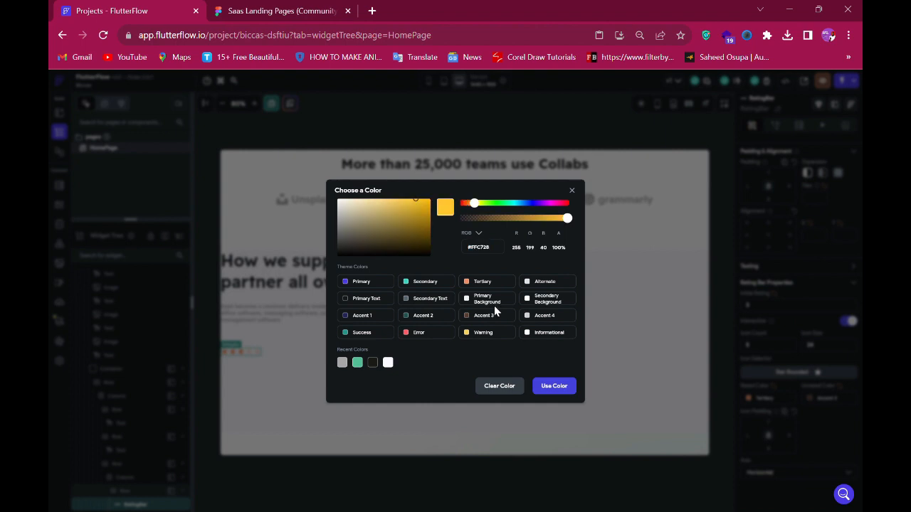
{"action": "left_click", "coordinate": [557, 394]}
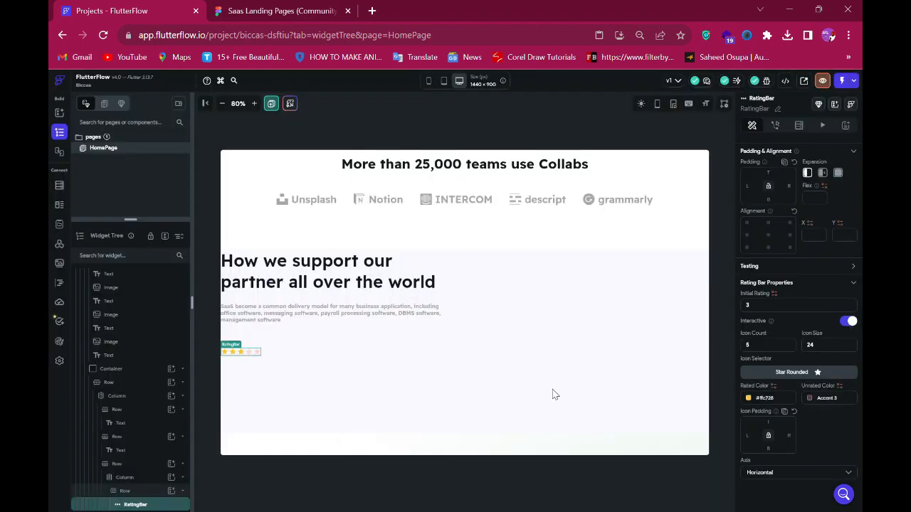
- Select the rating column and copy the '4.9 / 5 rating' text content from the Figma design
{"action": "left_click", "coordinate": [273, 8]}
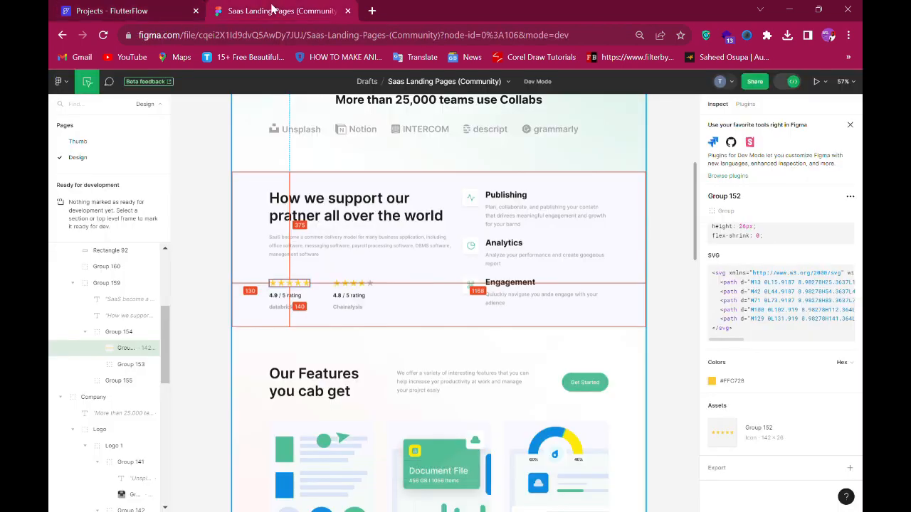
{"action": "left_click", "coordinate": [160, 11]}
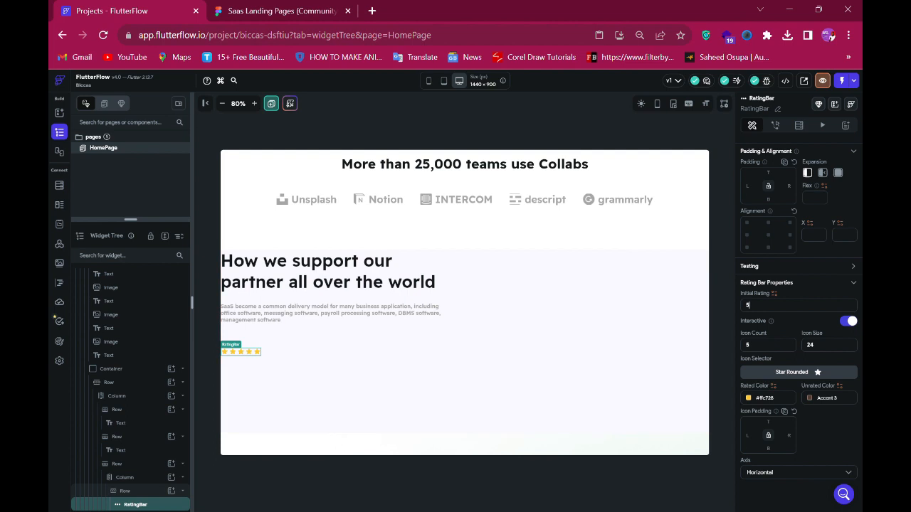
{"action": "left_click", "coordinate": [133, 483]}
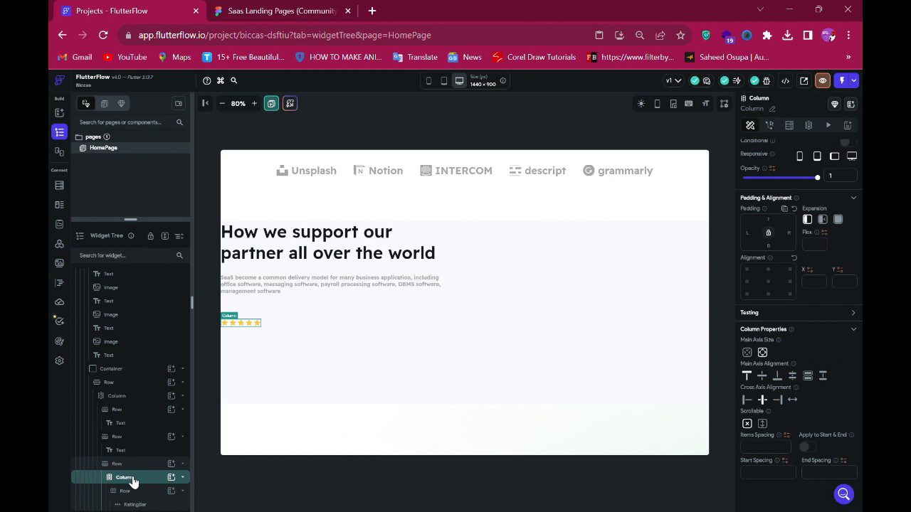
{"action": "left_click", "coordinate": [247, 18]}
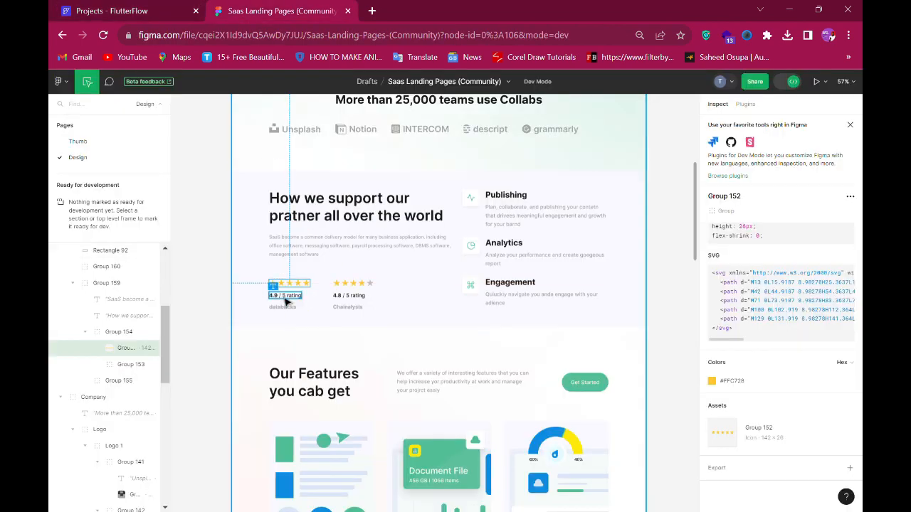
{"action": "left_click", "coordinate": [285, 296]}
{"action": "scroll", "coordinate": [772, 440], "scroll_direction": "down", "scroll_amount": 5}
{"action": "mouse_move", "coordinate": [825, 406]}
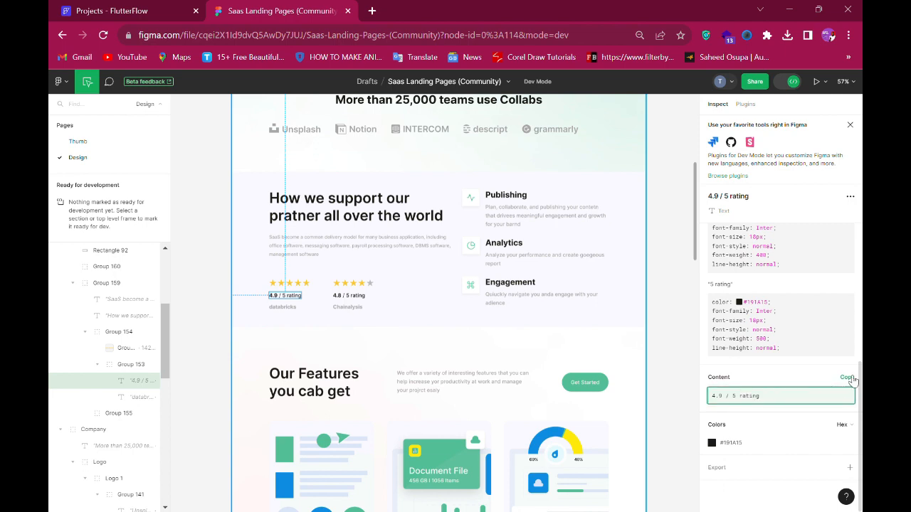
{"action": "left_click", "coordinate": [846, 378]}
{"action": "key", "text": "ctrl+1"}
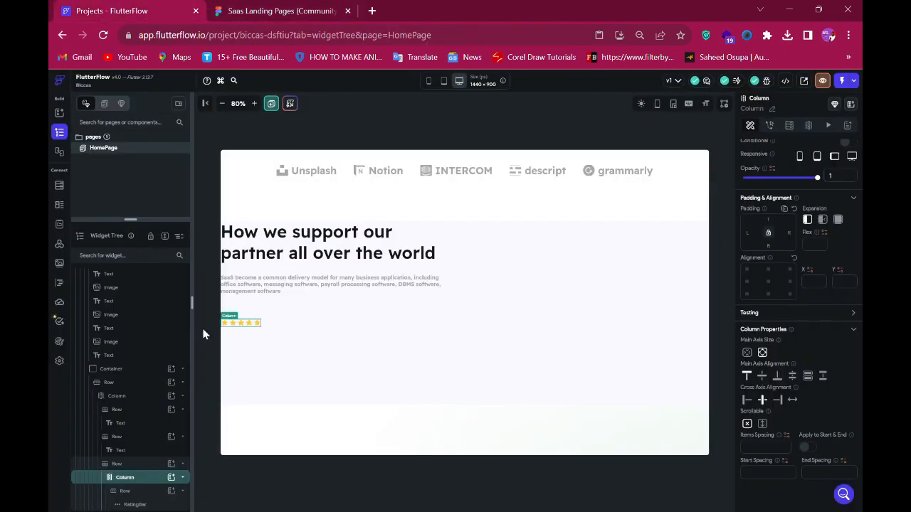
- Add a second row inside the rating column, below the rating bar's row
{"action": "left_click", "coordinate": [171, 481]}
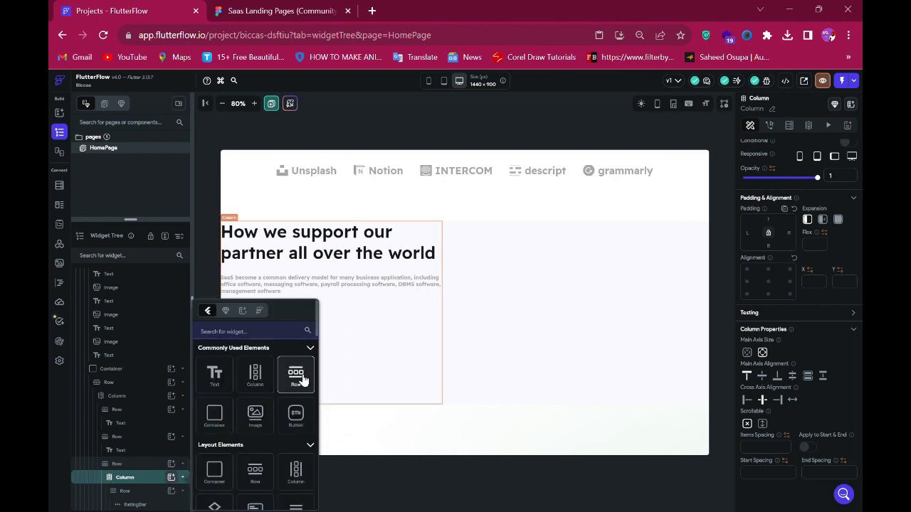
{"action": "left_click", "coordinate": [295, 375]}
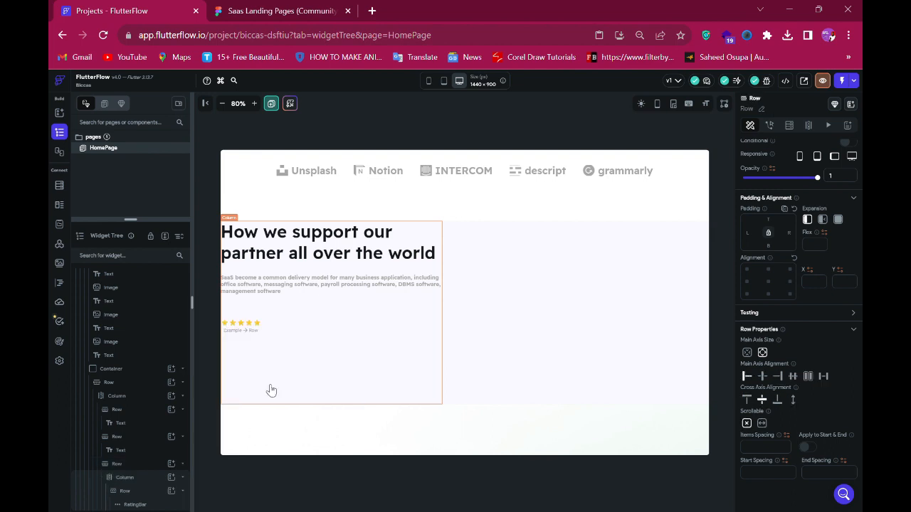
{"action": "scroll", "coordinate": [158, 491], "scroll_direction": "down", "scroll_amount": 1}
{"action": "key", "text": "Down"}
{"action": "key", "text": "Down"}
{"action": "key", "text": "Down"}
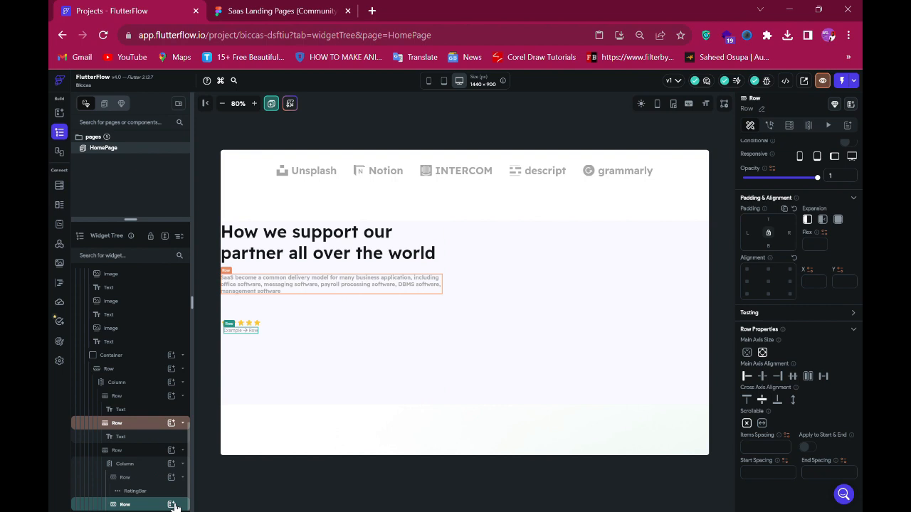
- Add a text widget to that row and paste '4.9 / 5 rating' as its text
{"action": "left_click", "coordinate": [172, 504]}
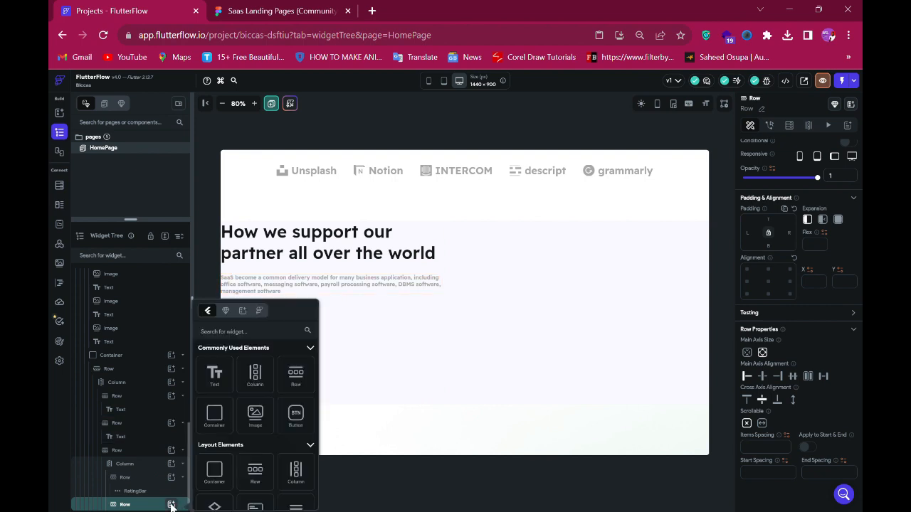
{"action": "left_click", "coordinate": [218, 381]}
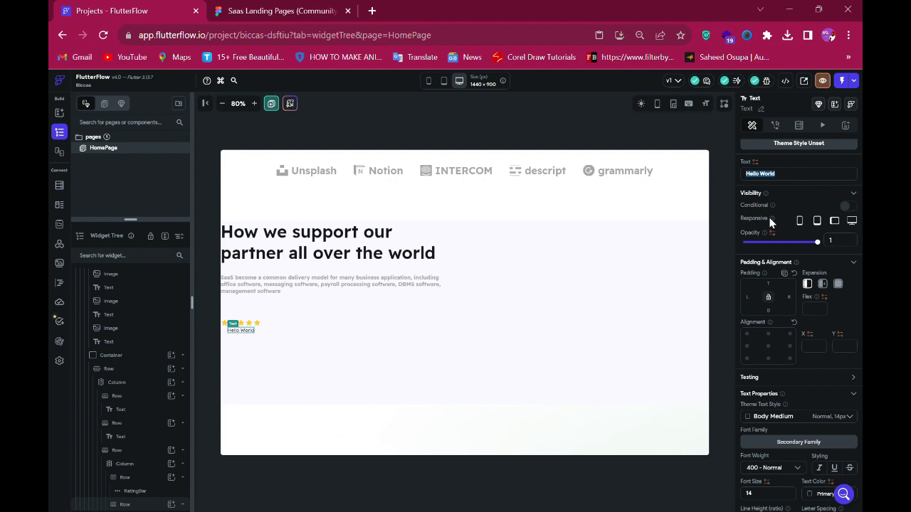
{"action": "key", "text": "ctrl+v"}
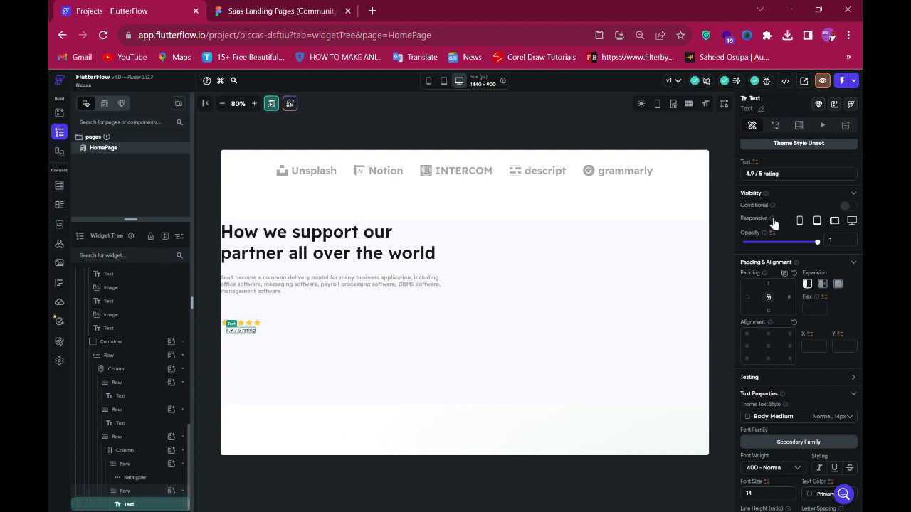
- Style the '4.9 / 5 rating' text with font size 18 and weight 500 - Medium, matching the Figma specs
{"action": "left_click", "coordinate": [240, 9]}
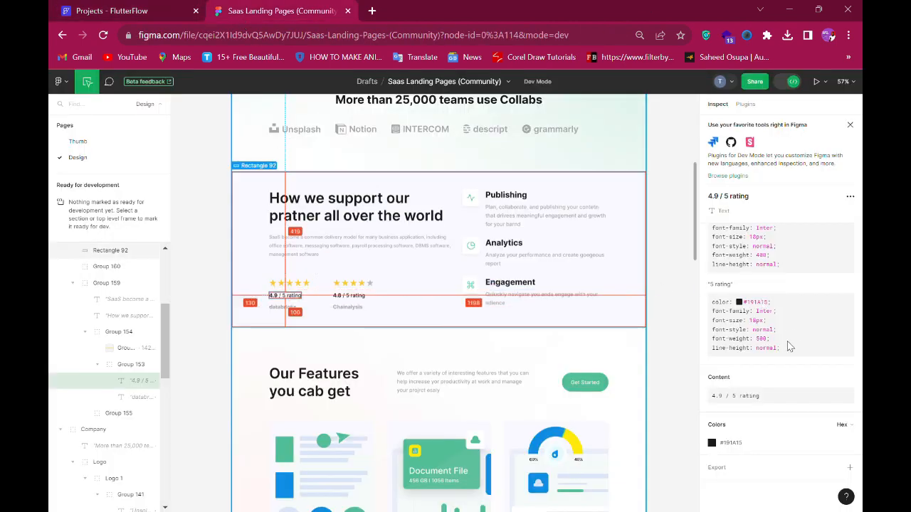
{"action": "left_click", "coordinate": [170, 17]}
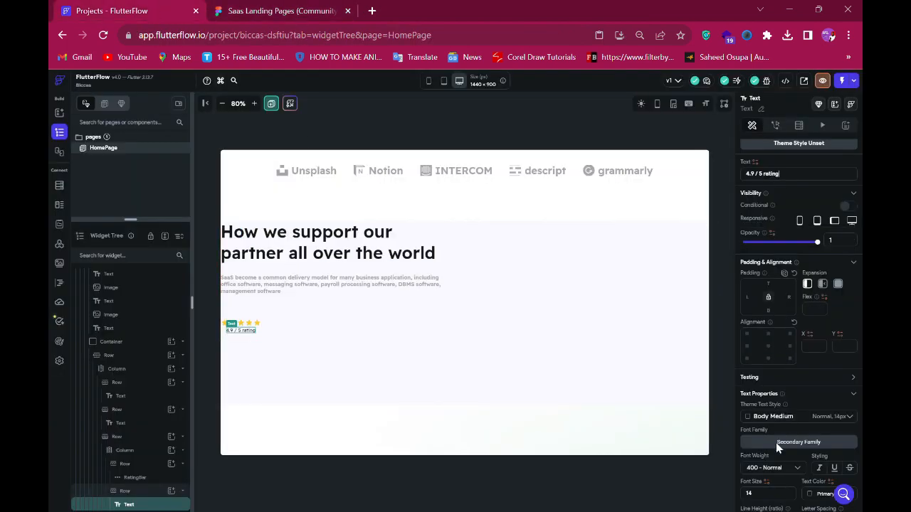
{"action": "scroll", "coordinate": [769, 462], "scroll_direction": "down", "scroll_amount": 2}
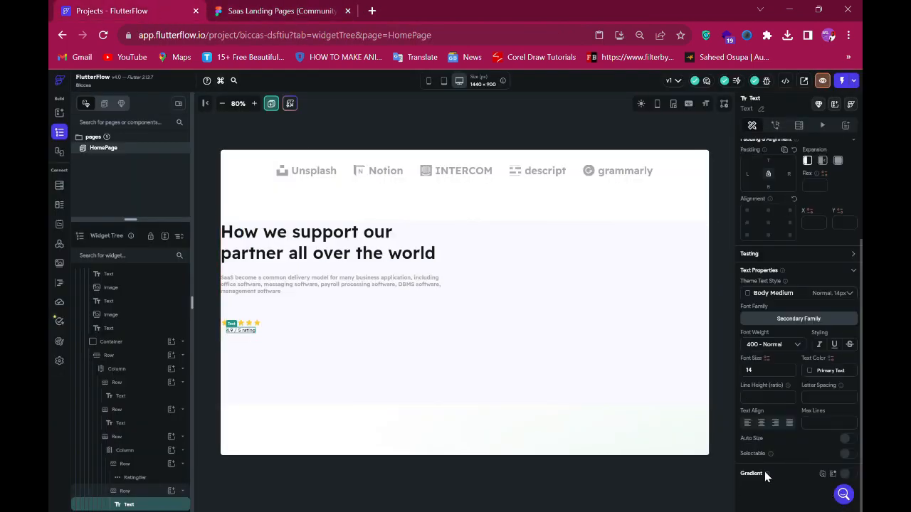
{"action": "left_click", "coordinate": [765, 375]}
{"action": "key", "text": "BackSpace"}
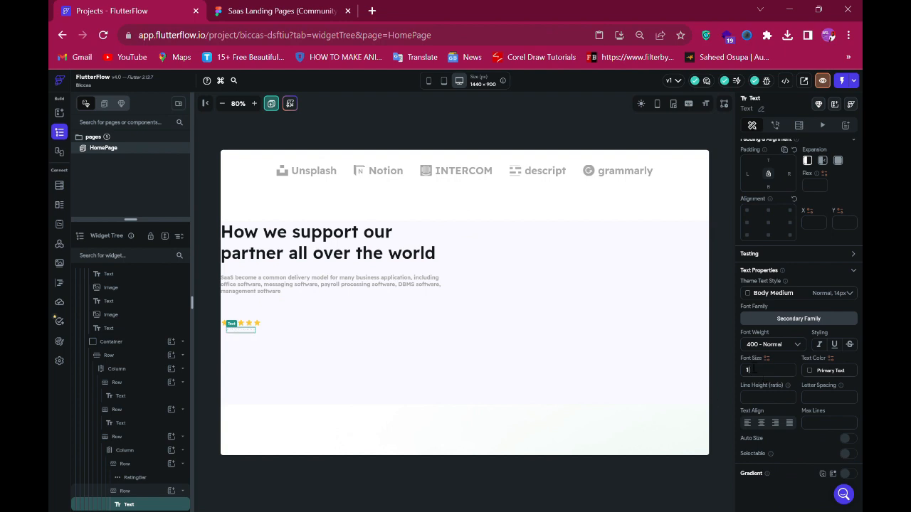
{"action": "type", "text": "2"}
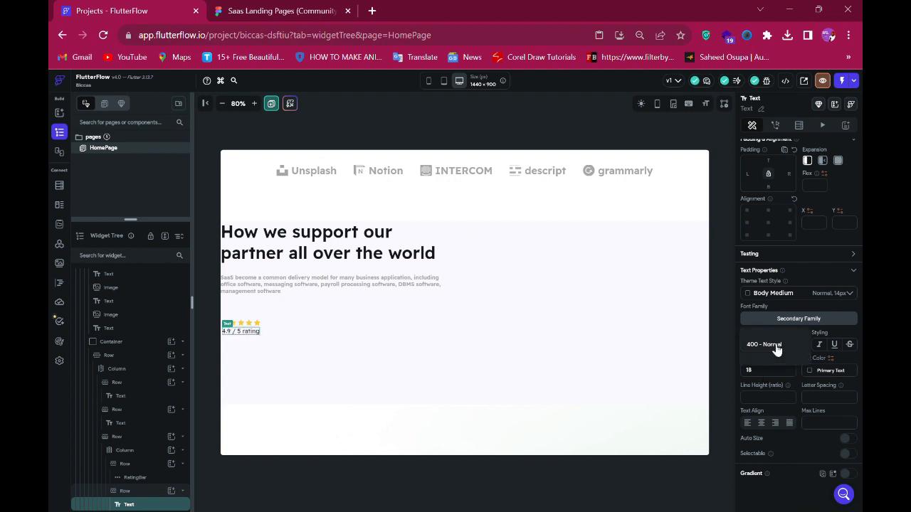
{"action": "left_click", "coordinate": [774, 344]}
{"action": "left_click", "coordinate": [771, 365]}
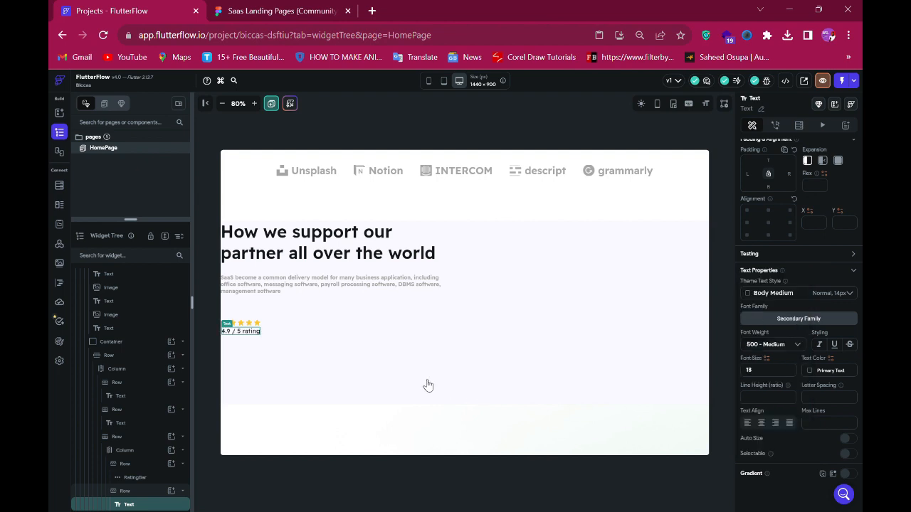
- Set the rating column's cross-axis alignment to start
{"action": "left_click", "coordinate": [135, 456]}
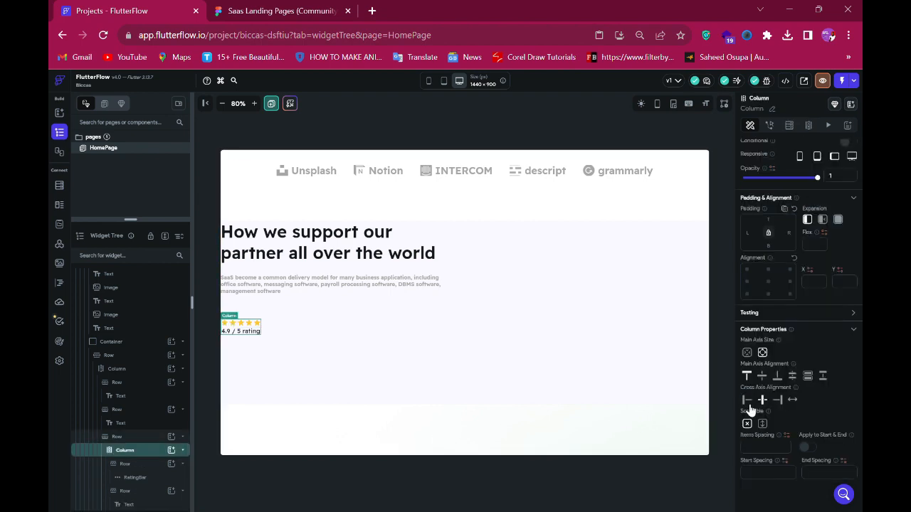
{"action": "left_click", "coordinate": [750, 403]}
- Give the rating text's row a top padding of 18
{"action": "left_click", "coordinate": [126, 491]}
{"action": "left_click", "coordinate": [254, 10]}
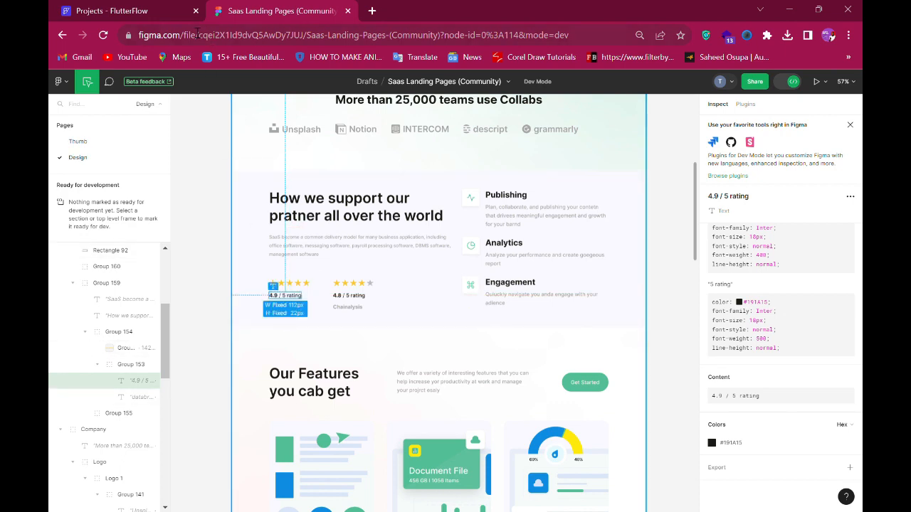
{"action": "left_click", "coordinate": [126, 14]}
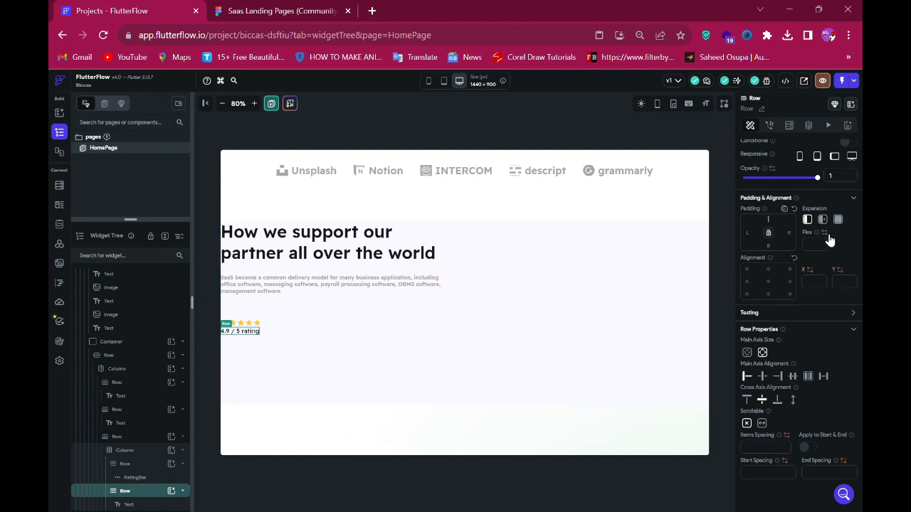
{"action": "type", "text": "18"}
- Duplicate the rating text row so a second text row sits beneath it in the column
{"action": "left_click", "coordinate": [123, 492]}
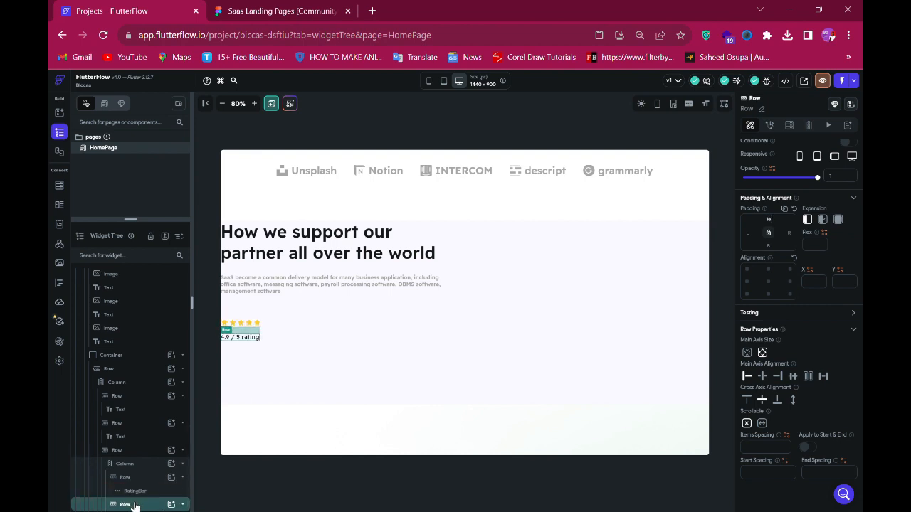
{"action": "scroll", "coordinate": [135, 506], "scroll_direction": "down", "scroll_amount": 1}
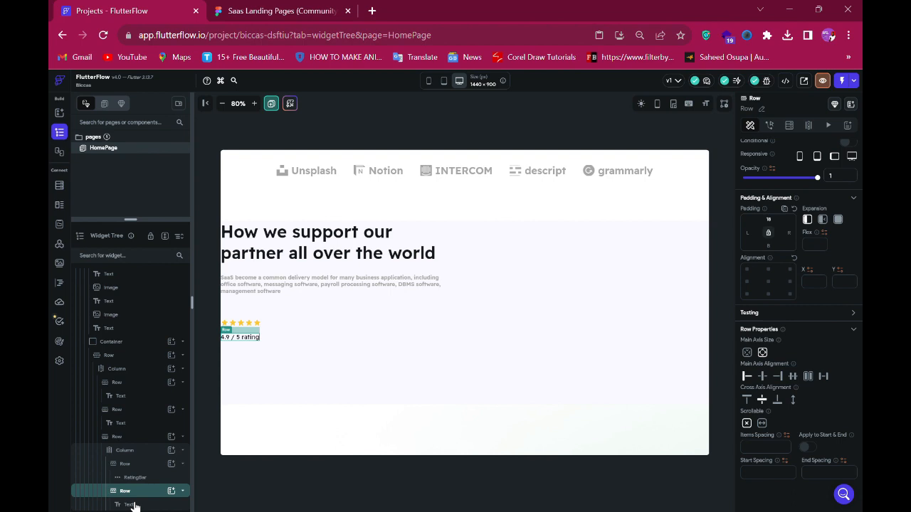
{"action": "key", "text": "Up"}
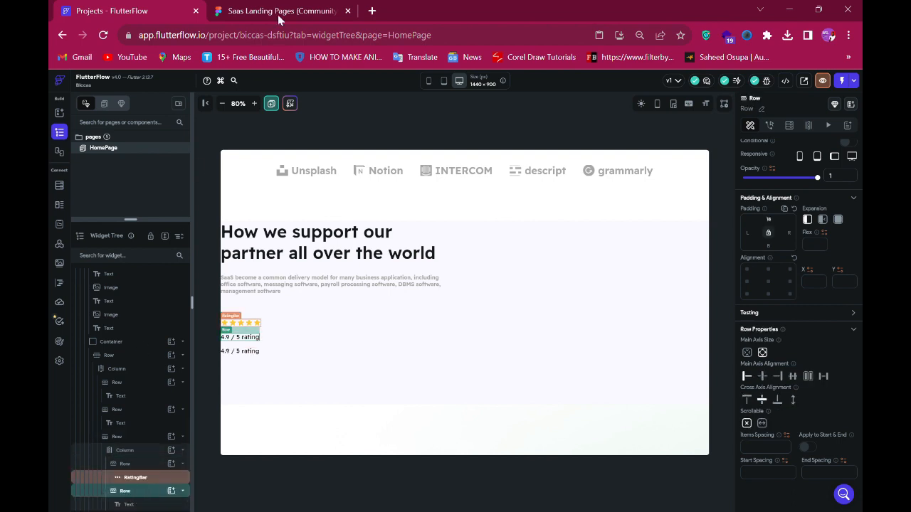
- Copy the 'databricks' text content from the Figma design and select the duplicated text widget
{"action": "left_click", "coordinate": [278, 13]}
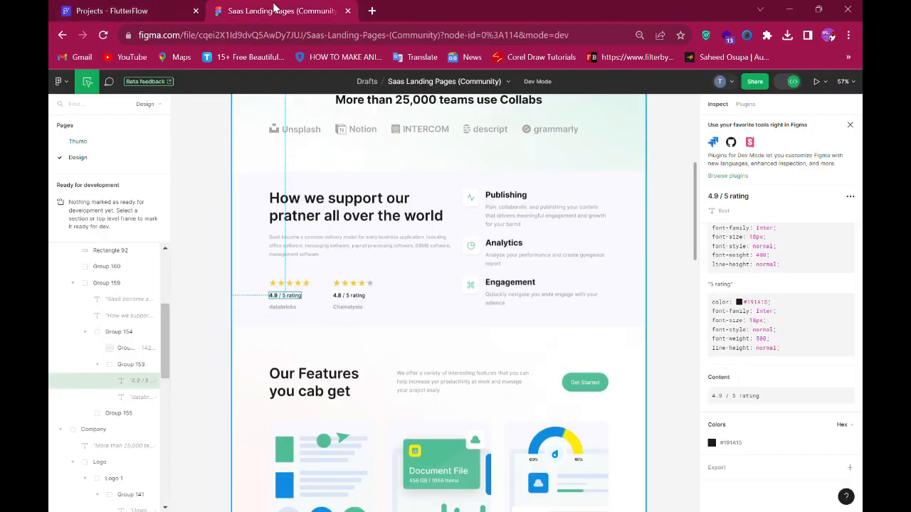
{"action": "left_click", "coordinate": [287, 314]}
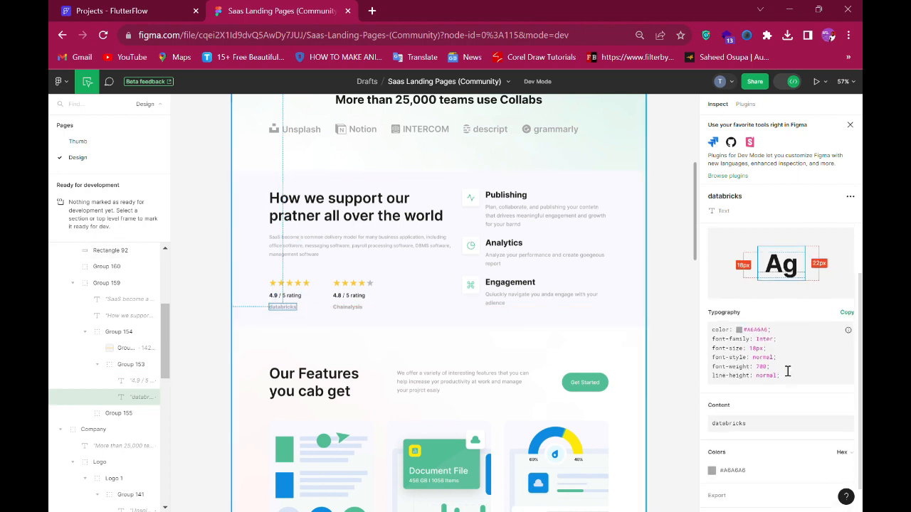
{"action": "scroll", "coordinate": [782, 356], "scroll_direction": "down", "scroll_amount": 2}
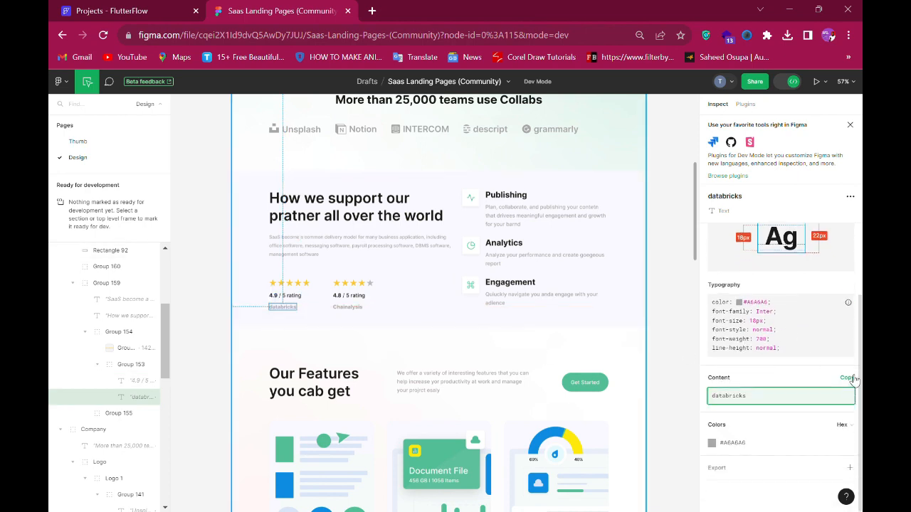
{"action": "left_click", "coordinate": [850, 378]}
{"action": "left_click", "coordinate": [89, 8]}
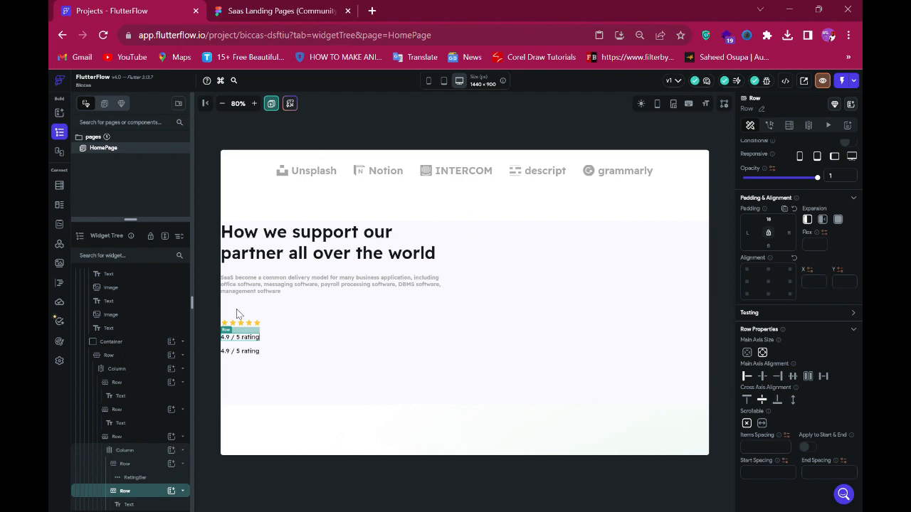
{"action": "left_click", "coordinate": [250, 353]}
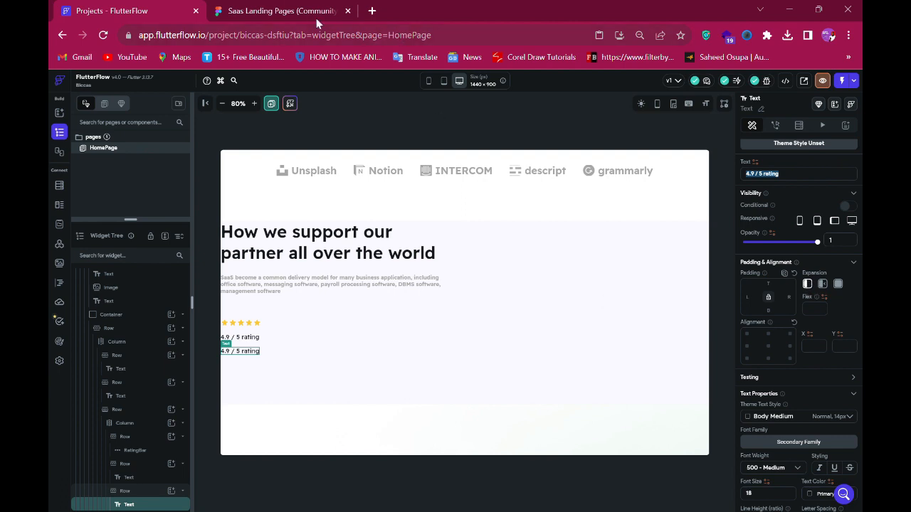
- Copy #A6A6A6 from the Figma databricks text and set the text widget's color to #A6A6A6 with 'databricks' as its text
{"action": "left_click", "coordinate": [279, 15]}
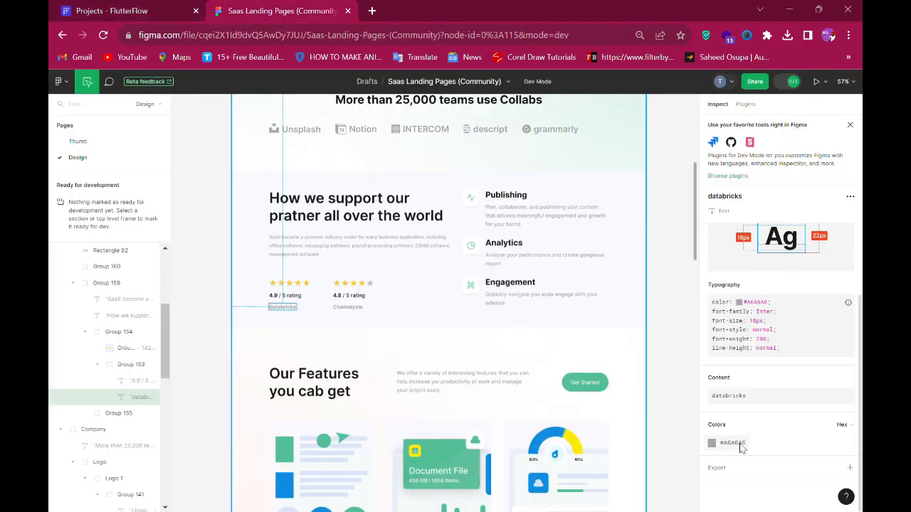
{"action": "left_click", "coordinate": [739, 444]}
{"action": "left_click", "coordinate": [141, 14]}
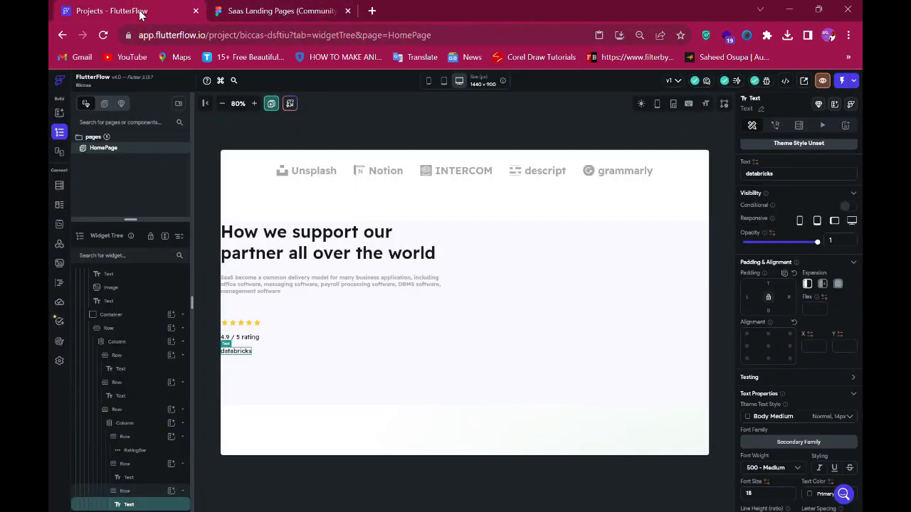
{"action": "scroll", "coordinate": [826, 406], "scroll_direction": "down", "scroll_amount": 3}
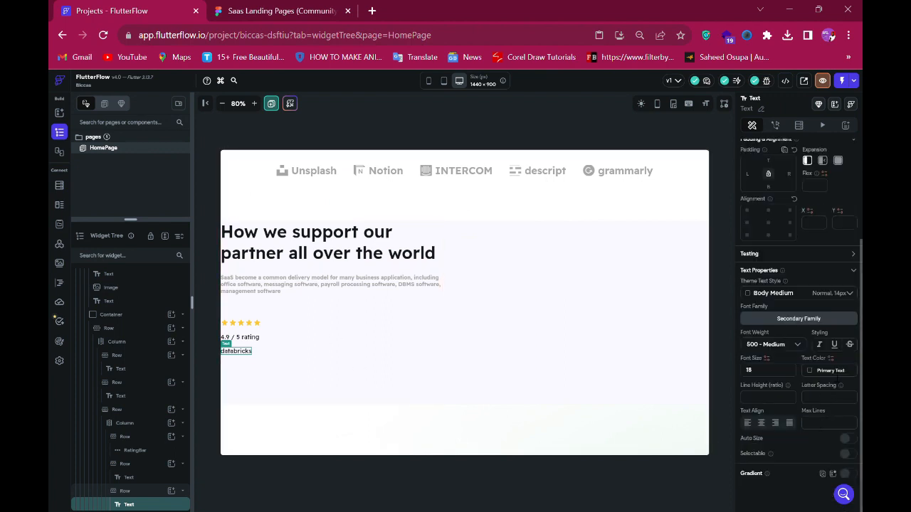
{"action": "left_click", "coordinate": [837, 376]}
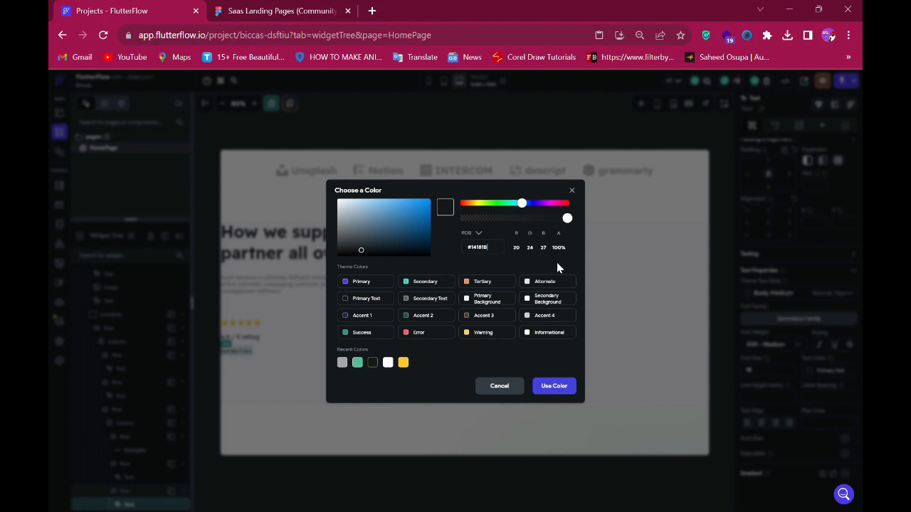
{"action": "key", "text": "ctrl+a"}
{"action": "key", "text": "ctrl+v"}
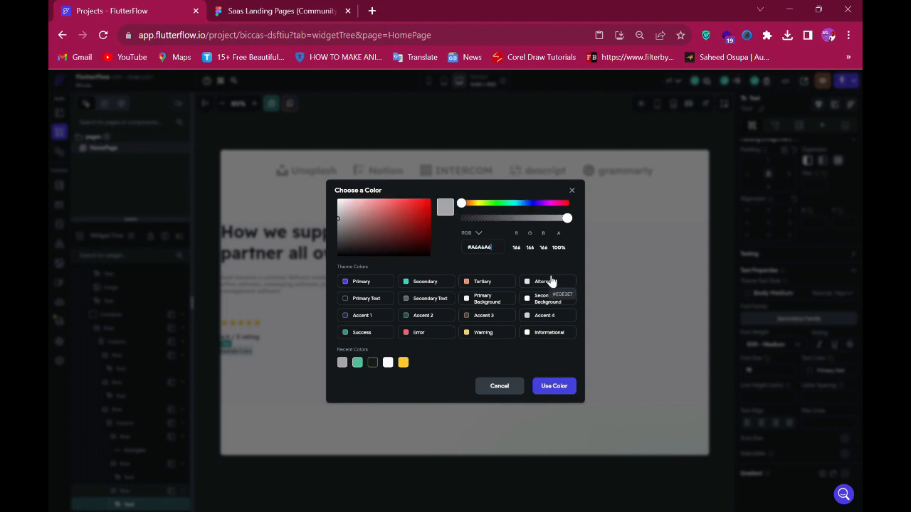
{"action": "left_click", "coordinate": [562, 388]}
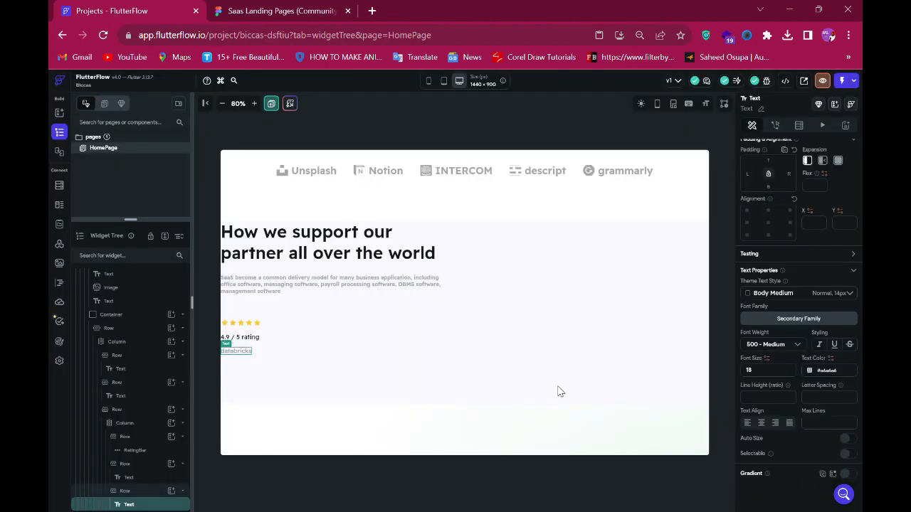
- Paste a copy of the rating column into its parent row for the second rating block
{"action": "left_click", "coordinate": [254, 16]}
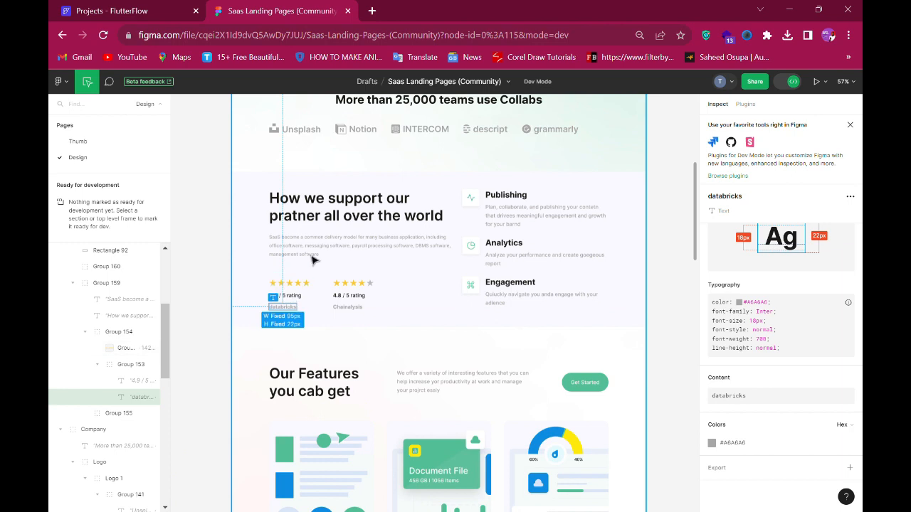
{"action": "left_click", "coordinate": [130, 14]}
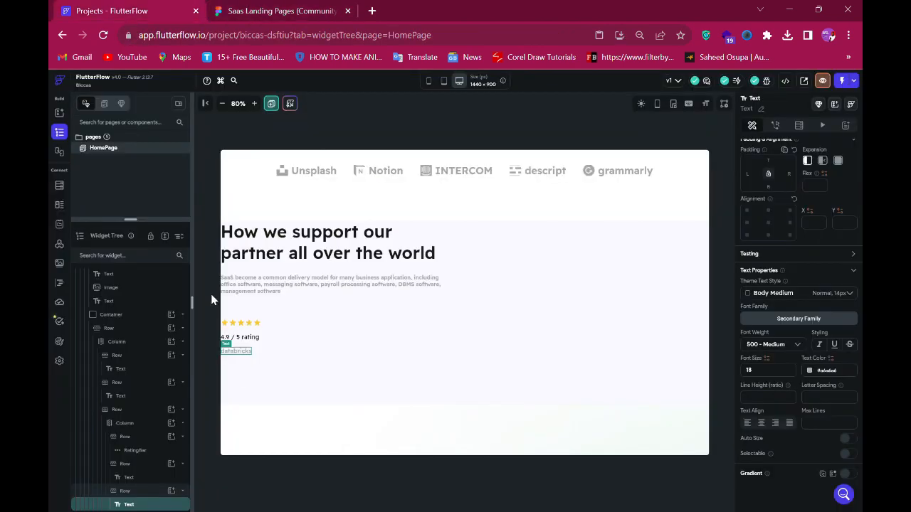
{"action": "left_click", "coordinate": [251, 349]}
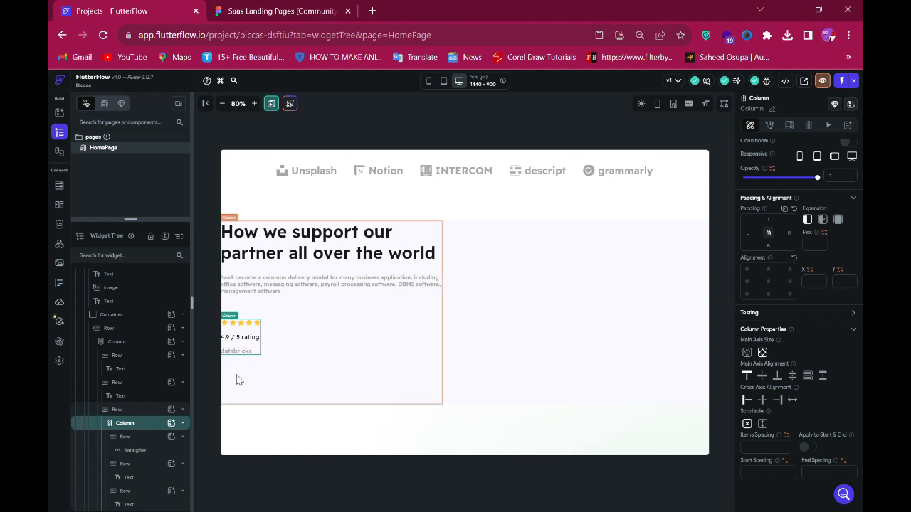
{"action": "key", "text": "Up"}
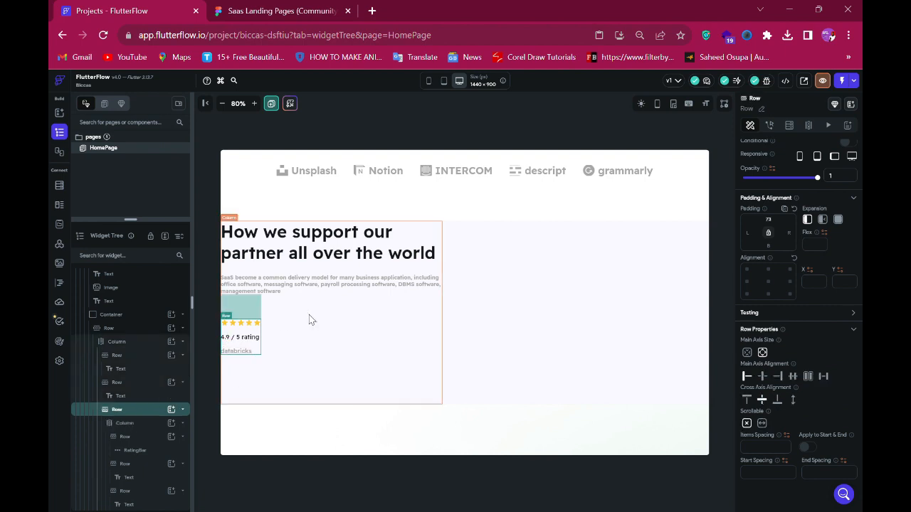
{"action": "key", "text": "ctrl+v"}
- Set the second rating column's left padding to 80, based on the gap measured in Figma
{"action": "key", "text": "ctrl+Tab"}
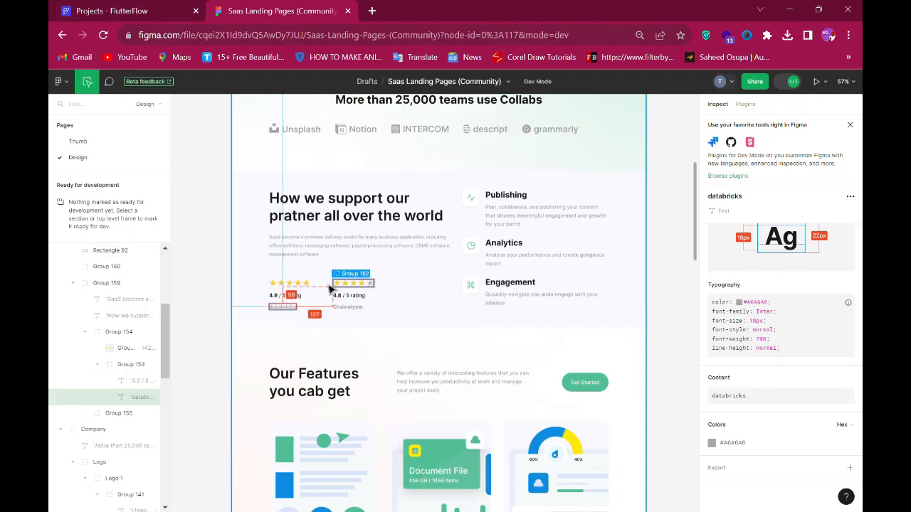
{"action": "left_click", "coordinate": [302, 290]}
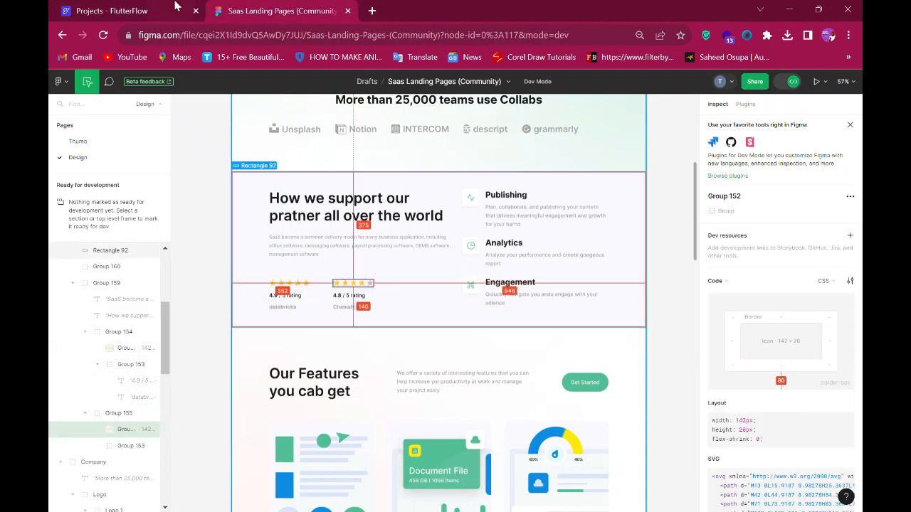
{"action": "key", "text": "ctrl+Tab"}
{"action": "left_click", "coordinate": [297, 345]}
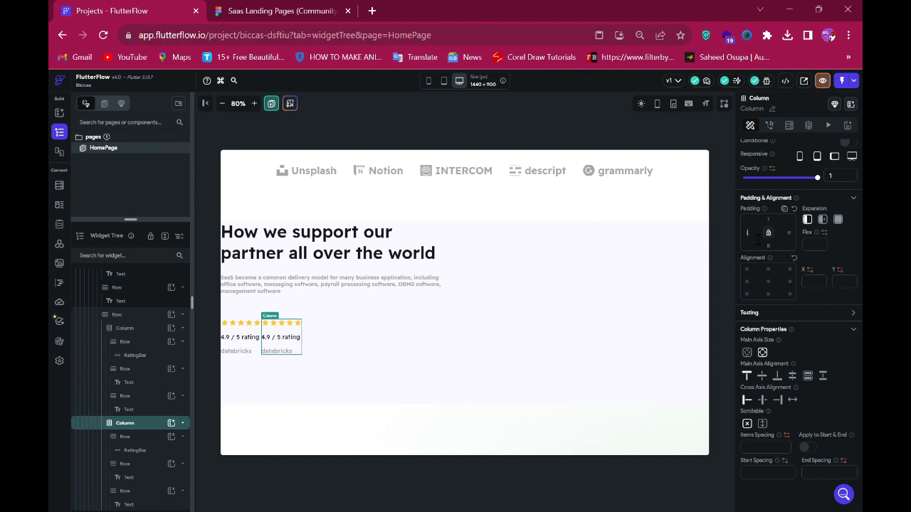
{"action": "type", "text": "8"}
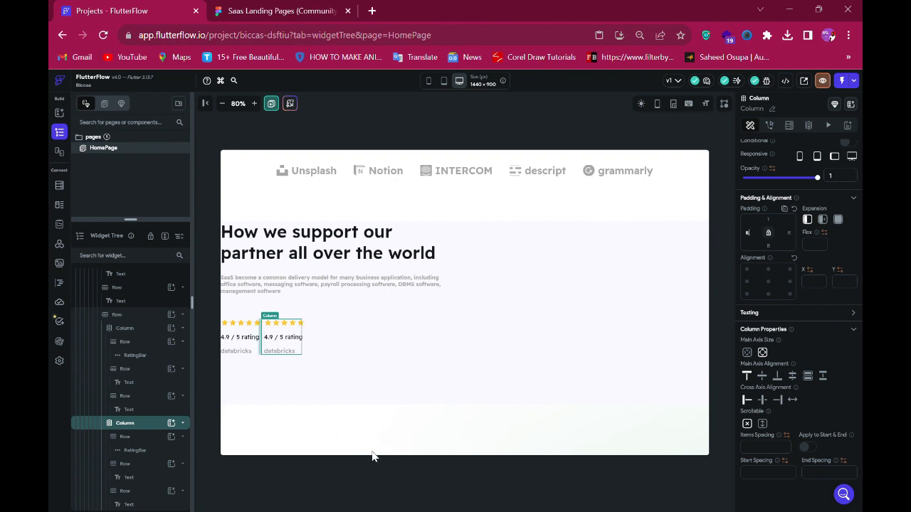
{"action": "type", "text": "0"}
- Copy the 'Chainalysis' text content from the Figma design
{"action": "left_click", "coordinate": [271, 7]}
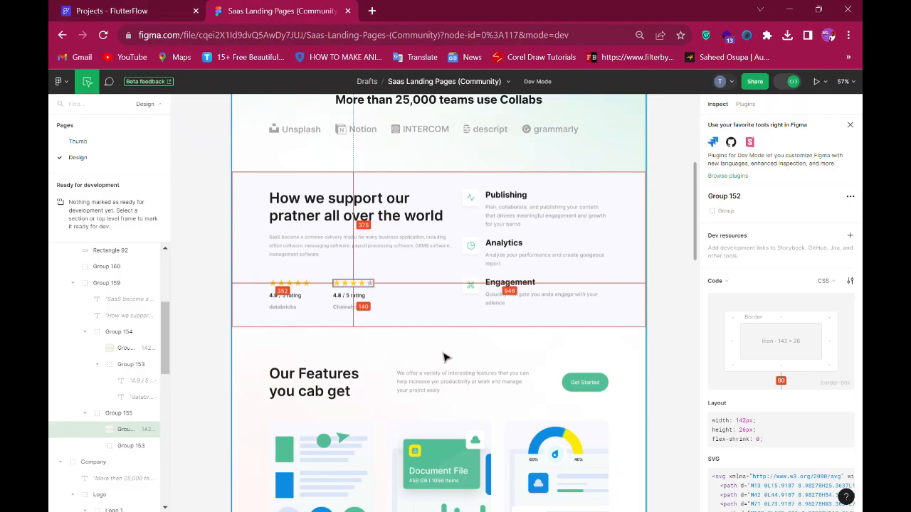
{"action": "left_click", "coordinate": [355, 308]}
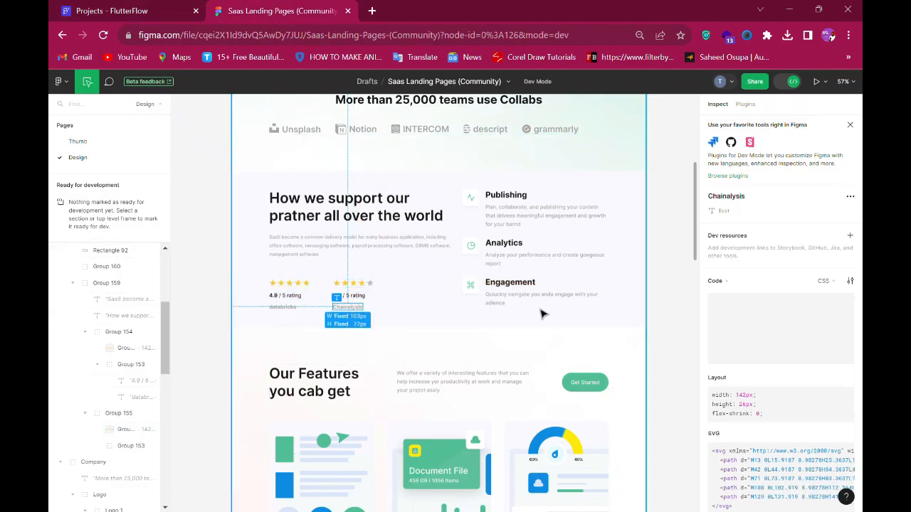
{"action": "scroll", "coordinate": [717, 346], "scroll_direction": "down", "scroll_amount": 5}
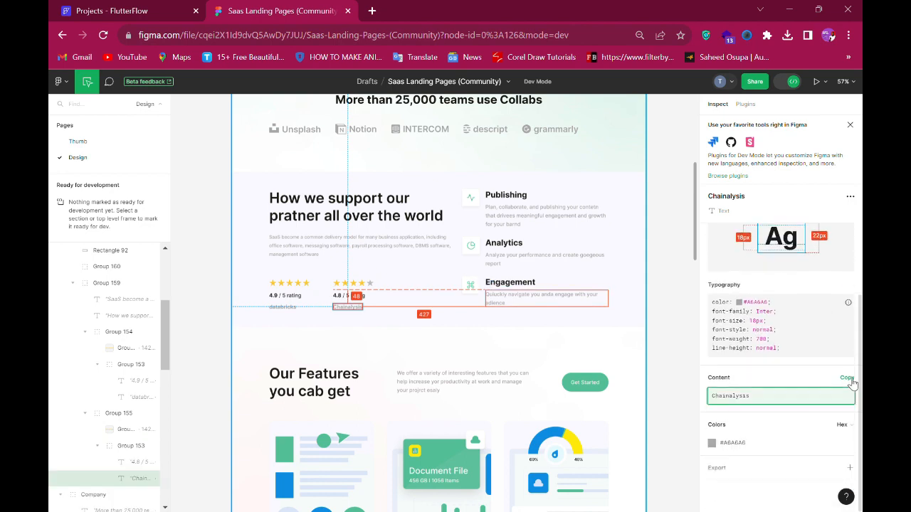
{"action": "left_click", "coordinate": [846, 378]}
{"action": "left_click", "coordinate": [146, 19]}
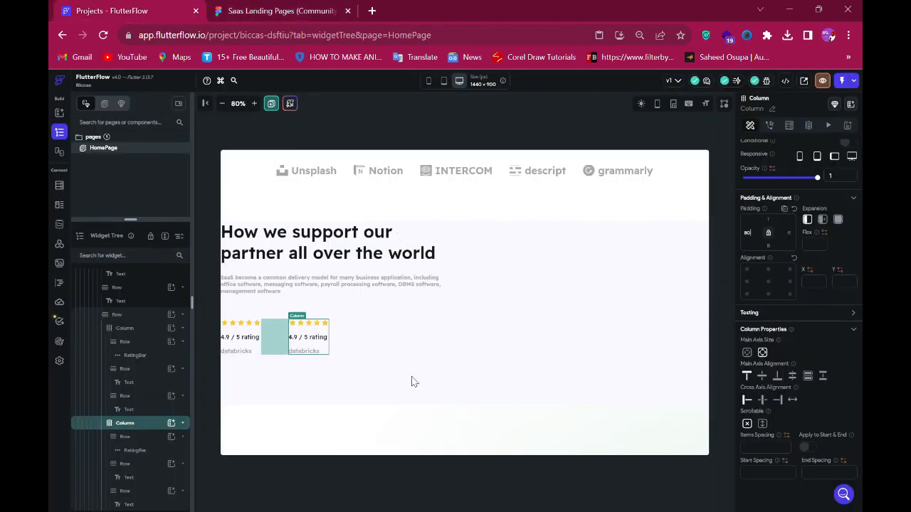
- Set the second rating block's label text to the copied 'Chainalysis'
{"action": "left_click", "coordinate": [305, 355]}
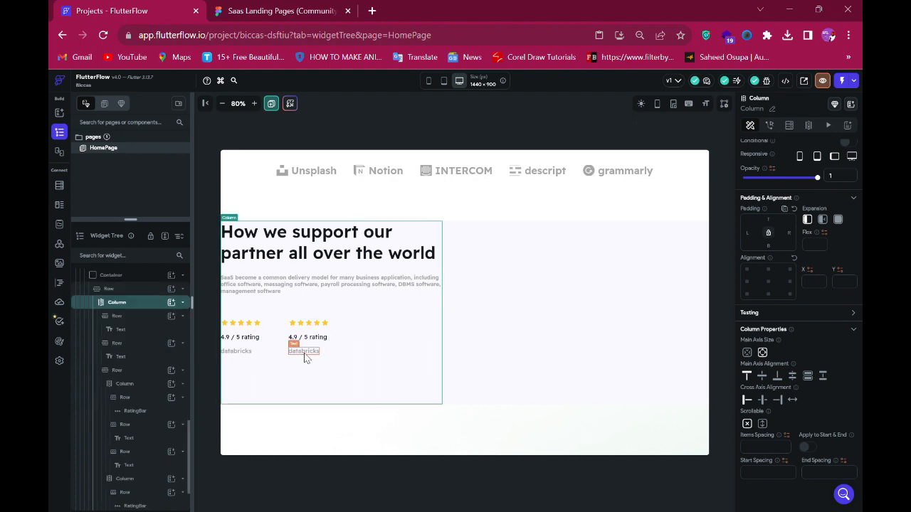
{"action": "scroll", "coordinate": [804, 303], "scroll_direction": "up", "scroll_amount": 1}
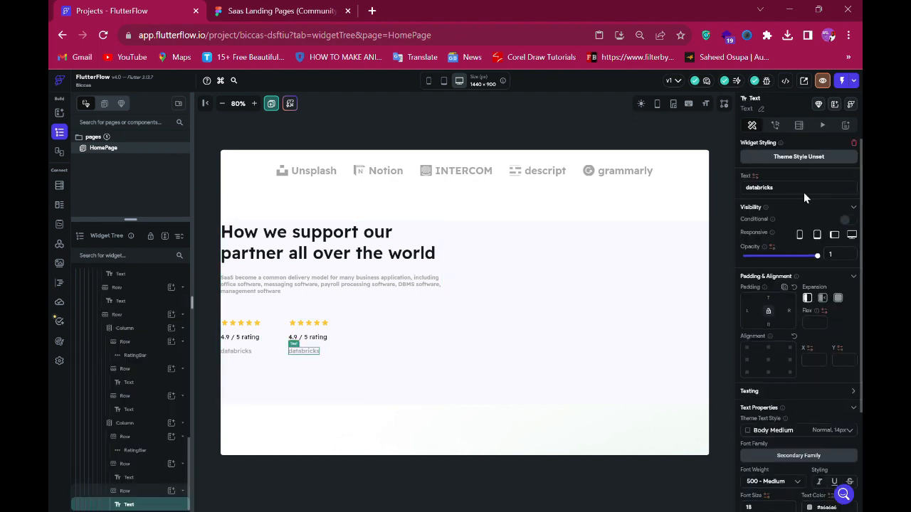
{"action": "double_click", "coordinate": [816, 191]}
{"action": "key", "text": "ctrl+v"}
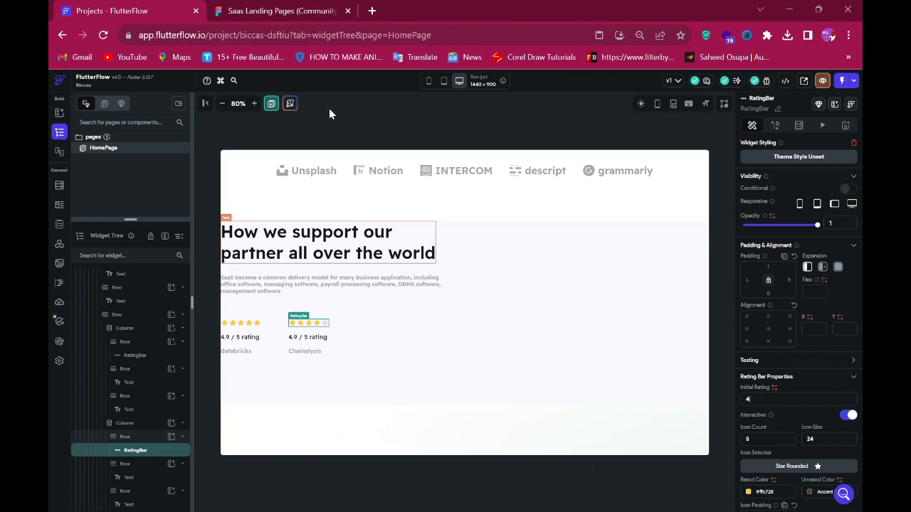
- Add a new column to the section row, beside the heading and ratings column
{"action": "left_click", "coordinate": [252, 12]}
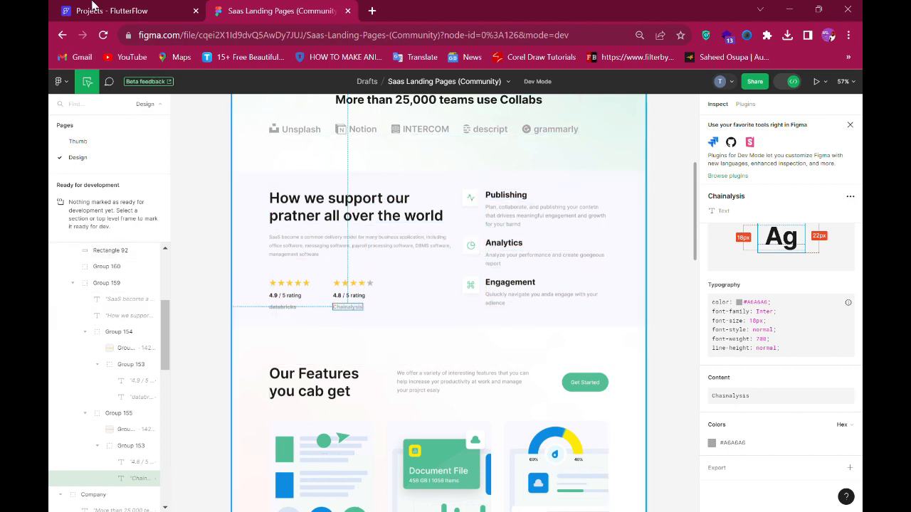
{"action": "left_click", "coordinate": [126, 12]}
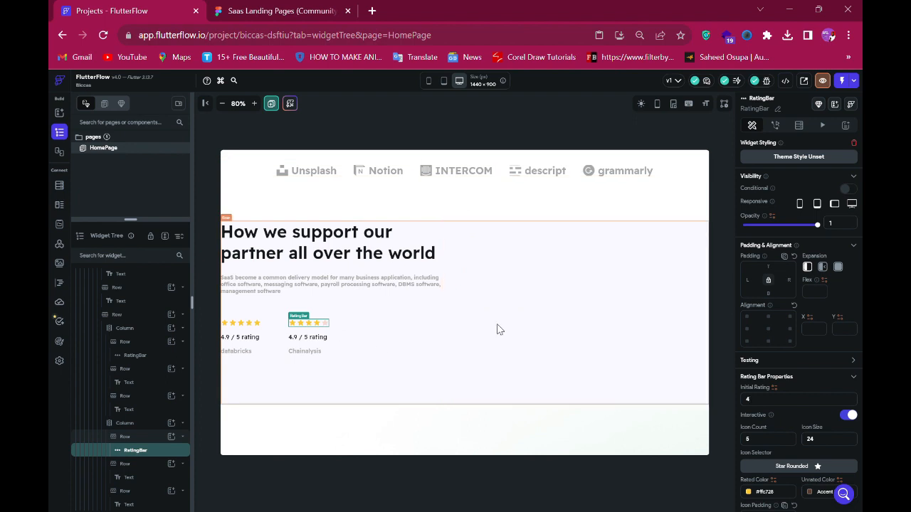
{"action": "left_click", "coordinate": [249, 12]}
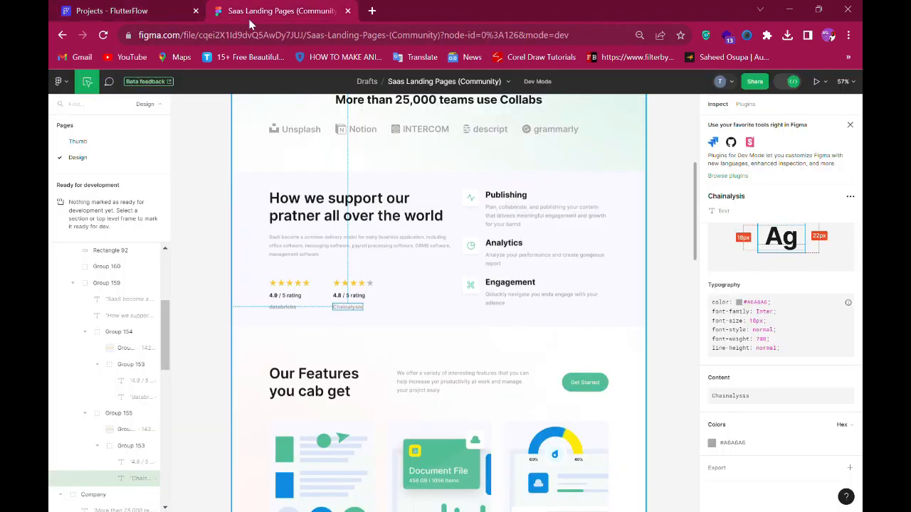
{"action": "left_click", "coordinate": [146, 12]}
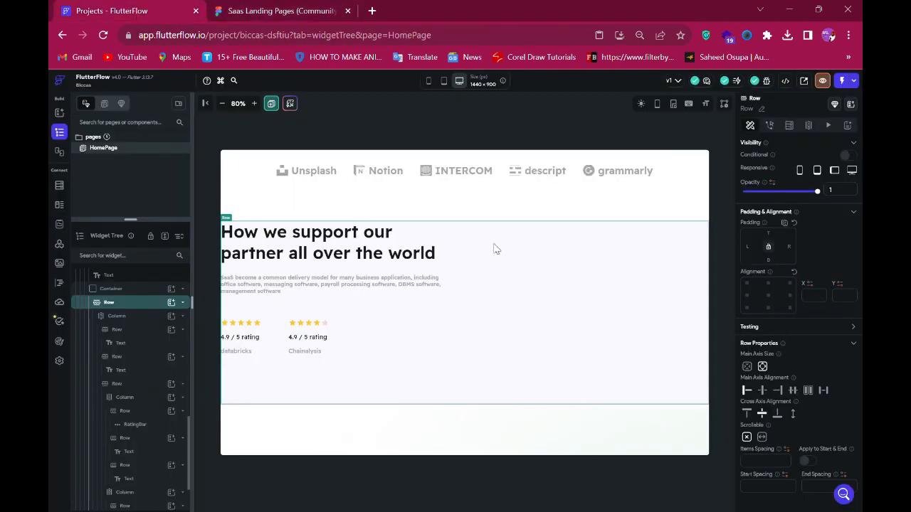
{"action": "left_click", "coordinate": [171, 304]}
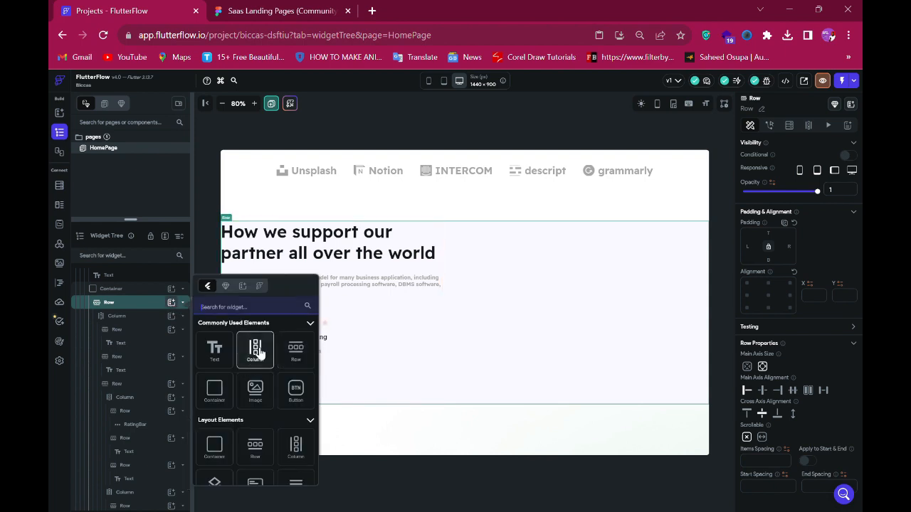
- In the Figma design, export the 'activity 1' icon as a 1x PNG
{"action": "left_click", "coordinate": [272, 10]}
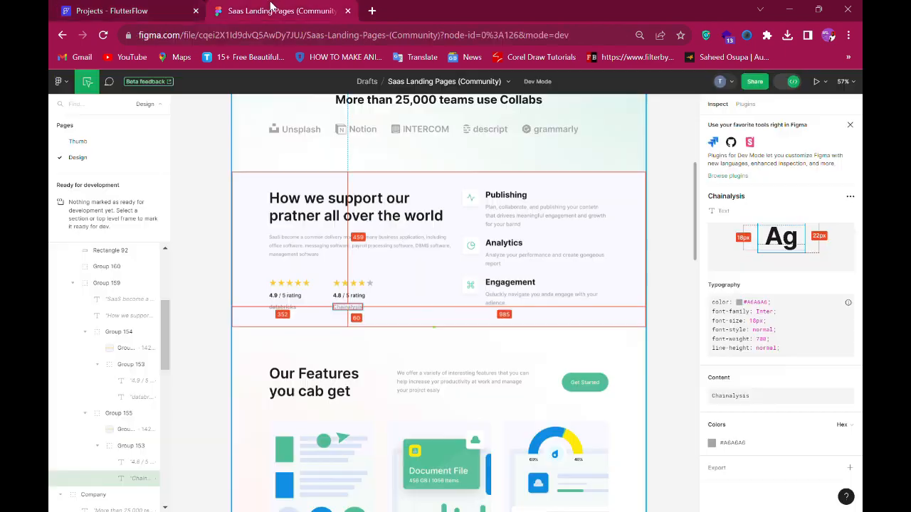
{"action": "left_click", "coordinate": [477, 203]}
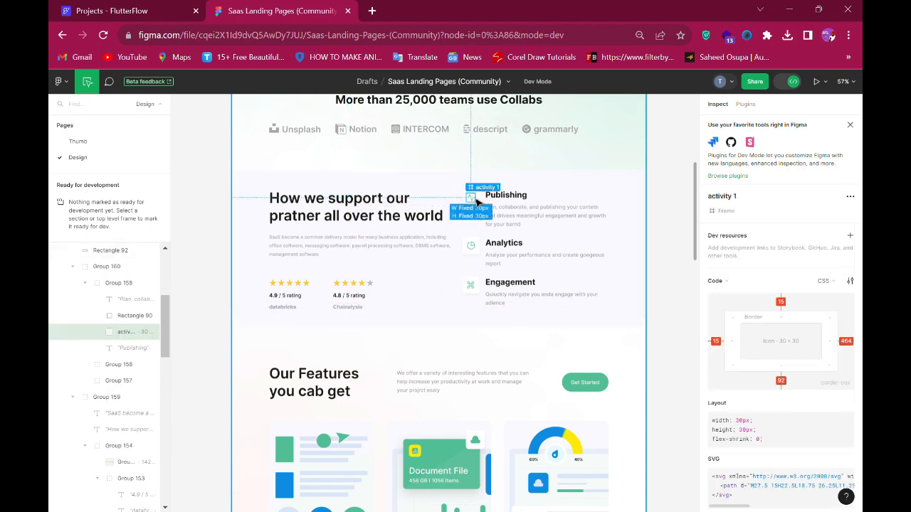
{"action": "scroll", "coordinate": [757, 398], "scroll_direction": "down", "scroll_amount": 3}
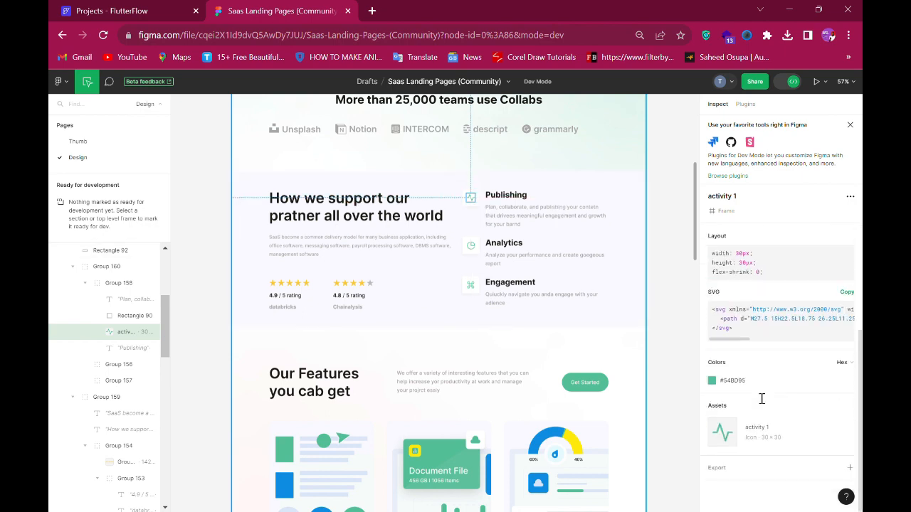
{"action": "left_click", "coordinate": [717, 466]}
{"action": "scroll", "coordinate": [747, 443], "scroll_direction": "down", "scroll_amount": 2}
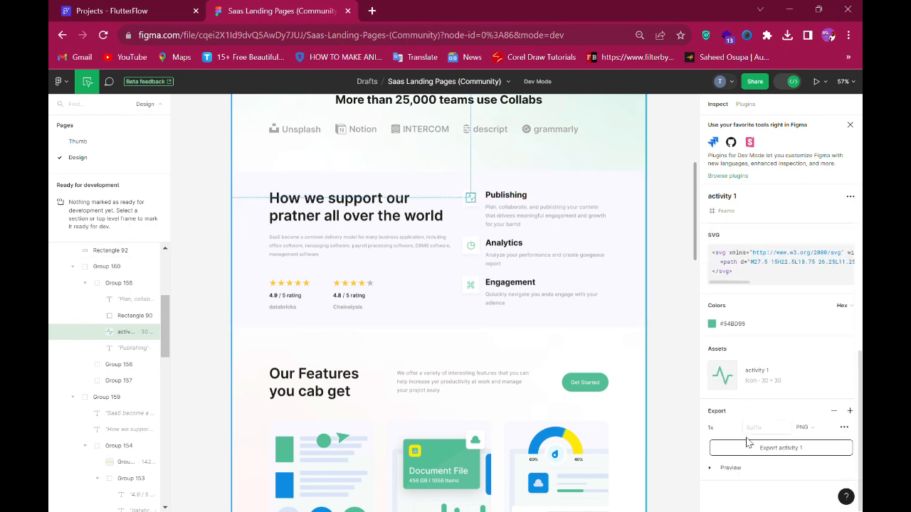
{"action": "left_click", "coordinate": [732, 467]}
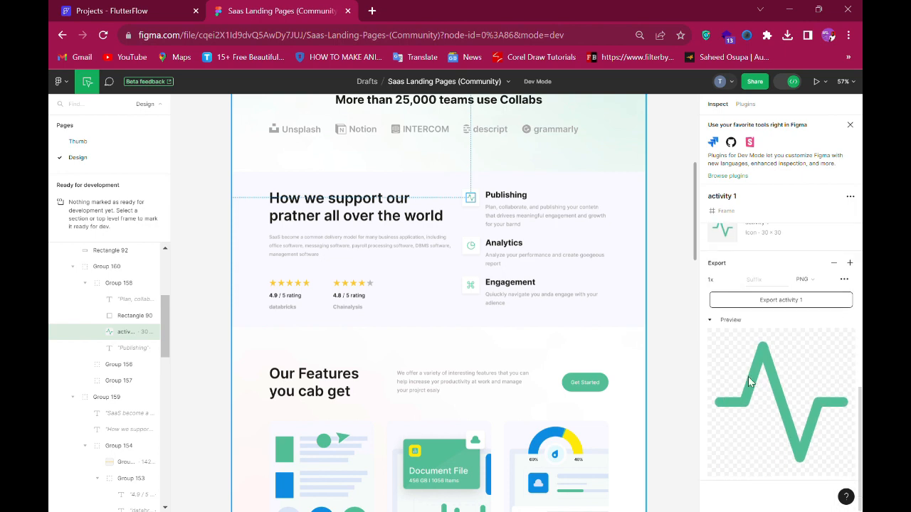
{"action": "left_click", "coordinate": [766, 304]}
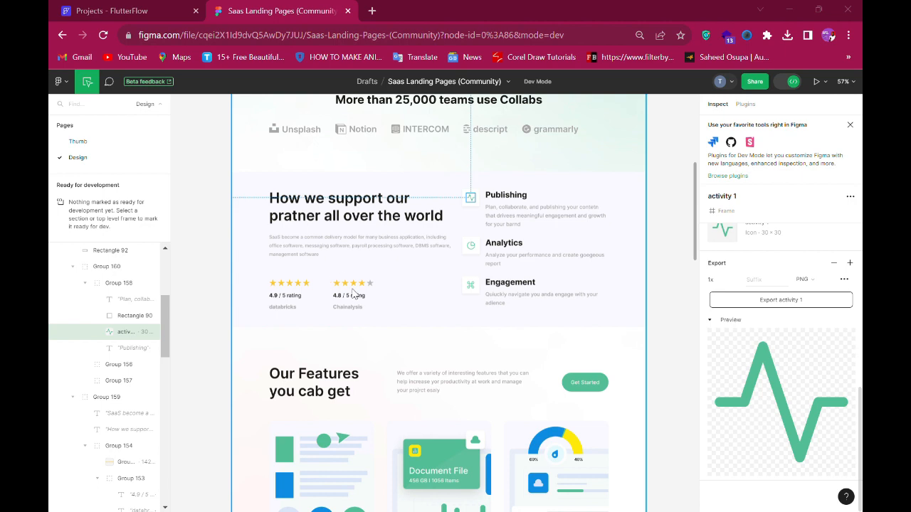
- Export the 'pie-chart 1' icon as a 1x PNG
{"action": "left_click", "coordinate": [473, 249]}
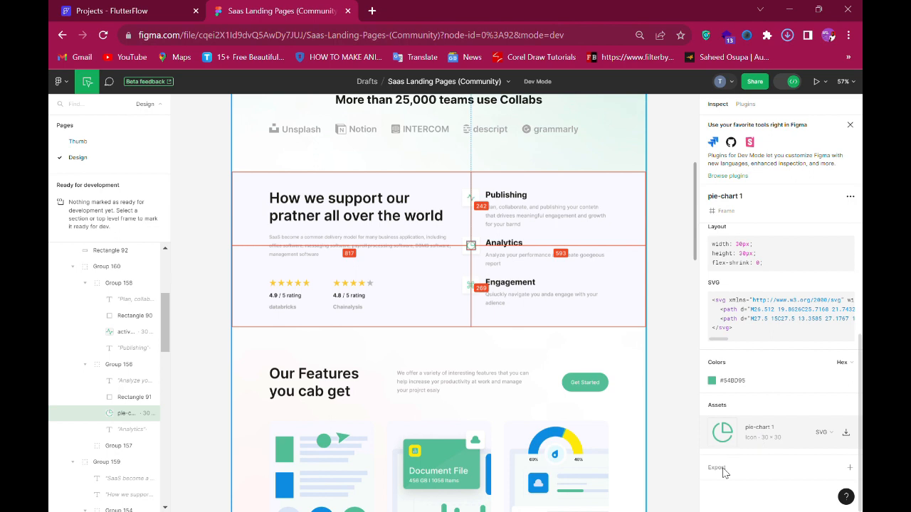
{"action": "left_click", "coordinate": [723, 469]}
{"action": "scroll", "coordinate": [751, 371], "scroll_direction": "down", "scroll_amount": 2}
{"action": "left_click", "coordinate": [781, 301]}
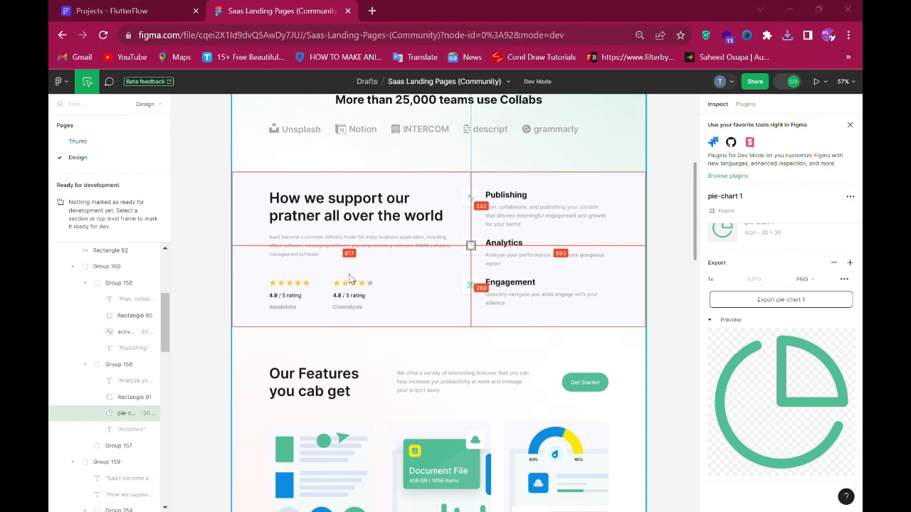
- Export the 'command 1' icon as a 1x PNG and save the file
{"action": "left_click", "coordinate": [475, 290]}
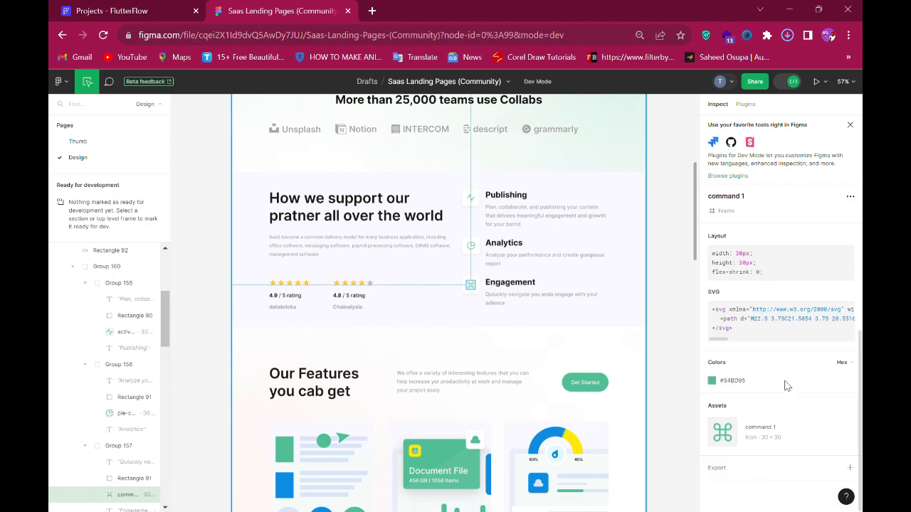
{"action": "left_click", "coordinate": [744, 471]}
{"action": "scroll", "coordinate": [752, 427], "scroll_direction": "down", "scroll_amount": 3}
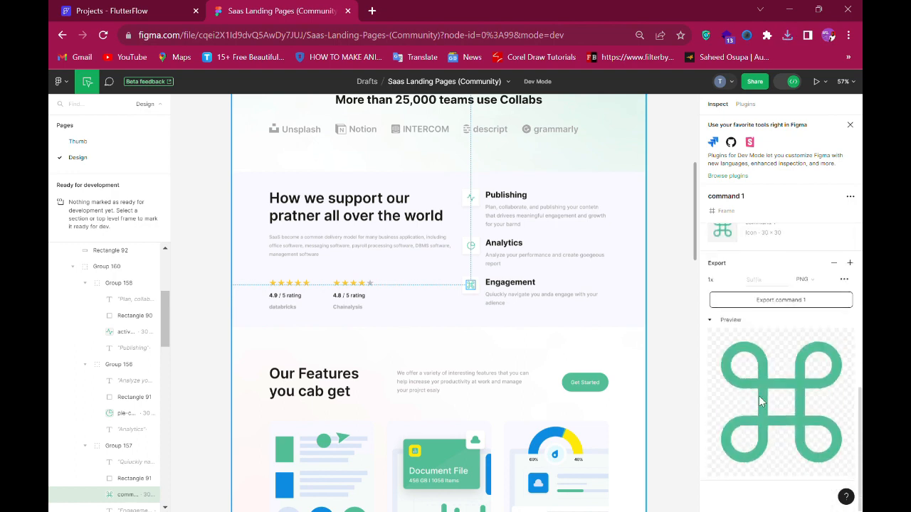
{"action": "left_click", "coordinate": [771, 304]}
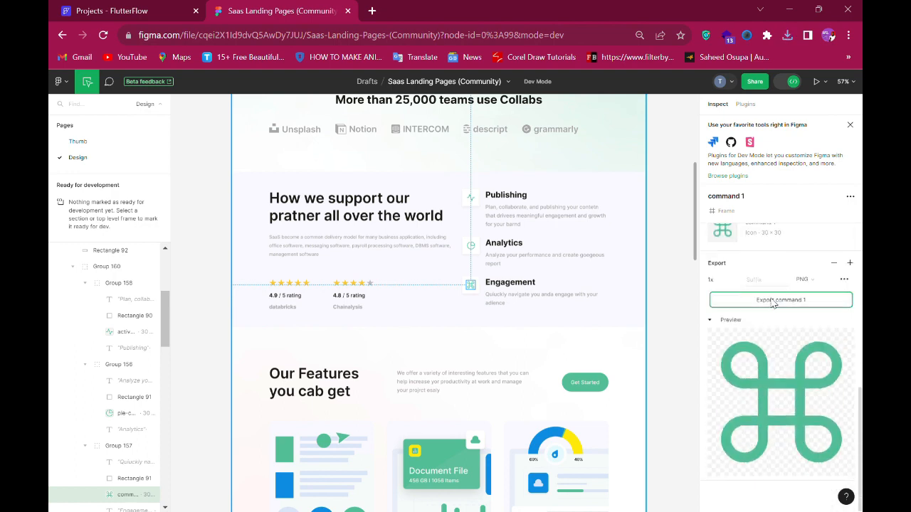
{"action": "left_click", "coordinate": [772, 302]}
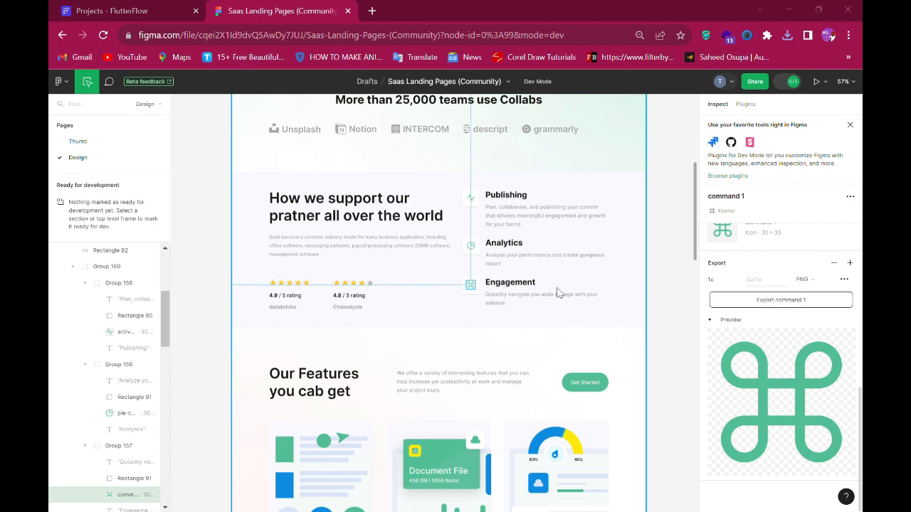
{"action": "key", "text": "Return"}
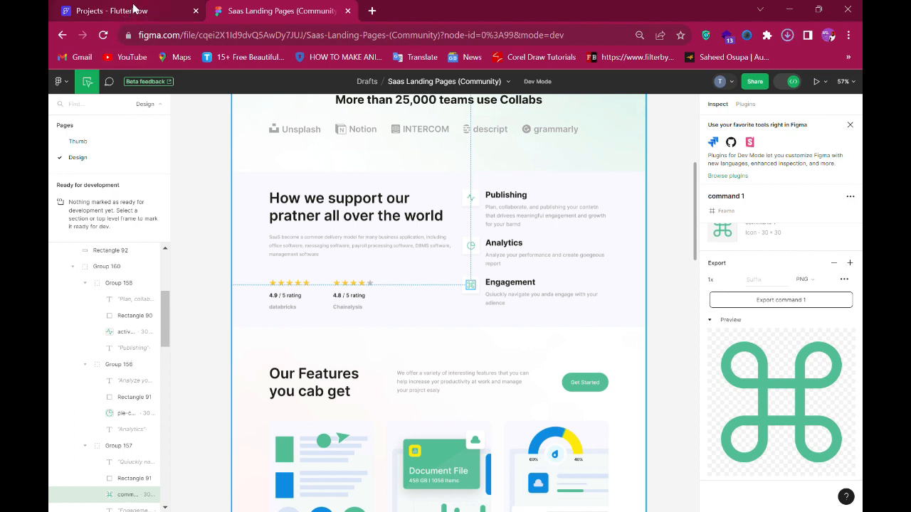
- Upload the three exported icon PNGs to the project's media assets and return to the widget tree
{"action": "left_click", "coordinate": [136, 8]}
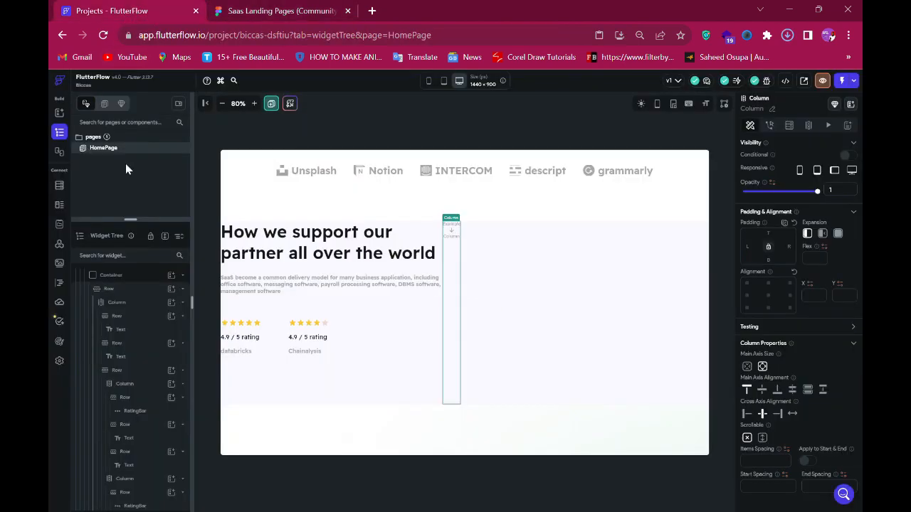
{"action": "left_click", "coordinate": [61, 264]}
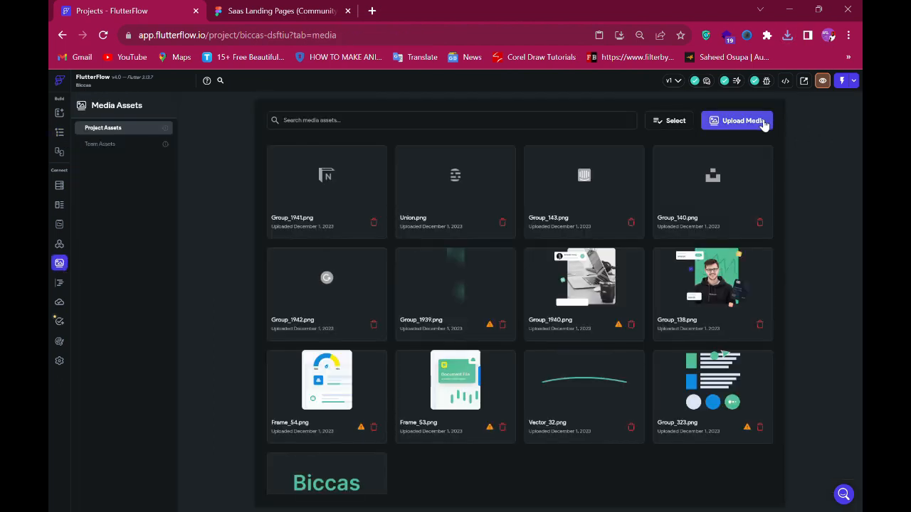
{"action": "left_click", "coordinate": [750, 123]}
{"action": "left_click", "coordinate": [279, 12]}
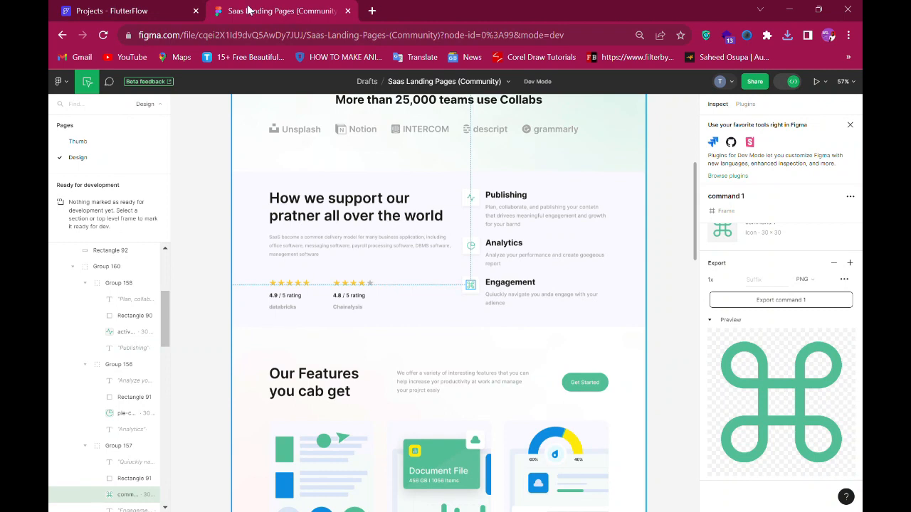
{"action": "left_click", "coordinate": [164, 11]}
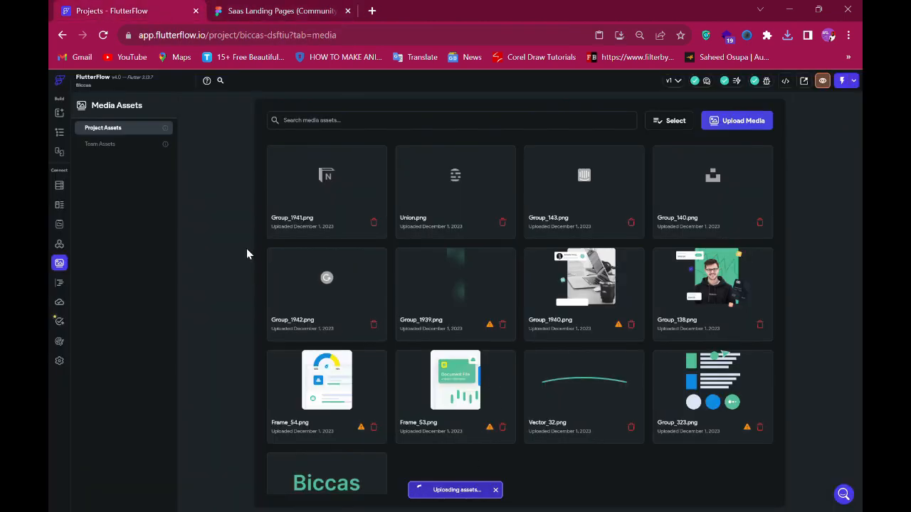
{"action": "left_click", "coordinate": [60, 134]}
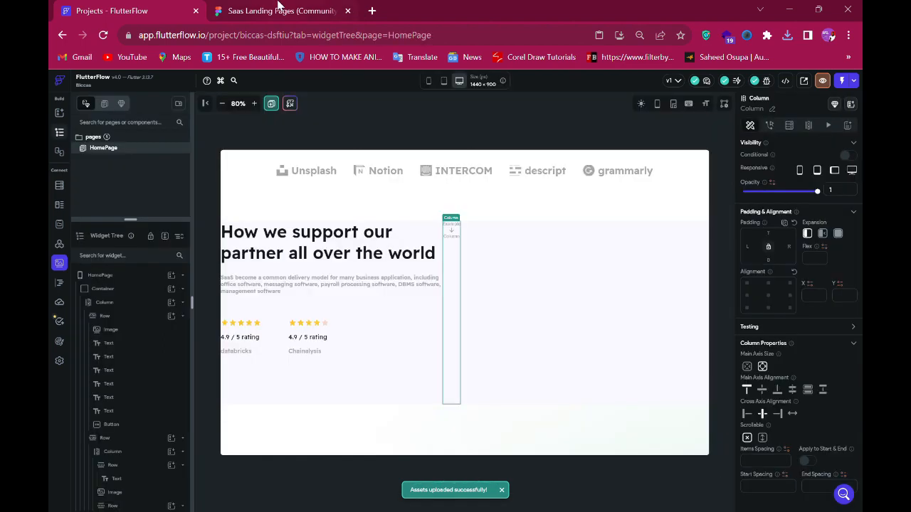
- Inspect the size of the icon background rectangle beside 'Publishing' in the Figma design
{"action": "left_click", "coordinate": [279, 9]}
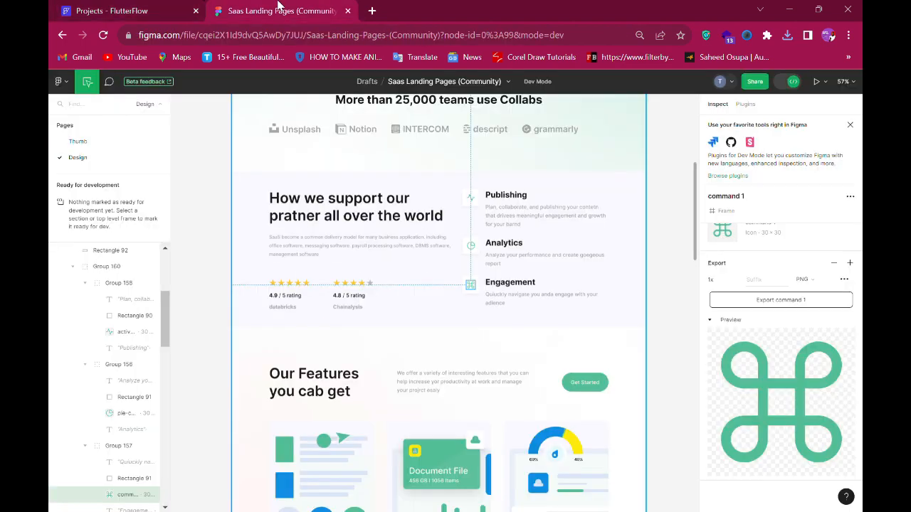
{"action": "left_click", "coordinate": [482, 200]}
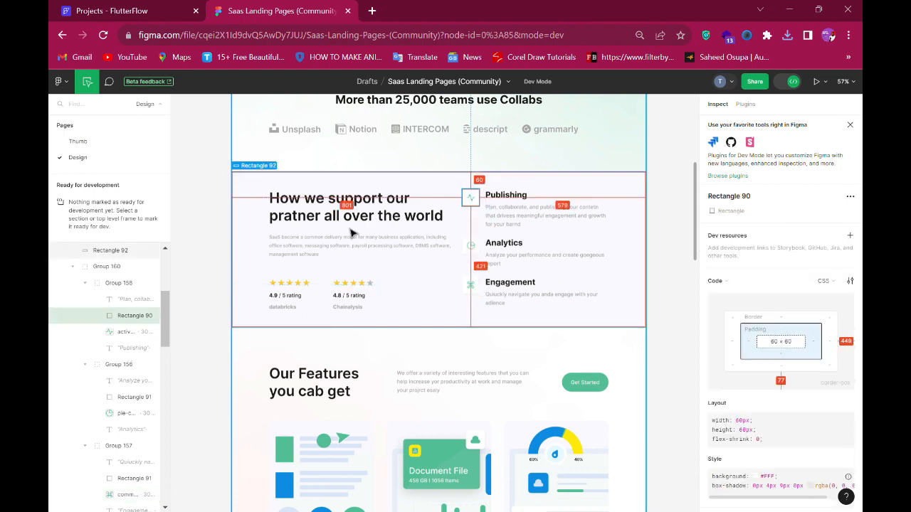
{"action": "left_click", "coordinate": [93, 8]}
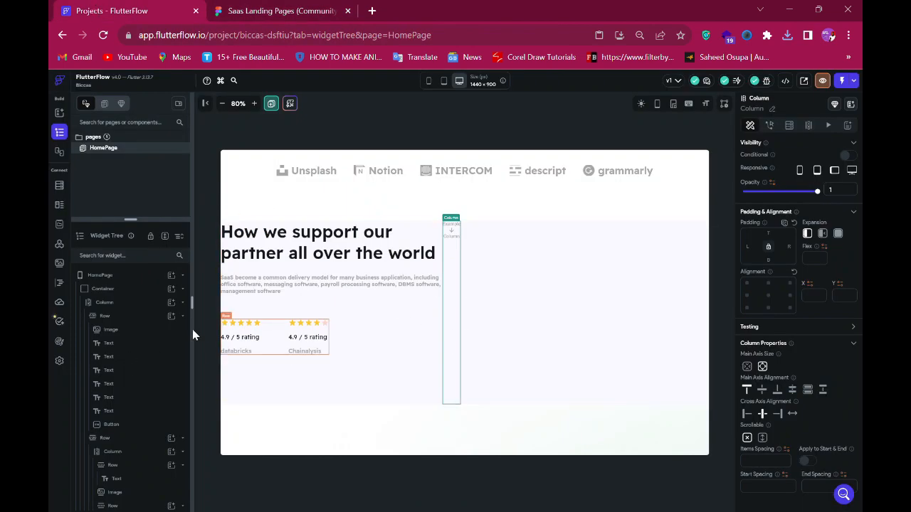
- Add a row as a child of the new column
{"action": "left_click", "coordinate": [453, 233]}
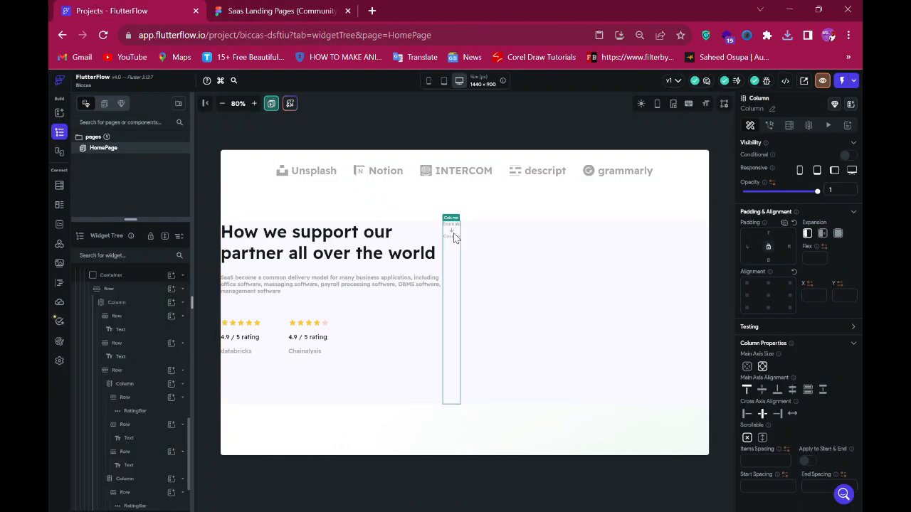
{"action": "scroll", "coordinate": [155, 352], "scroll_direction": "down", "scroll_amount": 2}
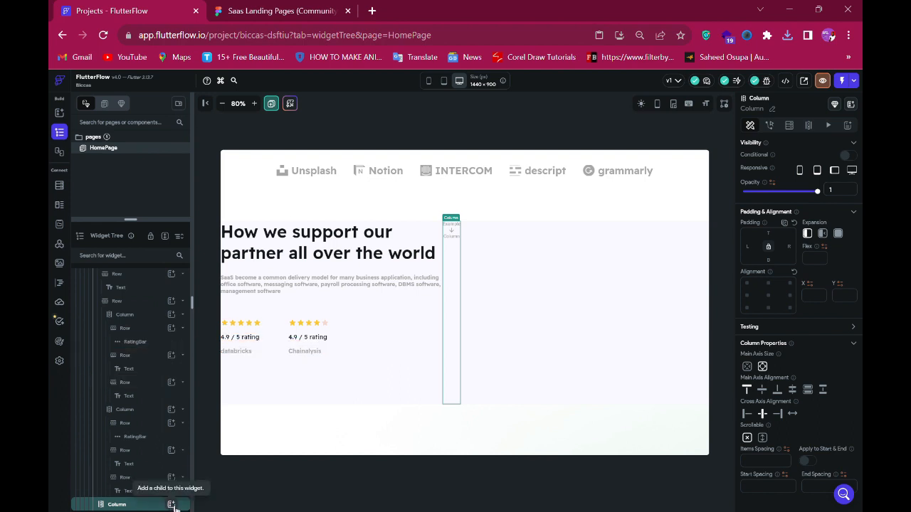
{"action": "left_click", "coordinate": [279, 12]}
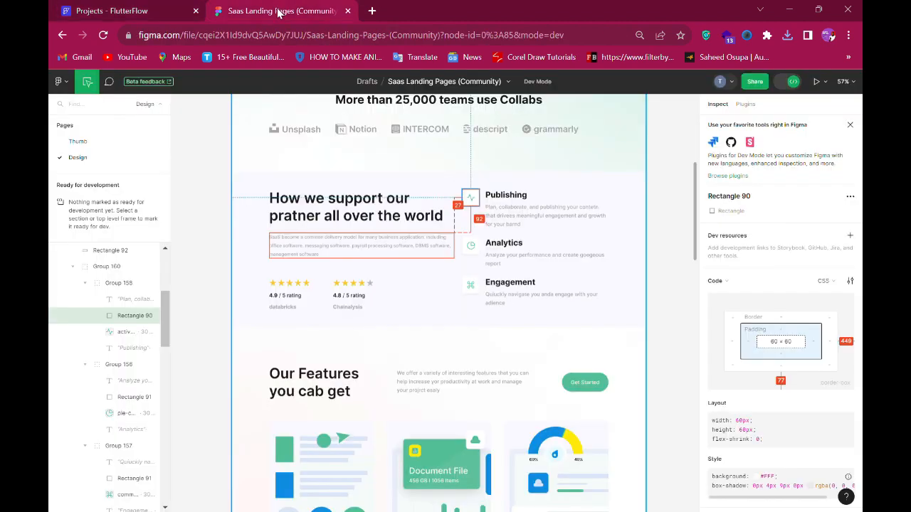
{"action": "left_click", "coordinate": [163, 12]}
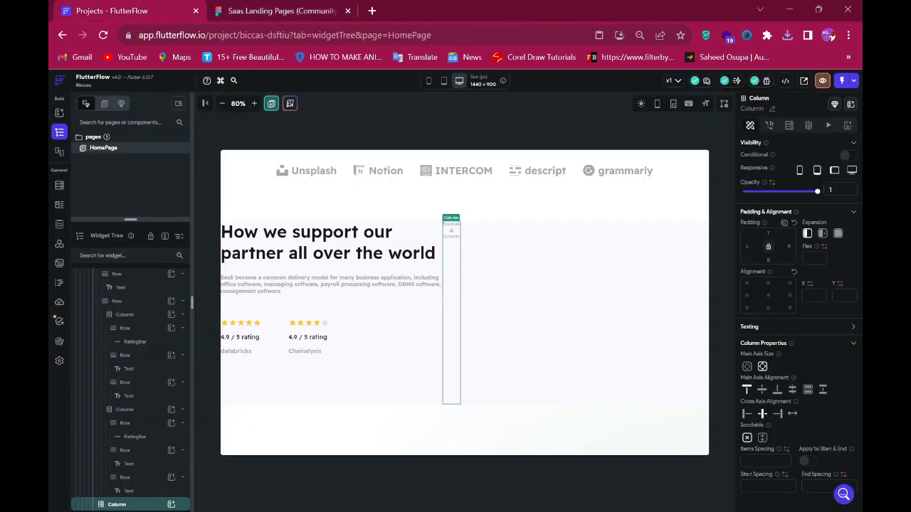
{"action": "left_click", "coordinate": [171, 504]}
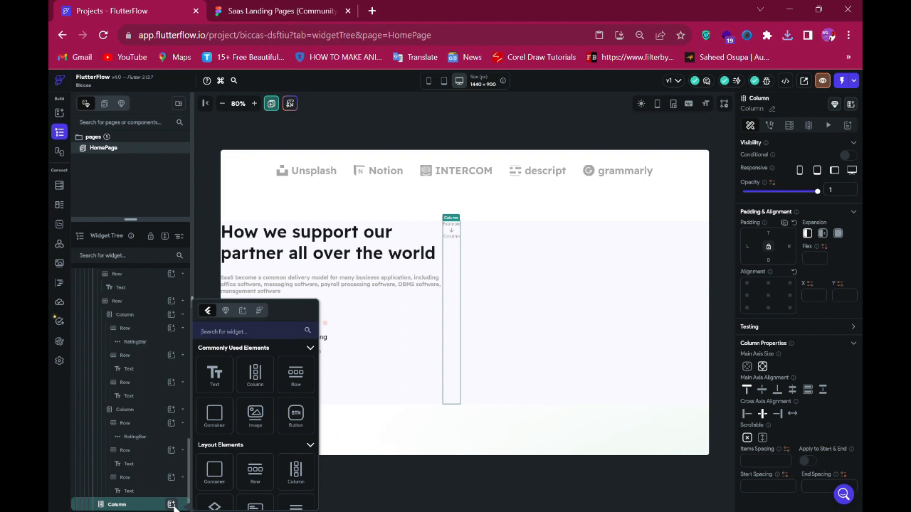
{"action": "left_click", "coordinate": [297, 377]}
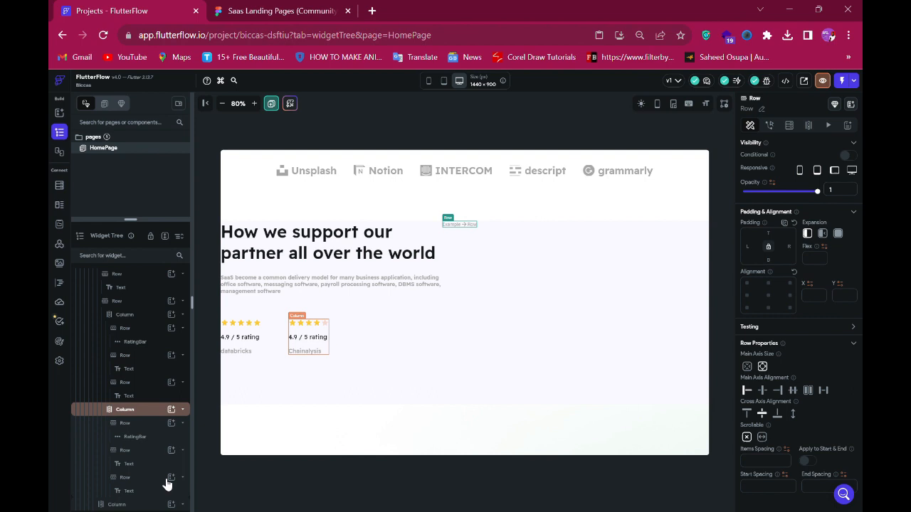
- Add a container inside the new row, sized 60 by 60 px with a corner radius of 10
{"action": "scroll", "coordinate": [169, 485], "scroll_direction": "down", "scroll_amount": 1}
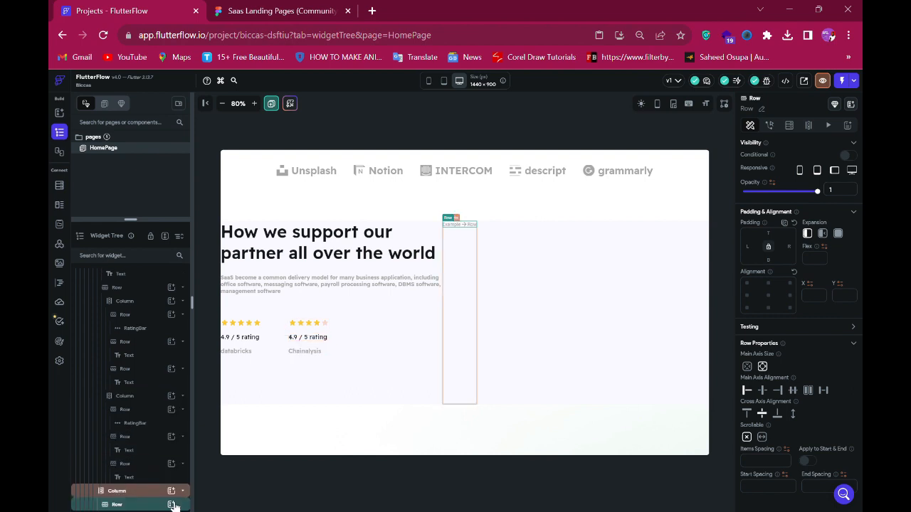
{"action": "left_click", "coordinate": [171, 504]}
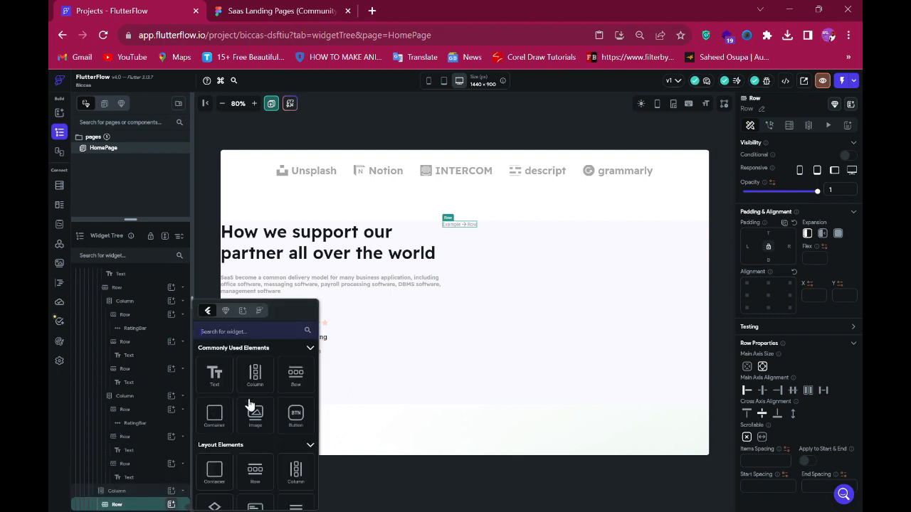
{"action": "left_click", "coordinate": [214, 416]}
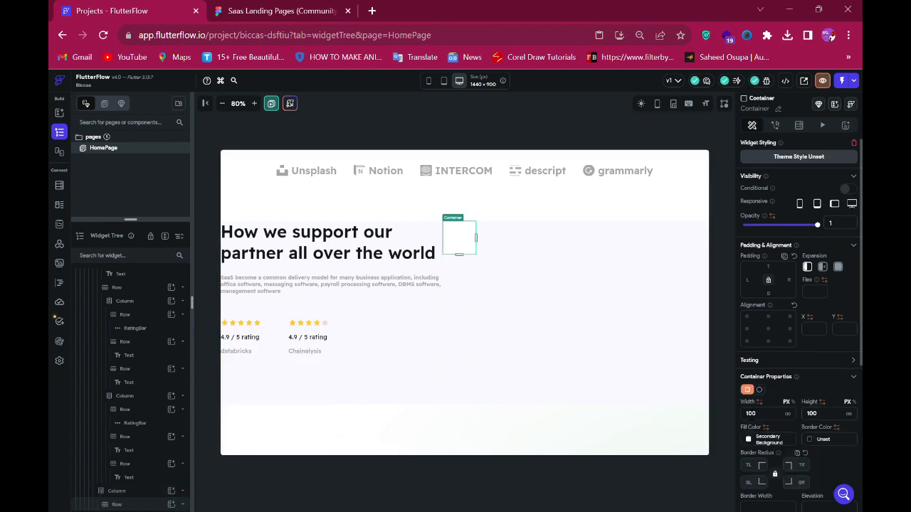
{"action": "double_click", "coordinate": [757, 419]}
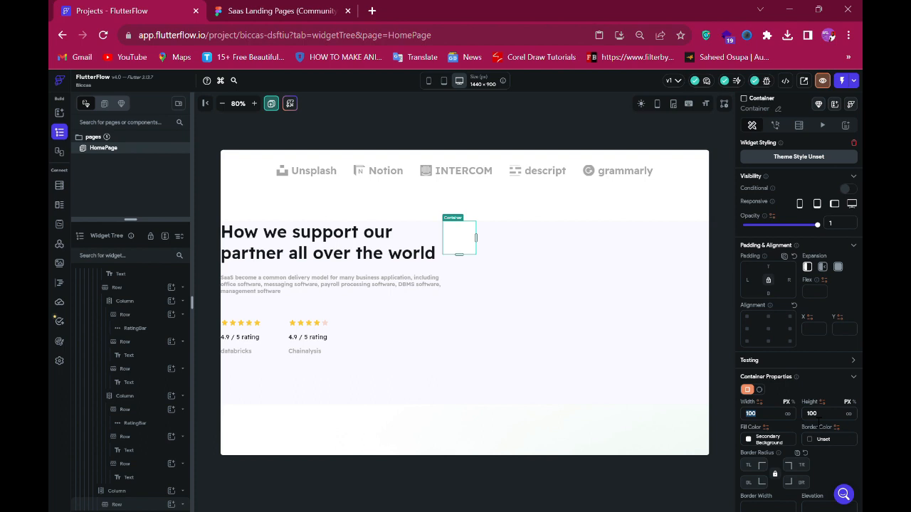
{"action": "type", "text": "4"}
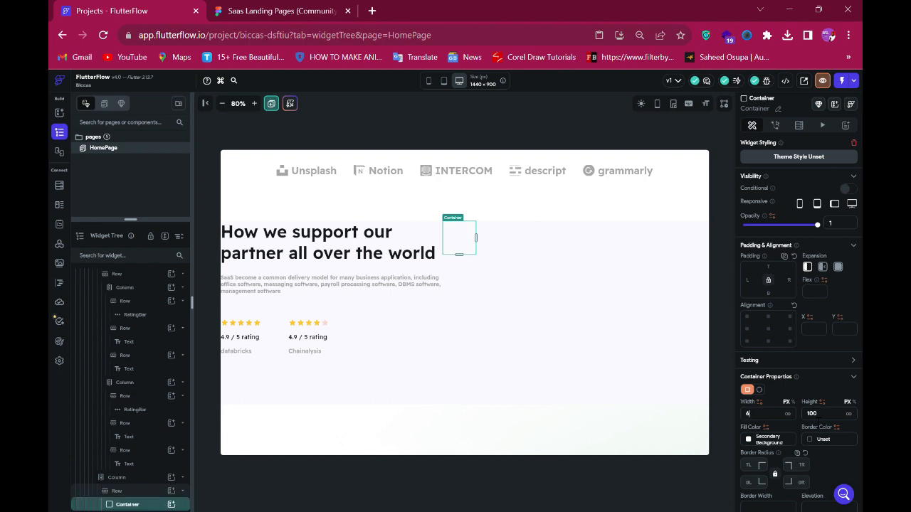
{"action": "type", "text": "0"}
{"action": "key", "text": "Tab"}
{"action": "type", "text": "60"}
{"action": "left_click", "coordinate": [748, 465]}
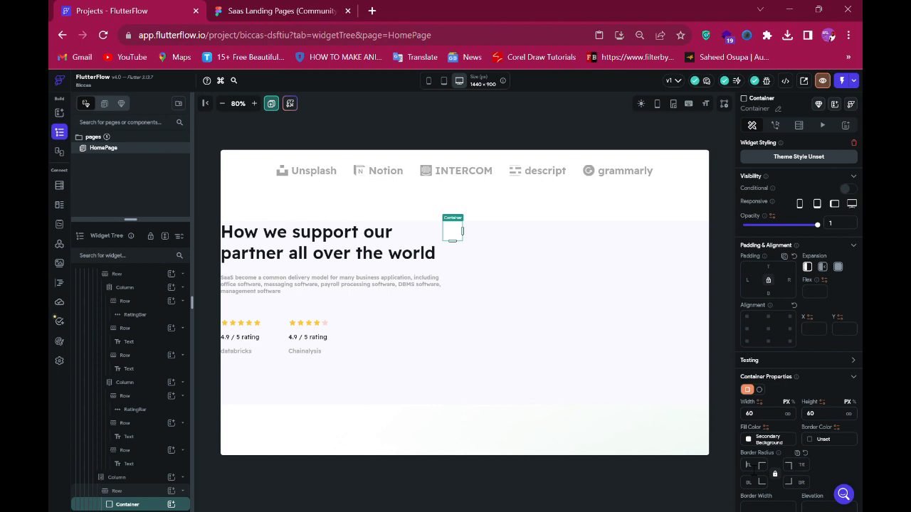
{"action": "type", "text": "10"}
- Add a column inside the container and an image widget inside that column
{"action": "left_click", "coordinate": [172, 504]}
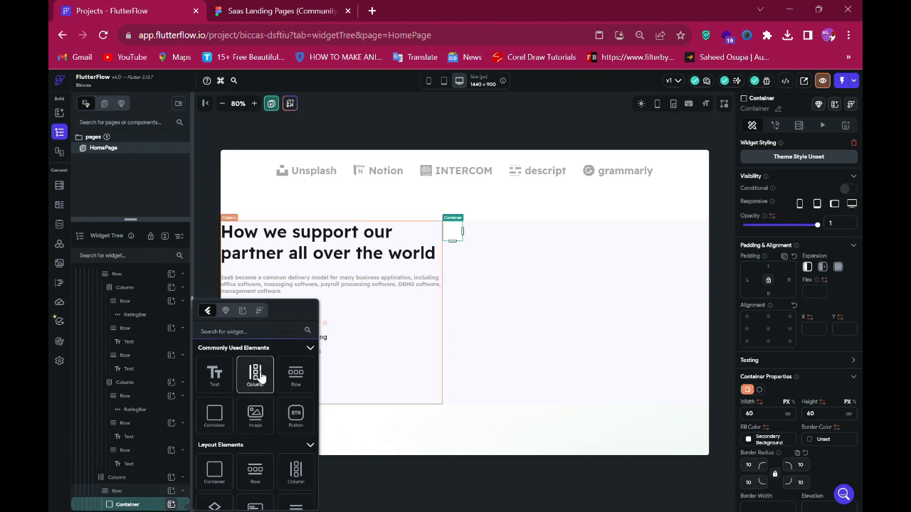
{"action": "left_click", "coordinate": [259, 377]}
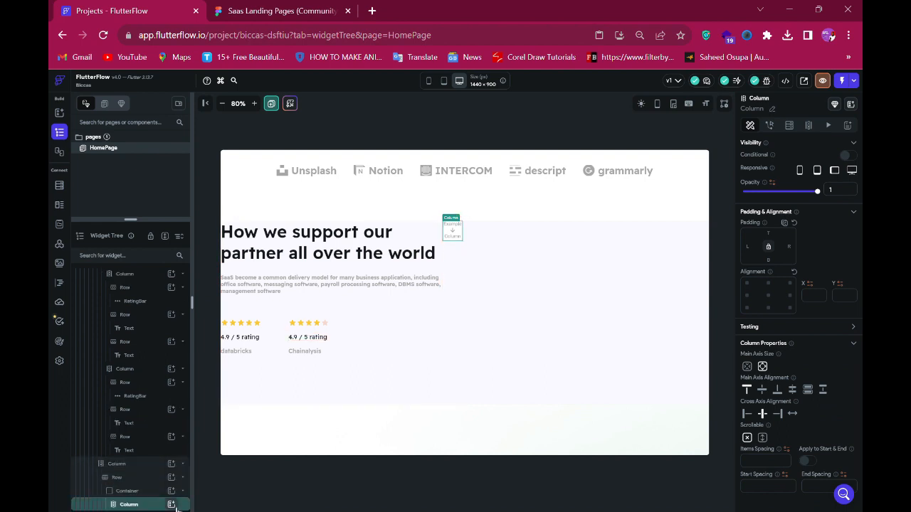
{"action": "left_click", "coordinate": [172, 505]}
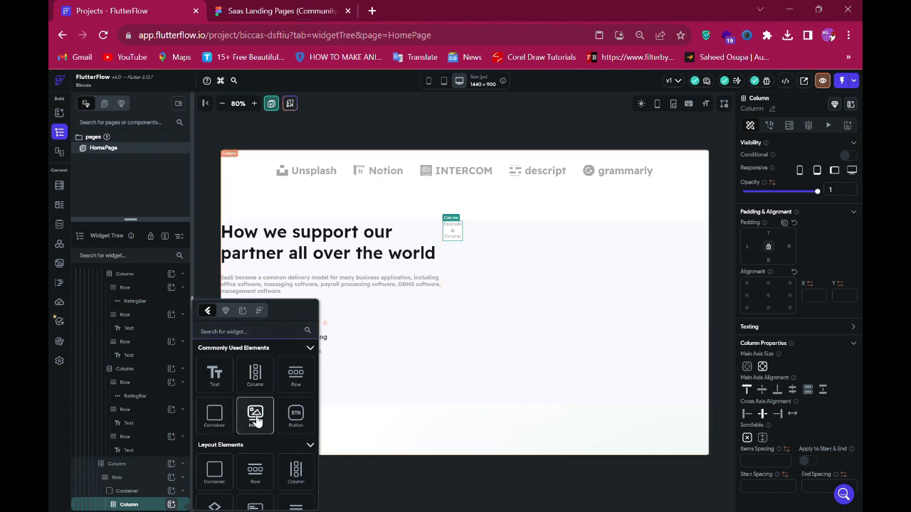
{"action": "left_click", "coordinate": [277, 10]}
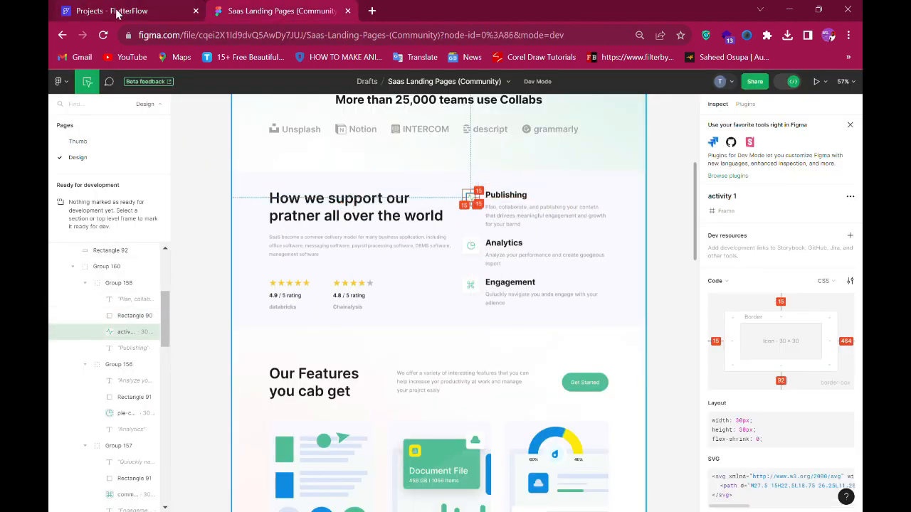
{"action": "left_click", "coordinate": [118, 11]}
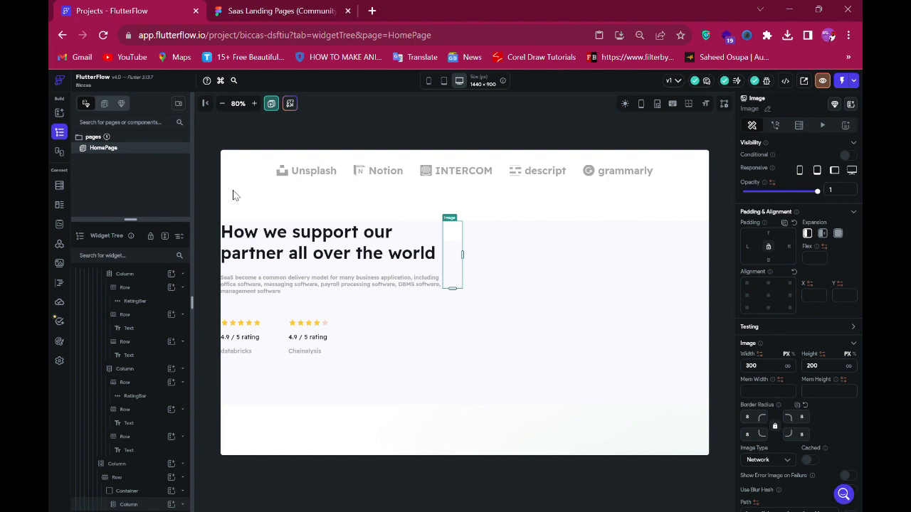
- Set the image's width and height to 30 px
{"action": "double_click", "coordinate": [751, 365]}
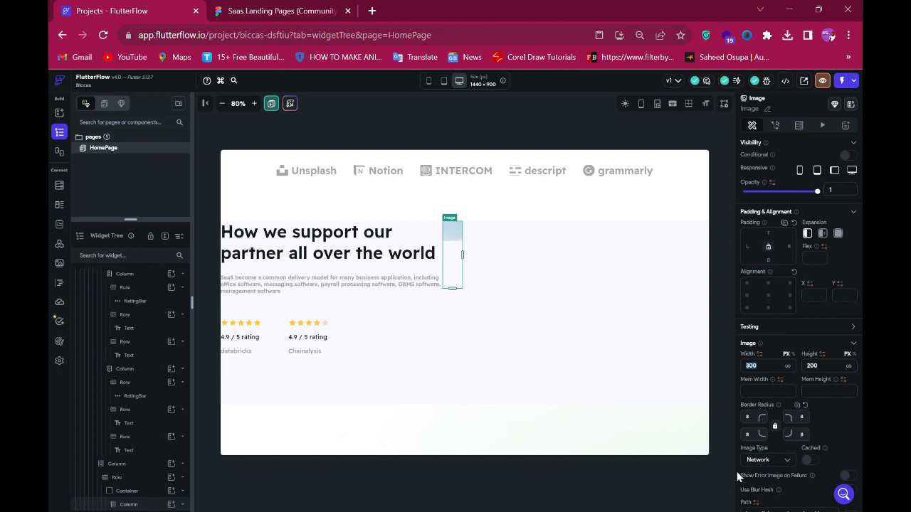
{"action": "type", "text": "3"}
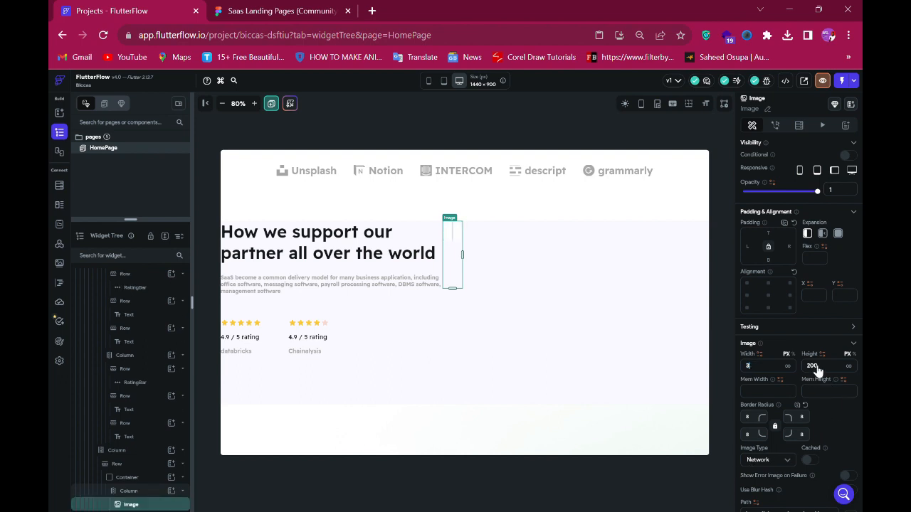
{"action": "type", "text": "0"}
{"action": "double_click", "coordinate": [813, 366]}
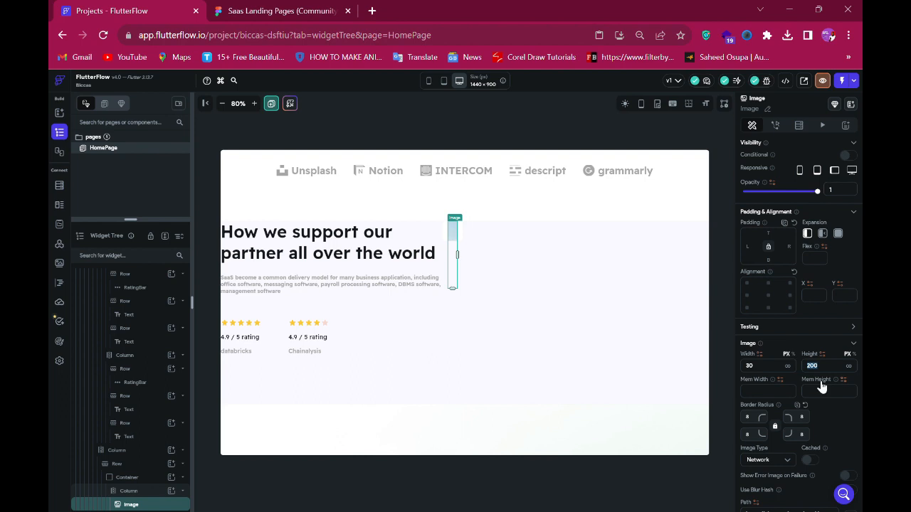
{"action": "type", "text": "30"}
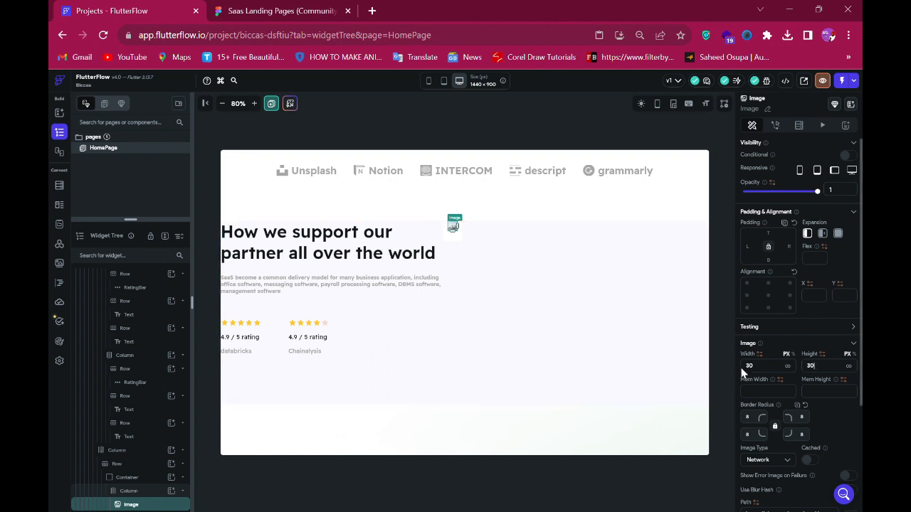
{"action": "left_click", "coordinate": [760, 417]}
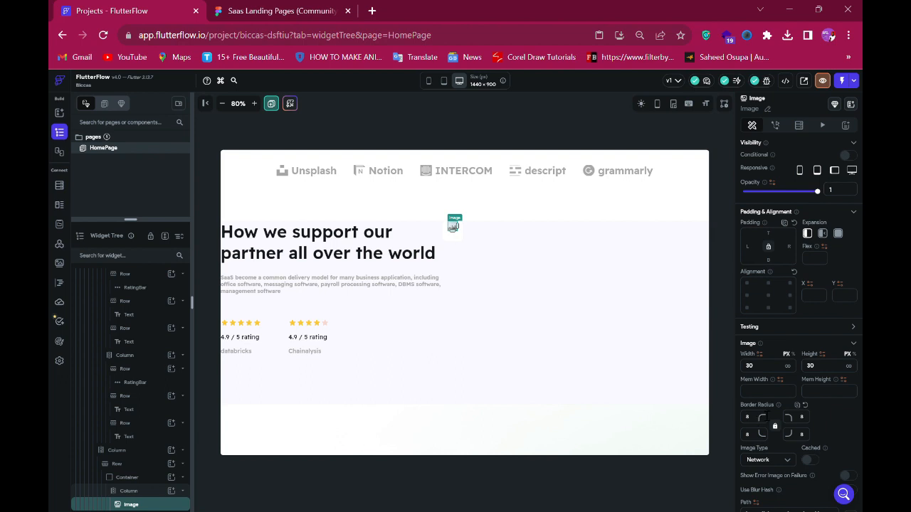
{"action": "key", "text": "BackSpace"}
- Switch the image source to an asset and choose activity_1.png
{"action": "scroll", "coordinate": [778, 441], "scroll_direction": "down", "scroll_amount": 3}
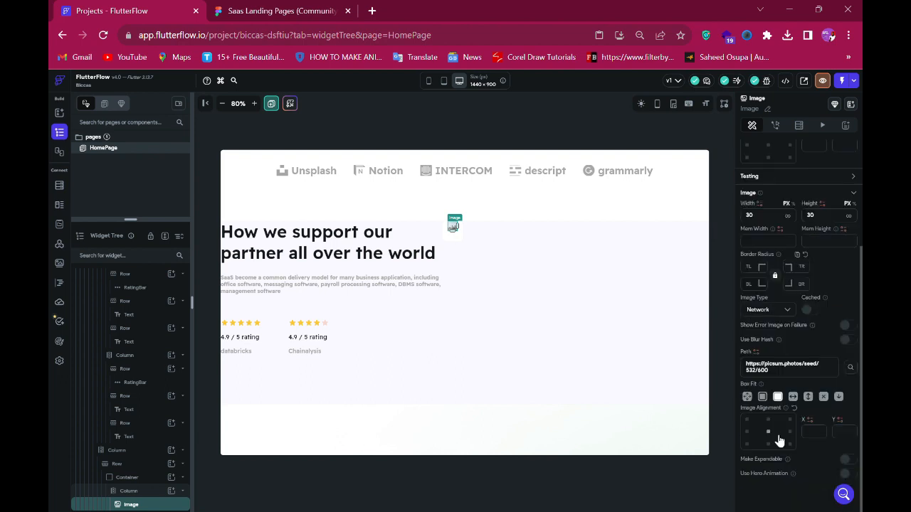
{"action": "left_click", "coordinate": [767, 314]}
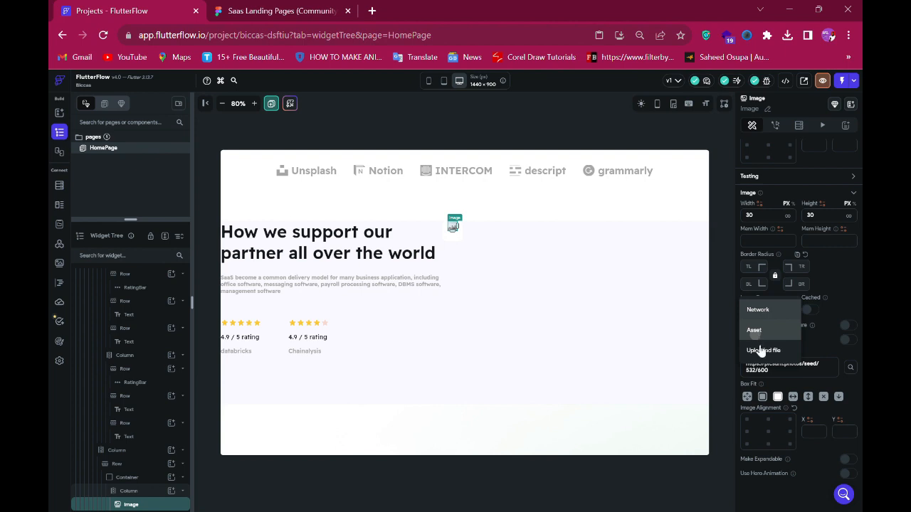
{"action": "left_click", "coordinate": [758, 334]}
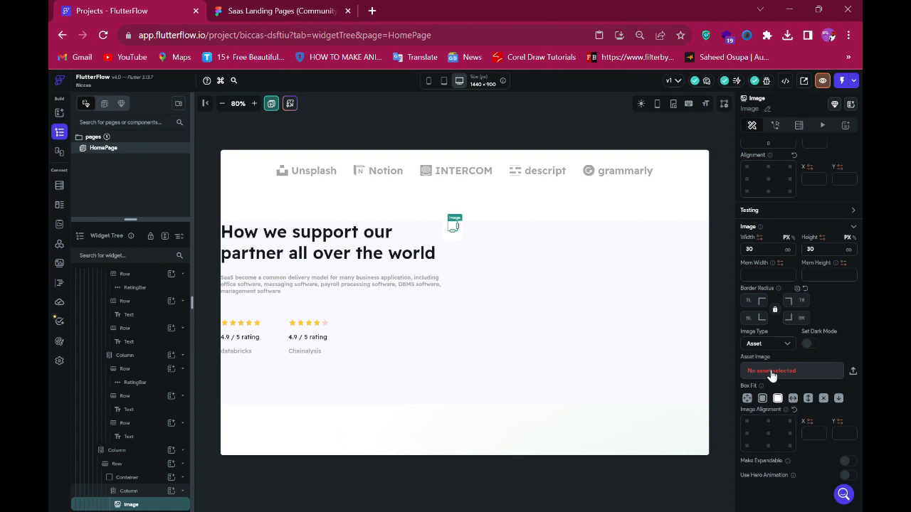
{"action": "left_click", "coordinate": [772, 371]}
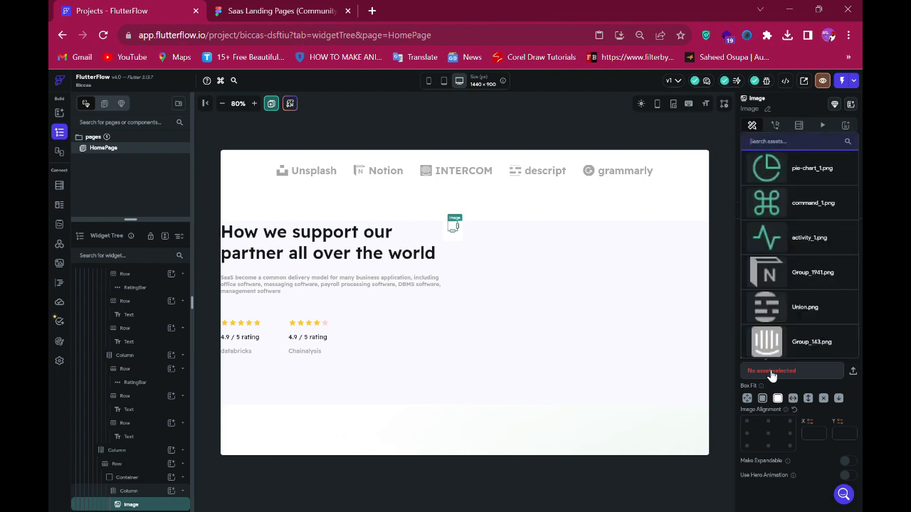
{"action": "left_click", "coordinate": [779, 248]}
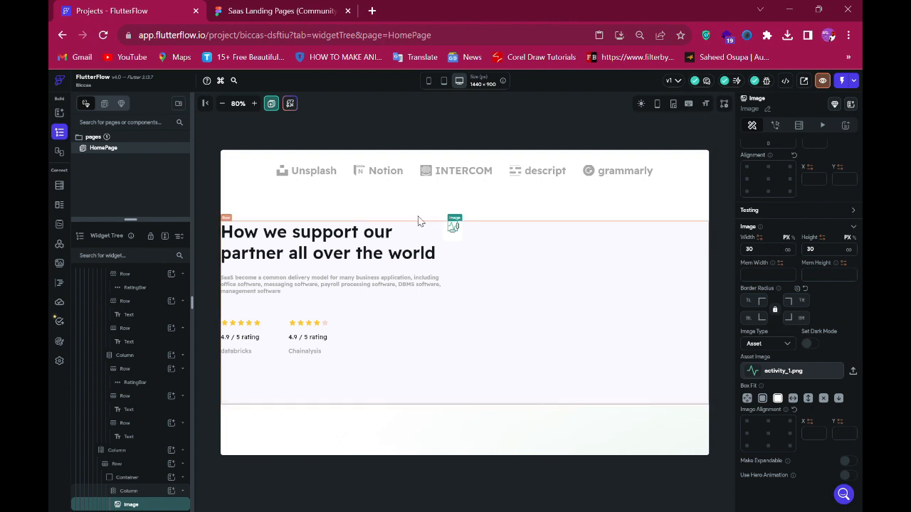
- Center the icon column's children along its main axis
{"action": "left_click", "coordinate": [456, 242]}
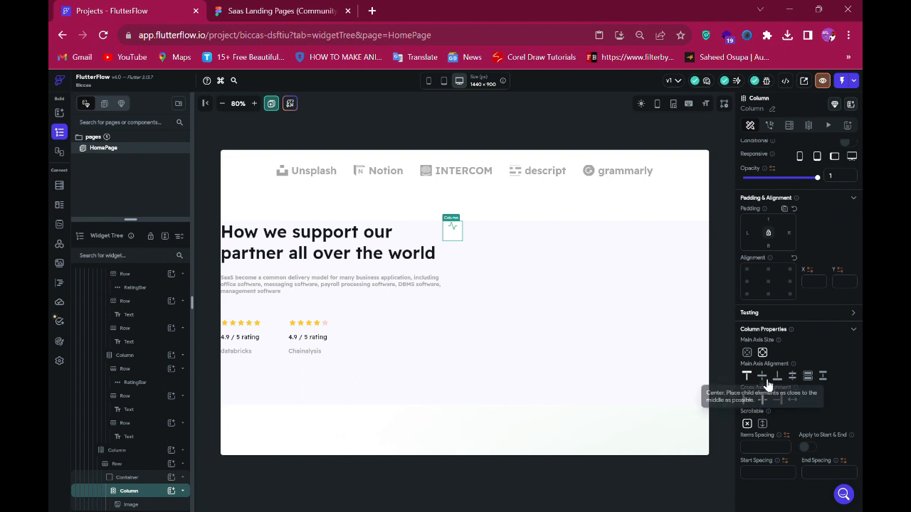
{"action": "left_click", "coordinate": [764, 378]}
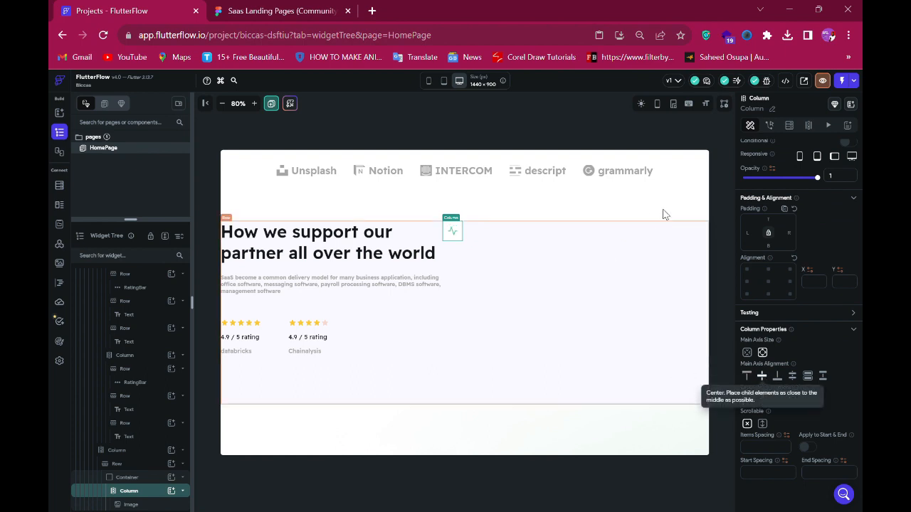
{"action": "left_click", "coordinate": [648, 265]}
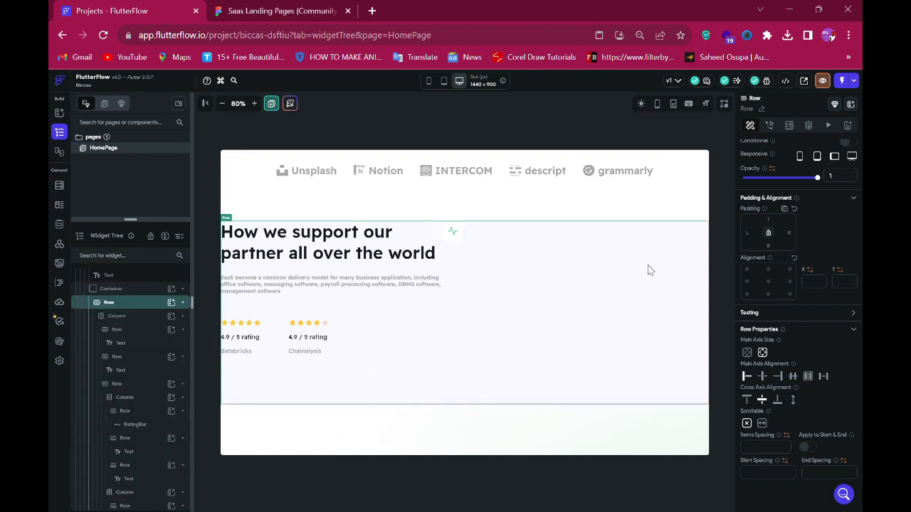
{"action": "left_click", "coordinate": [453, 242]}
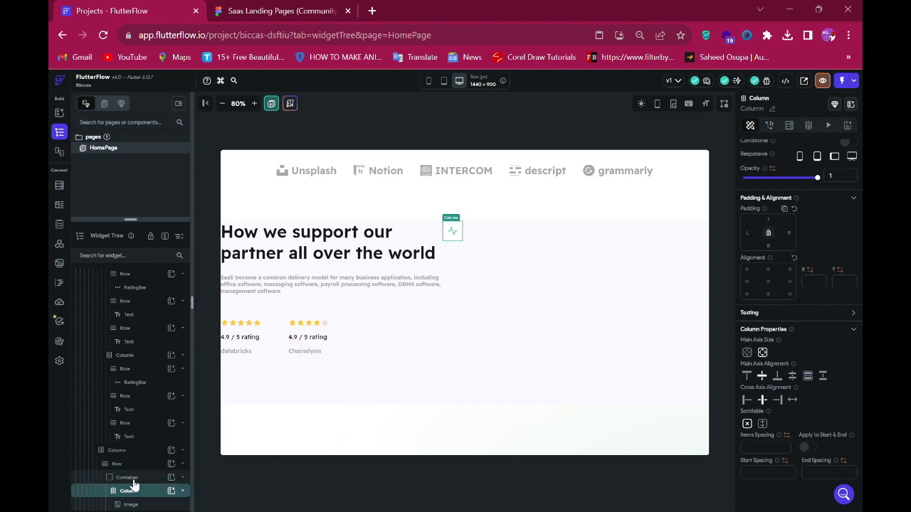
- Set the icon container's fill colour to white, accepting the matching theme colour prompt
{"action": "left_click", "coordinate": [128, 478]}
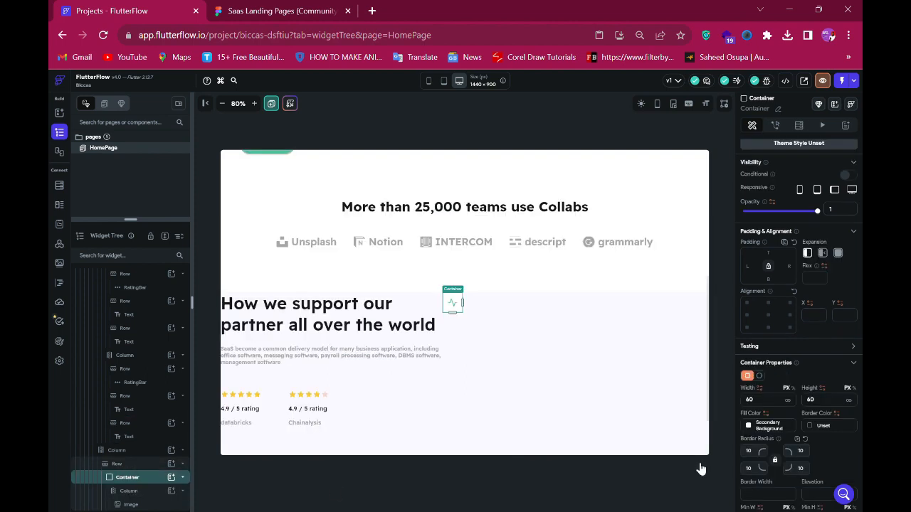
{"action": "left_click", "coordinate": [751, 426]}
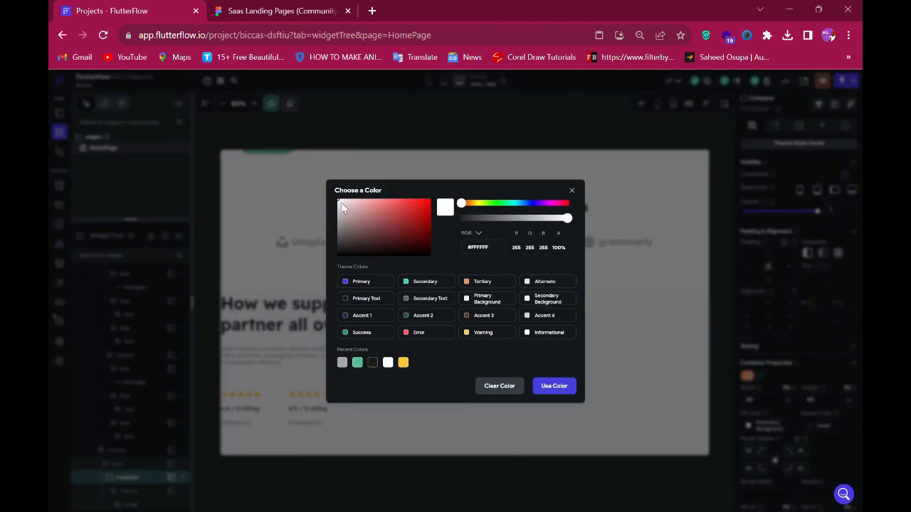
{"action": "left_click", "coordinate": [417, 215]}
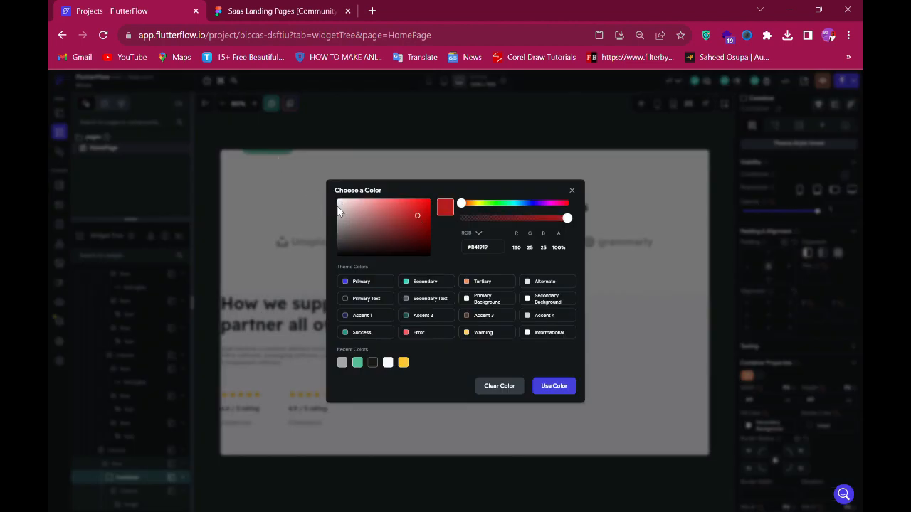
{"action": "left_click", "coordinate": [339, 201]}
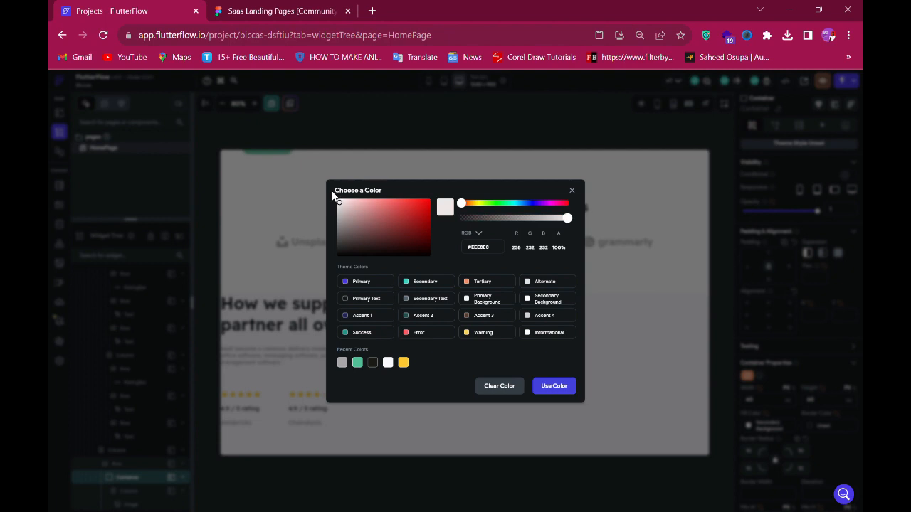
{"action": "left_click", "coordinate": [541, 387]}
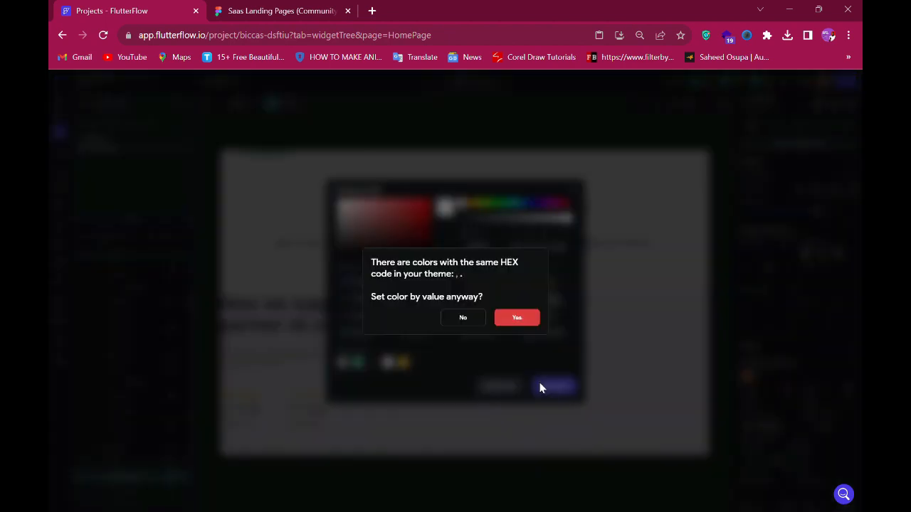
{"action": "left_click", "coordinate": [520, 320]}
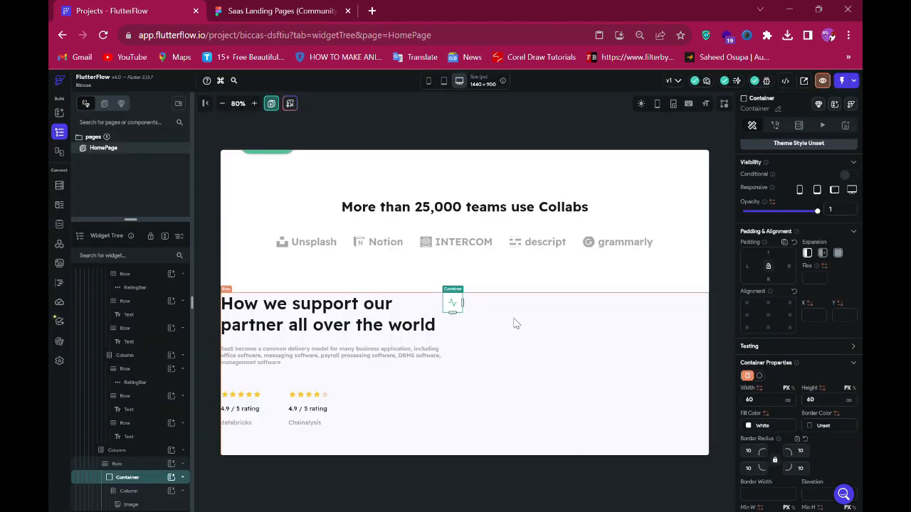
- Add a column as another child of the row beside the icon container
{"action": "left_click", "coordinate": [146, 466]}
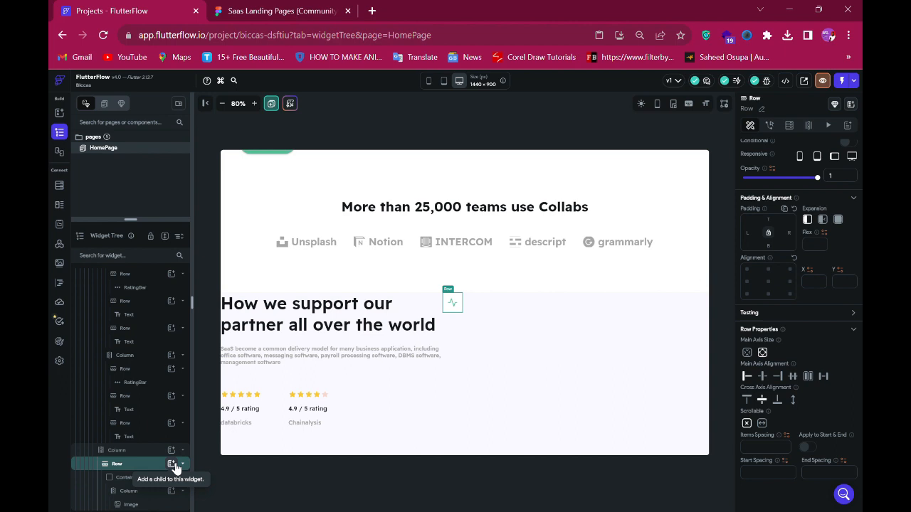
{"action": "left_click", "coordinate": [172, 465]}
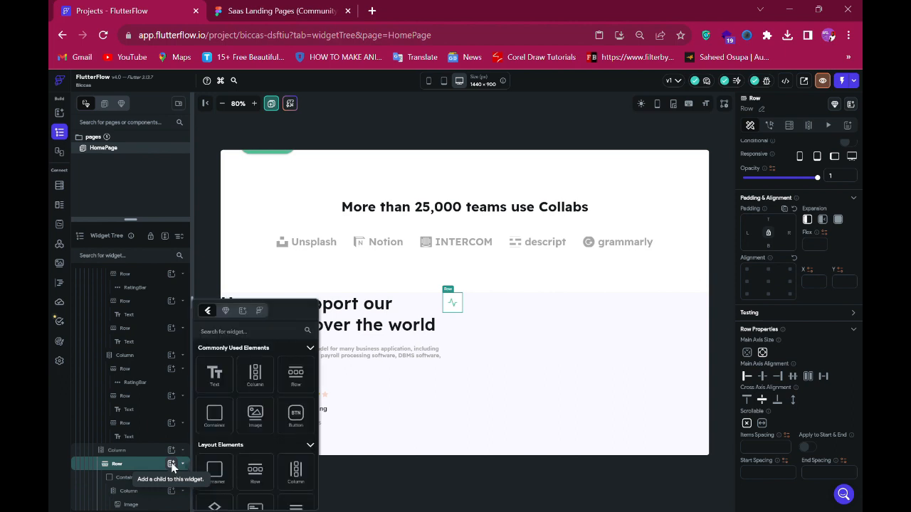
{"action": "left_click", "coordinate": [260, 384]}
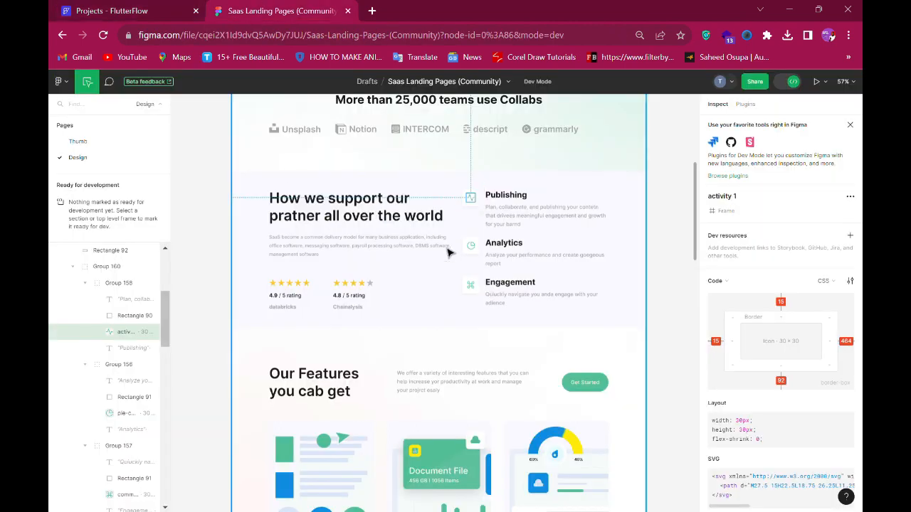
- Check the gap beside the Publishing icon in the design and set the new column's left padding to 21
{"action": "left_click", "coordinate": [473, 199]}
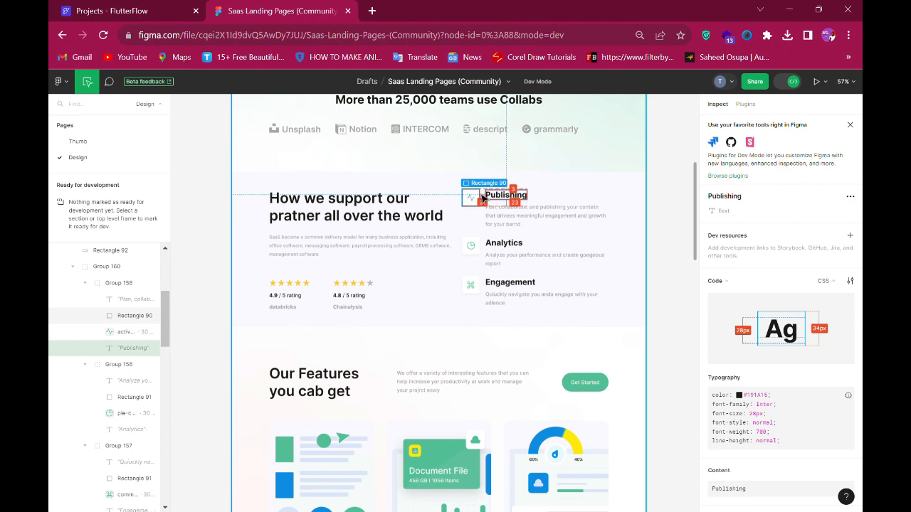
{"action": "left_click", "coordinate": [129, 7]}
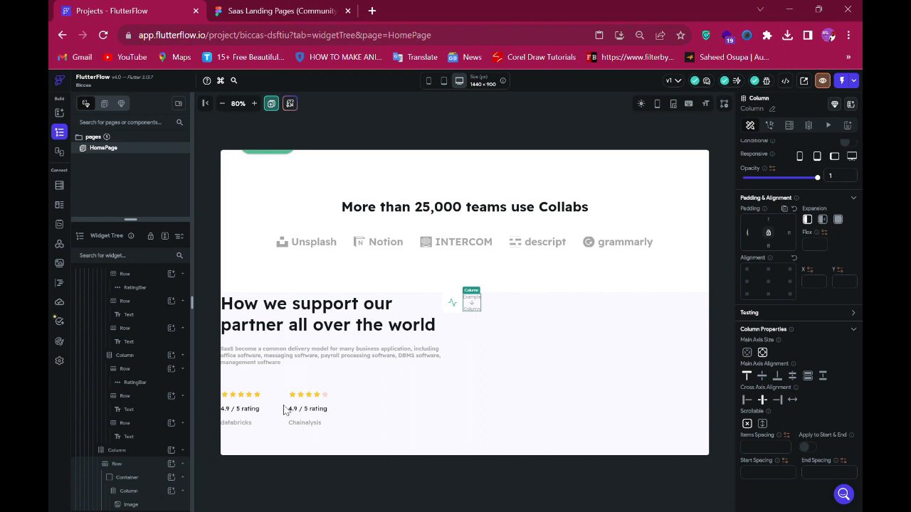
{"action": "scroll", "coordinate": [117, 438], "scroll_direction": "down", "scroll_amount": 1}
{"action": "type", "text": "2"}
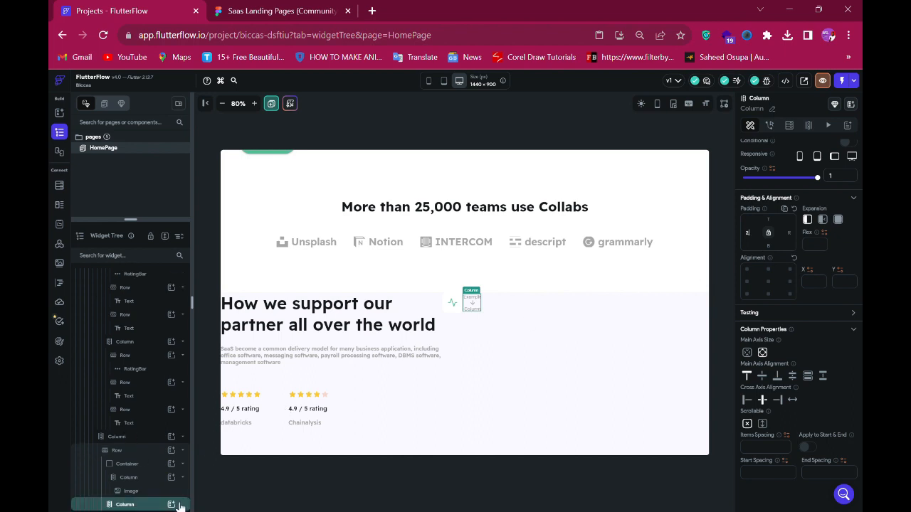
{"action": "type", "text": "1"}
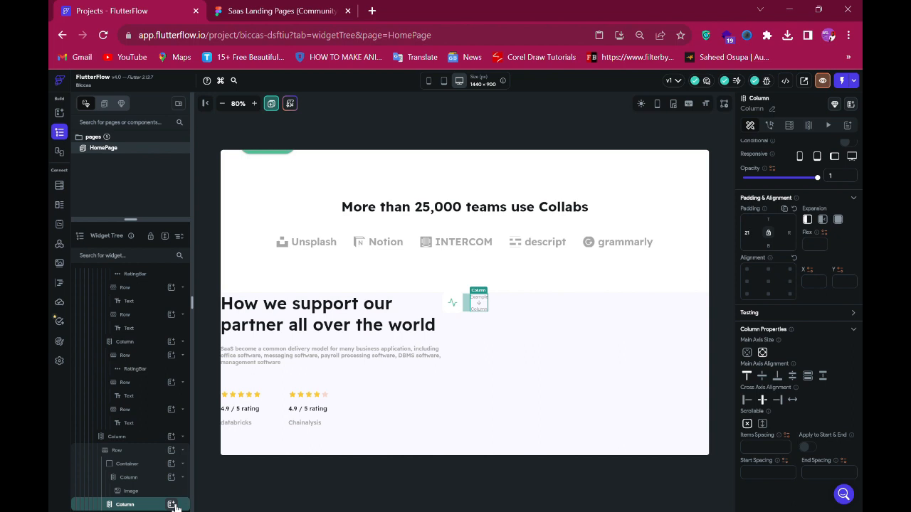
- Add a row inside the new column and copy the Publishing heading text from the design
{"action": "left_click", "coordinate": [172, 504]}
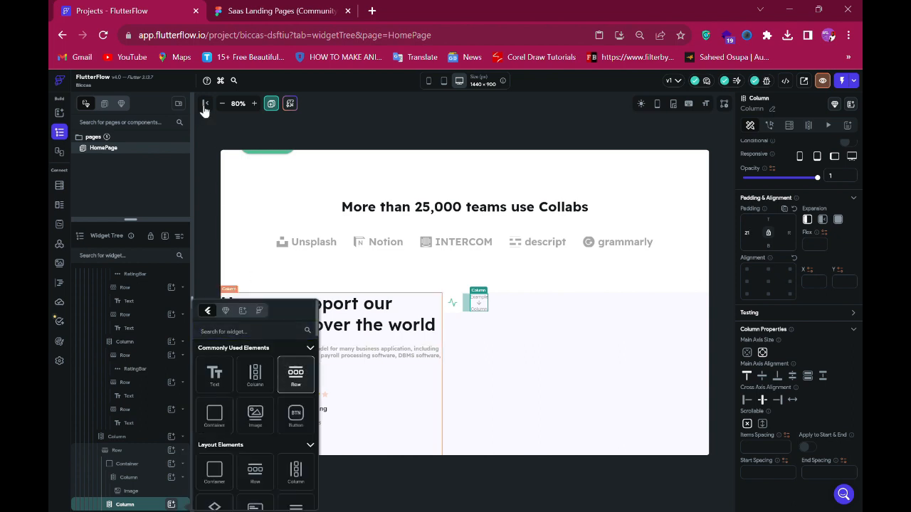
{"action": "left_click", "coordinate": [262, 10]}
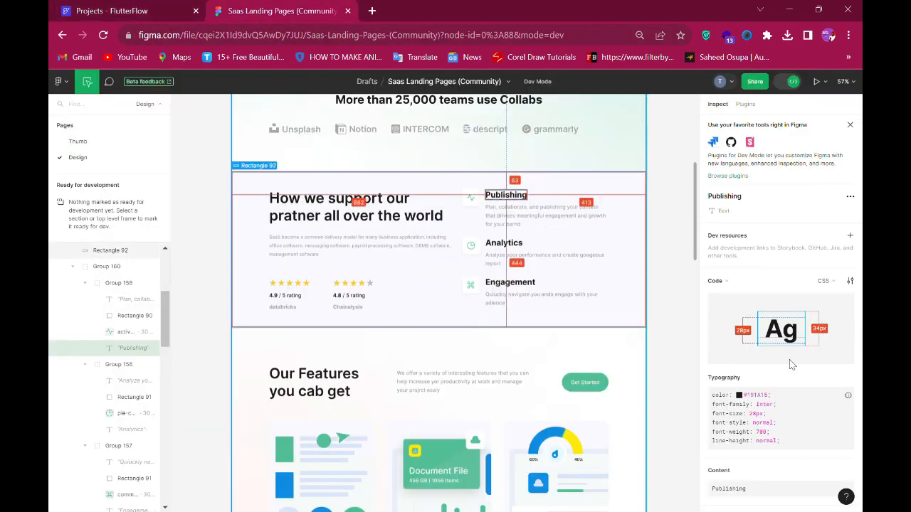
{"action": "scroll", "coordinate": [760, 361], "scroll_direction": "down", "scroll_amount": 2}
{"action": "left_click", "coordinate": [849, 382]}
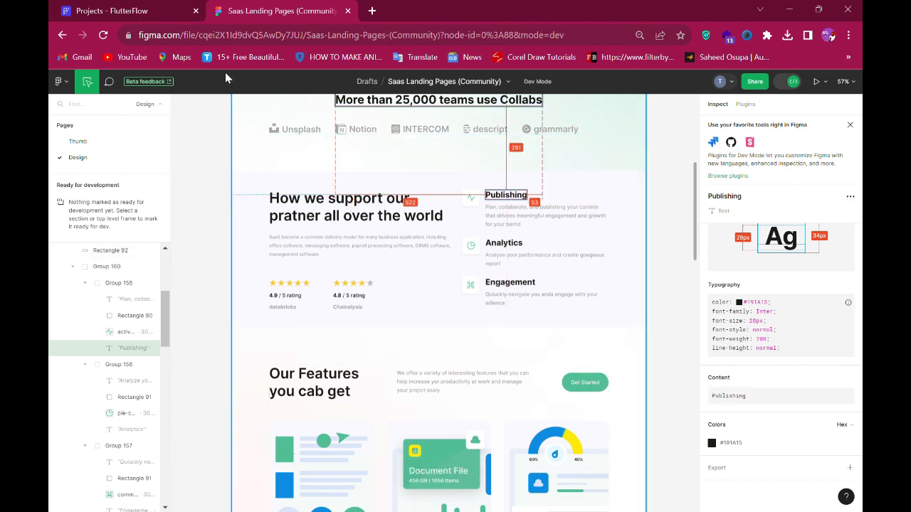
{"action": "left_click", "coordinate": [114, 10]}
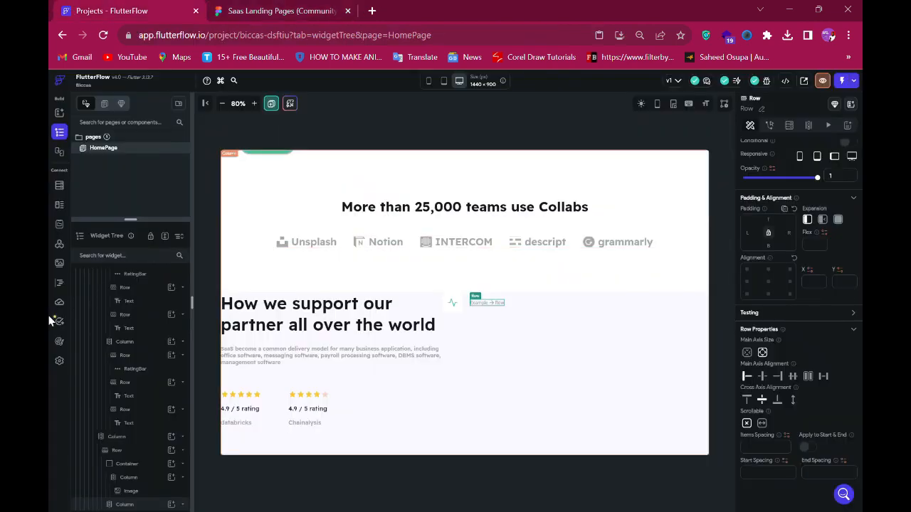
- Add a text widget inside the row and paste Publishing as its text
{"action": "scroll", "coordinate": [157, 434], "scroll_direction": "down", "scroll_amount": 1}
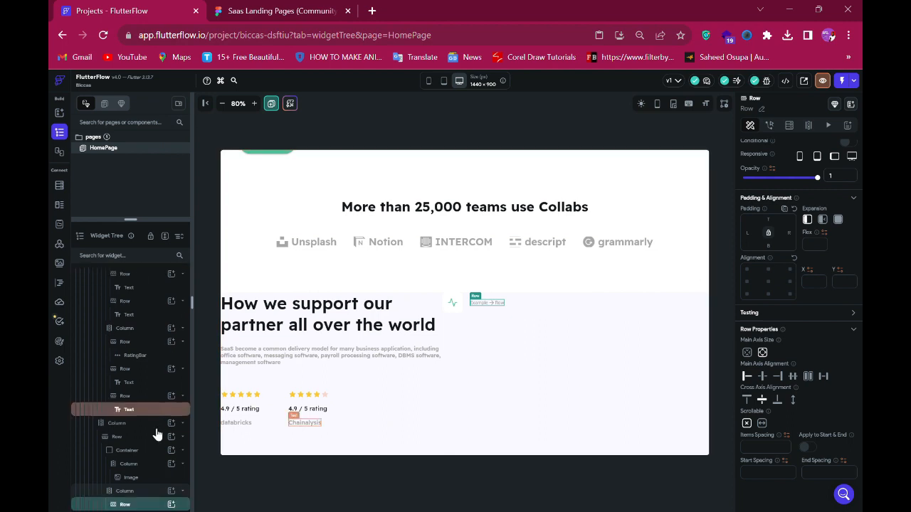
{"action": "left_click", "coordinate": [171, 505]}
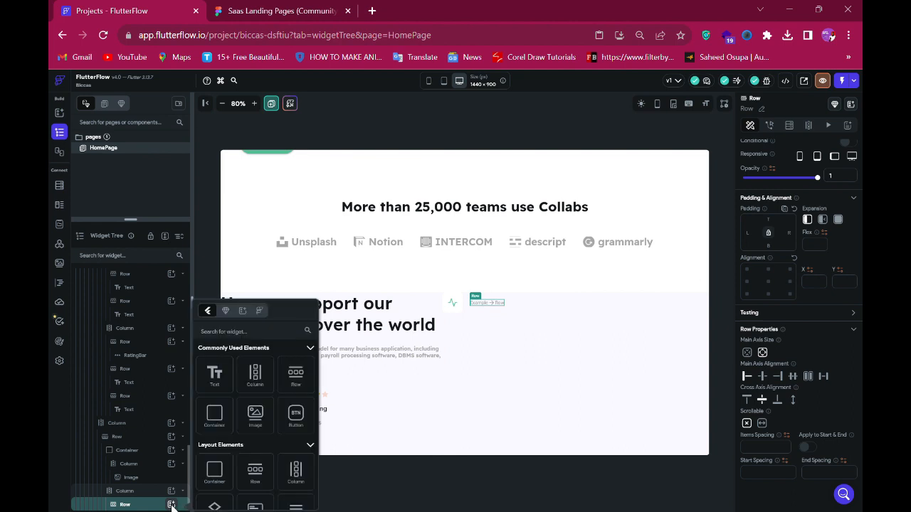
{"action": "left_click", "coordinate": [224, 383]}
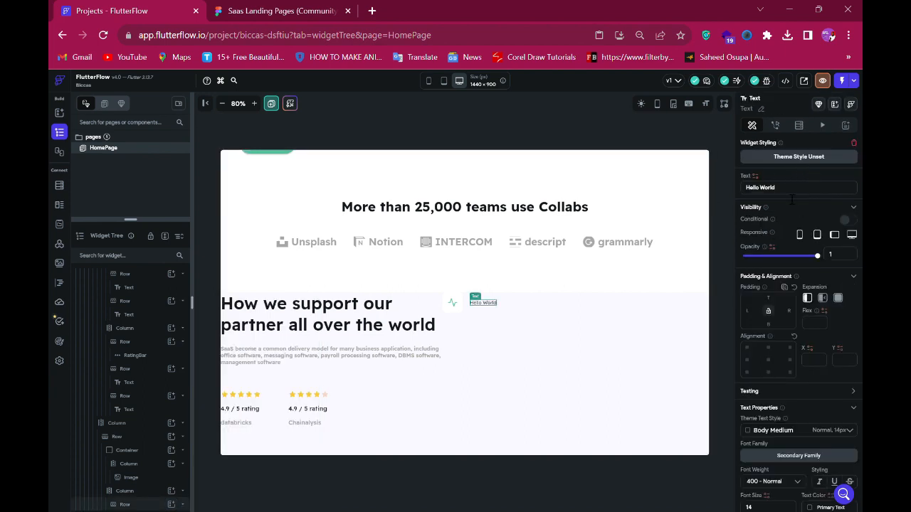
{"action": "key", "text": "ctrl+a"}
{"action": "key", "text": "ctrl+v"}
- Set the Publishing text's font size to 20 and font weight to 700 - Bold
{"action": "scroll", "coordinate": [800, 469], "scroll_direction": "down", "scroll_amount": 3}
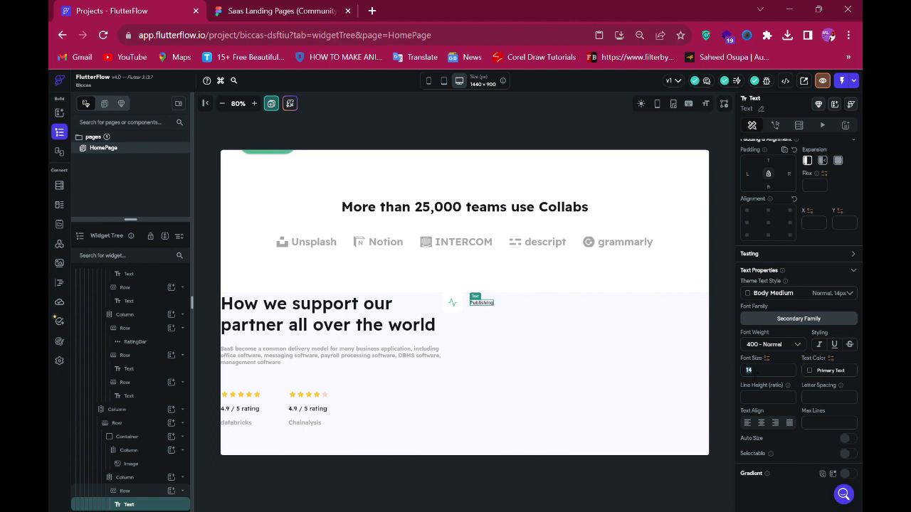
{"action": "type", "text": "20"}
{"action": "left_click", "coordinate": [775, 345]}
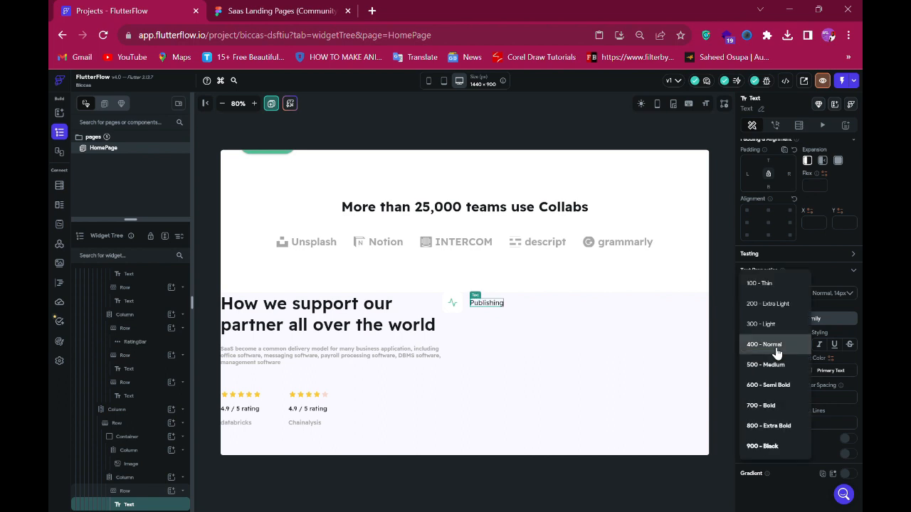
{"action": "left_click", "coordinate": [760, 406]}
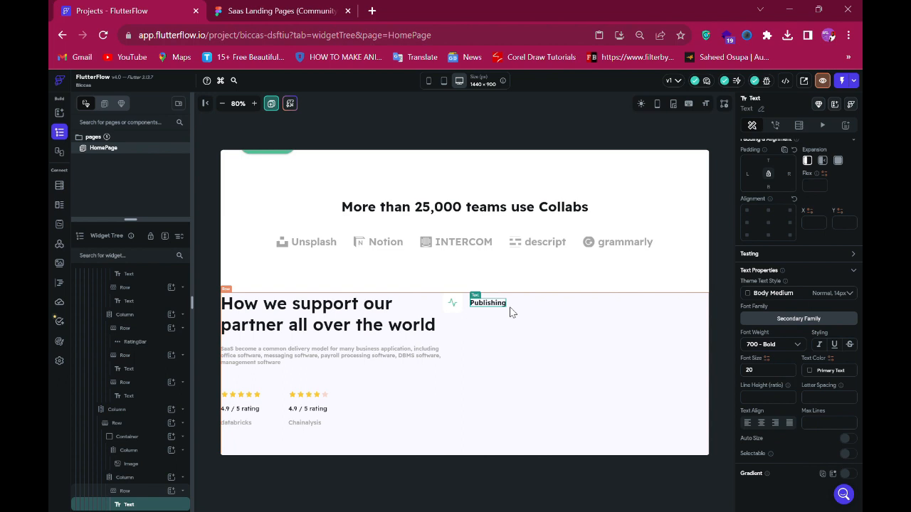
- Copy the Publishing description from the design and add a second row to the text column
{"action": "left_click", "coordinate": [259, 15]}
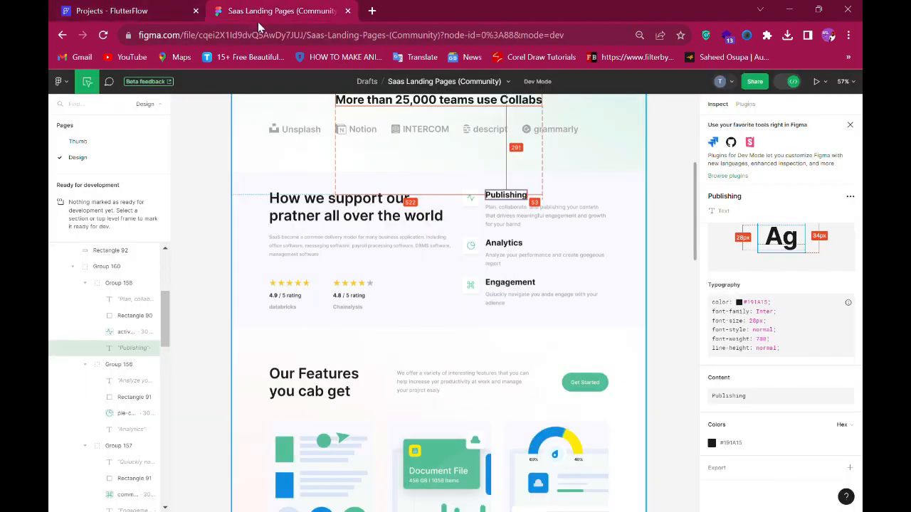
{"action": "left_click", "coordinate": [536, 219]}
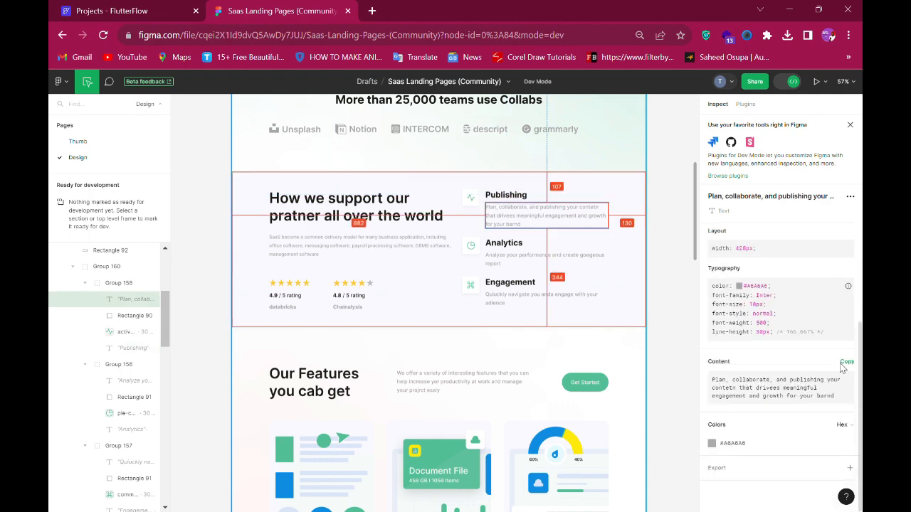
{"action": "left_click", "coordinate": [845, 362]}
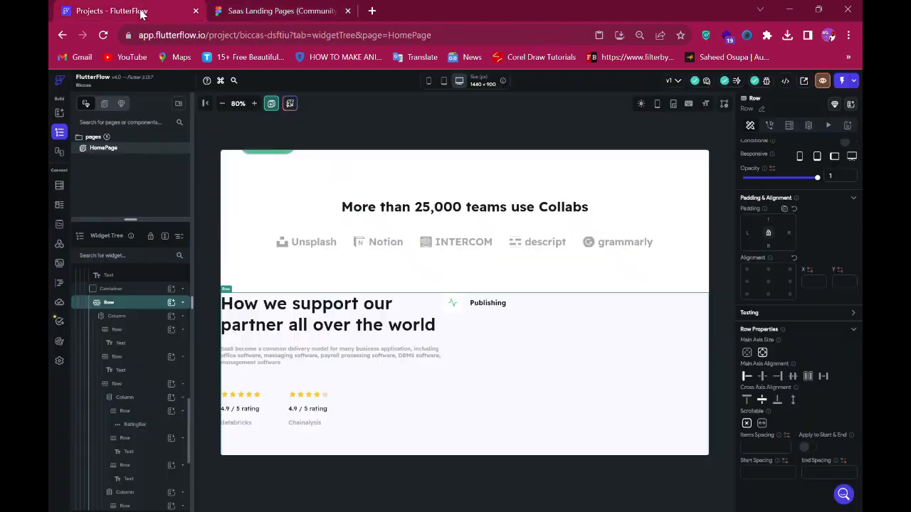
{"action": "left_click", "coordinate": [139, 11]}
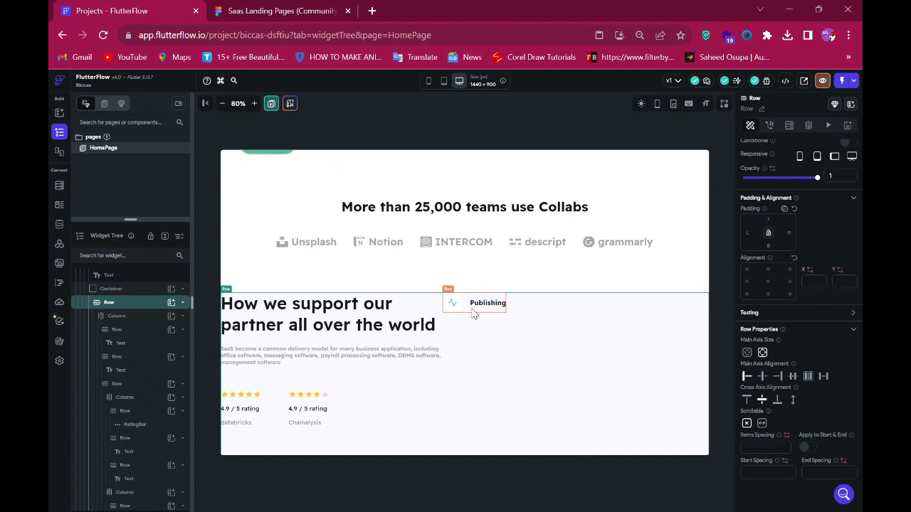
{"action": "left_click", "coordinate": [131, 492]}
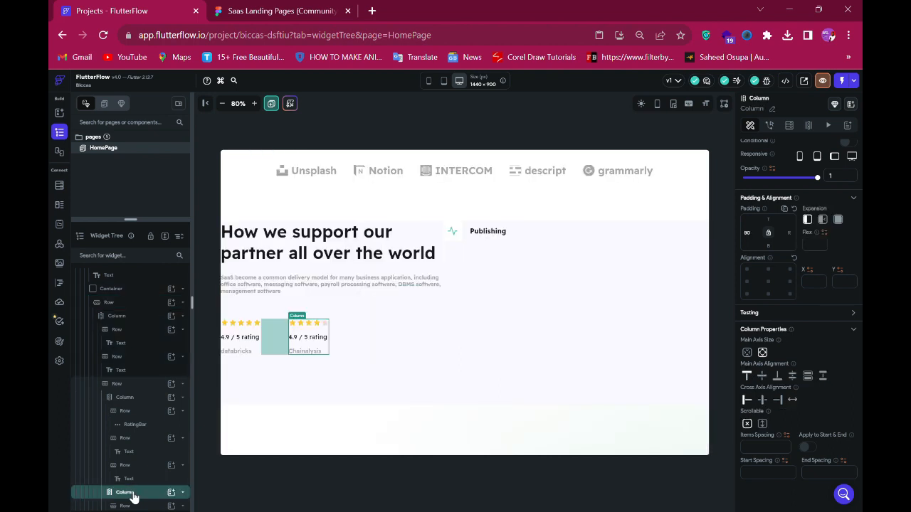
{"action": "scroll", "coordinate": [148, 434], "scroll_direction": "down", "scroll_amount": 5}
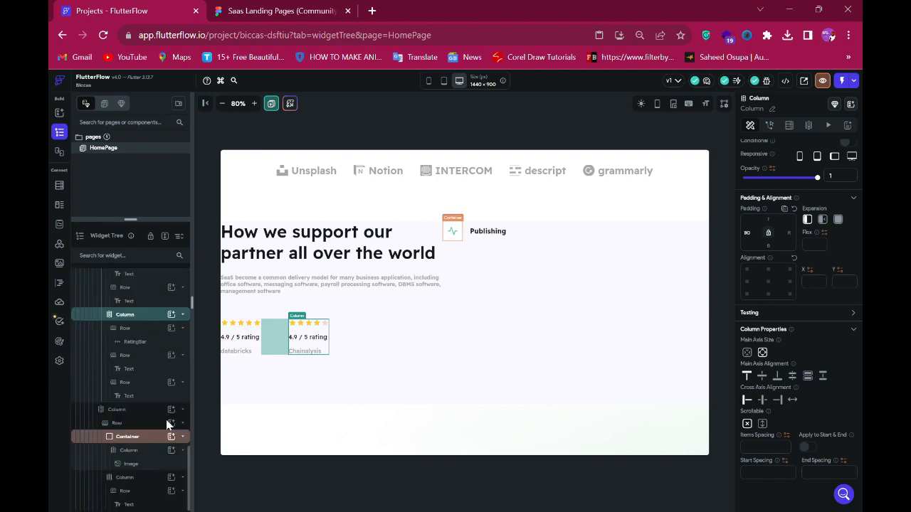
{"action": "left_click", "coordinate": [488, 243]}
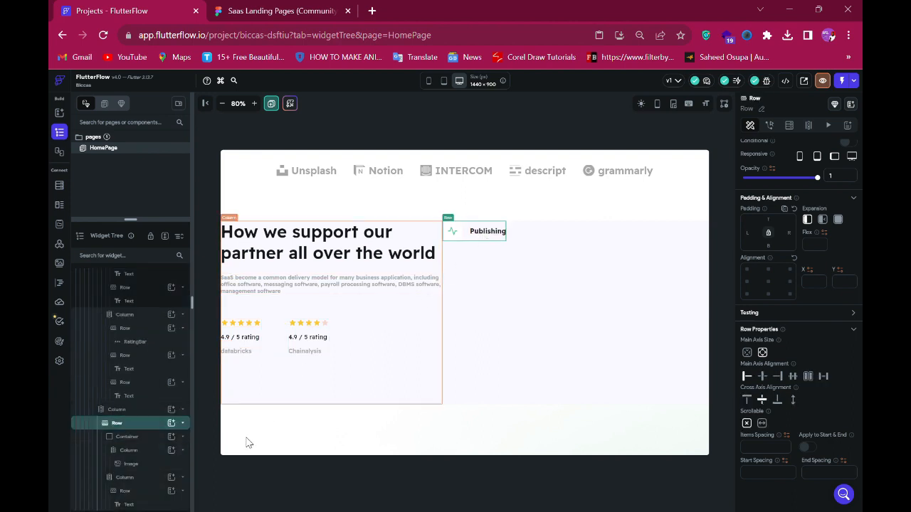
{"action": "left_click", "coordinate": [139, 456]}
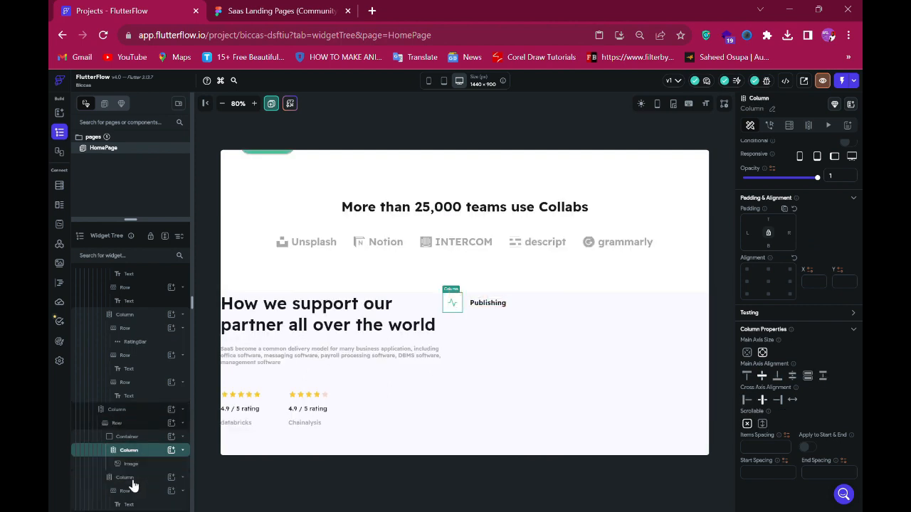
{"action": "left_click", "coordinate": [133, 485]}
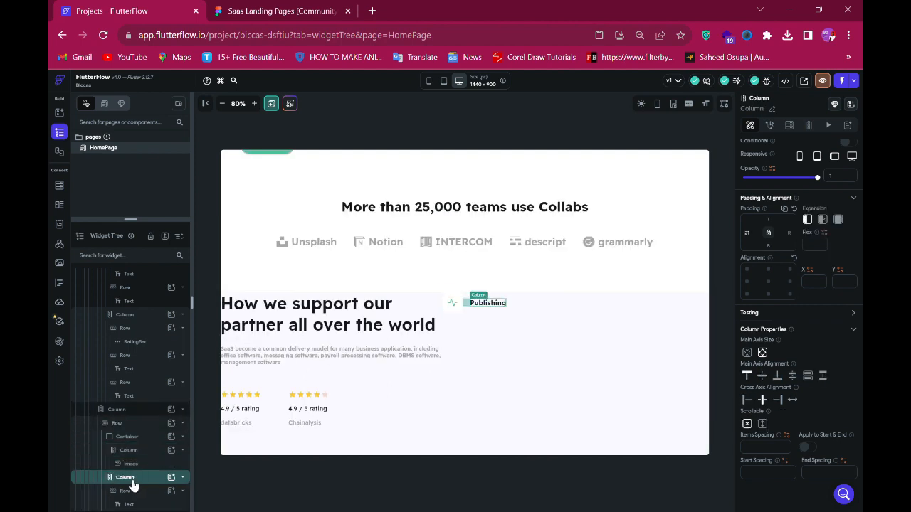
{"action": "left_click", "coordinate": [172, 481]}
{"action": "left_click", "coordinate": [299, 384]}
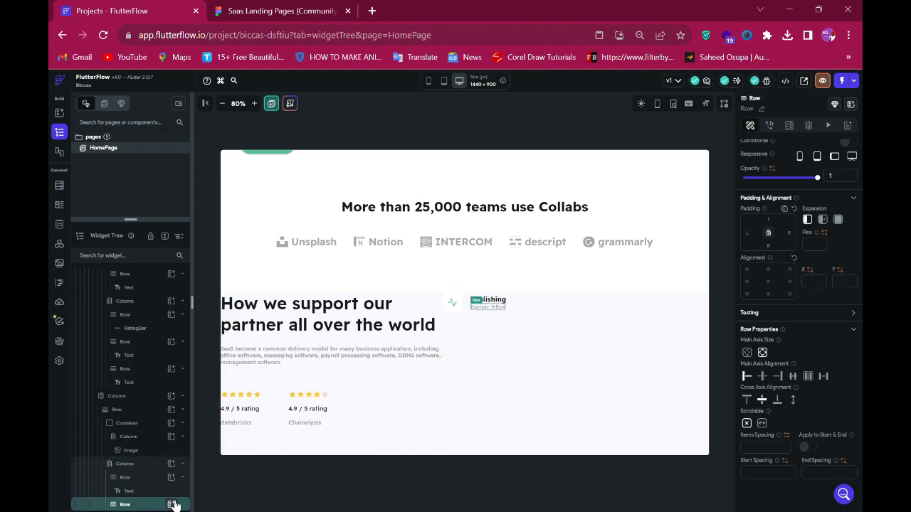
- Add a text widget in the new row and paste the copied Publishing description as its text
{"action": "left_click", "coordinate": [172, 505]}
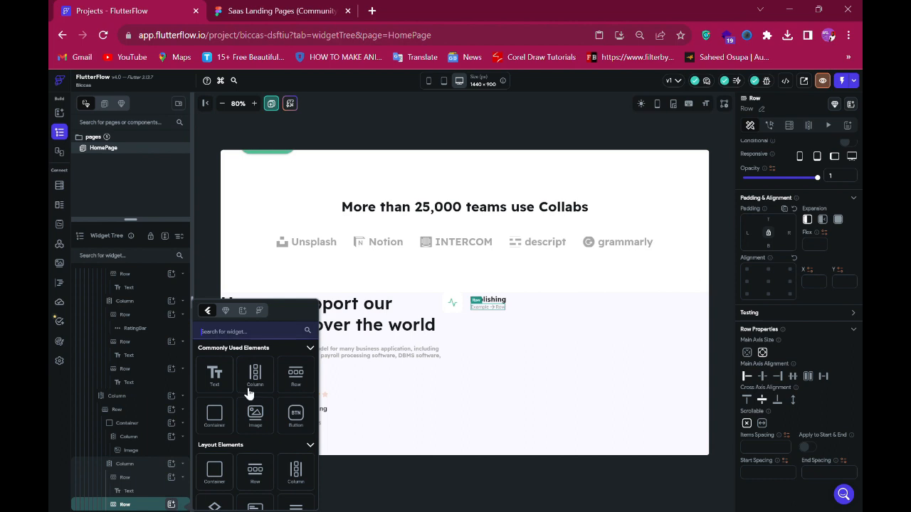
{"action": "left_click", "coordinate": [252, 128]}
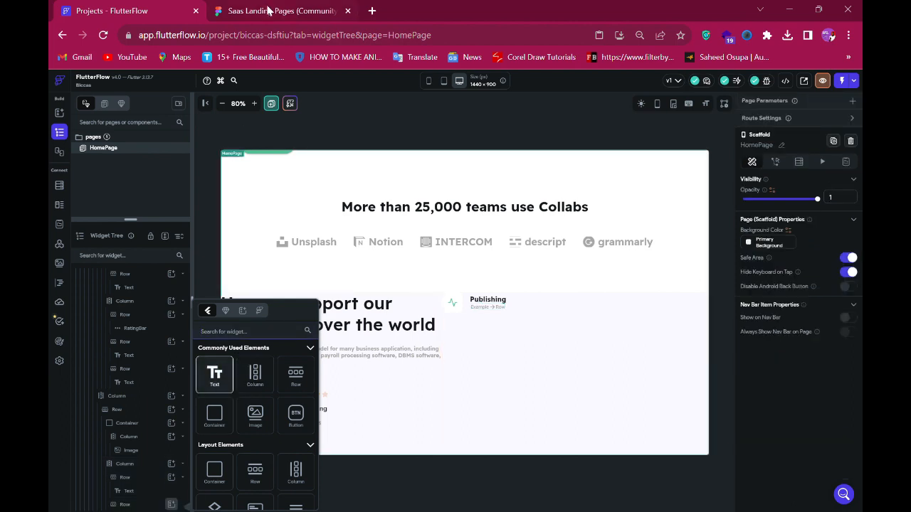
{"action": "left_click", "coordinate": [269, 10]}
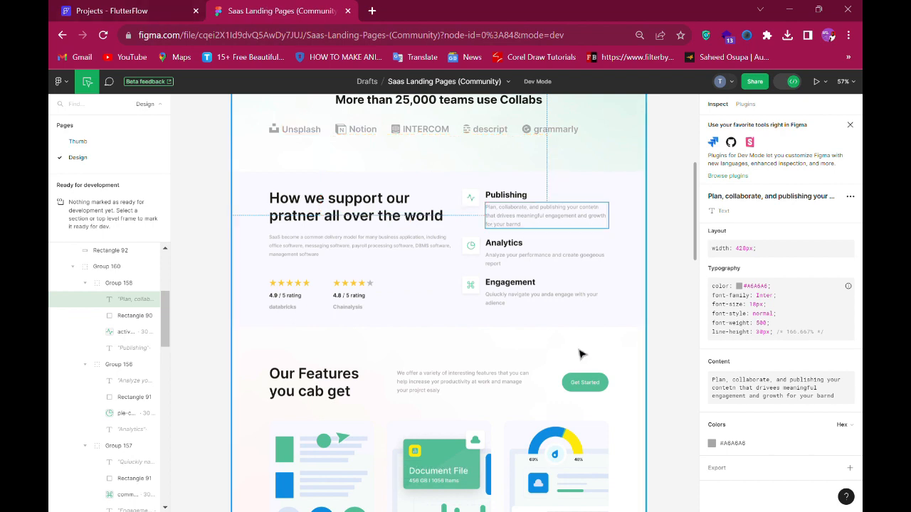
{"action": "left_click", "coordinate": [841, 364]}
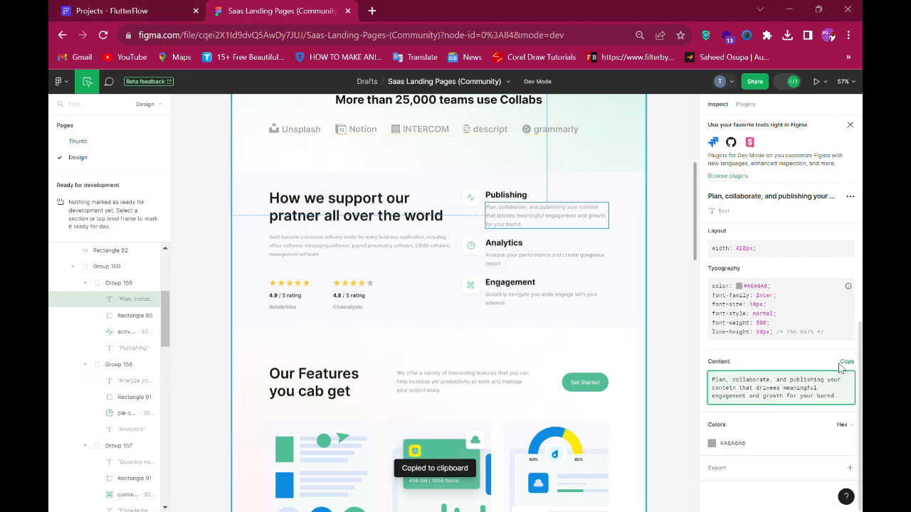
{"action": "key", "text": "ctrl+Tab"}
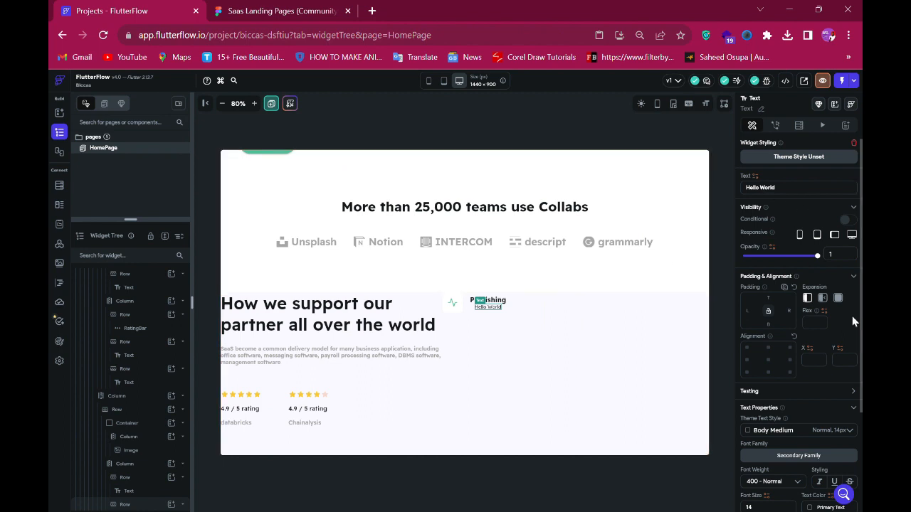
{"action": "key", "text": "ctrl+a"}
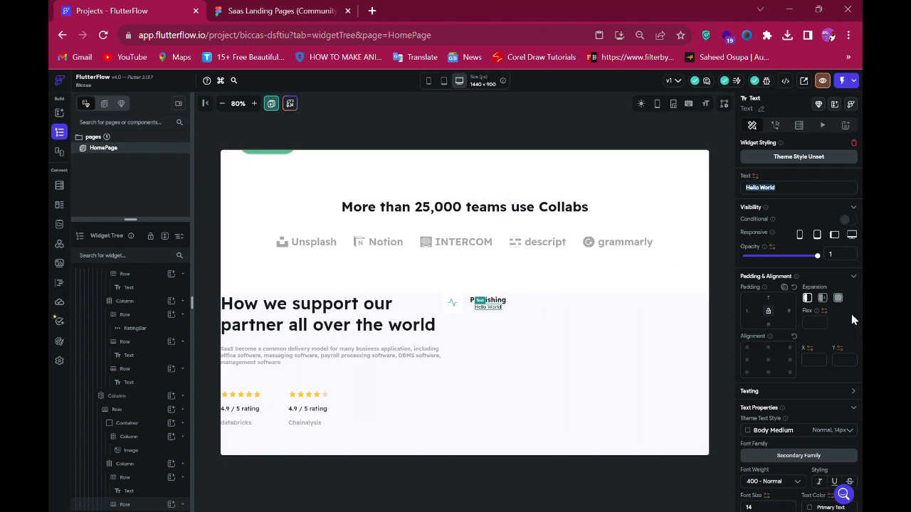
{"action": "key", "text": "ctrl+v"}
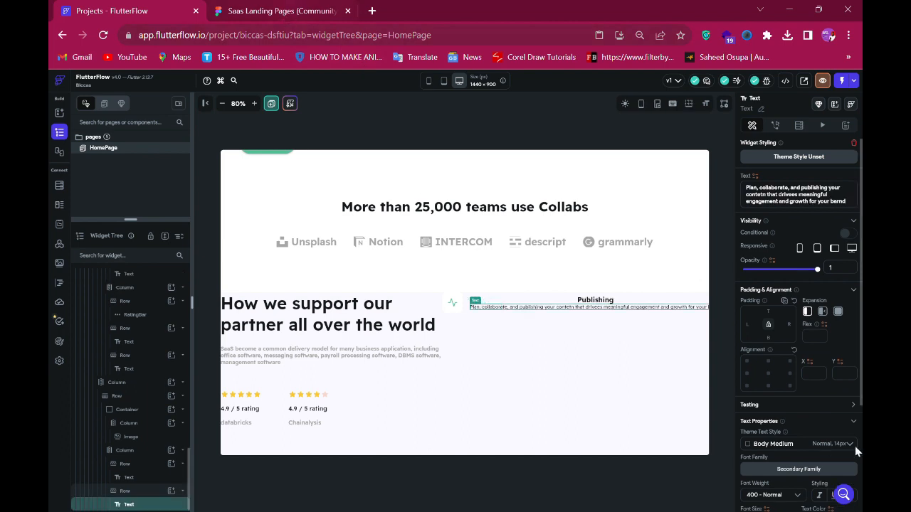
- Set the description text's font size to 18 and open its font weight options
{"action": "scroll", "coordinate": [779, 462], "scroll_direction": "down", "scroll_amount": 3}
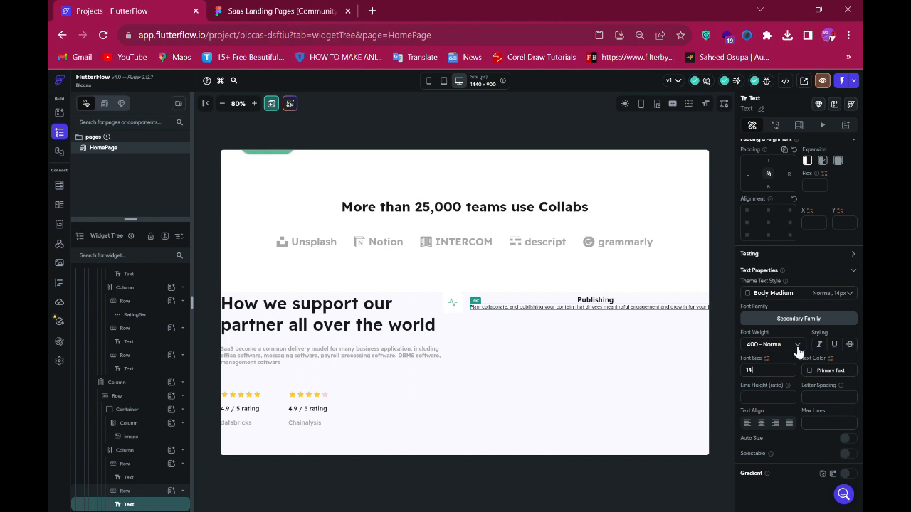
{"action": "key", "text": "BackSpace"}
{"action": "type", "text": "8"}
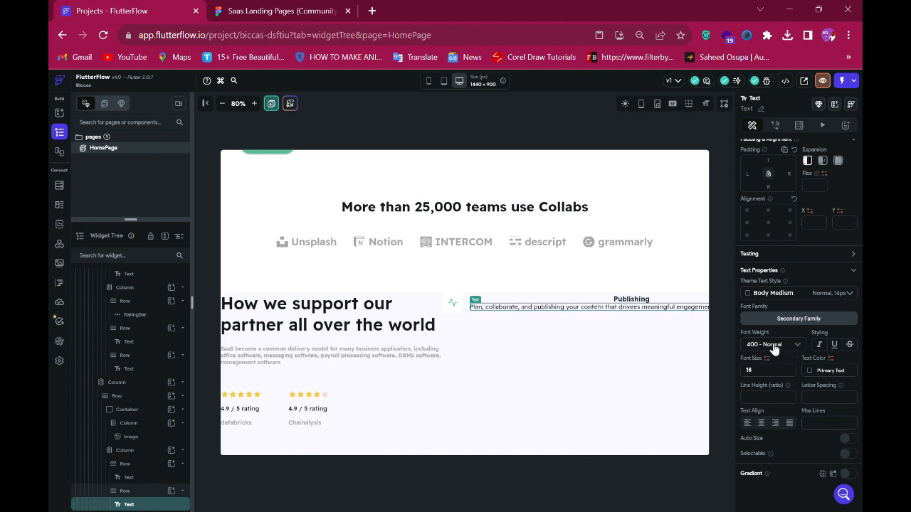
{"action": "left_click", "coordinate": [773, 346]}
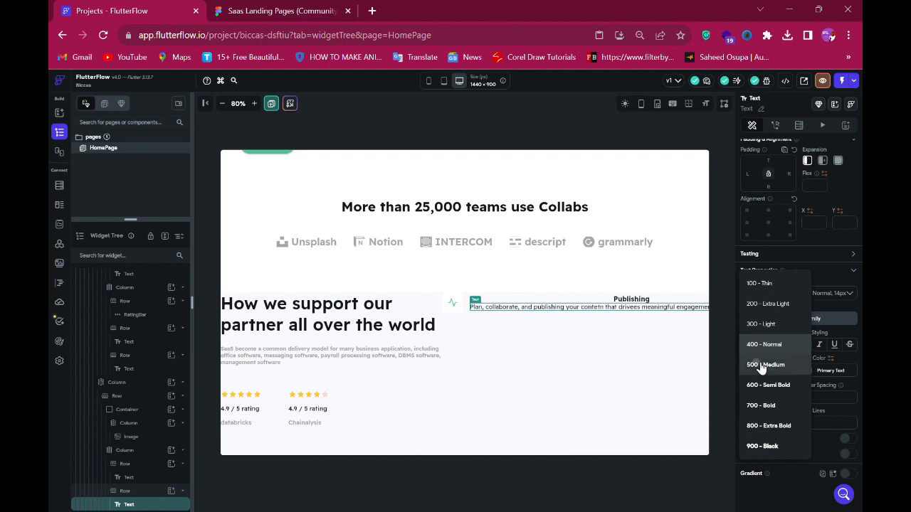
{"action": "left_click", "coordinate": [271, 9]}
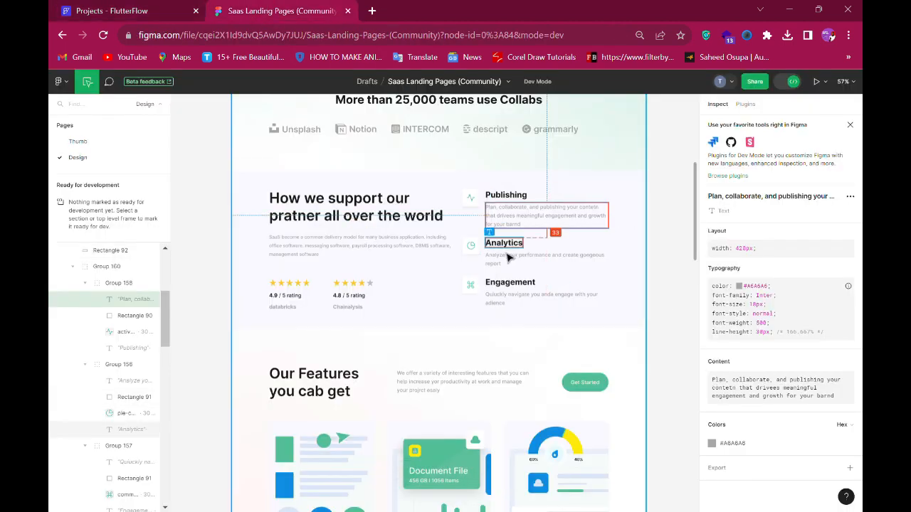
- Break the Publishing description text into lines matching the design's wrapping
{"action": "left_click", "coordinate": [104, 8]}
{"action": "left_click", "coordinate": [496, 255]}
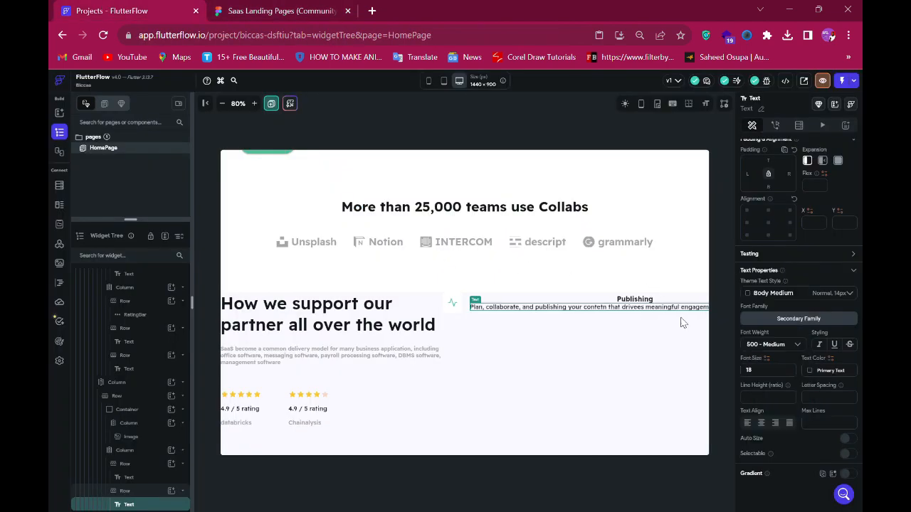
{"action": "scroll", "coordinate": [817, 271], "scroll_direction": "up", "scroll_amount": 3}
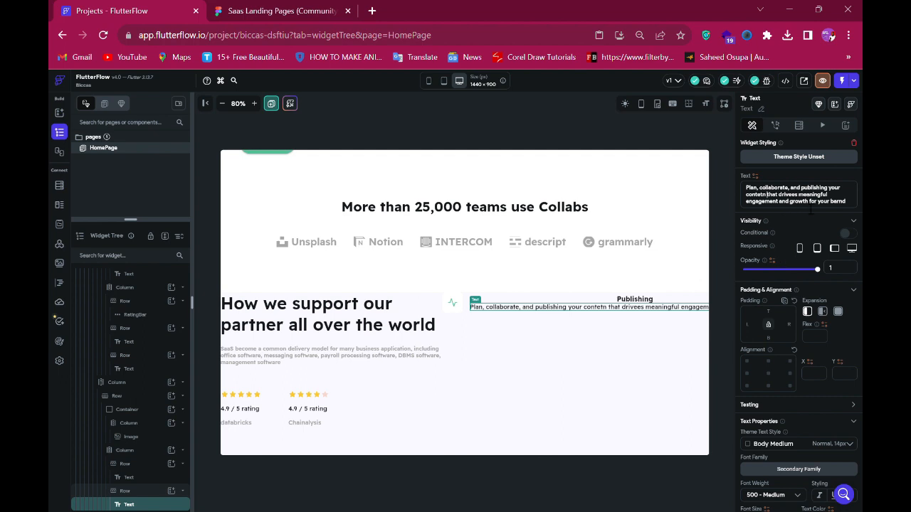
{"action": "key", "text": "Return"}
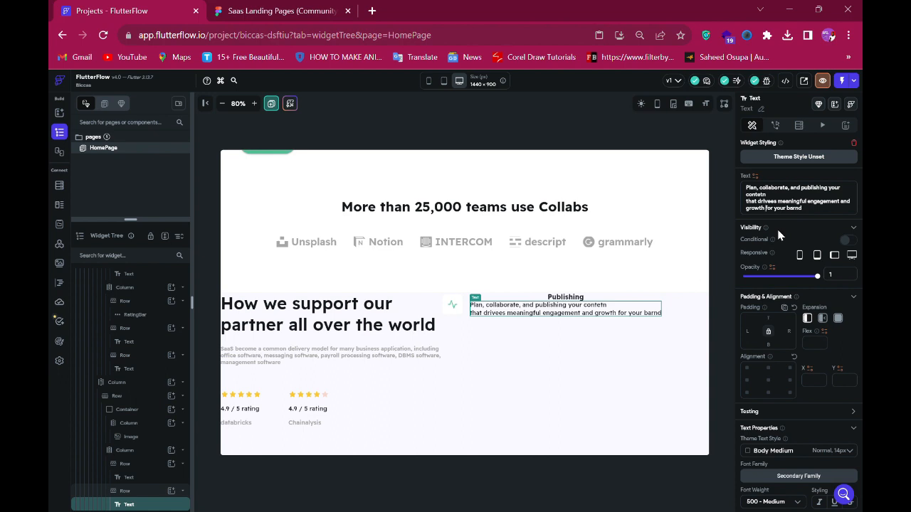
{"action": "key", "text": "Return"}
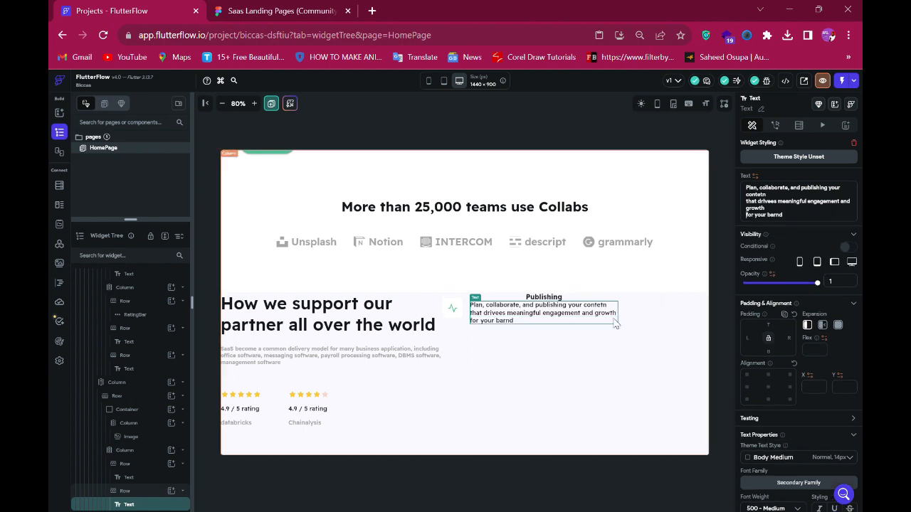
- Copy the #A6A6A6 colour from the design and apply it as the description's text colour
{"action": "left_click", "coordinate": [277, 11]}
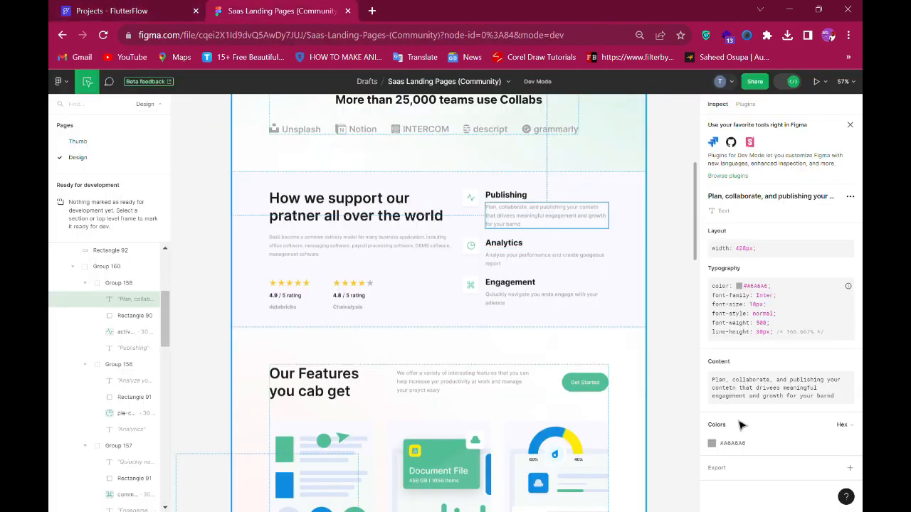
{"action": "left_click", "coordinate": [733, 452]}
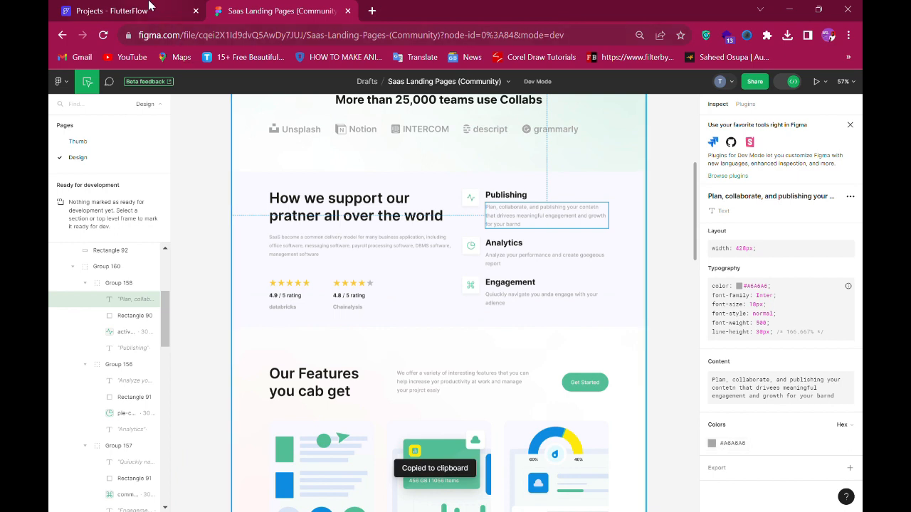
{"action": "key", "text": "ctrl+shift+Tab"}
{"action": "scroll", "coordinate": [837, 448], "scroll_direction": "down", "scroll_amount": 3}
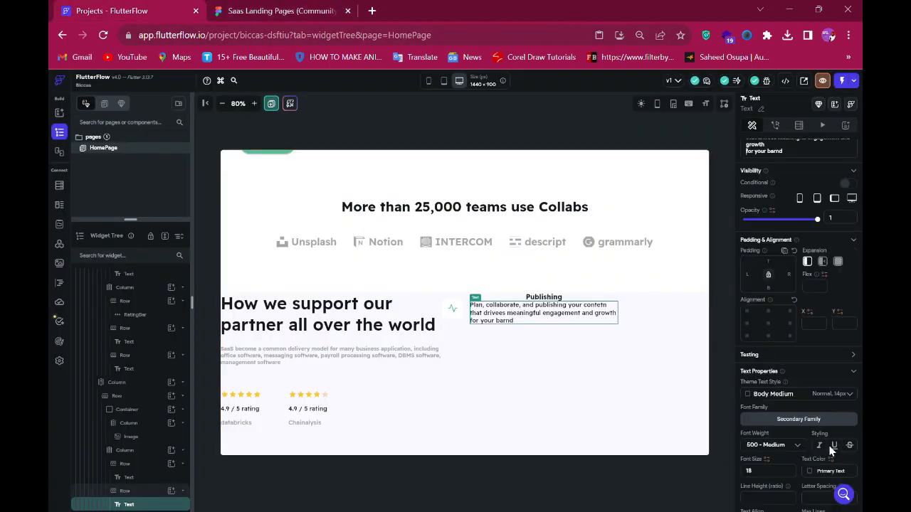
{"action": "left_click", "coordinate": [851, 376]}
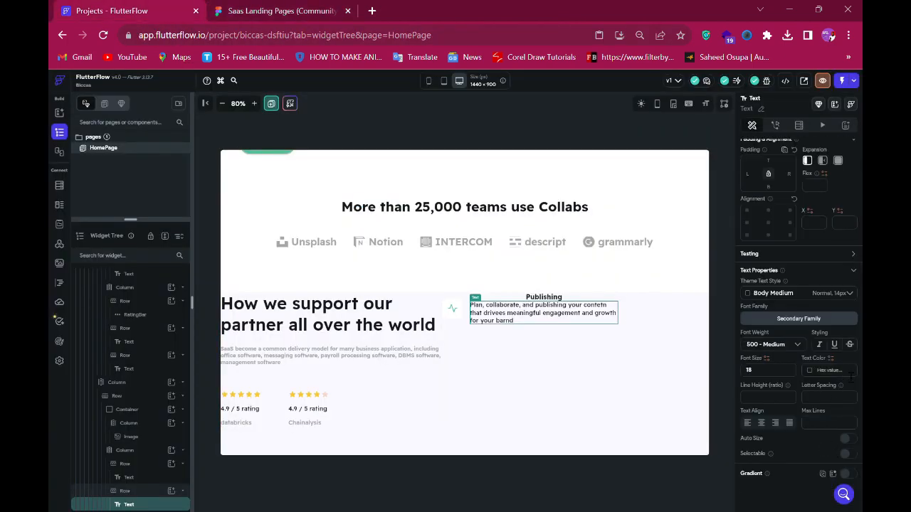
{"action": "key", "text": "ctrl+v"}
- Set the top padding of the row holding the description to 10
{"action": "left_click", "coordinate": [516, 299]}
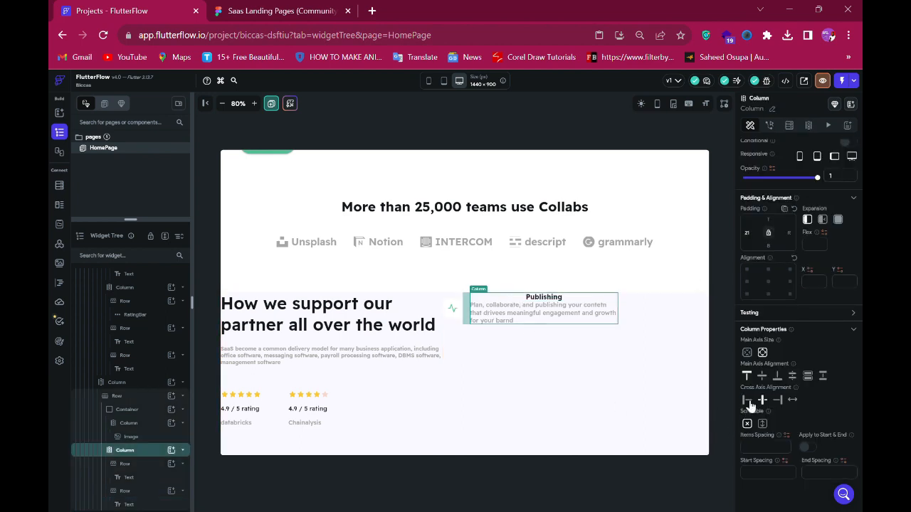
{"action": "left_click", "coordinate": [278, 13]}
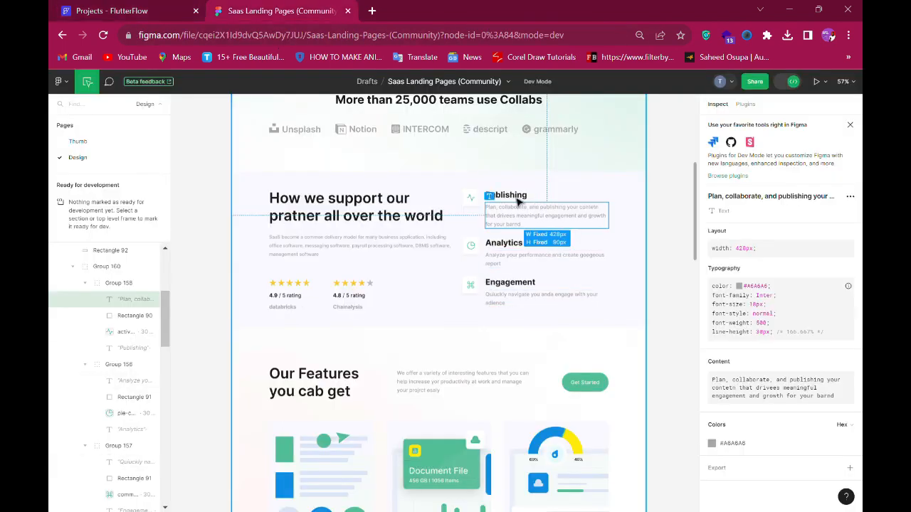
{"action": "left_click", "coordinate": [107, 10]}
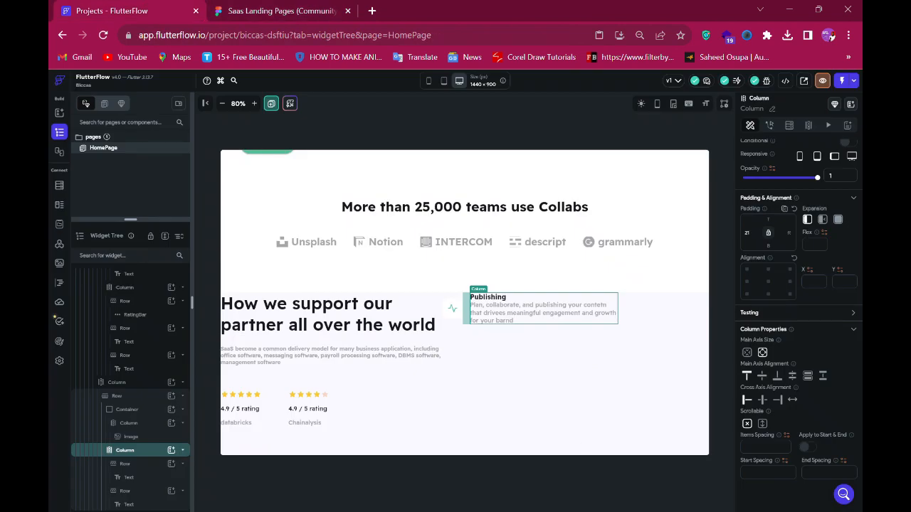
{"action": "left_click", "coordinate": [125, 492]}
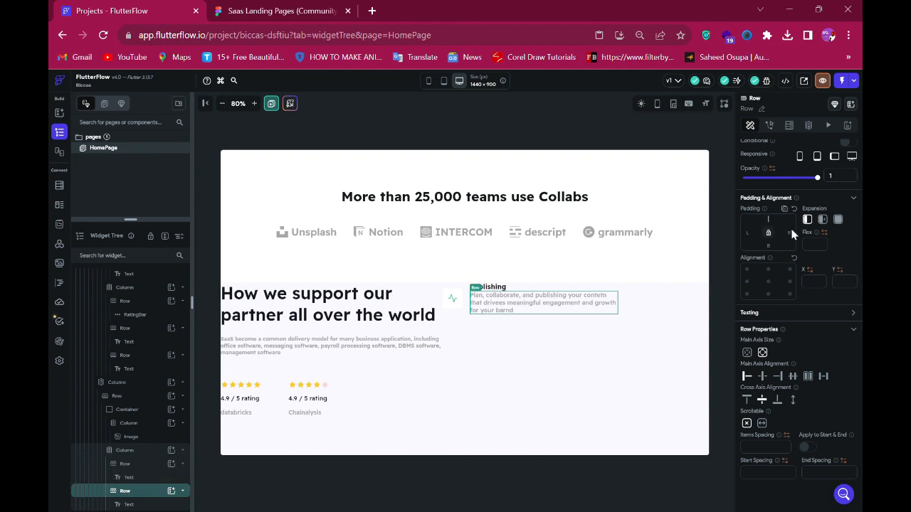
{"action": "type", "text": "10"}
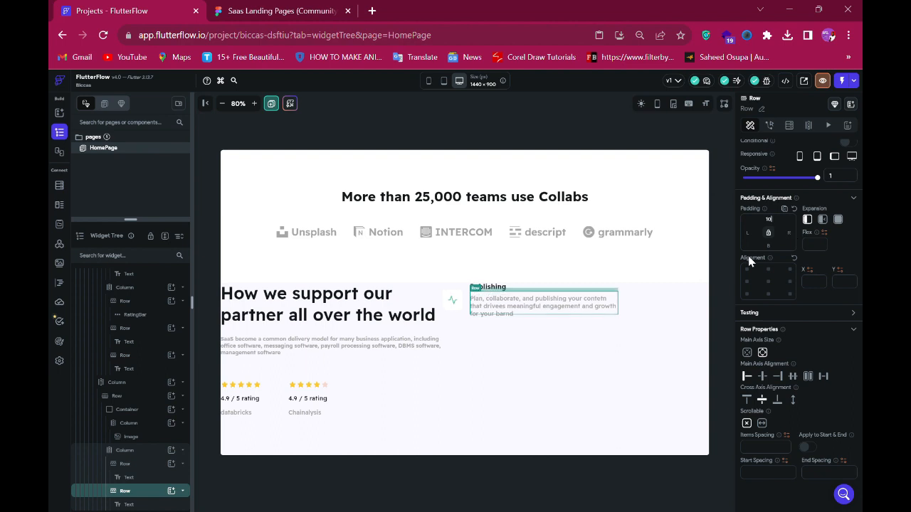
- Align the Publishing feature row's contents to the top so the icon sits beside the title
{"action": "left_click", "coordinate": [465, 304]}
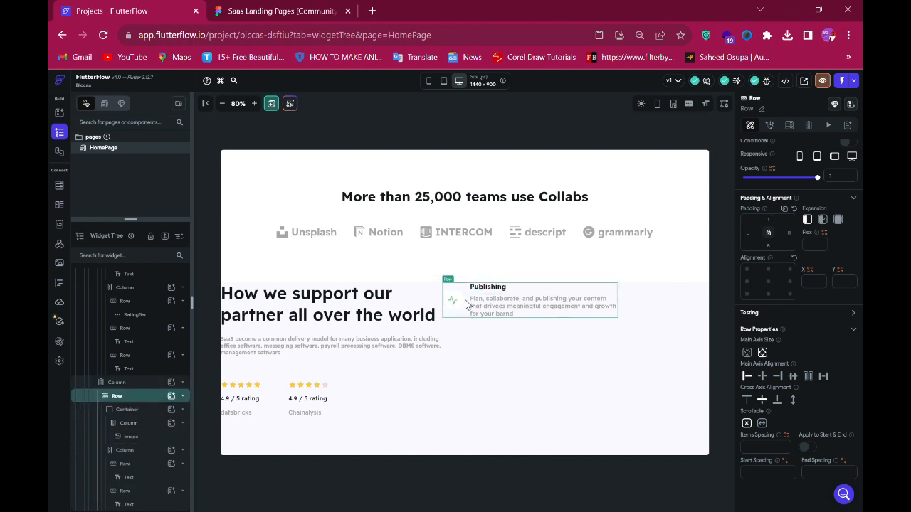
{"action": "left_click", "coordinate": [752, 400]}
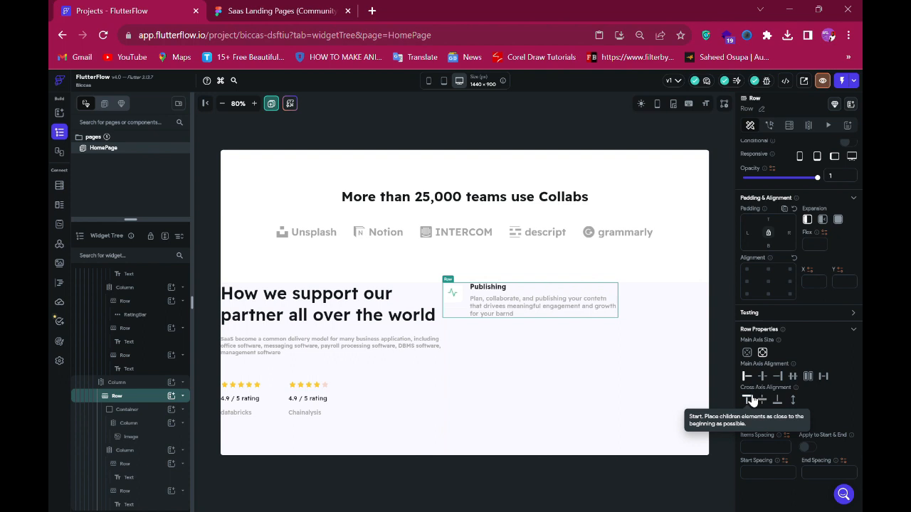
{"action": "left_click", "coordinate": [242, 8]}
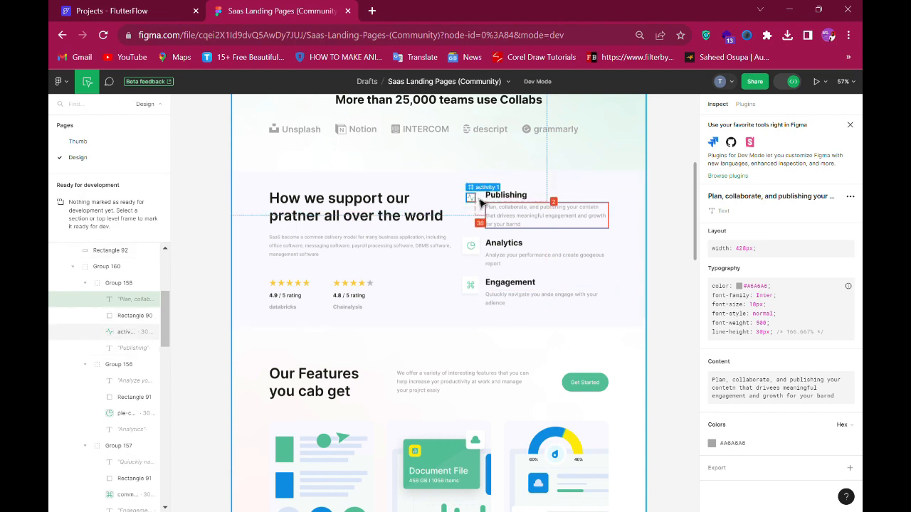
{"action": "left_click", "coordinate": [143, 10]}
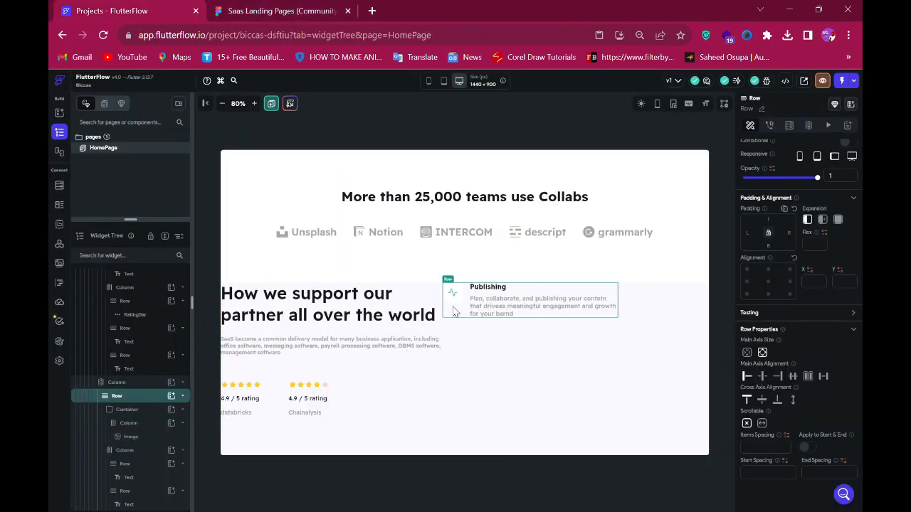
- Duplicate the Publishing feature row twice, giving the first copy a top padding of 33
{"action": "left_click", "coordinate": [278, 8]}
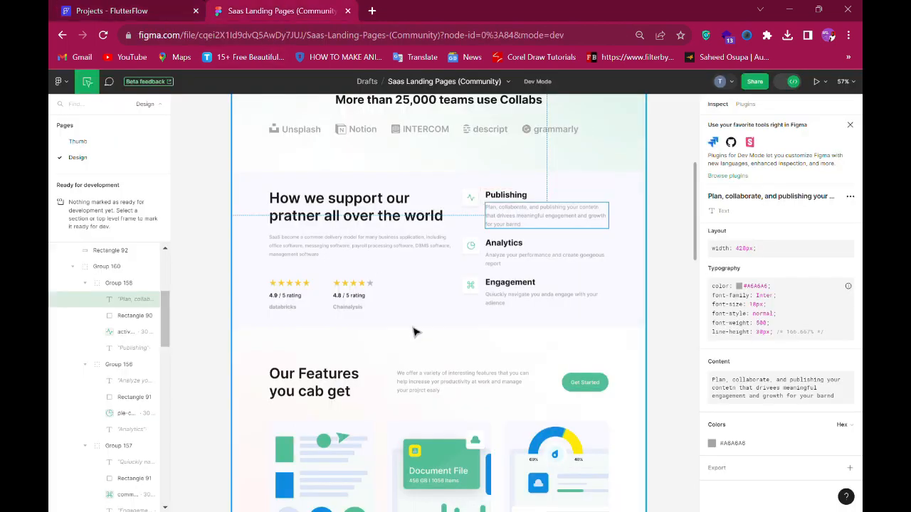
{"action": "left_click", "coordinate": [506, 246]}
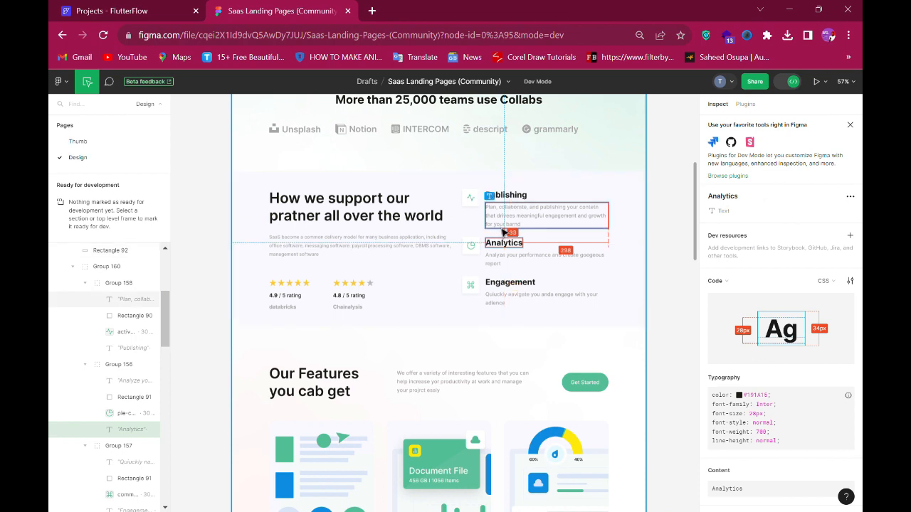
{"action": "left_click", "coordinate": [138, 8]}
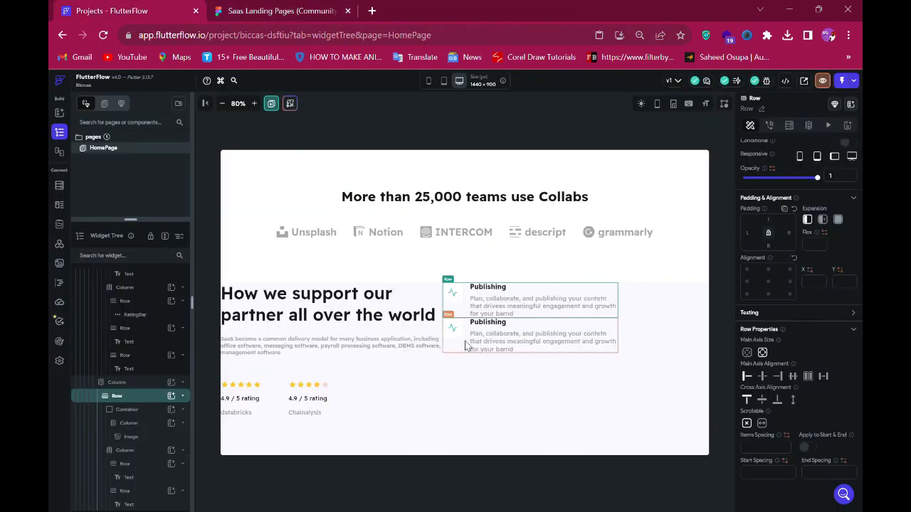
{"action": "left_click", "coordinate": [466, 345]}
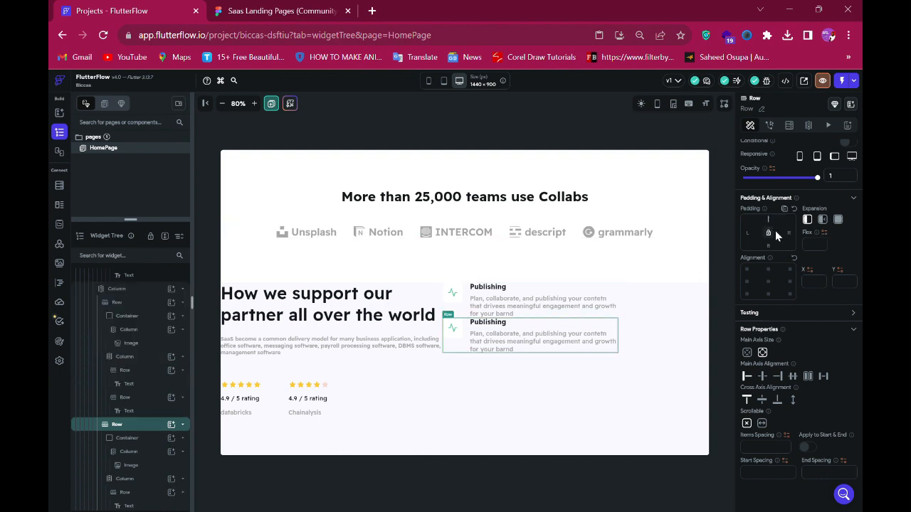
{"action": "type", "text": "8"}
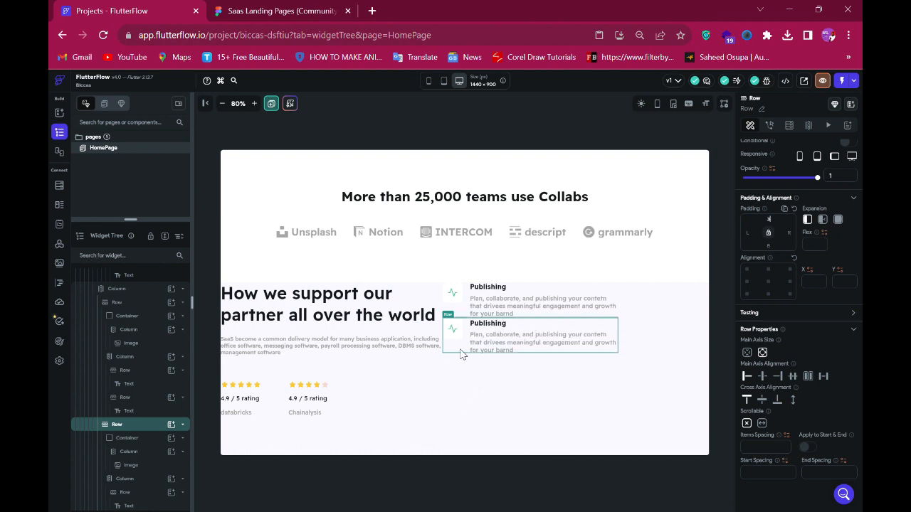
{"action": "type", "text": "3"}
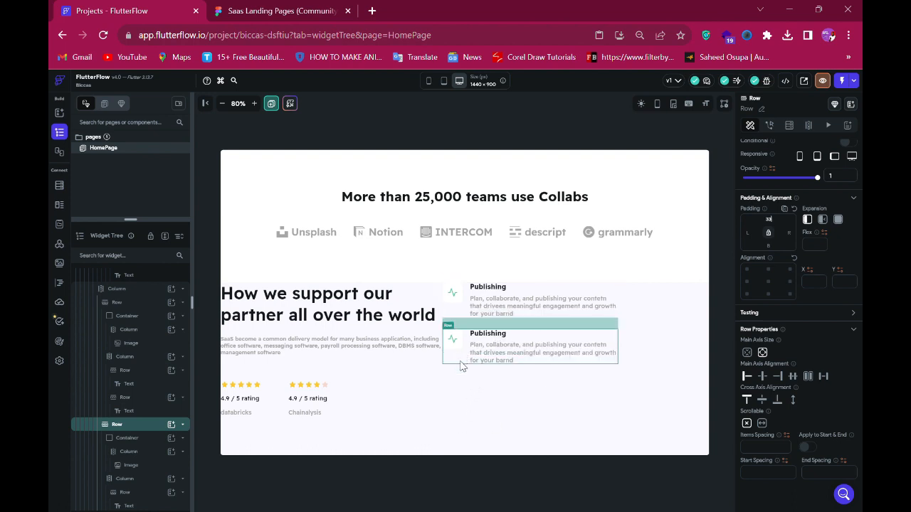
{"action": "left_click", "coordinate": [460, 360]}
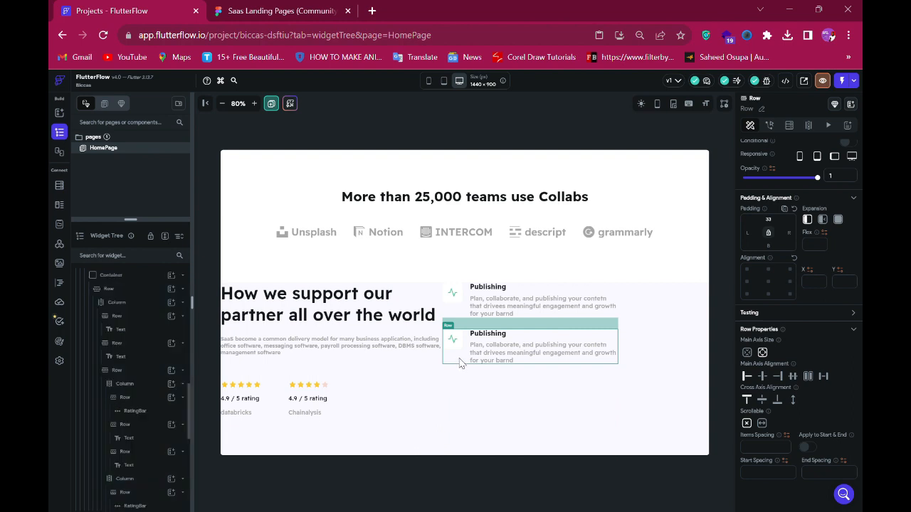
{"action": "key", "text": "ctrl+d"}
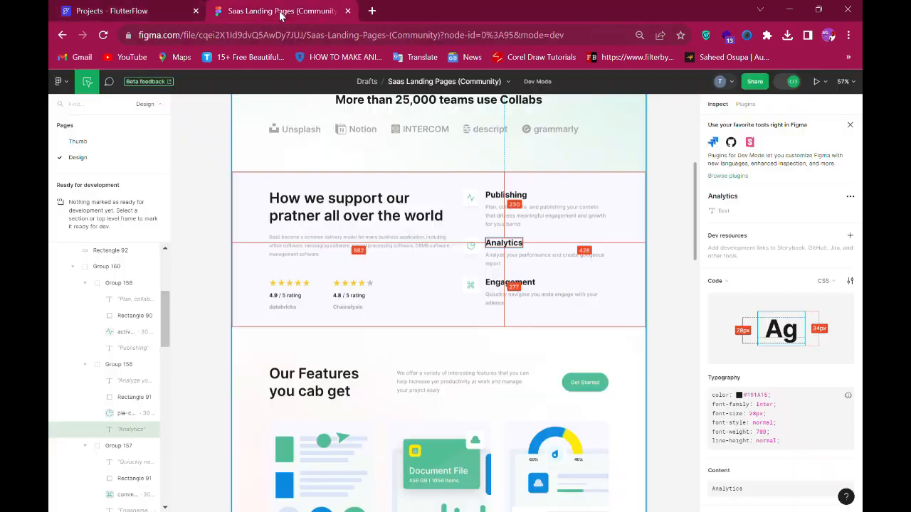
- Copy the Analytics heading from the design and set the second feature's title to Analytics
{"action": "left_click", "coordinate": [282, 13]}
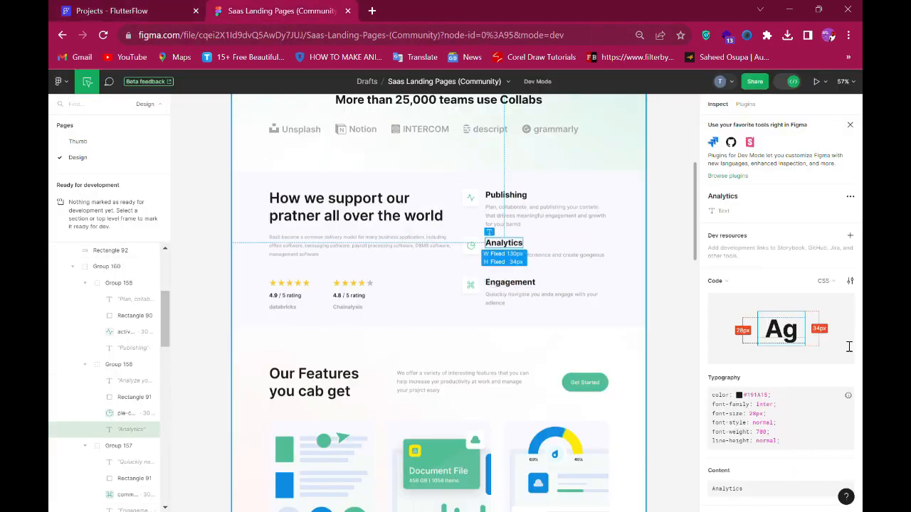
{"action": "scroll", "coordinate": [823, 352], "scroll_direction": "down", "scroll_amount": 3}
{"action": "left_click", "coordinate": [847, 378]}
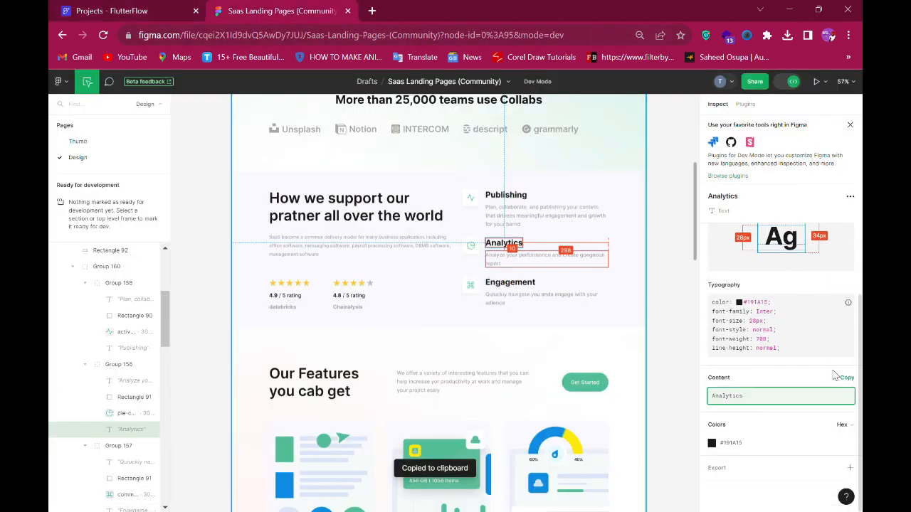
{"action": "left_click", "coordinate": [112, 10]}
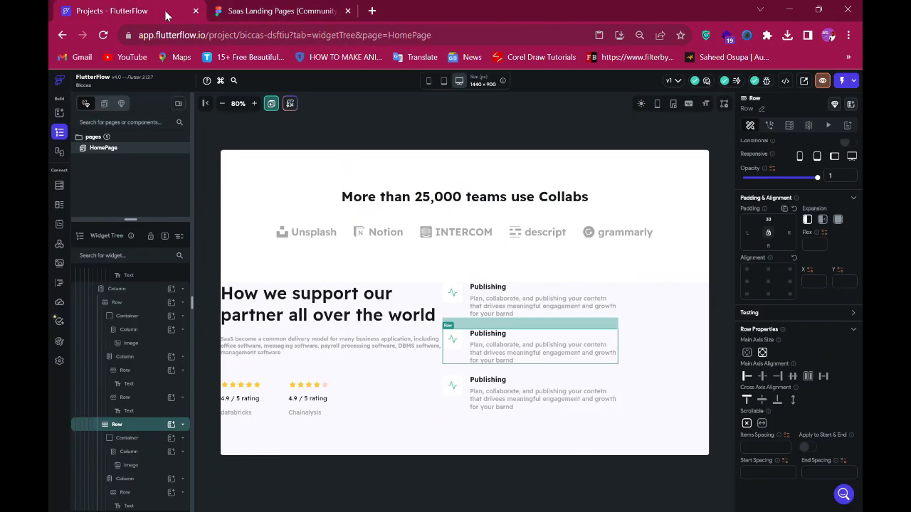
{"action": "left_click", "coordinate": [490, 335]}
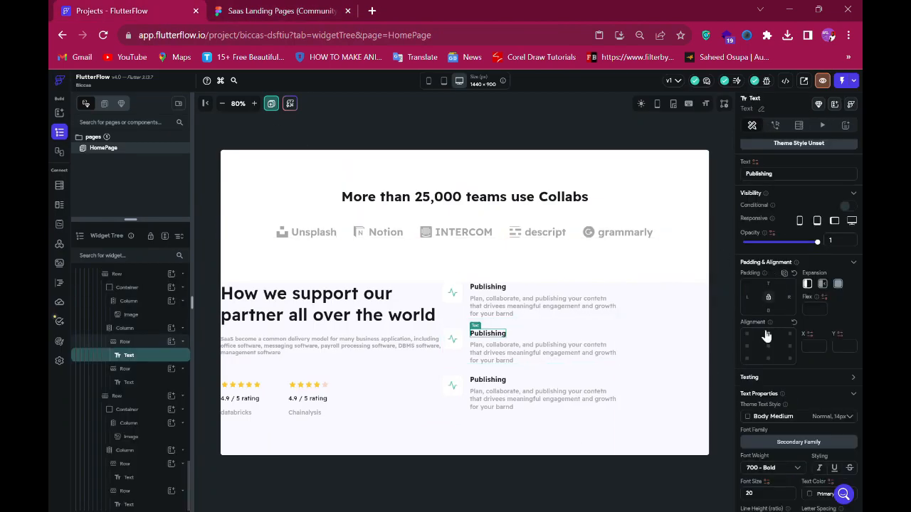
{"action": "double_click", "coordinate": [789, 186]}
- Copy the Engagement heading from the design and set the third feature's title to Engagement
{"action": "left_click", "coordinate": [259, 12]}
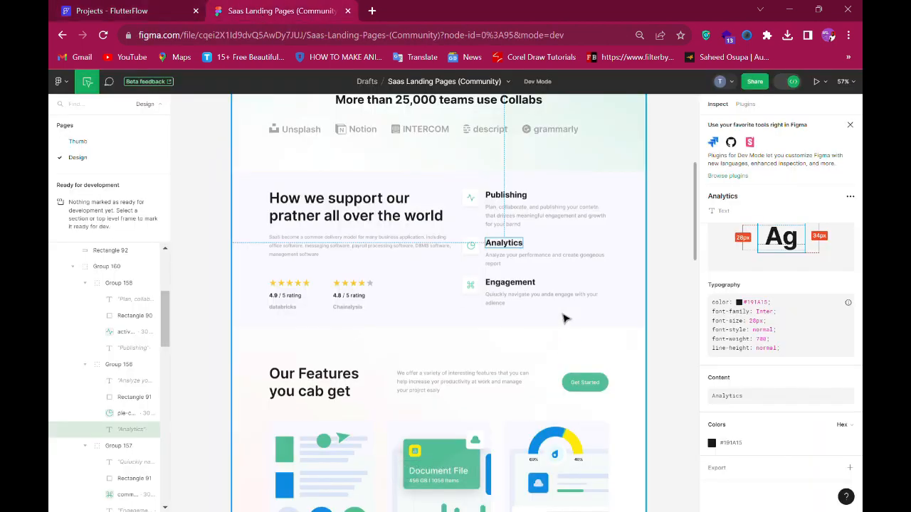
{"action": "left_click", "coordinate": [510, 282]}
{"action": "scroll", "coordinate": [816, 379], "scroll_direction": "down", "scroll_amount": 3}
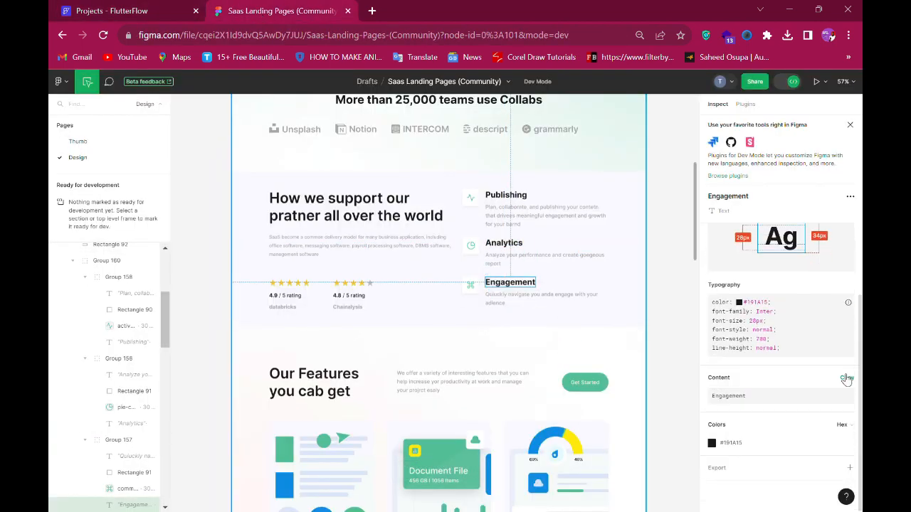
{"action": "left_click", "coordinate": [854, 382]}
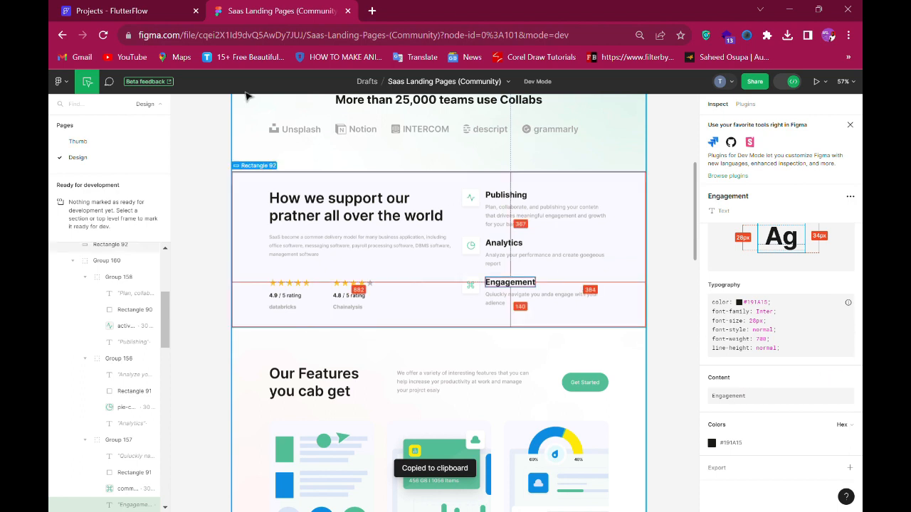
{"action": "left_click", "coordinate": [152, 14]}
{"action": "left_click", "coordinate": [490, 380]}
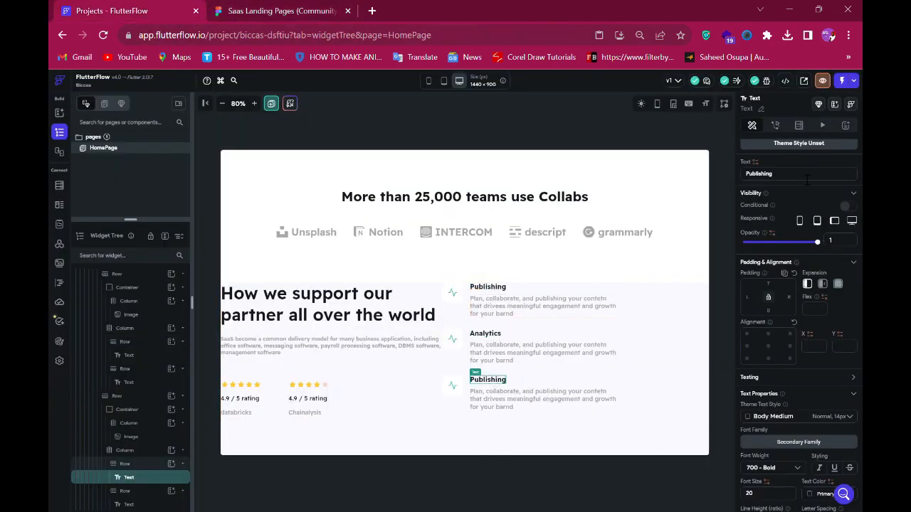
{"action": "key", "text": "ctrl+a"}
{"action": "key", "text": "ctrl+v"}
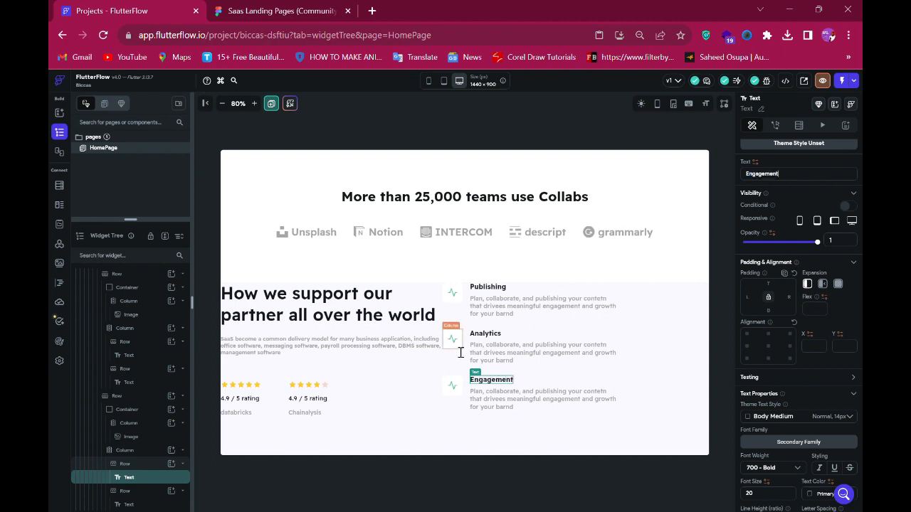
- Set the Analytics feature's icon to pie-chart_1.png and open the asset list for the Engagement icon
{"action": "left_click", "coordinate": [459, 347]}
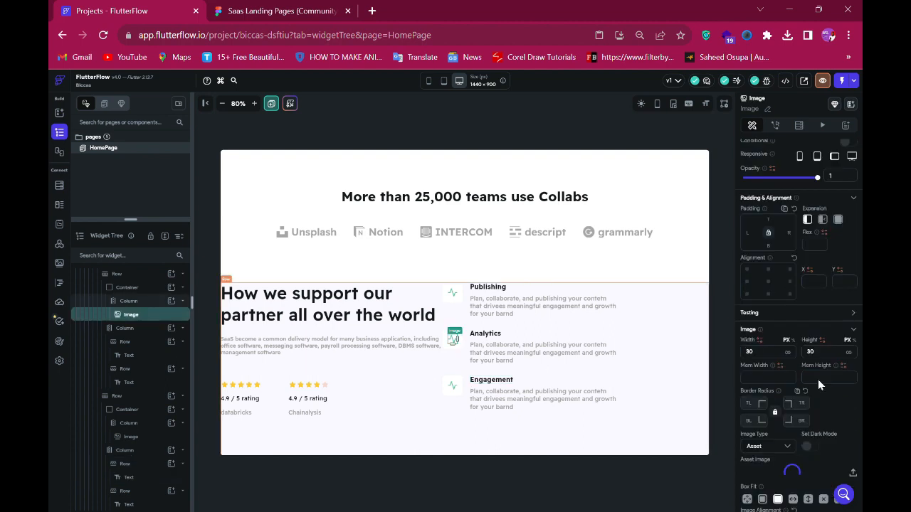
{"action": "scroll", "coordinate": [804, 413], "scroll_direction": "down", "scroll_amount": 4}
{"action": "left_click", "coordinate": [780, 370]}
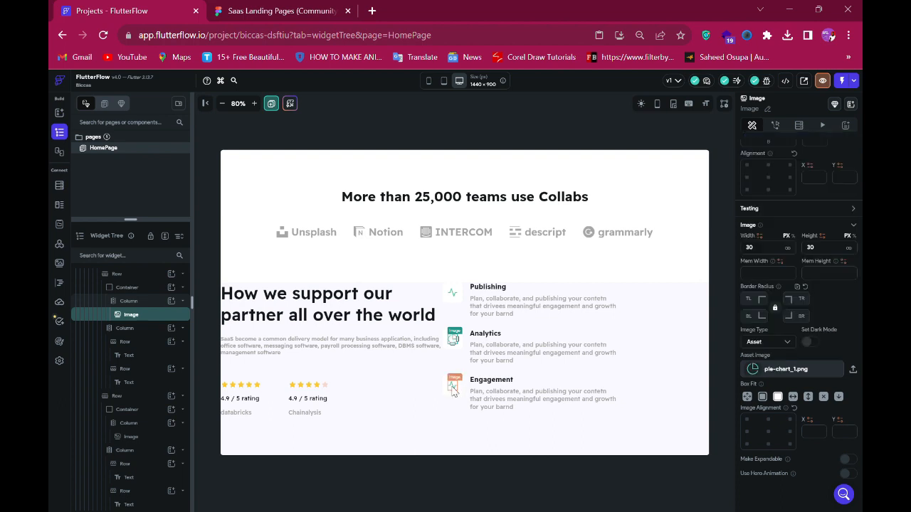
{"action": "left_click", "coordinate": [781, 375]}
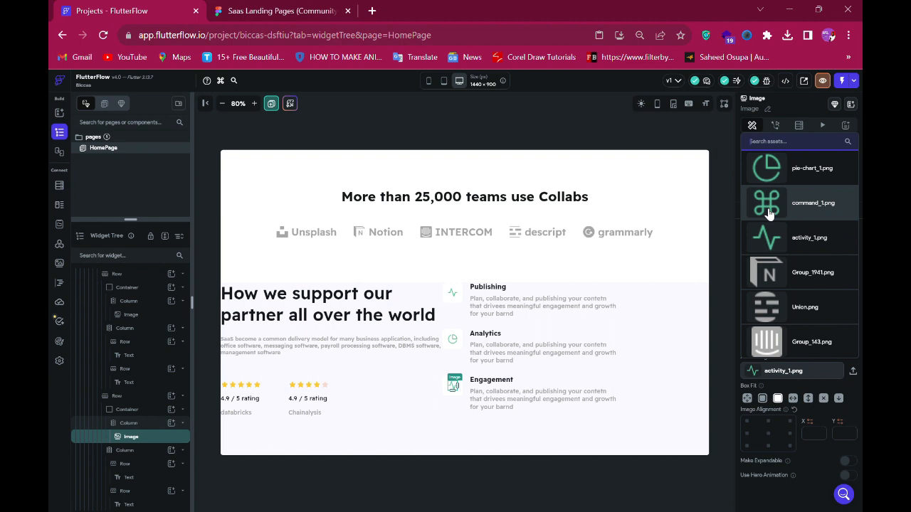
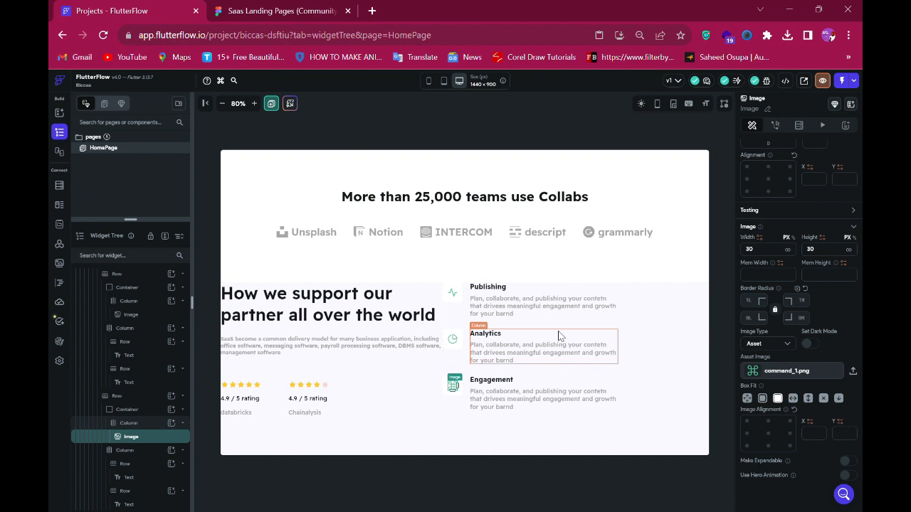
- Set the features column's left padding to 84 after checking the spacing in the Figma design
{"action": "left_click", "coordinate": [593, 324]}
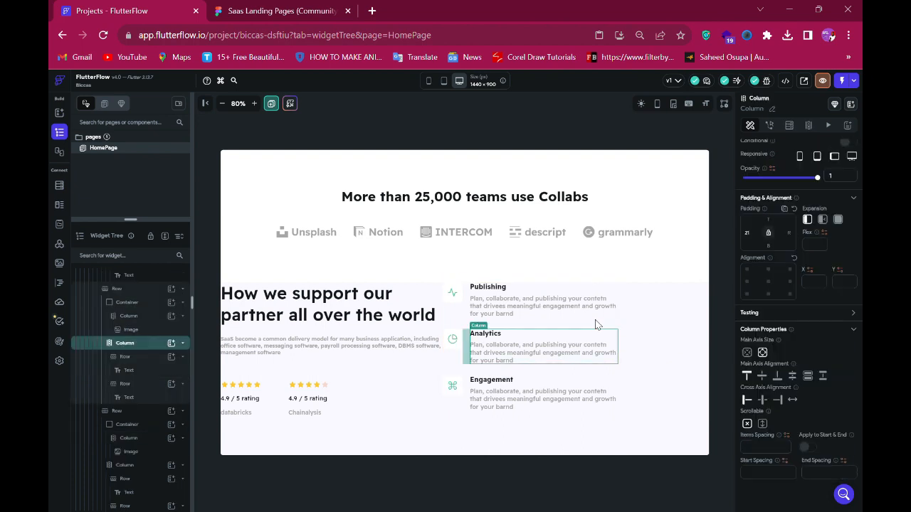
{"action": "left_click", "coordinate": [303, 13]}
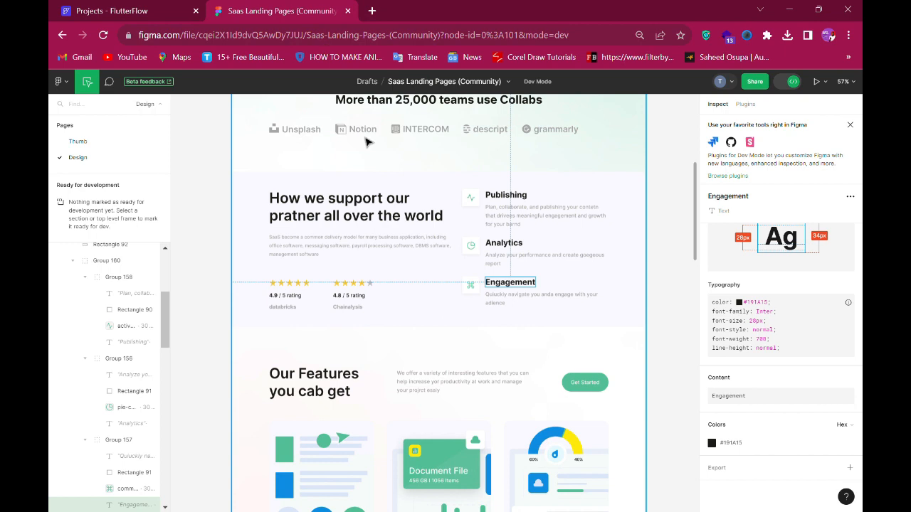
{"action": "left_click", "coordinate": [469, 199]}
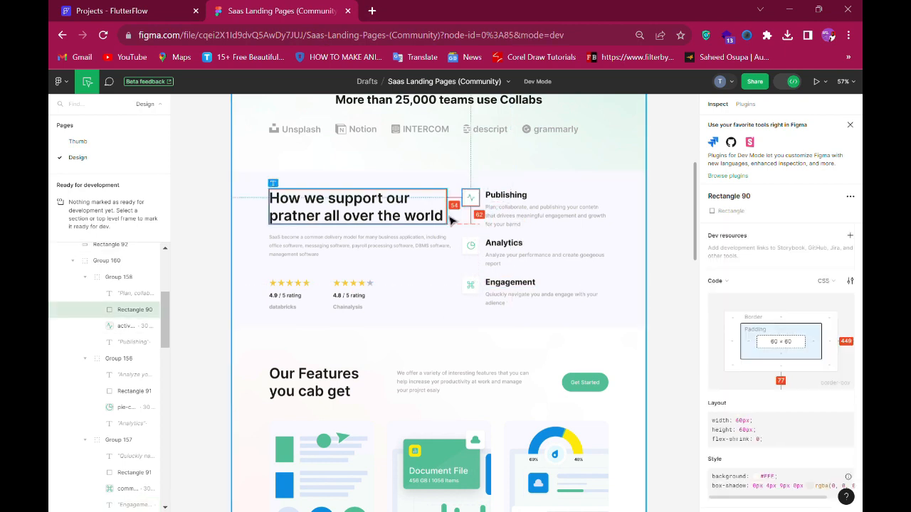
{"action": "left_click", "coordinate": [120, 11]}
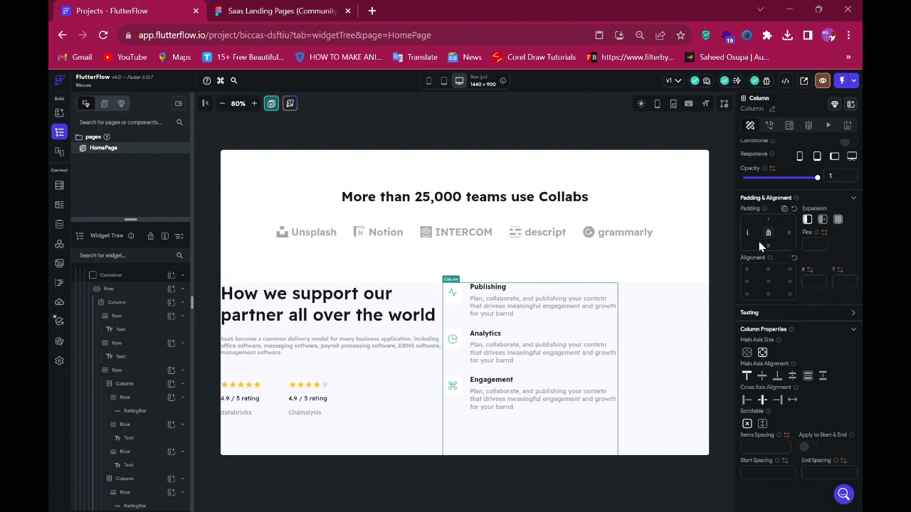
{"action": "type", "text": "8"}
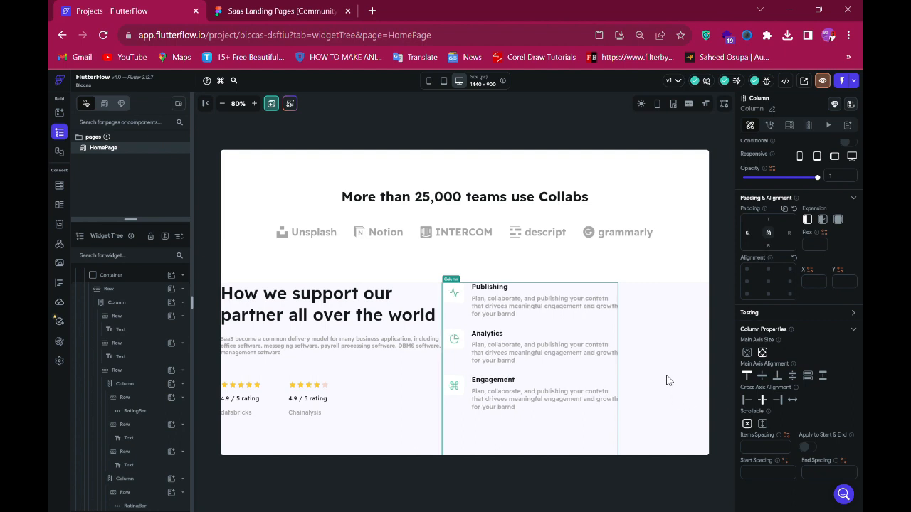
{"action": "type", "text": "4"}
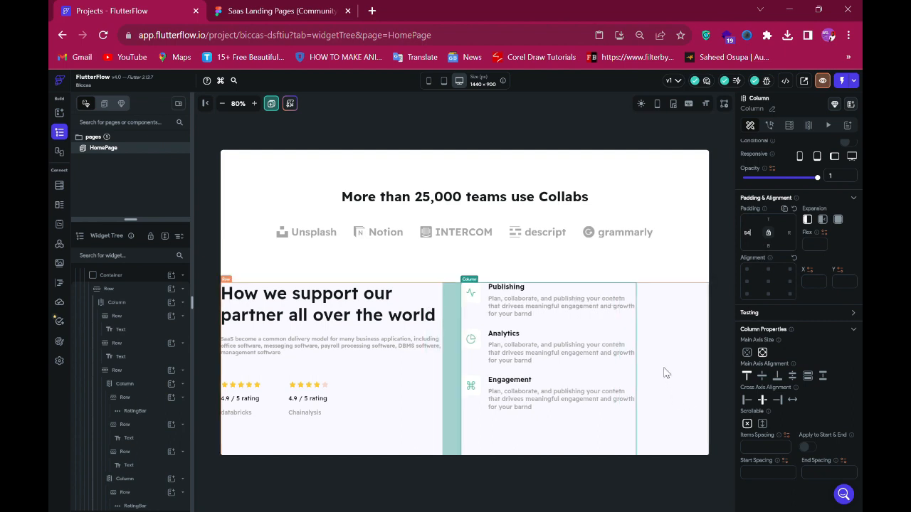
- Center the support section row's content along its main axis and give the row a top padding of 60
{"action": "key", "text": "Escape"}
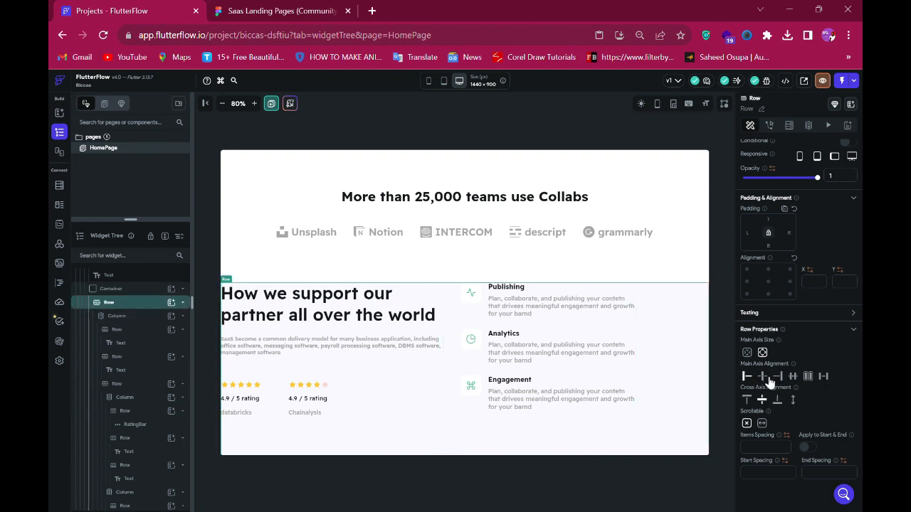
{"action": "left_click", "coordinate": [763, 377]}
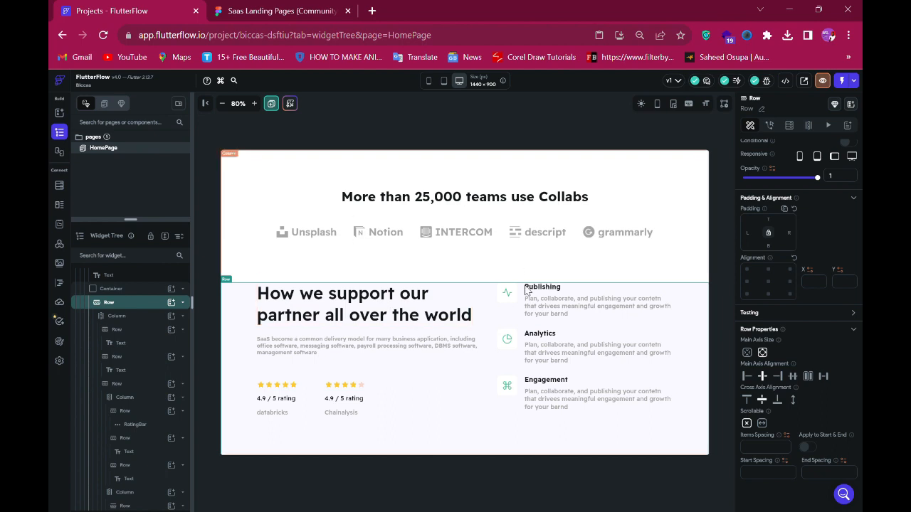
{"action": "left_click", "coordinate": [282, 12]}
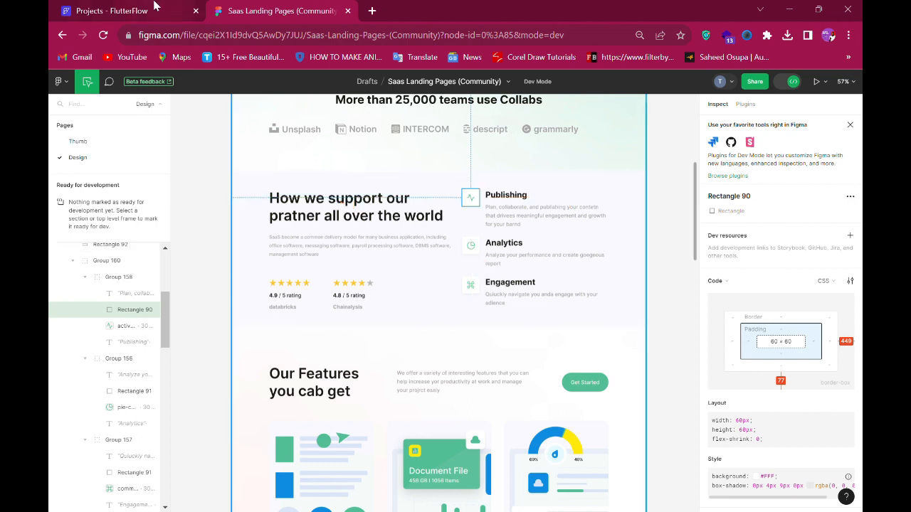
{"action": "key", "text": "ctrl+Tab"}
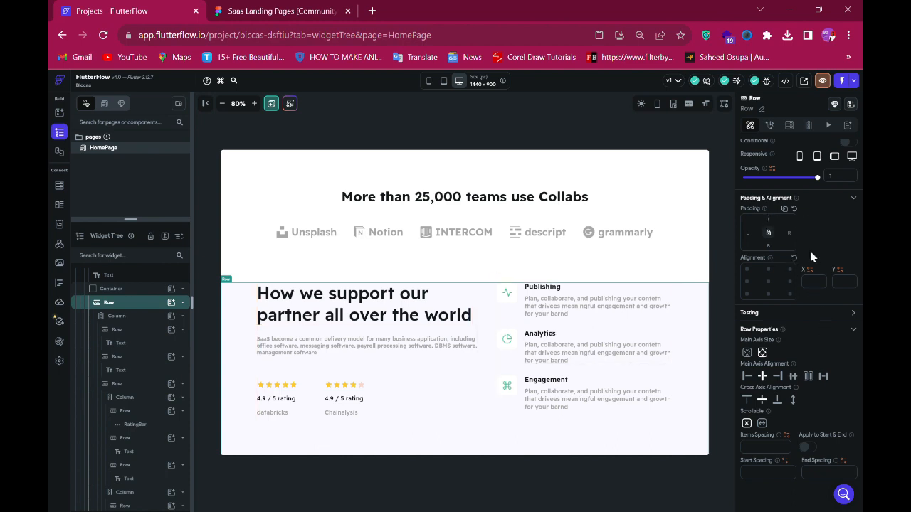
{"action": "type", "text": "6"}
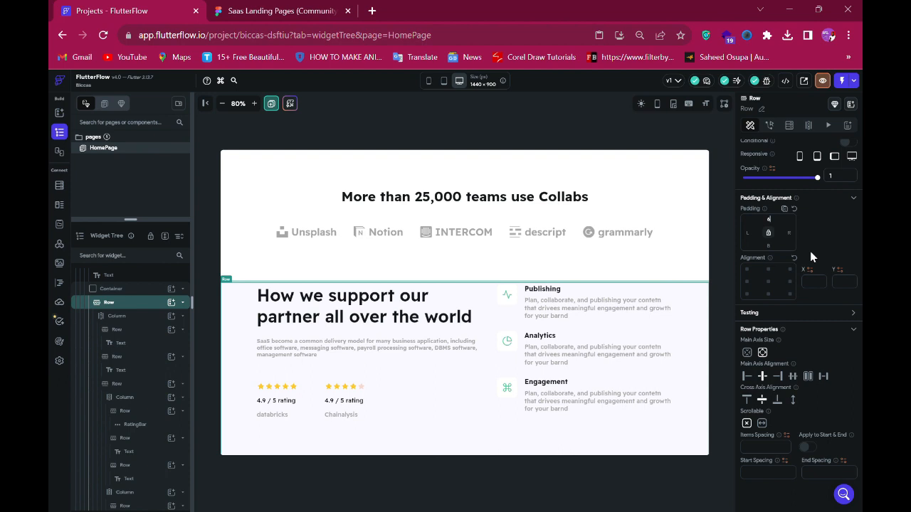
{"action": "type", "text": "0"}
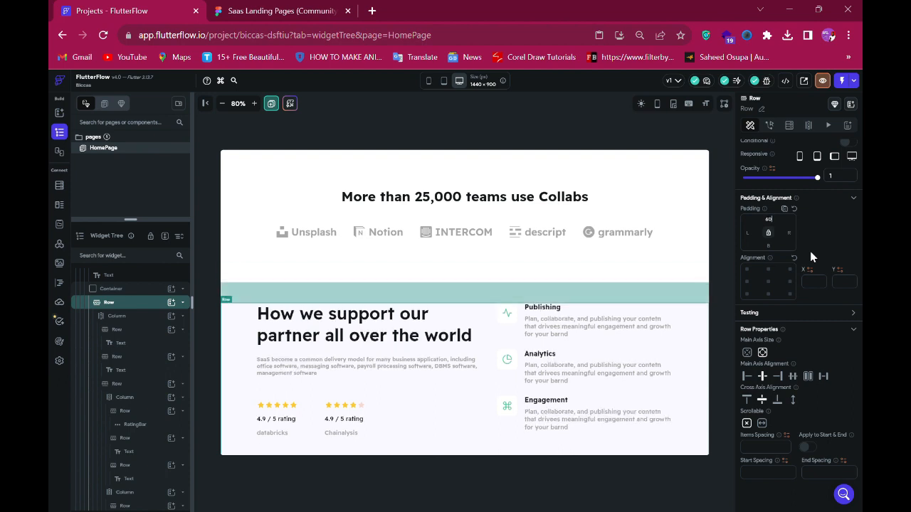
- Compare the support section with the design and launch a preview of the home page
{"action": "scroll", "coordinate": [516, 367], "scroll_direction": "down", "scroll_amount": 1}
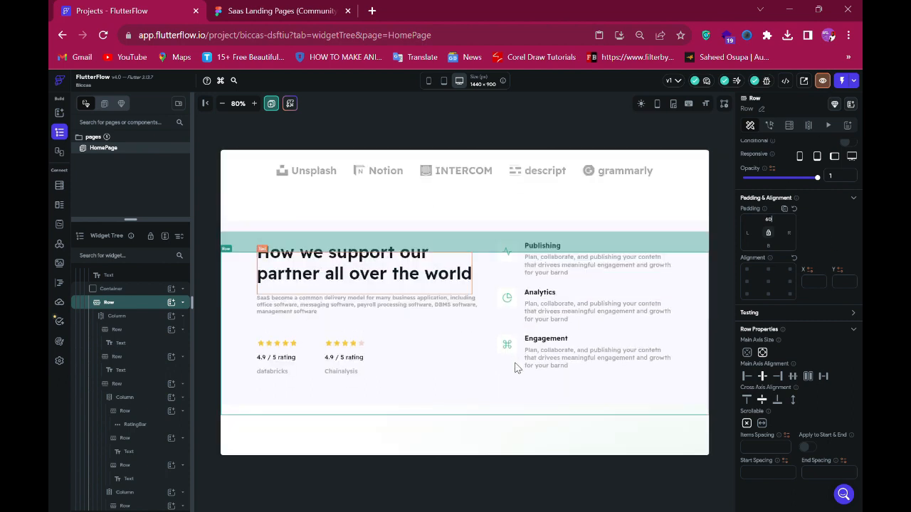
{"action": "left_click", "coordinate": [439, 410]}
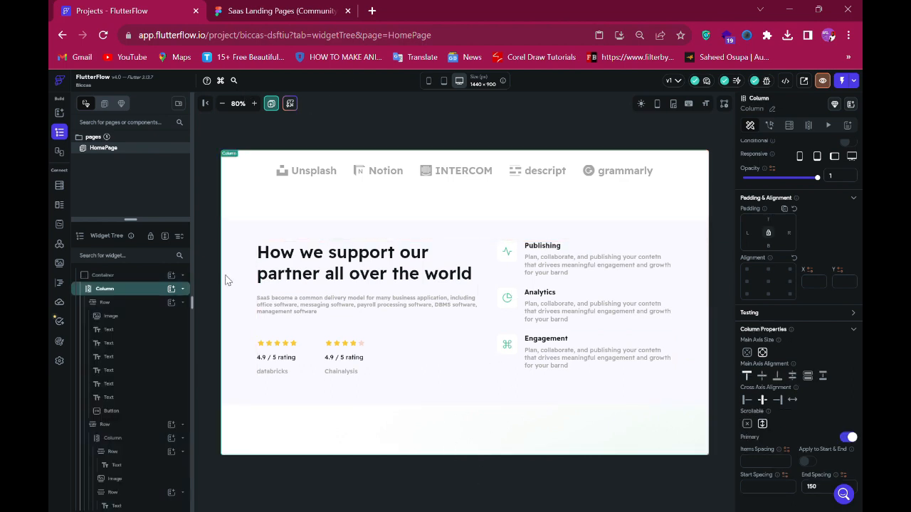
{"action": "left_click", "coordinate": [265, 16]}
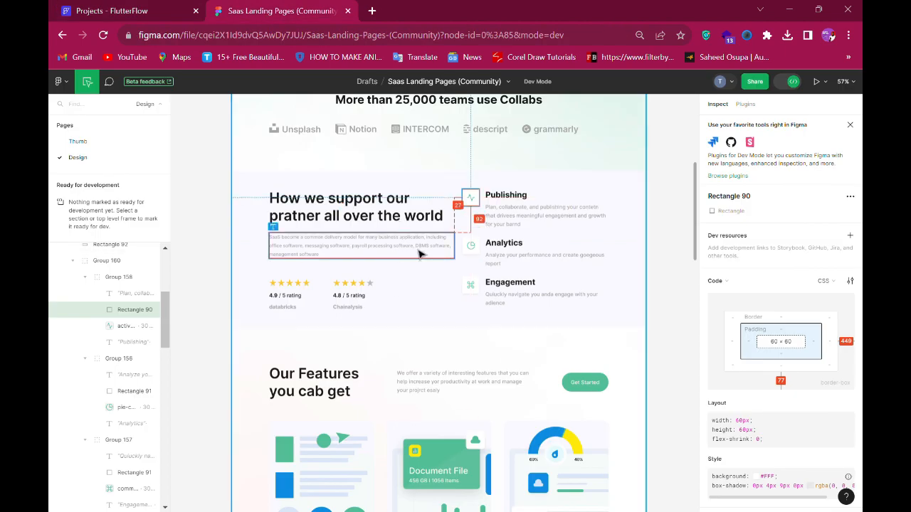
{"action": "left_click", "coordinate": [123, 10]}
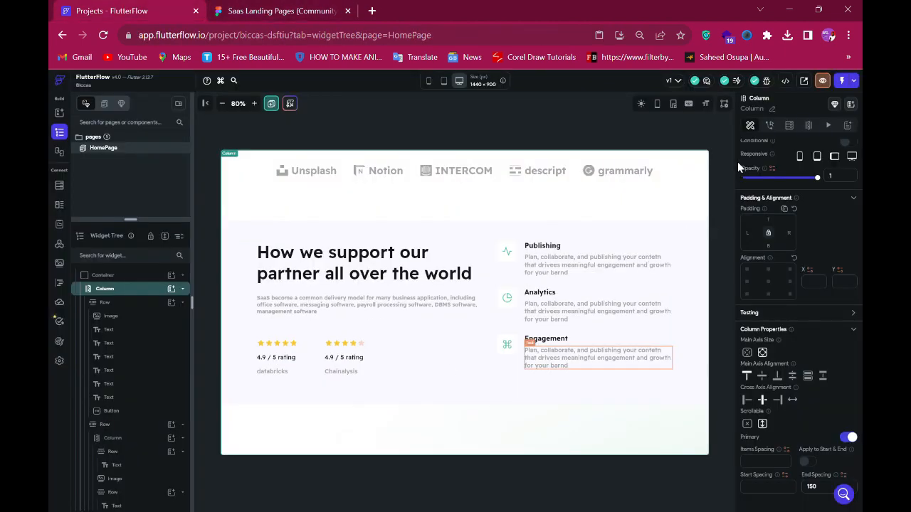
{"action": "left_click", "coordinate": [822, 82]}
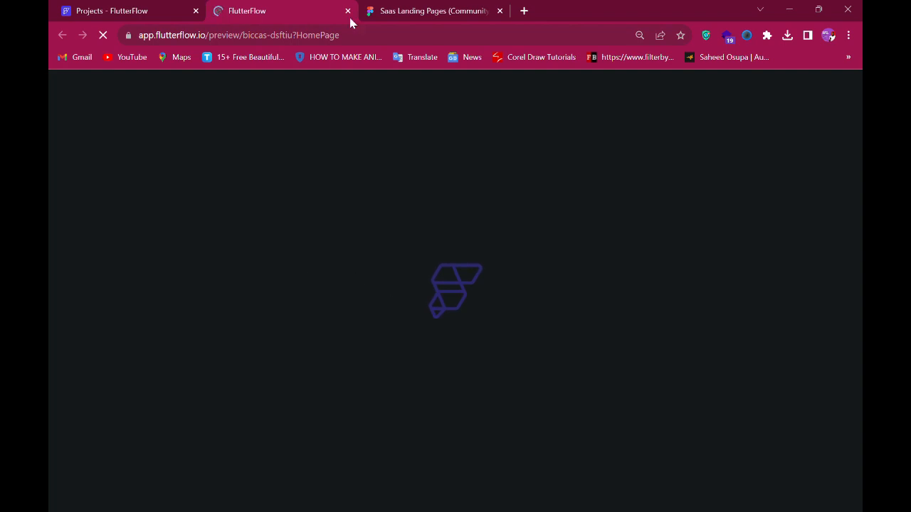
- Scroll through the Figma design to examine the support section and the sections below it
{"action": "left_click", "coordinate": [398, 11]}
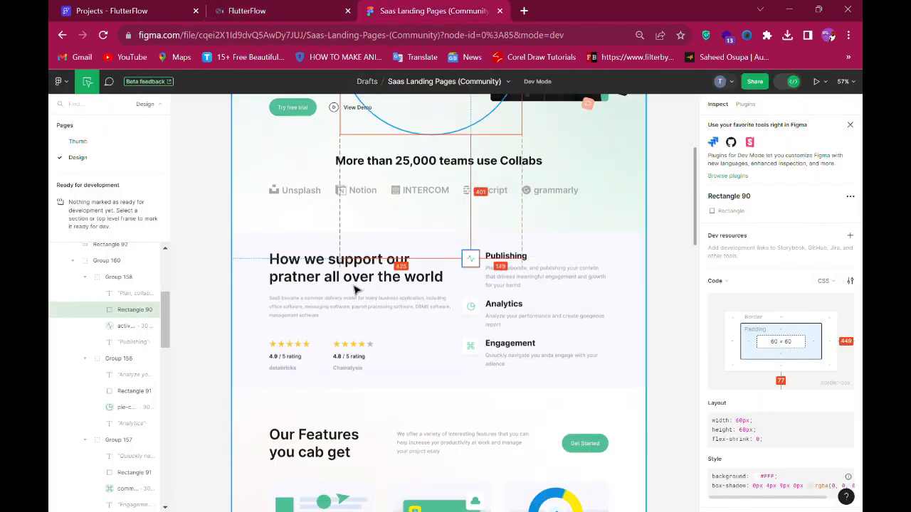
{"action": "scroll", "coordinate": [498, 340], "scroll_direction": "down", "scroll_amount": 2}
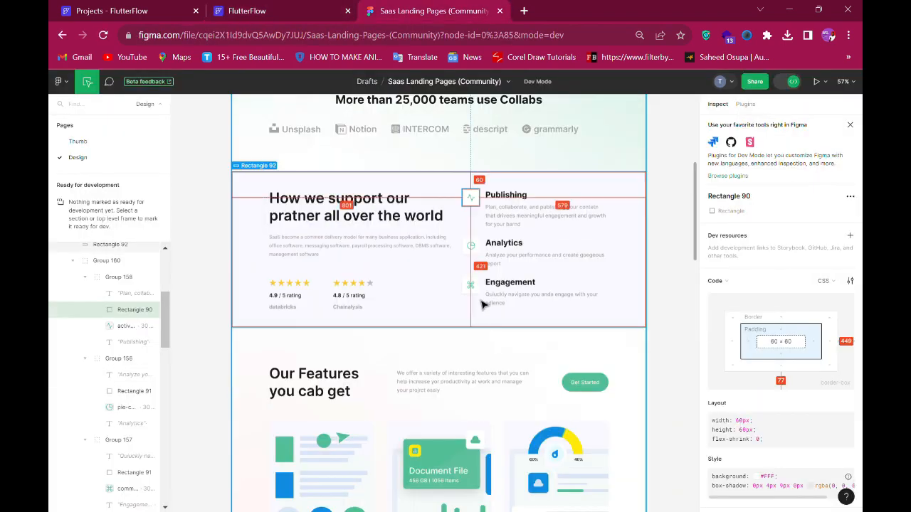
{"action": "scroll", "coordinate": [416, 298], "scroll_direction": "down", "scroll_amount": 4}
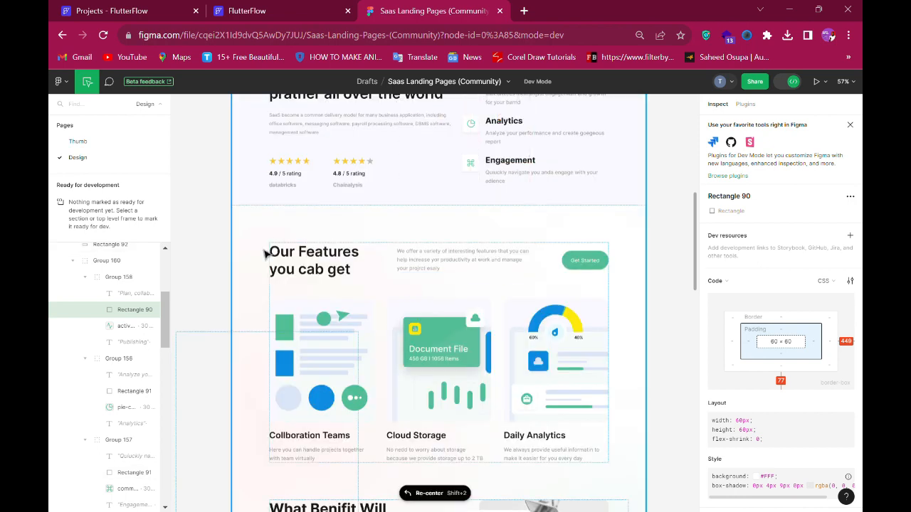
{"action": "scroll", "coordinate": [575, 387], "scroll_direction": "down", "scroll_amount": 20}
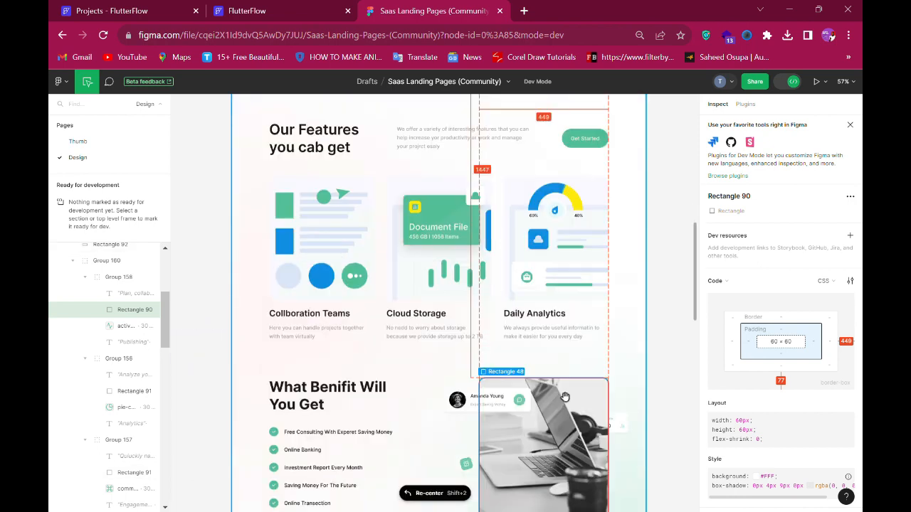
{"action": "scroll", "coordinate": [550, 396], "scroll_direction": "down", "scroll_amount": 10}
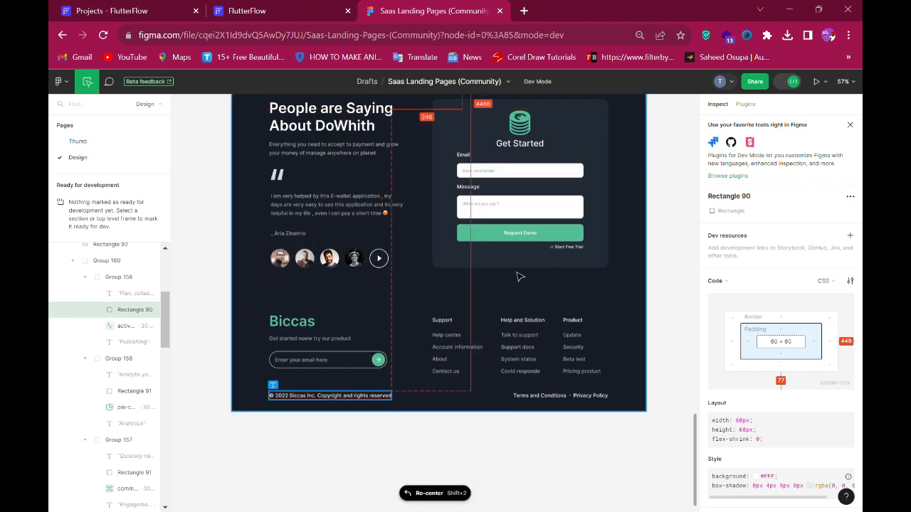
{"action": "scroll", "coordinate": [380, 346], "scroll_direction": "up", "scroll_amount": 3}
{"action": "scroll", "coordinate": [382, 346], "scroll_direction": "up", "scroll_amount": 20}
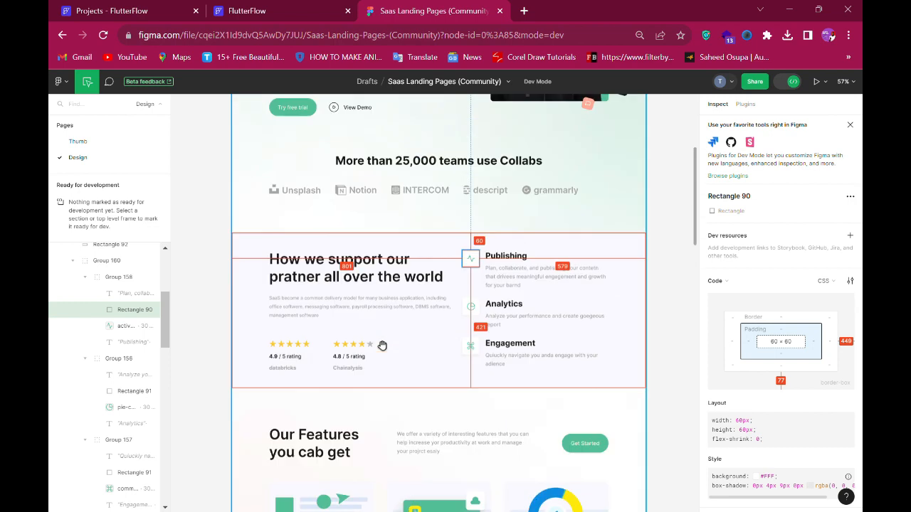
{"action": "scroll", "coordinate": [382, 345], "scroll_direction": "up", "scroll_amount": 2}
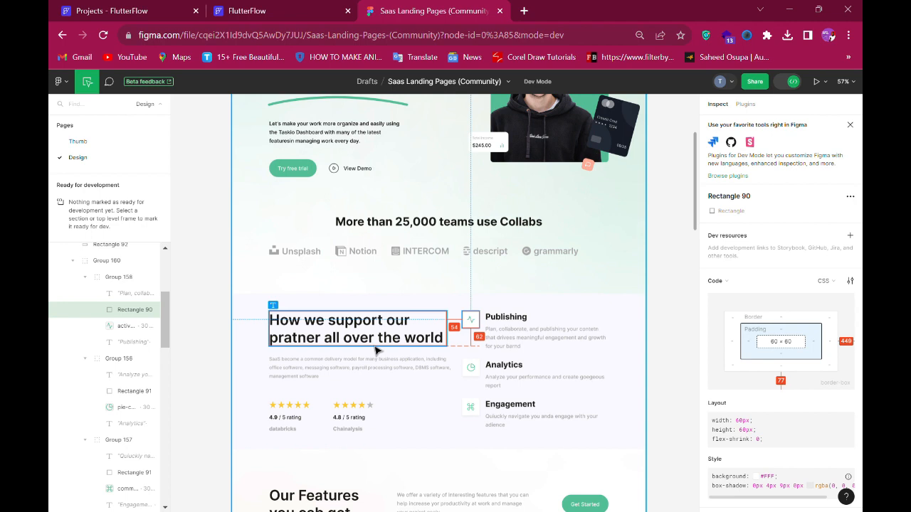
{"action": "scroll", "coordinate": [370, 344], "scroll_direction": "down", "scroll_amount": 2}
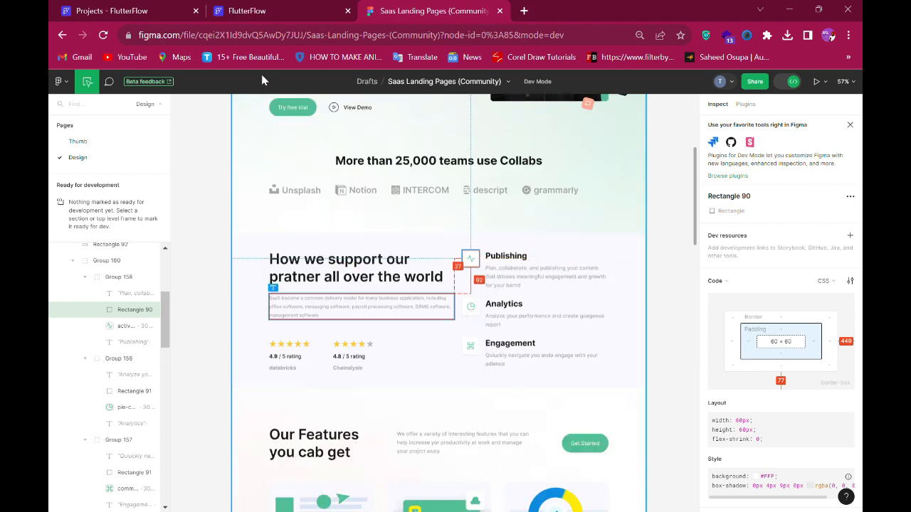
- Scroll through the preview to compare the hero and support sections against the Figma design
{"action": "left_click", "coordinate": [260, 17]}
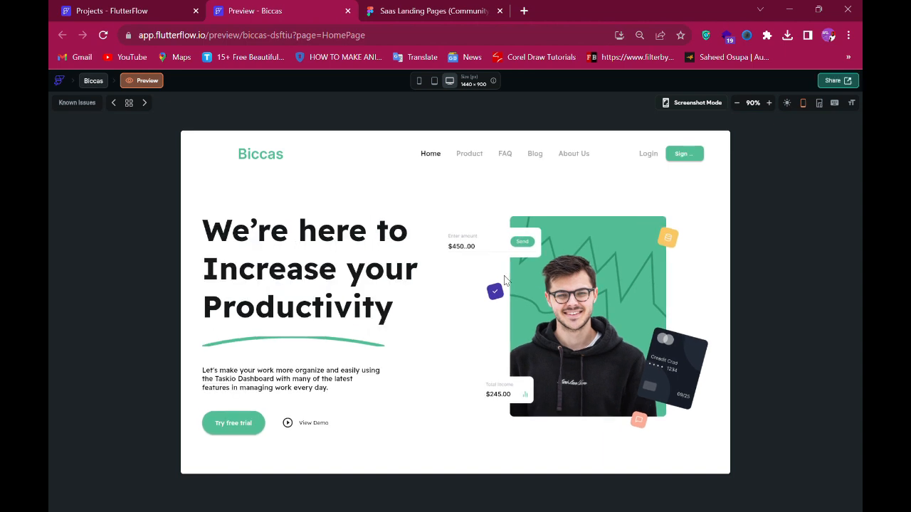
{"action": "scroll", "coordinate": [505, 277], "scroll_direction": "down", "scroll_amount": 3}
{"action": "scroll", "coordinate": [505, 280], "scroll_direction": "down", "scroll_amount": 6}
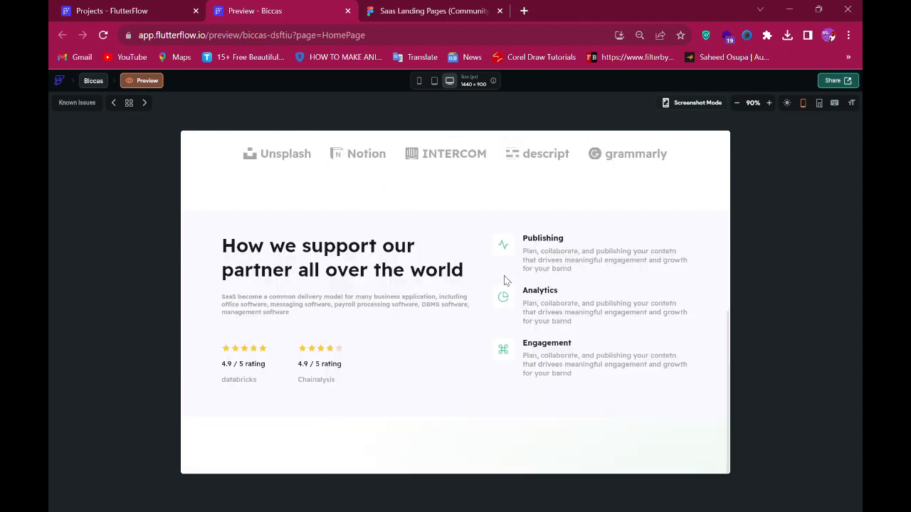
{"action": "scroll", "coordinate": [504, 278], "scroll_direction": "up", "scroll_amount": 10}
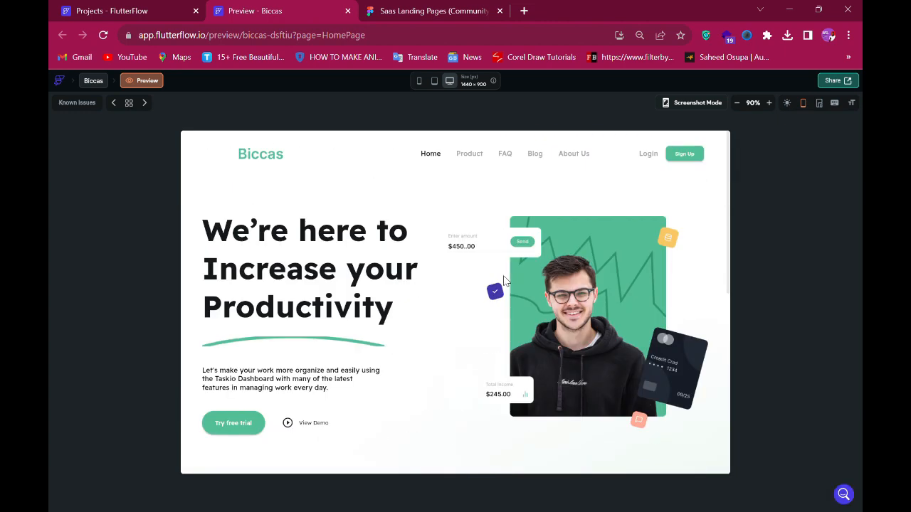
{"action": "scroll", "coordinate": [503, 277], "scroll_direction": "down", "scroll_amount": 3}
{"action": "scroll", "coordinate": [504, 280], "scroll_direction": "down", "scroll_amount": 6}
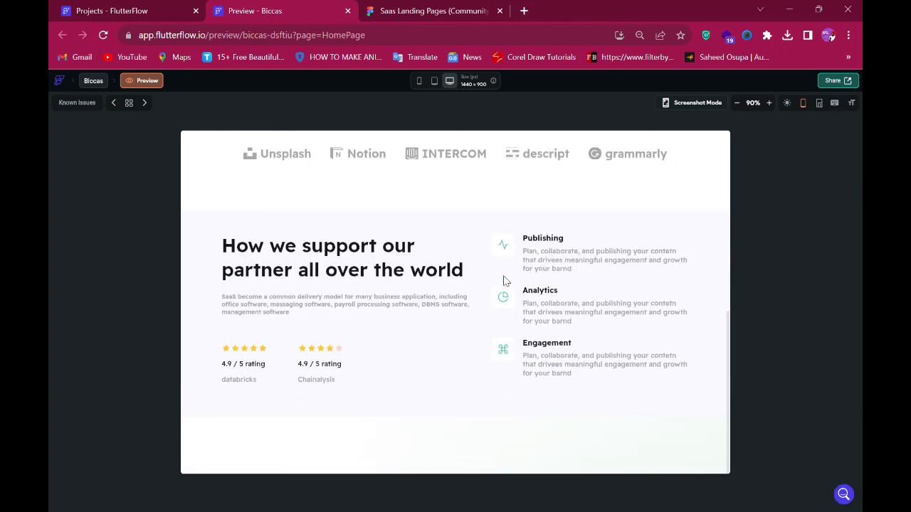
{"action": "scroll", "coordinate": [505, 280], "scroll_direction": "up", "scroll_amount": 7}
{"action": "scroll", "coordinate": [503, 280], "scroll_direction": "down", "scroll_amount": 7}
{"action": "scroll", "coordinate": [503, 280], "scroll_direction": "up", "scroll_amount": 8}
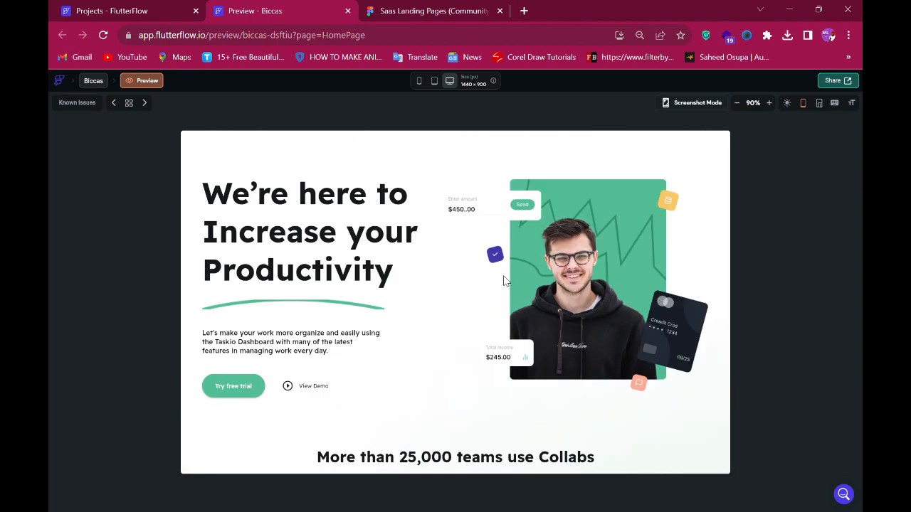
{"action": "scroll", "coordinate": [503, 276], "scroll_direction": "up", "scroll_amount": 1}
{"action": "scroll", "coordinate": [502, 278], "scroll_direction": "down", "scroll_amount": 5}
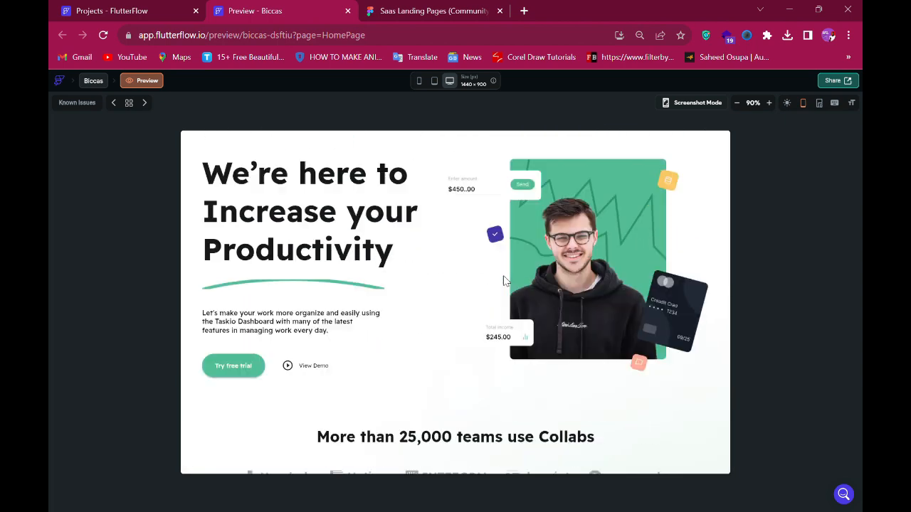
{"action": "scroll", "coordinate": [503, 280], "scroll_direction": "down", "scroll_amount": 1}
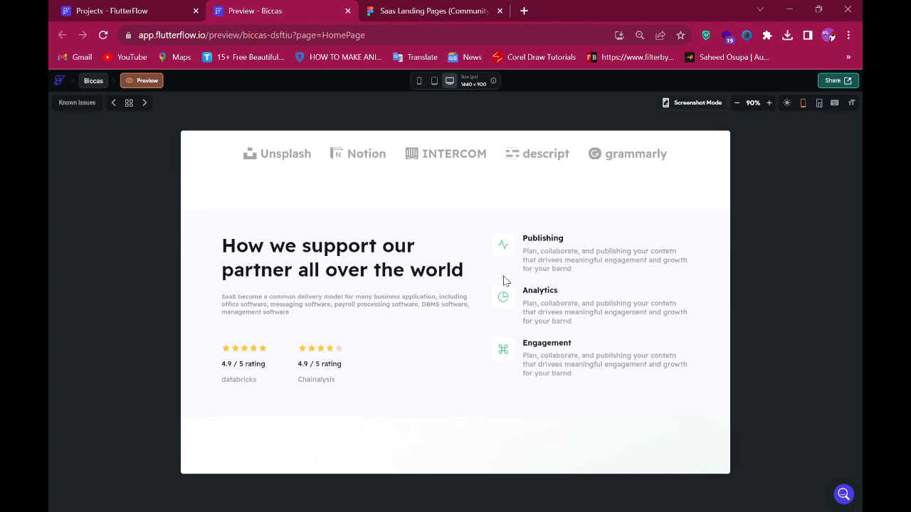
{"action": "scroll", "coordinate": [503, 281], "scroll_direction": "up", "scroll_amount": 6}
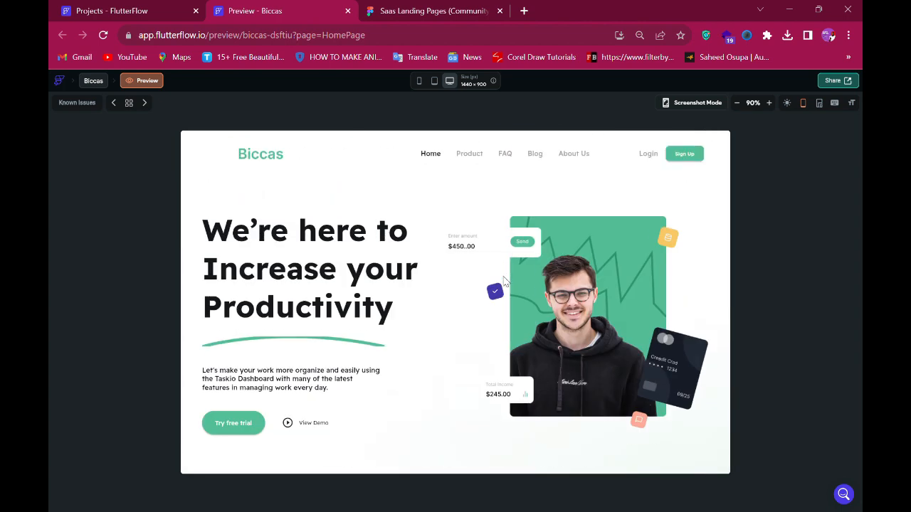
{"action": "left_click", "coordinate": [389, 15]}
{"action": "scroll", "coordinate": [410, 229], "scroll_direction": "up", "scroll_amount": 5}
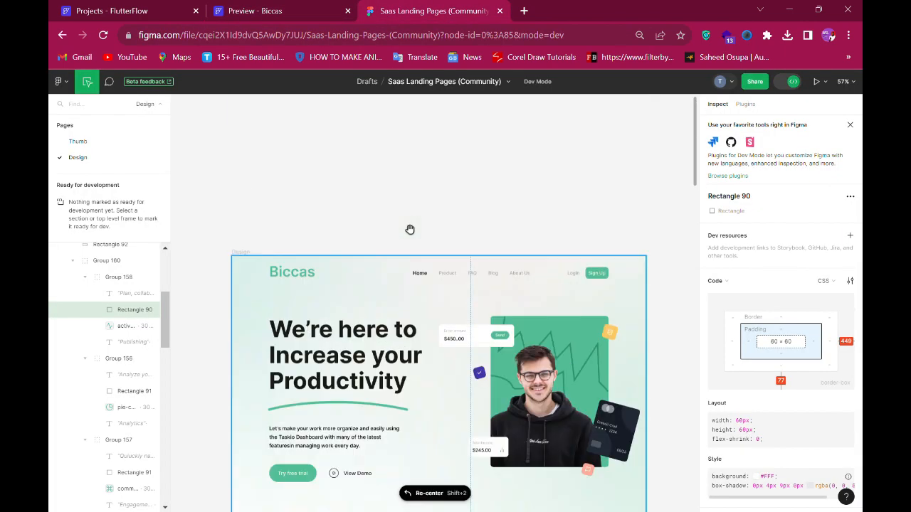
{"action": "left_click", "coordinate": [259, 6]}
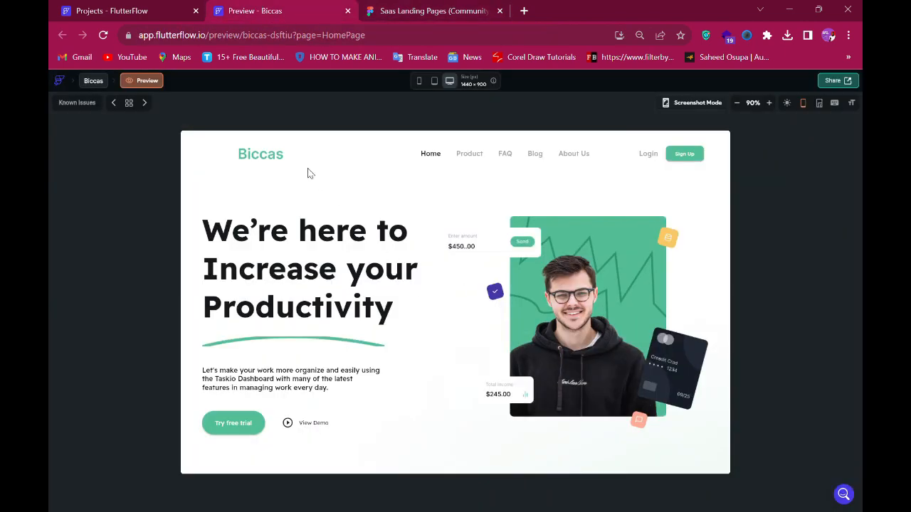